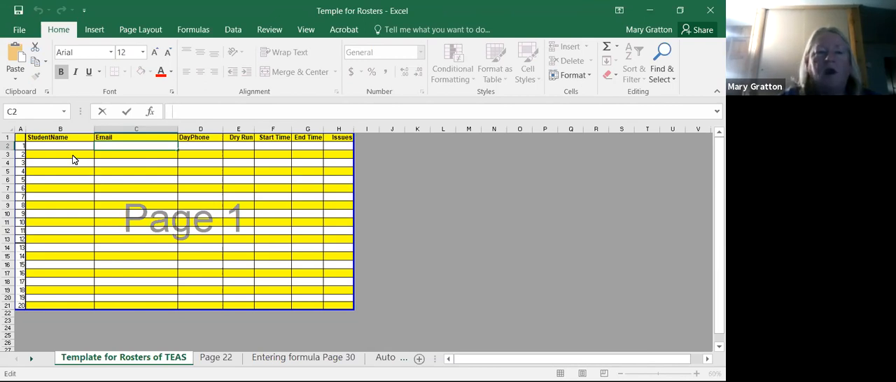
- Enter the first student's full name in cell B2 under StudentName
{"action": "left_click", "coordinate": [67, 146]}
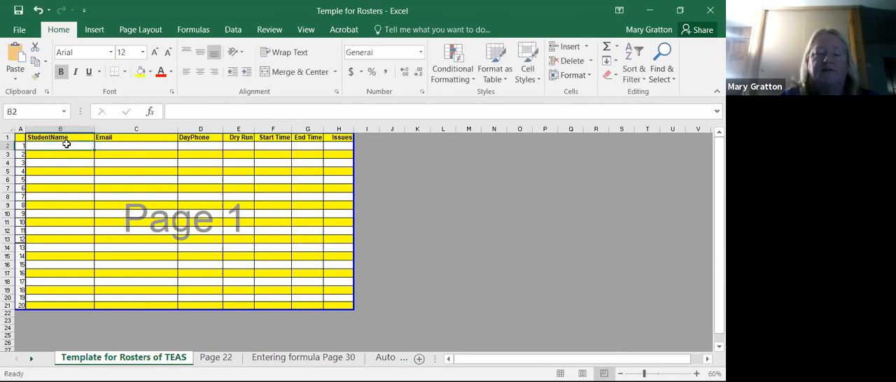
{"action": "type", "text": "Johns"}
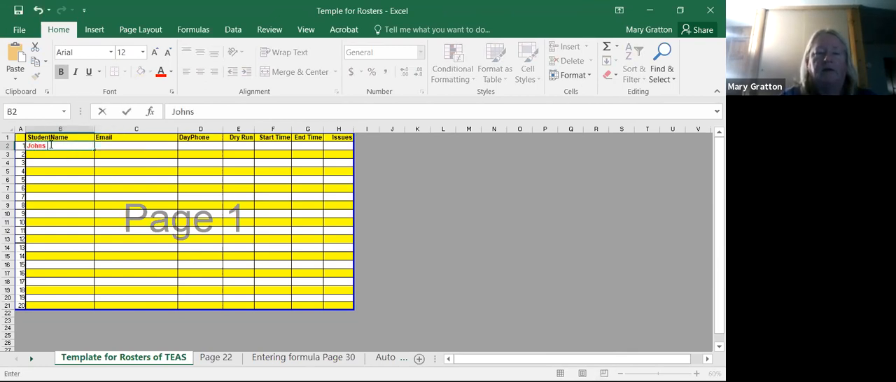
{"action": "key", "text": "BackSpace"}
{"action": "type", "text": "Smith"}
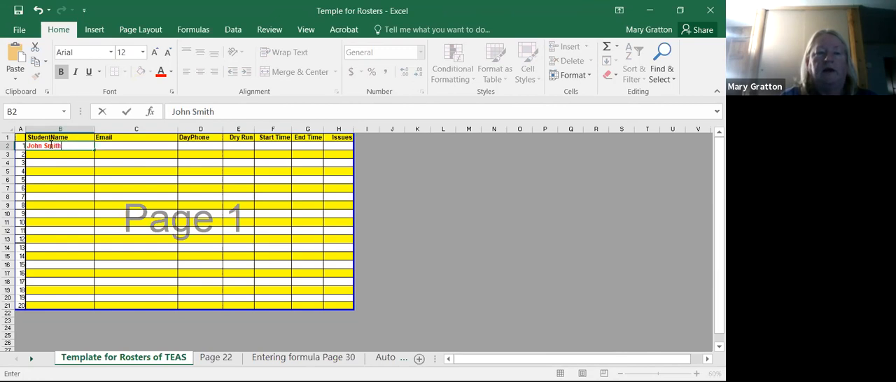
{"action": "key", "text": "Tab"}
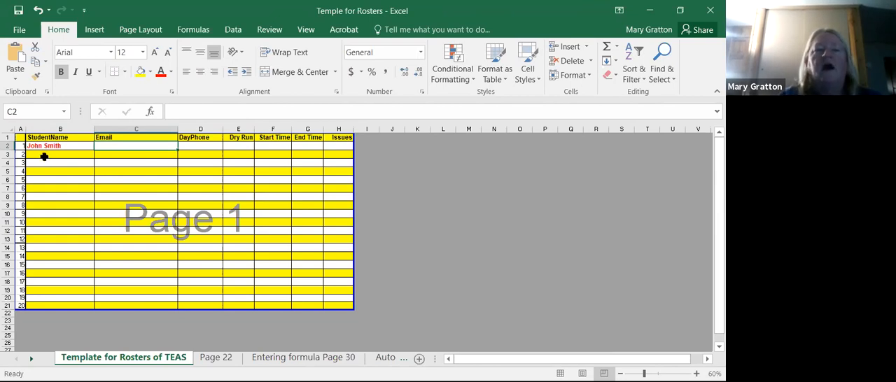
- Enter the second student's full name in cell B3 of the StudentName column
{"action": "left_click", "coordinate": [44, 158]}
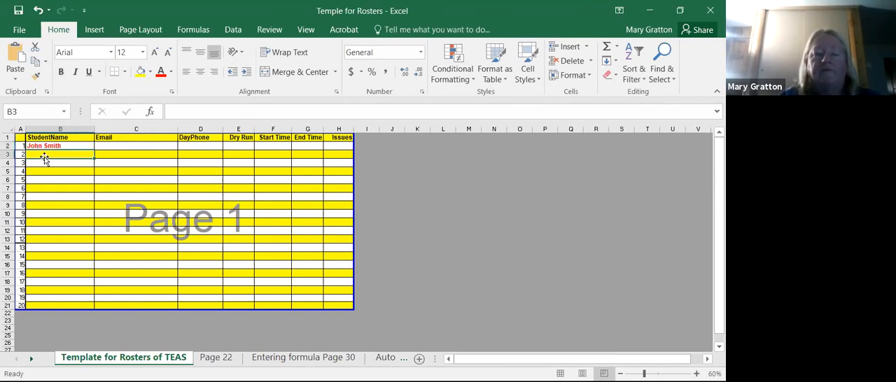
{"action": "left_click", "coordinate": [235, 118]}
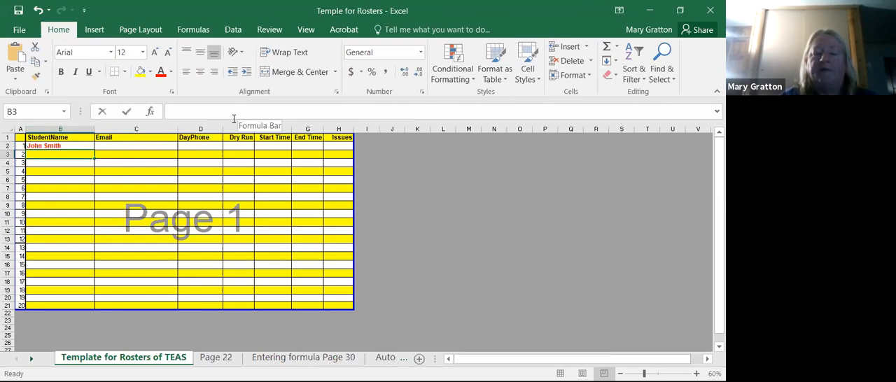
{"action": "type", "text": "Jane Doe"}
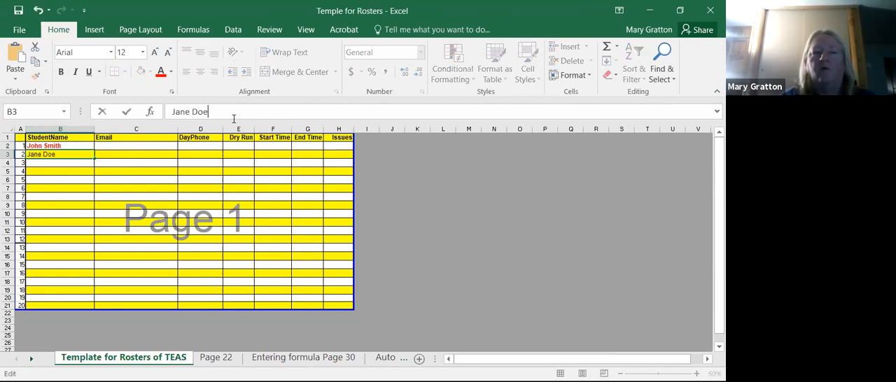
{"action": "key", "text": "Tab"}
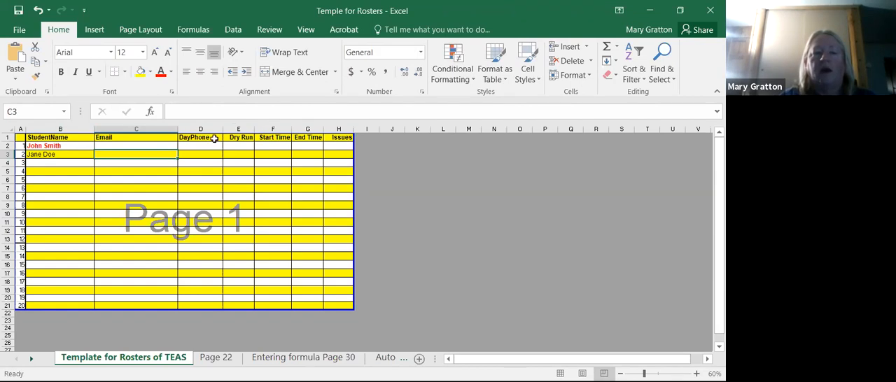
- Enter two new students' full names in B4 and B5, and fill B6 with the first student's name using AutoComplete
{"action": "left_click", "coordinate": [53, 164]}
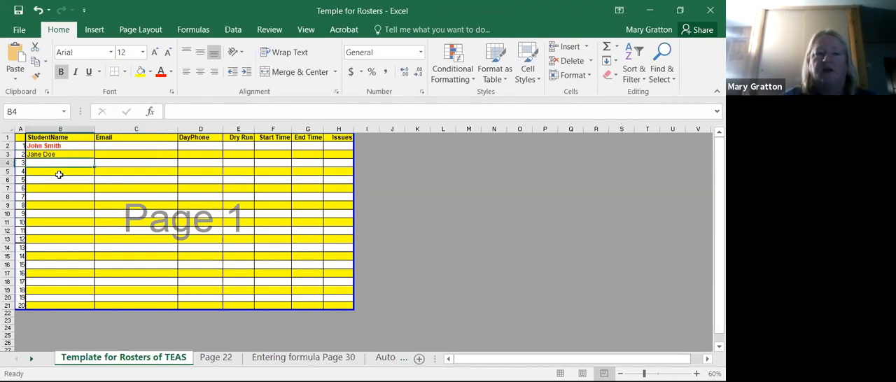
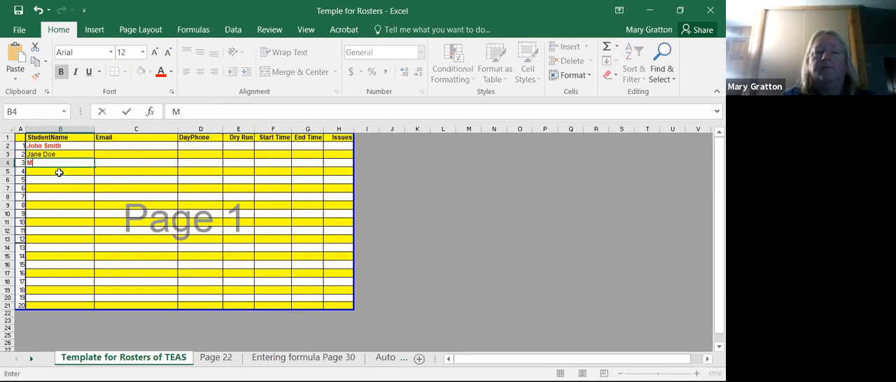
{"action": "key", "text": "Return"}
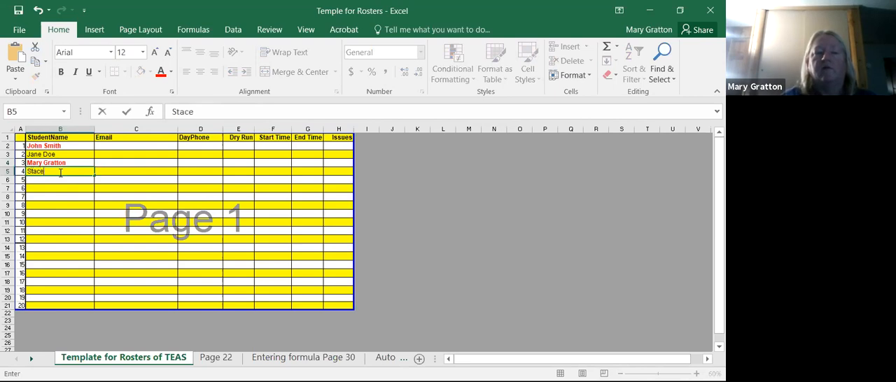
{"action": "key", "text": "ctrl+Return"}
{"action": "key", "text": "Return"}
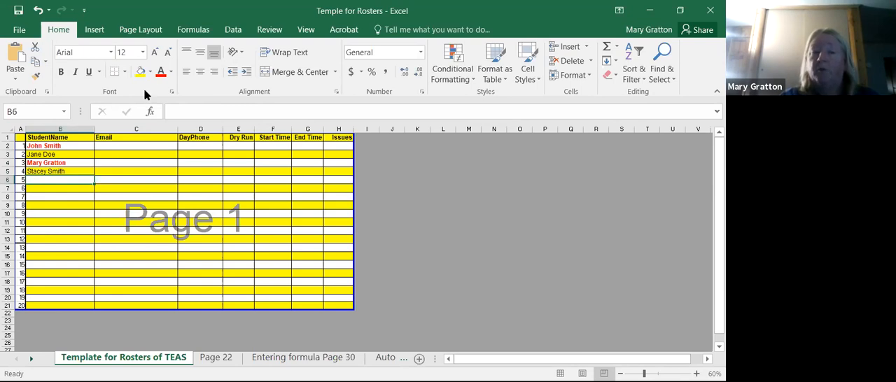
{"action": "type", "text": "John Smith"}
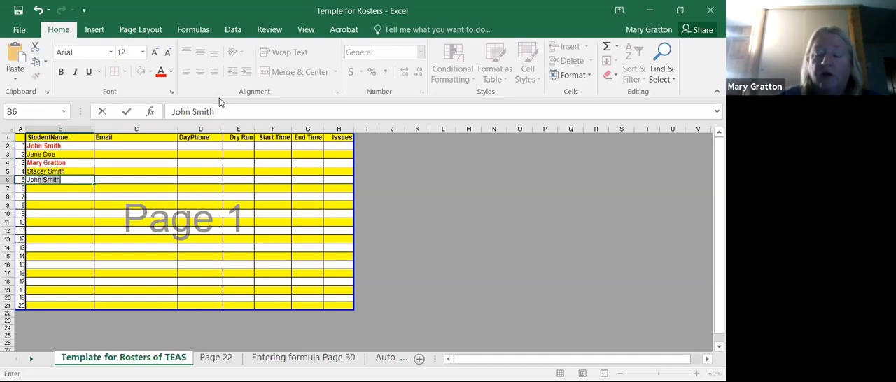
{"action": "key", "text": "Return"}
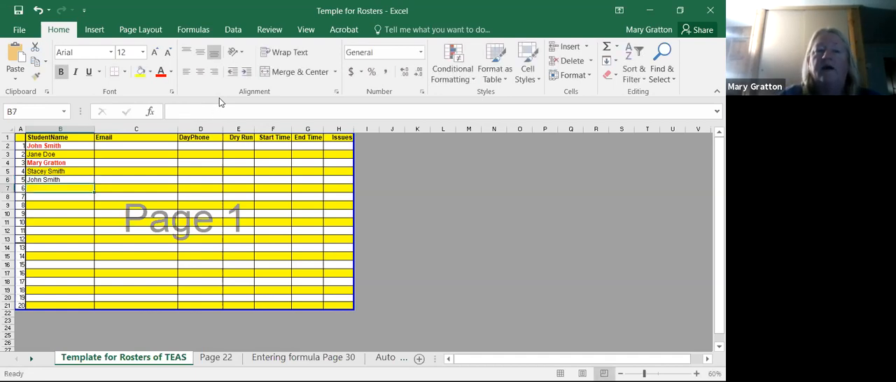
- Enter the dry run date 1/28/2021 for the first student in E2 and auto-fit the width of column E
{"action": "key", "text": "Tab"}
{"action": "key", "text": "Tab"}
{"action": "key", "text": "Tab"}
{"action": "key", "text": "Up"}
{"action": "key", "text": "Up"}
{"action": "key", "text": "Up"}
{"action": "key", "text": "Up"}
{"action": "key", "text": "Up"}
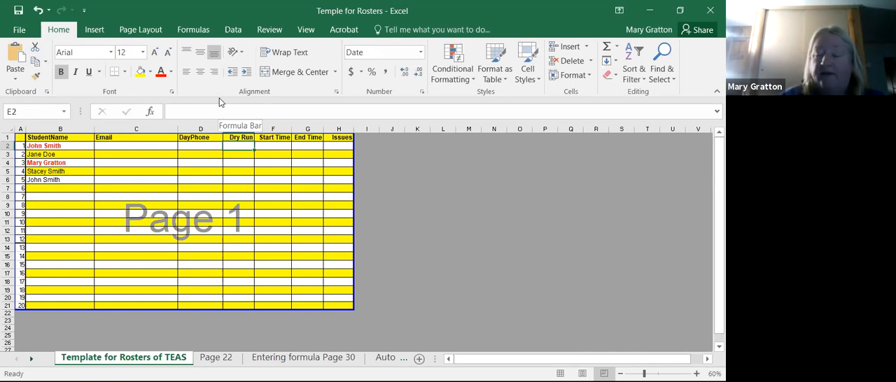
{"action": "type", "text": "1/828"}
{"action": "key", "text": "Return"}
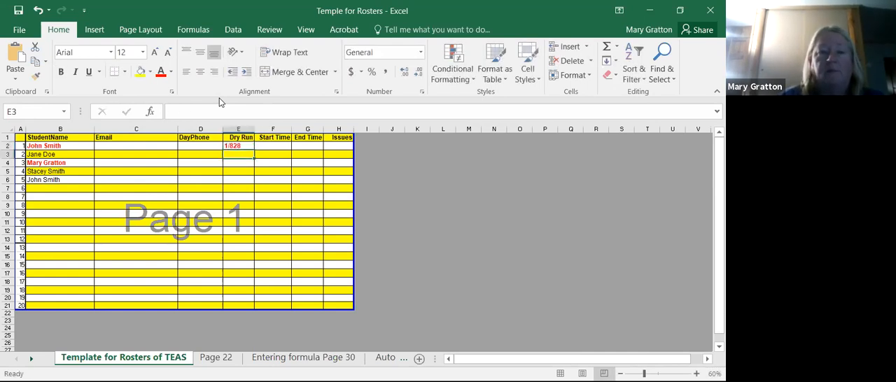
{"action": "key", "text": "Up"}
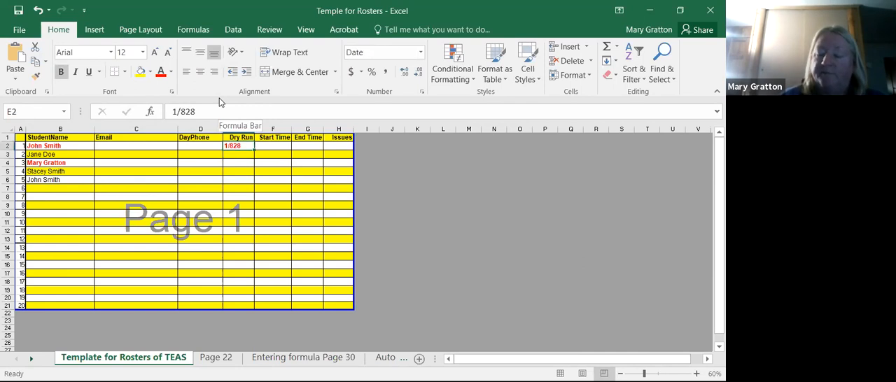
{"action": "type", "text": "1/28"}
{"action": "key", "text": "Return"}
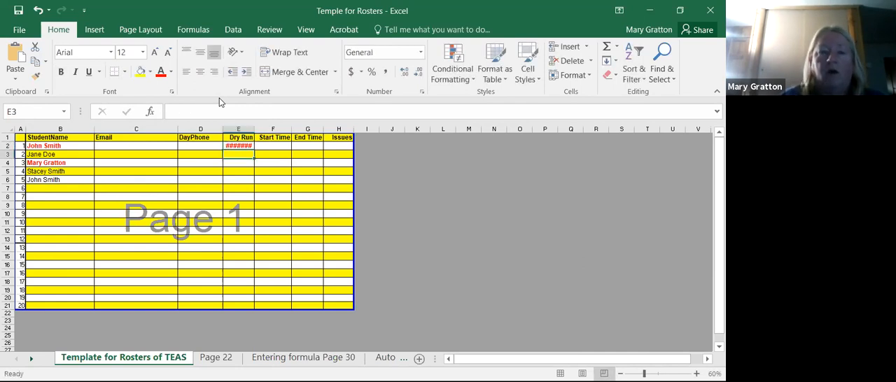
{"action": "double_click", "coordinate": [254, 129]}
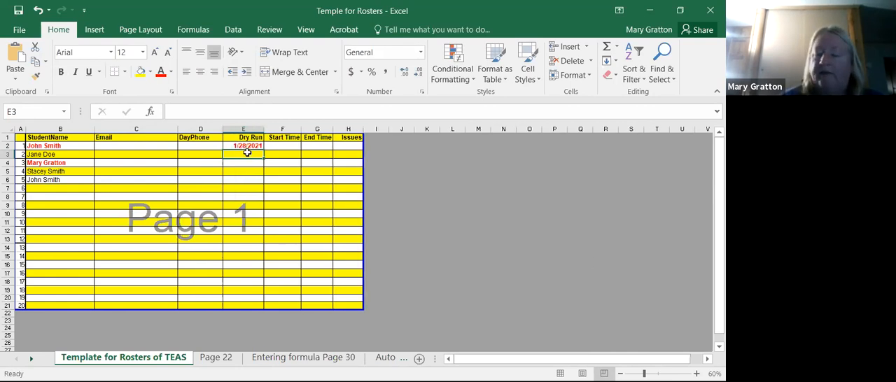
- Enter the dry run date 1/27/2021 for the second student in E3
{"action": "type", "text": "1/27"}
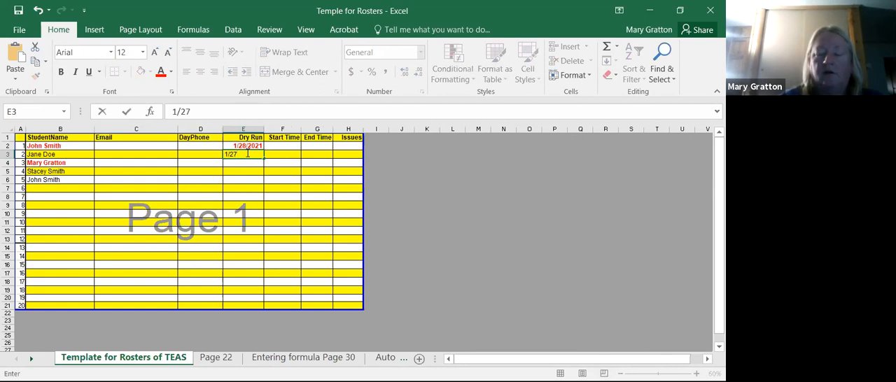
{"action": "type", "text": "/2021"}
{"action": "key", "text": "Return"}
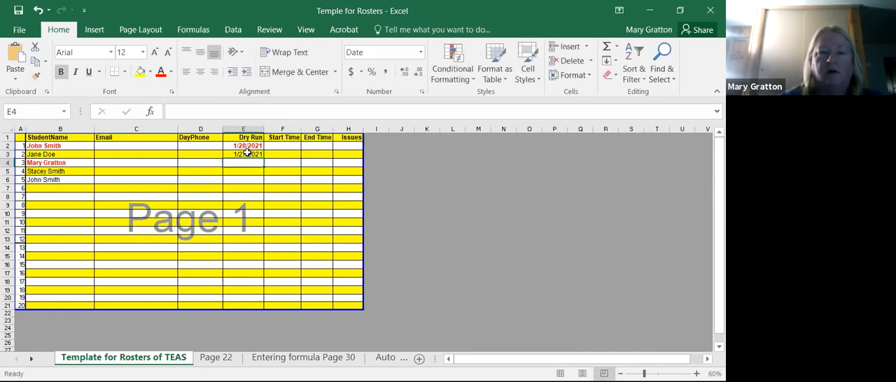
- Enter the dry run date 1/28/2021 in E4 and the value 44224 in E5
{"action": "type", "text": "1/2"}
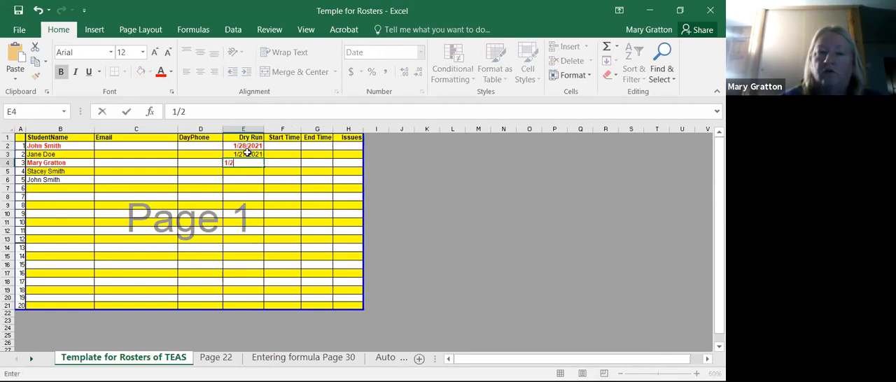
{"action": "type", "text": "8/"}
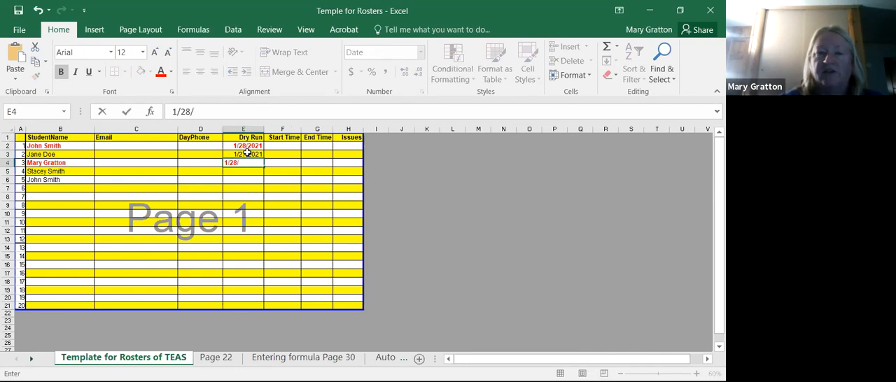
{"action": "key", "text": "Return"}
{"action": "key", "text": "Up"}
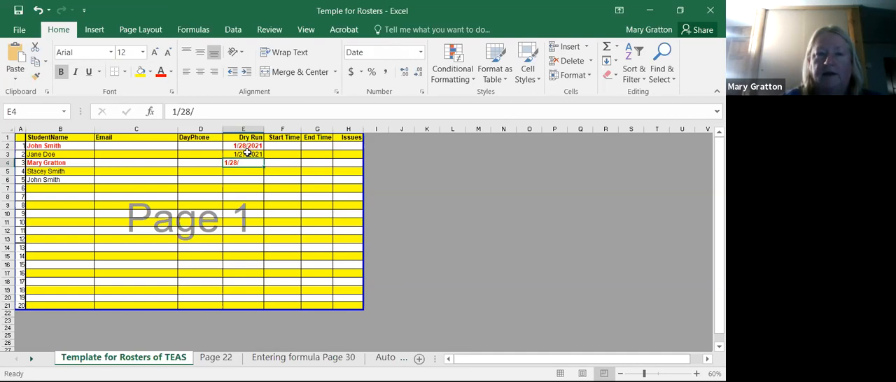
{"action": "left_click", "coordinate": [212, 114]}
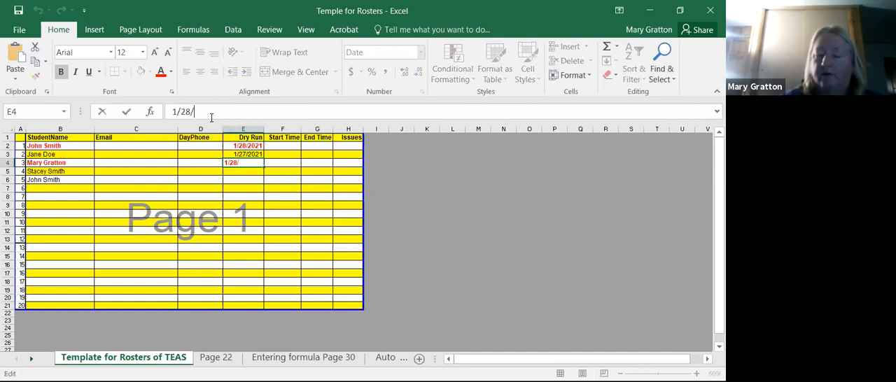
{"action": "type", "text": "2021"}
{"action": "key", "text": "Return"}
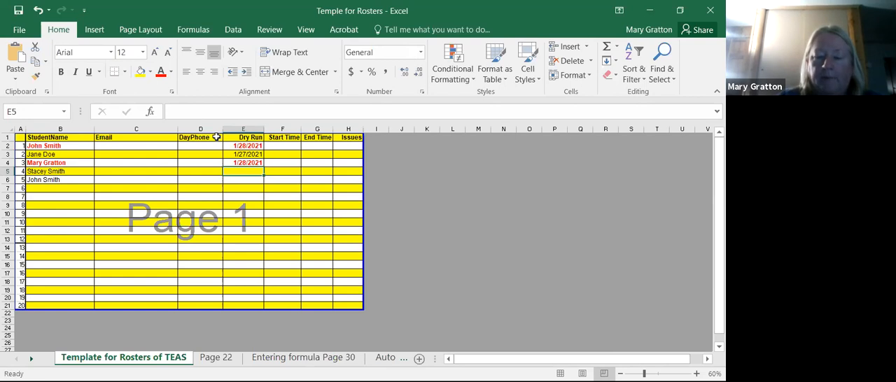
{"action": "type", "text": "44224"}
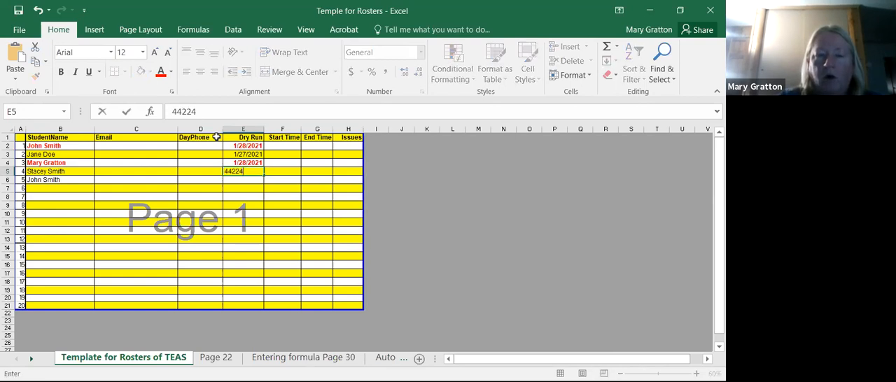
{"action": "key", "text": "Return"}
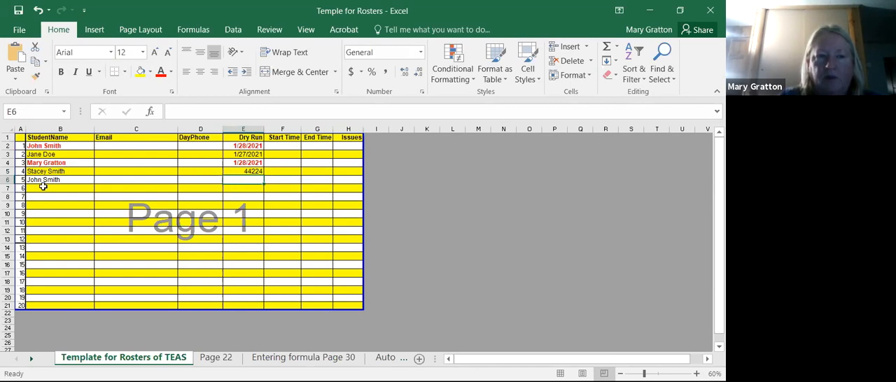
- Copy the student name from the cell above into B7 and B8
{"action": "left_click", "coordinate": [43, 186]}
{"action": "key", "text": "ctrl+apostrophe"}
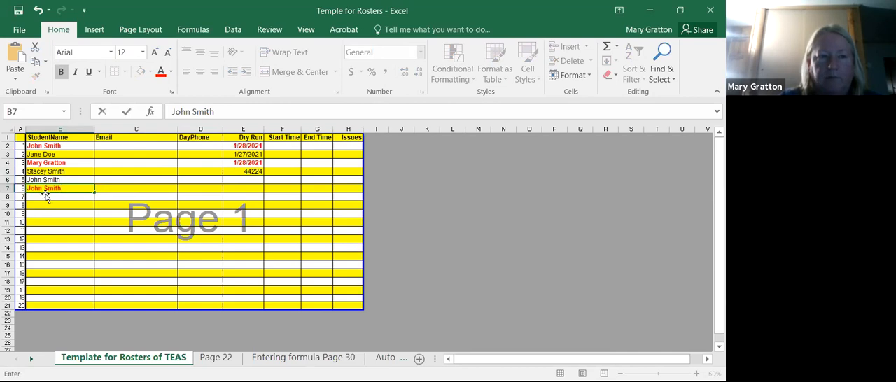
{"action": "left_click", "coordinate": [44, 196]}
{"action": "key", "text": "ctrl+apostrophe"}
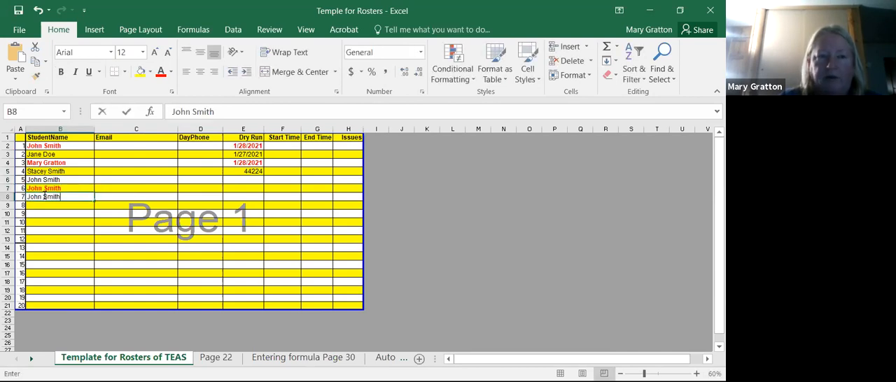
{"action": "key", "text": "Return"}
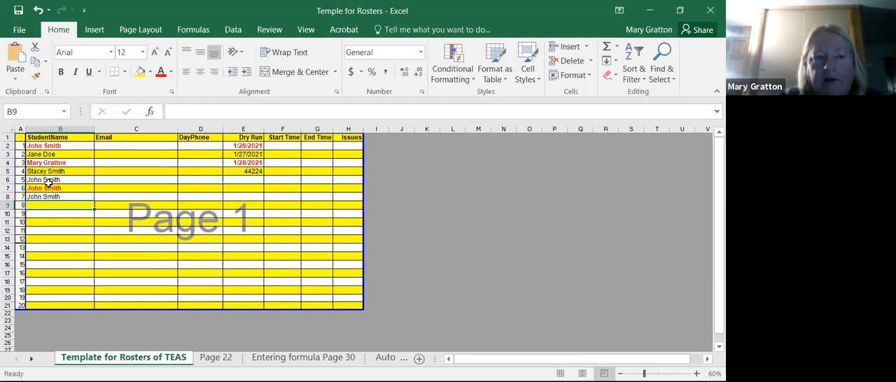
- Clear the student names from cells B6 to B8
{"action": "left_click_drag", "start_coordinate": [48, 180], "coordinate": [52, 195]}
{"action": "key", "text": "Delete"}
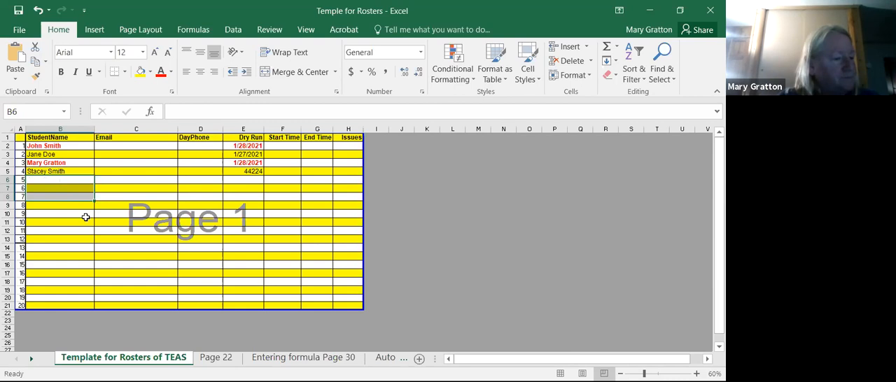
{"action": "left_click", "coordinate": [83, 180]}
{"action": "left_click_drag", "start_coordinate": [83, 180], "coordinate": [86, 197]}
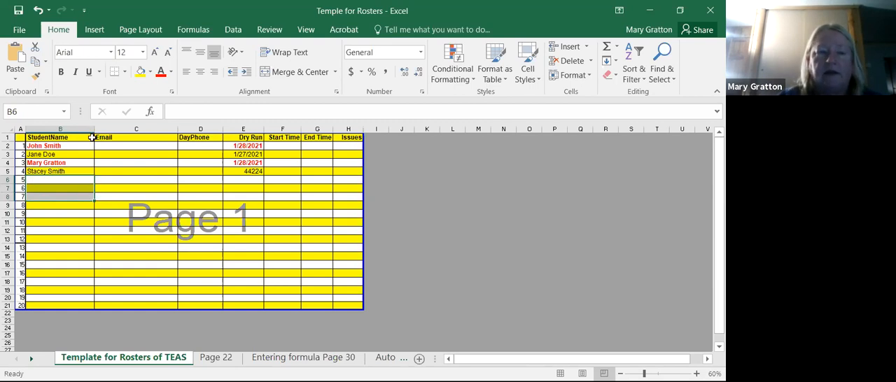
- Try to clear the student name in B5 and cancel the edit
{"action": "left_click", "coordinate": [80, 169]}
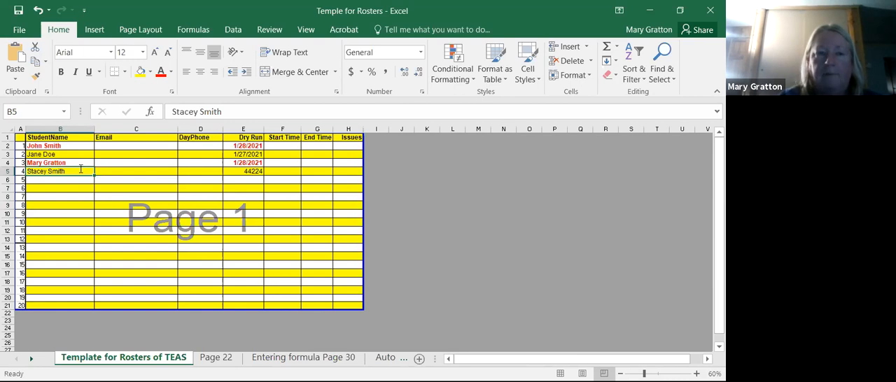
{"action": "key", "text": "BackSpace"}
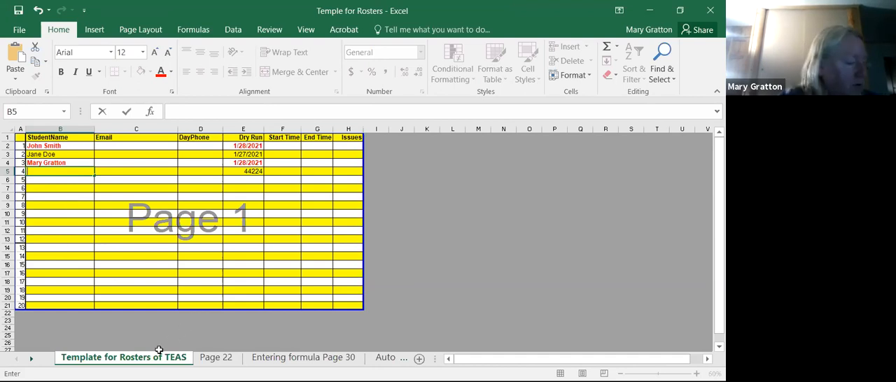
{"action": "key", "text": "Escape"}
- On the Page 22 sheet, fill the months block A6:B10 with yellow and apply All Borders
{"action": "left_click", "coordinate": [215, 358]}
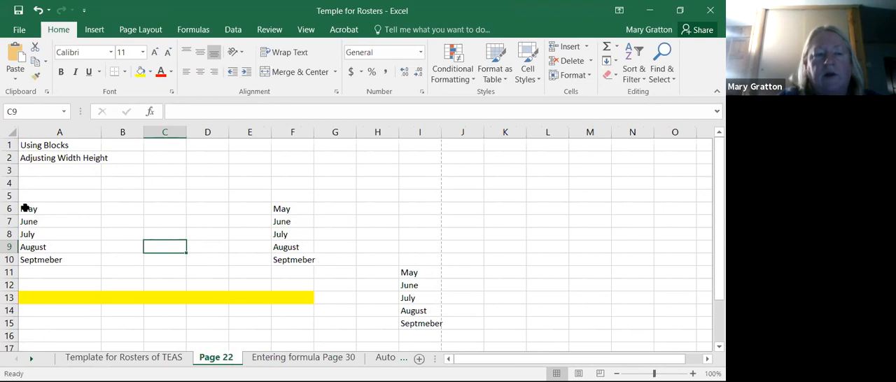
{"action": "left_click_drag", "start_coordinate": [25, 208], "coordinate": [134, 257]}
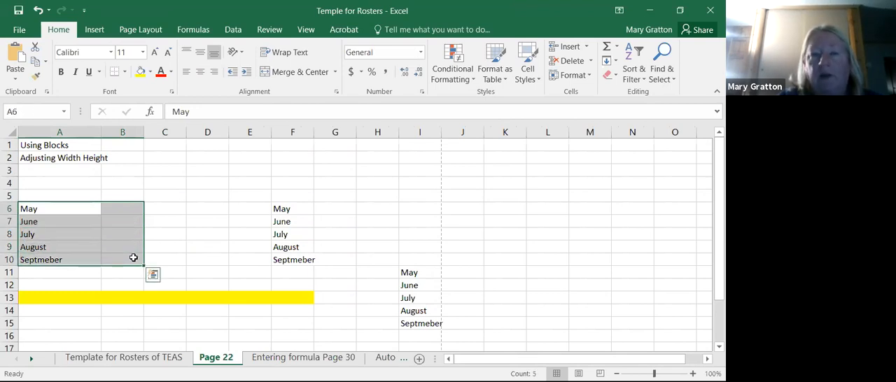
{"action": "left_click", "coordinate": [140, 72]}
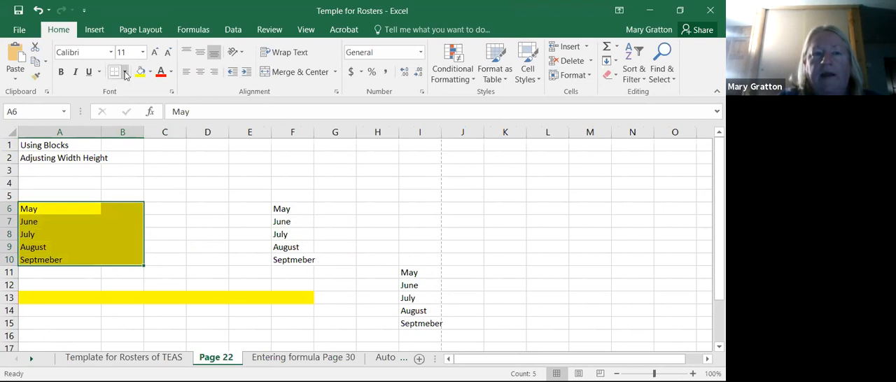
{"action": "left_click", "coordinate": [125, 72]}
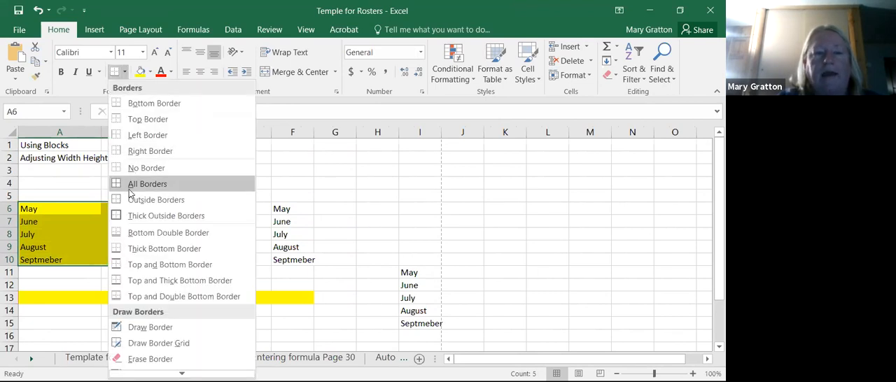
{"action": "left_click", "coordinate": [130, 184]}
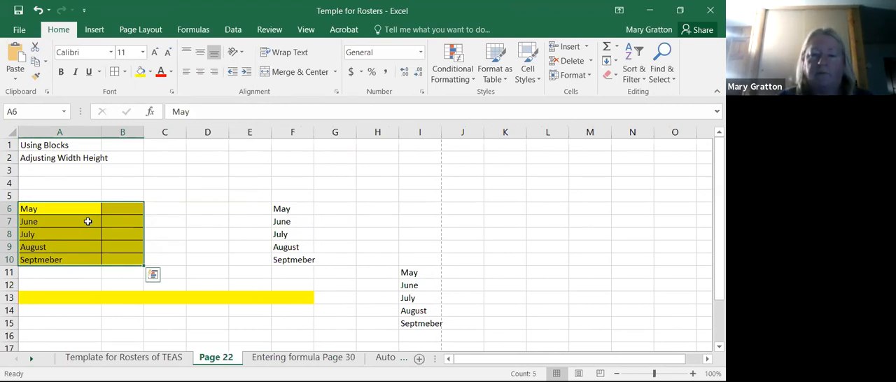
- Select the yellow block A13:F13 as an example of a horizontal block and deselect it
{"action": "left_click", "coordinate": [89, 298]}
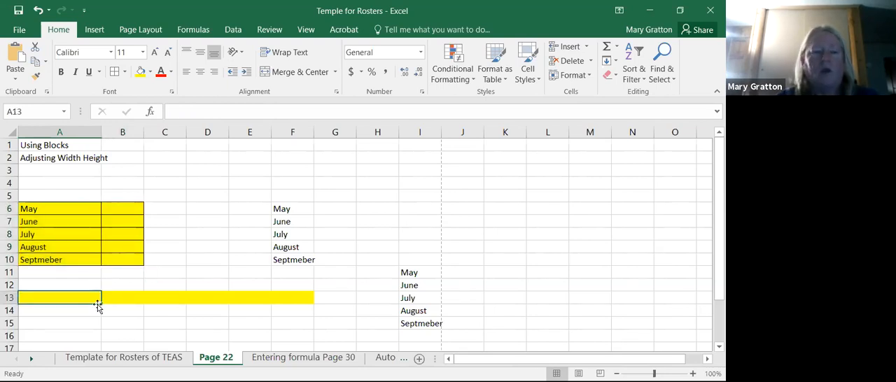
{"action": "left_click_drag", "start_coordinate": [98, 302], "coordinate": [287, 300]}
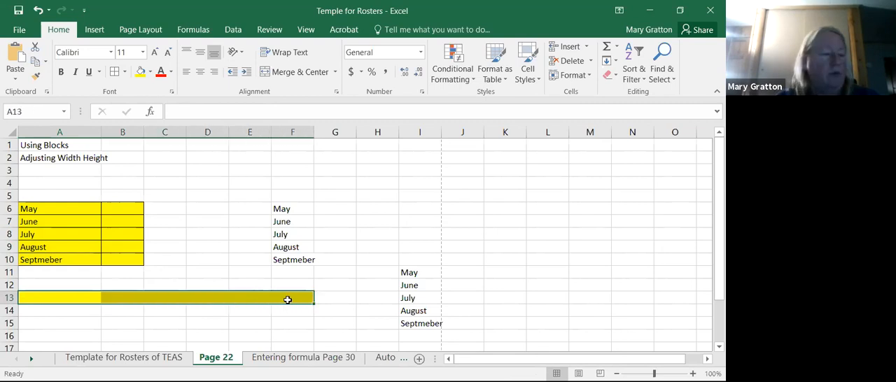
{"action": "left_click", "coordinate": [231, 233]}
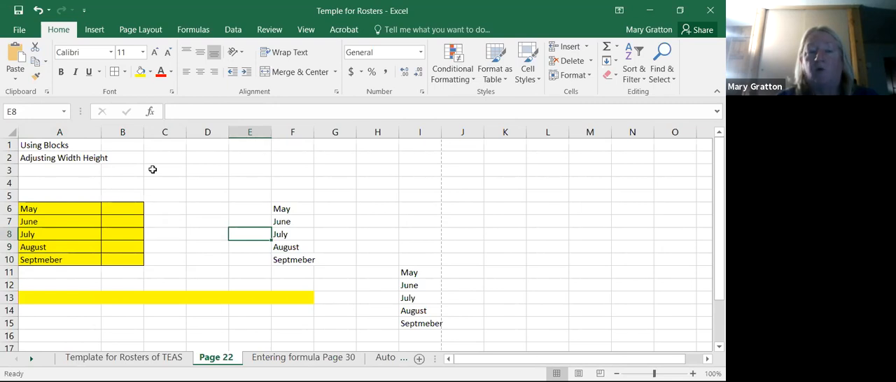
- Widen column B beside the month names to slightly less than column A's width
{"action": "left_click", "coordinate": [143, 132]}
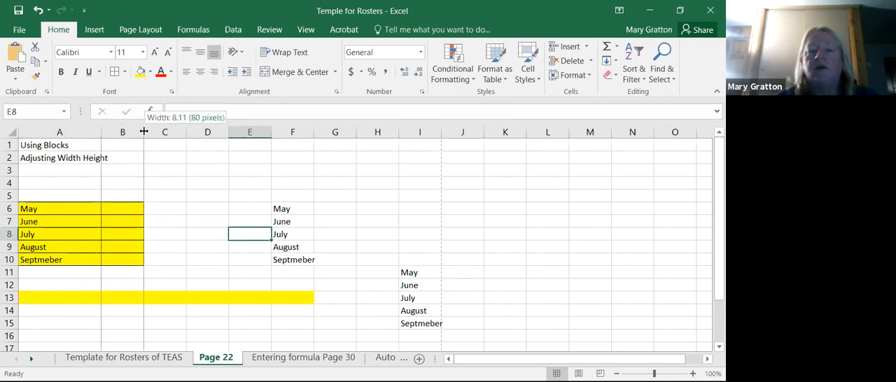
{"action": "left_click_drag", "start_coordinate": [143, 132], "coordinate": [142, 131]}
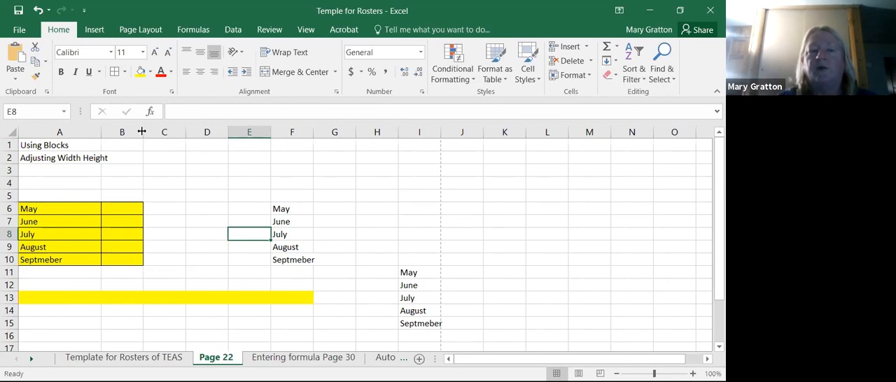
{"action": "left_click_drag", "start_coordinate": [142, 132], "coordinate": [168, 131]}
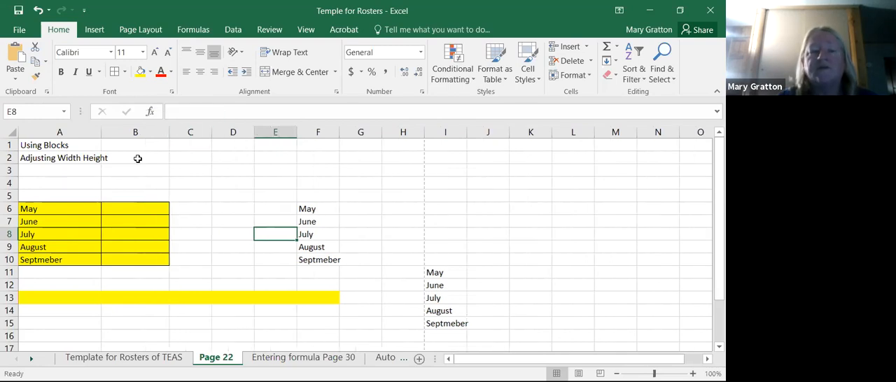
- AutoFit the width of column A to its longest text
{"action": "left_click", "coordinate": [63, 132]}
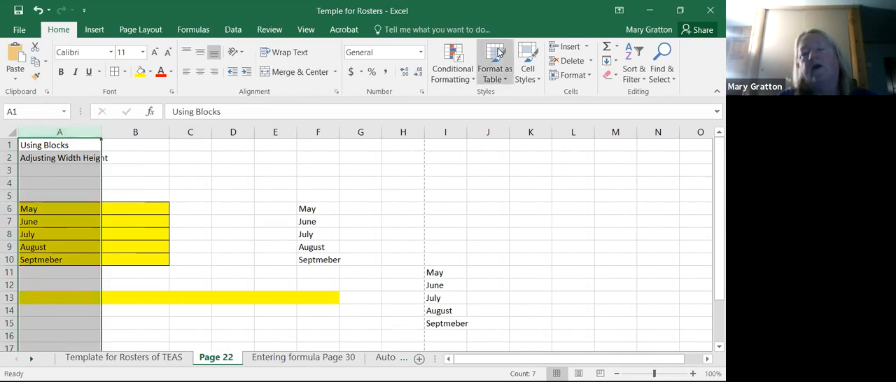
{"action": "left_click", "coordinate": [589, 75]}
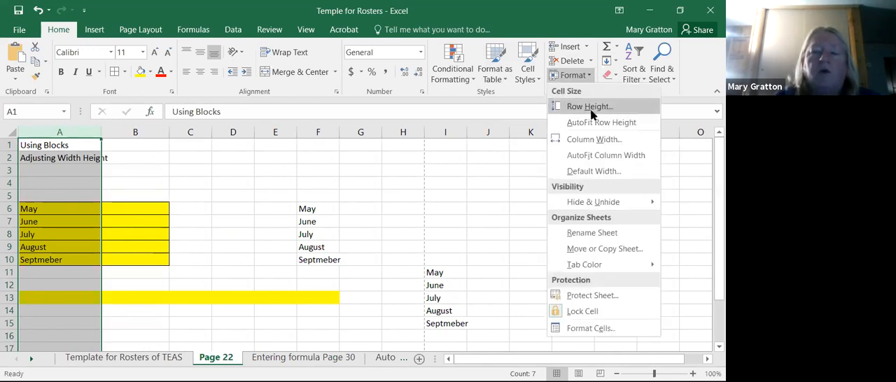
{"action": "left_click", "coordinate": [591, 156]}
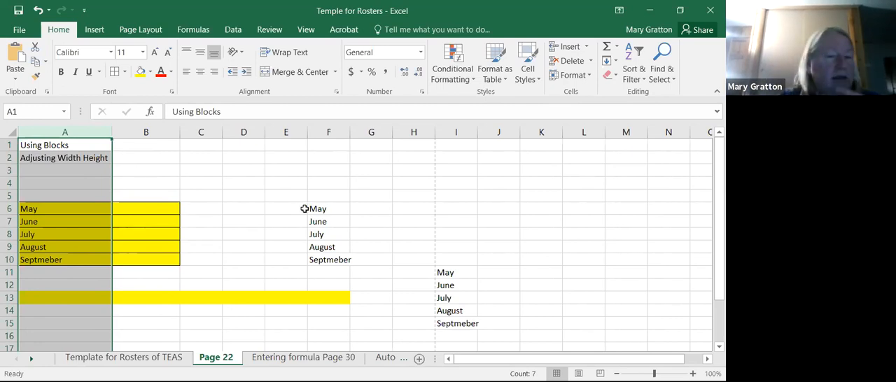
{"action": "left_click", "coordinate": [62, 187]}
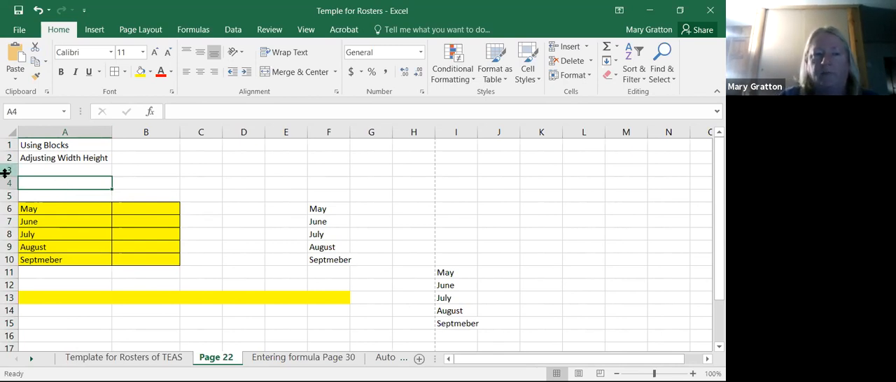
- Shrink row 3, make row 4 nearly twice as tall, and view the cell size options
{"action": "left_click_drag", "start_coordinate": [6, 177], "coordinate": [10, 191]}
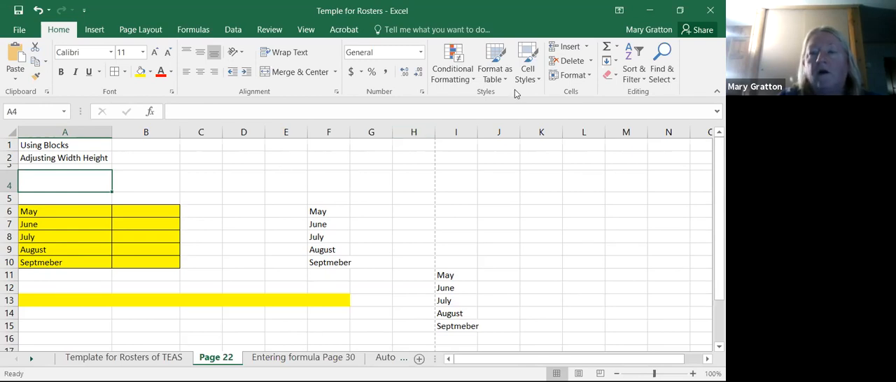
{"action": "left_click", "coordinate": [589, 77]}
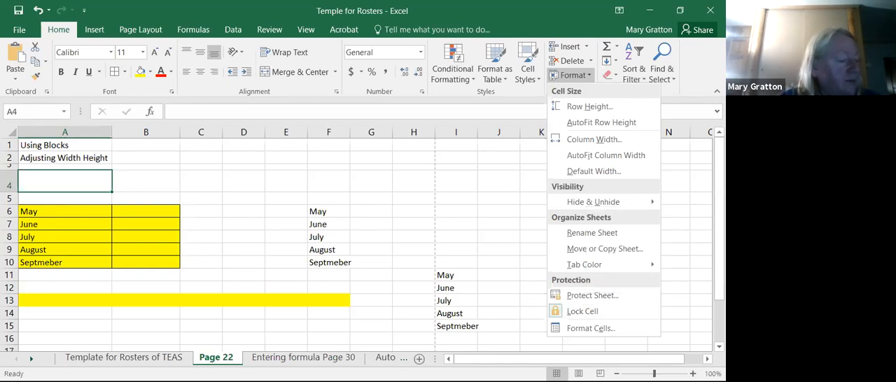
{"action": "left_click", "coordinate": [710, 333]}
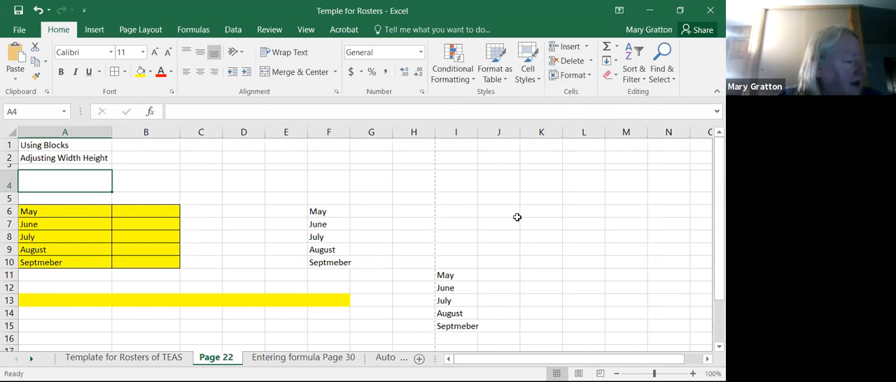
- On the Entering formula Page 30 sheet, inspect the Computers row's quarterly values and its Total by Item formula
{"action": "left_click", "coordinate": [296, 357]}
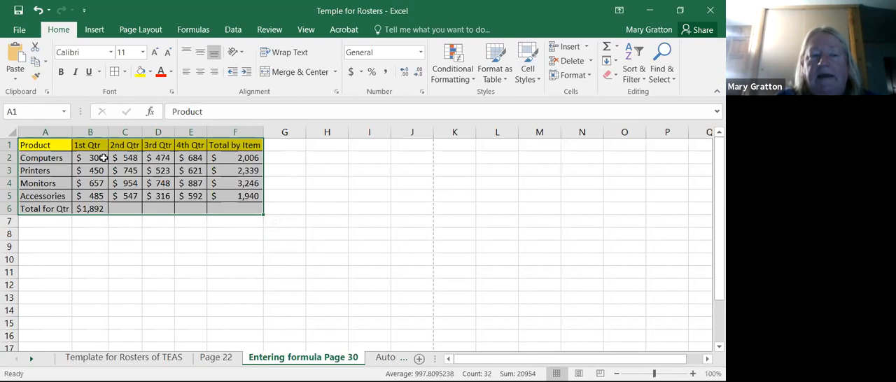
{"action": "left_click", "coordinate": [102, 157]}
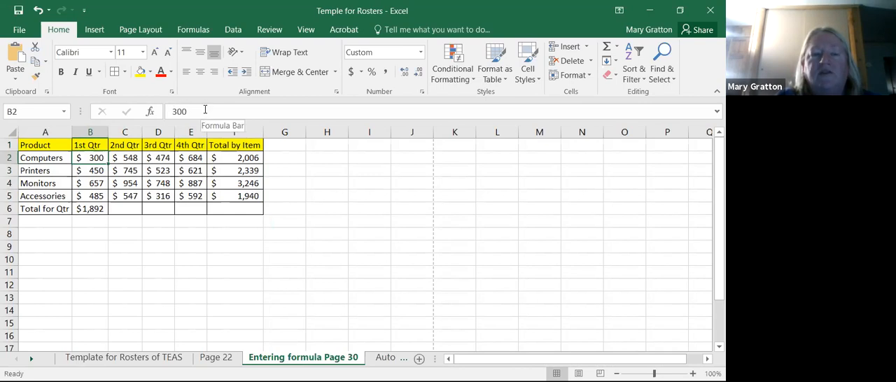
{"action": "left_click", "coordinate": [205, 110]}
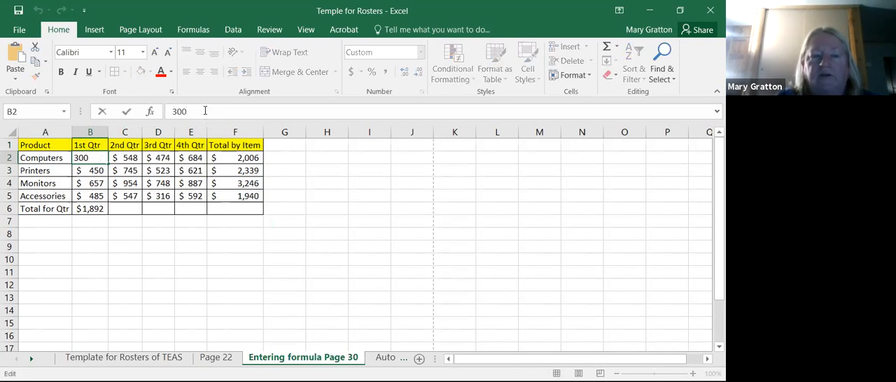
{"action": "left_click", "coordinate": [132, 159]}
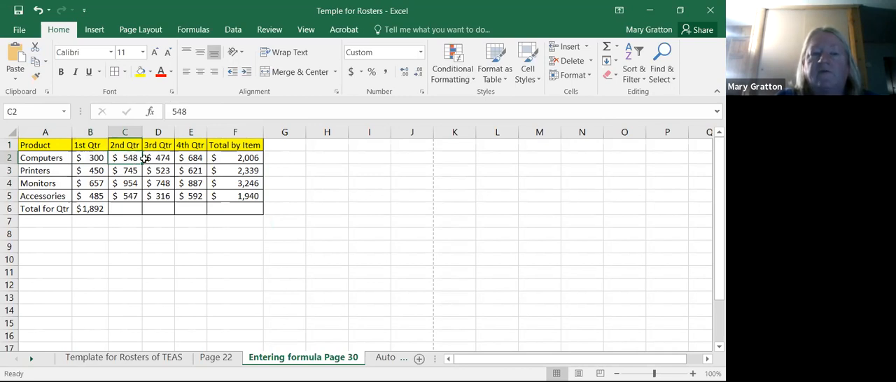
{"action": "left_click", "coordinate": [158, 158]}
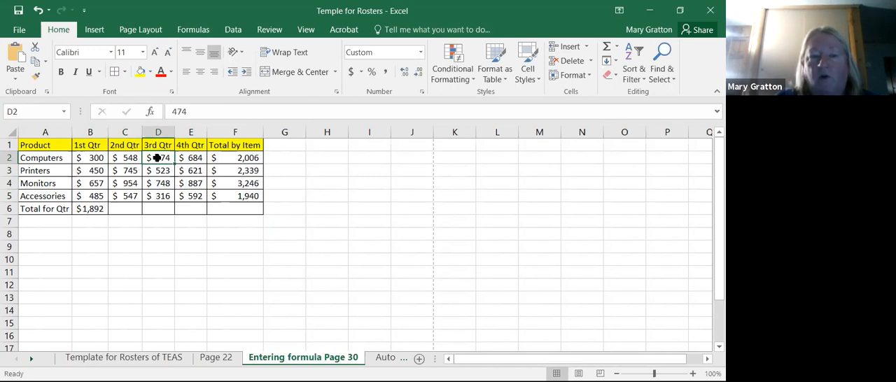
{"action": "left_click", "coordinate": [194, 157]}
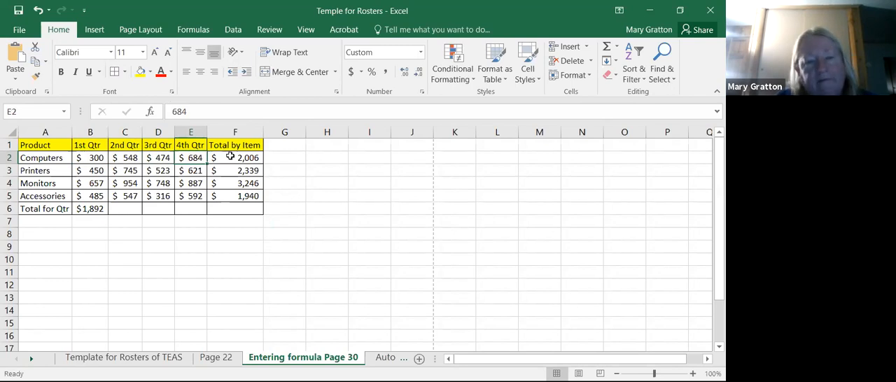
{"action": "left_click", "coordinate": [230, 157]}
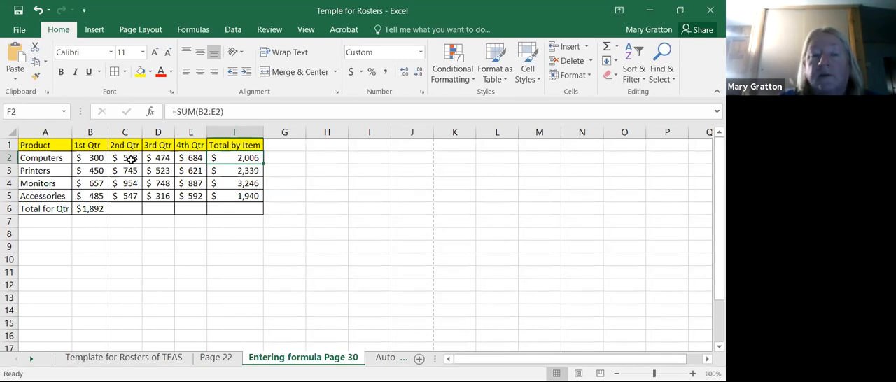
{"action": "left_click", "coordinate": [238, 112]}
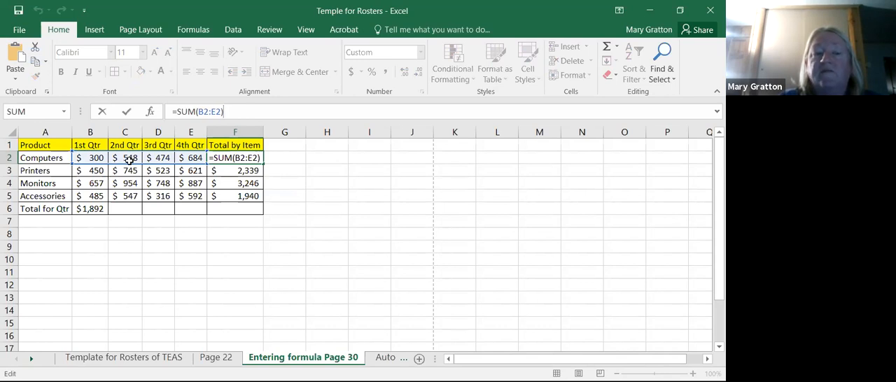
- Sum the 2nd Qtr values C2:C5 into C6 and widen column C to fit the total
{"action": "left_click", "coordinate": [130, 160]}
{"action": "left_click_drag", "start_coordinate": [131, 160], "coordinate": [133, 207]}
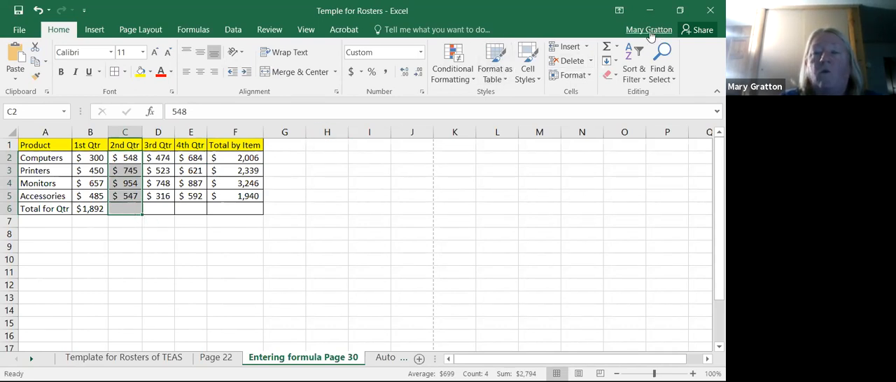
{"action": "left_click", "coordinate": [616, 46]}
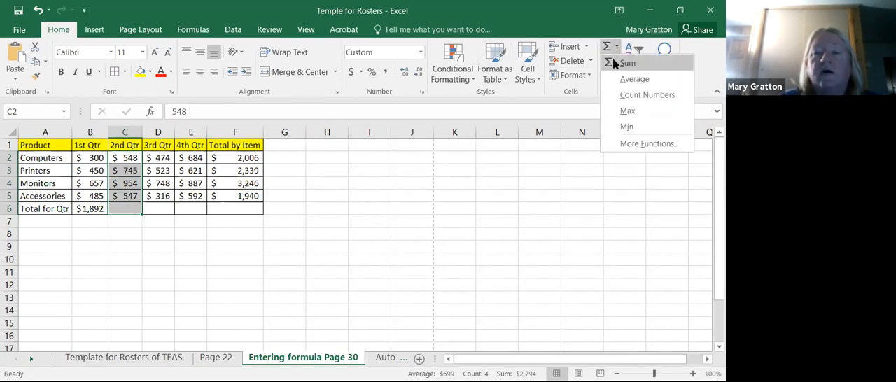
{"action": "left_click", "coordinate": [611, 58]}
{"action": "left_click", "coordinate": [447, 243]}
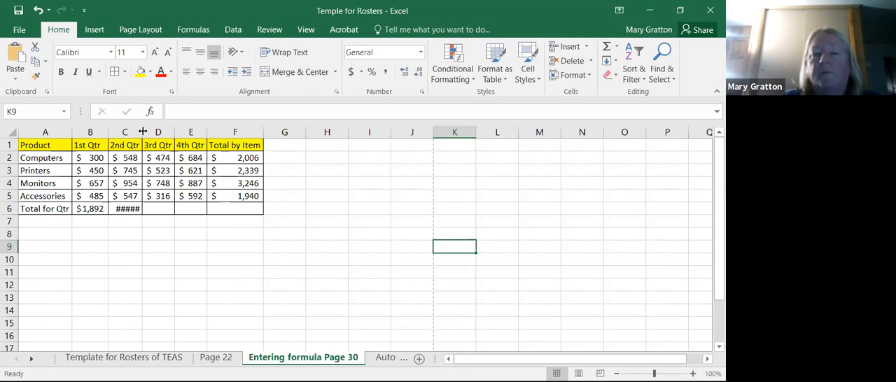
{"action": "left_click_drag", "start_coordinate": [142, 132], "coordinate": [150, 131]}
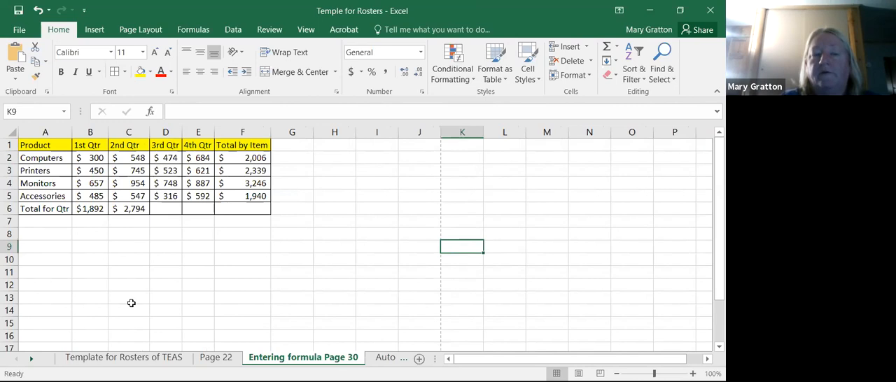
- Sum the 3rd Qtr values D2:D5 into D6 and widen column D to fit the total
{"action": "left_click", "coordinate": [171, 159]}
{"action": "left_click_drag", "start_coordinate": [170, 159], "coordinate": [168, 209]}
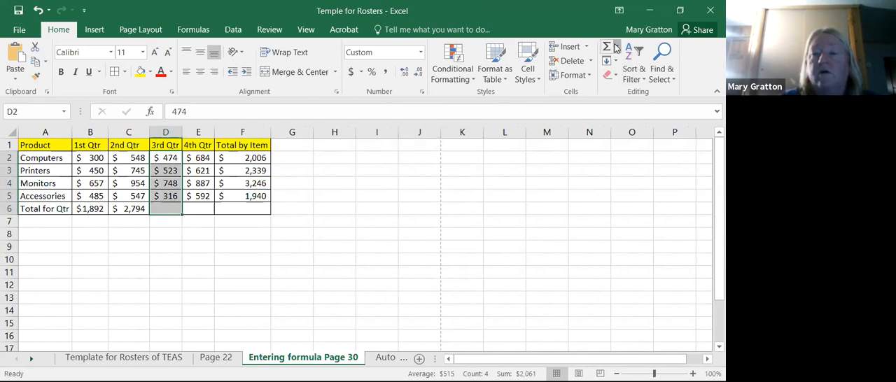
{"action": "left_click", "coordinate": [616, 47]}
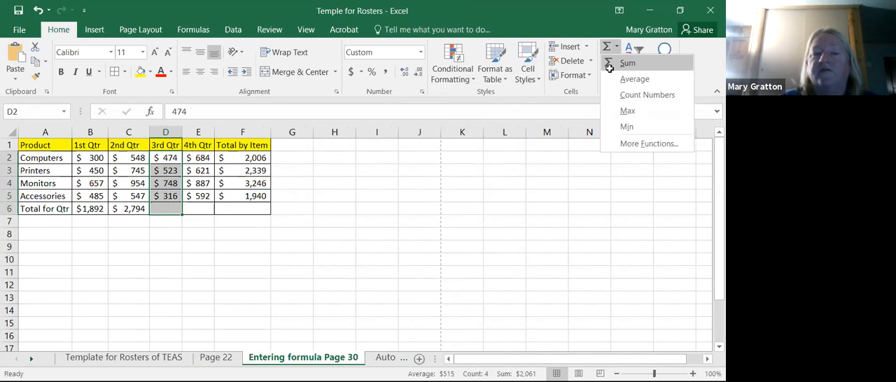
{"action": "left_click", "coordinate": [610, 68]}
{"action": "left_click", "coordinate": [263, 160]}
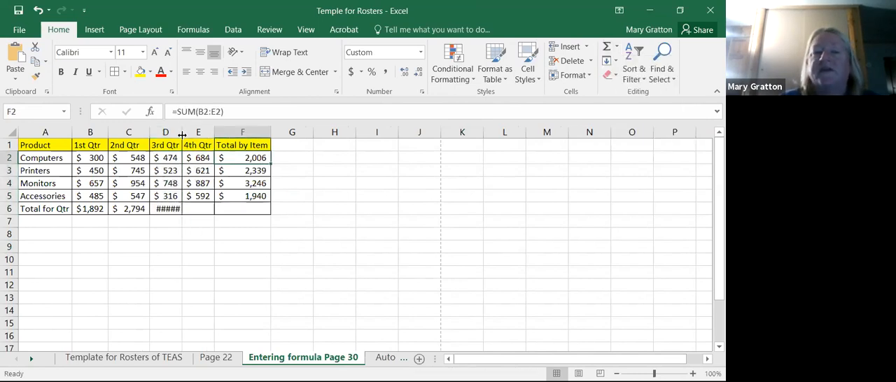
{"action": "left_click_drag", "start_coordinate": [181, 134], "coordinate": [189, 133]}
- Sum the 4th Qtr values E2:E5 into E6 and widen column E to fit the total
{"action": "left_click_drag", "start_coordinate": [210, 157], "coordinate": [214, 212]}
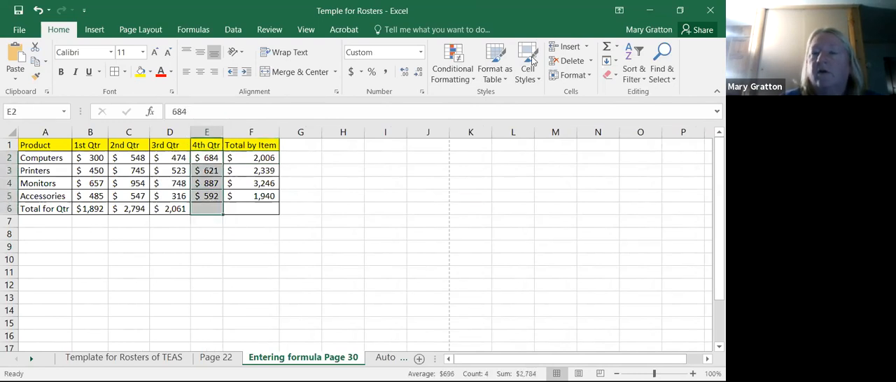
{"action": "left_click", "coordinate": [606, 46]}
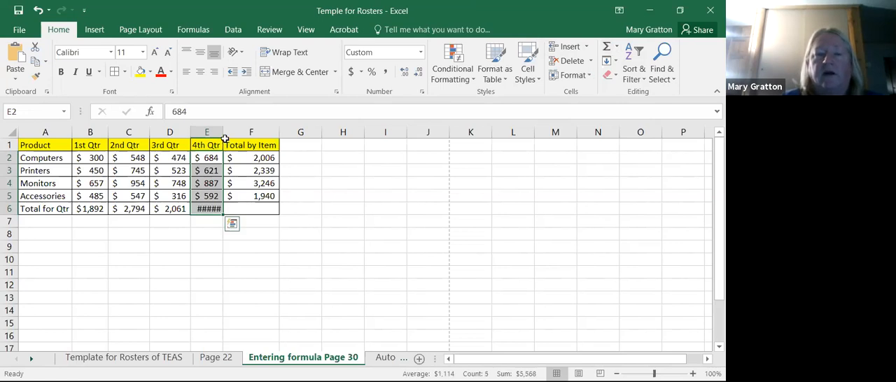
{"action": "left_click_drag", "start_coordinate": [220, 128], "coordinate": [234, 128]}
{"action": "left_click", "coordinate": [237, 268]}
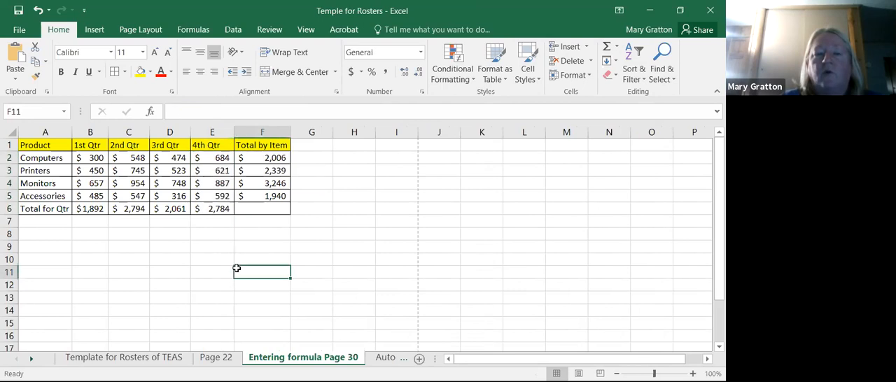
- Sum the Total by Item values F2:F5 into F6 for the grand total
{"action": "left_click", "coordinate": [273, 159]}
{"action": "left_click_drag", "start_coordinate": [273, 163], "coordinate": [272, 208]}
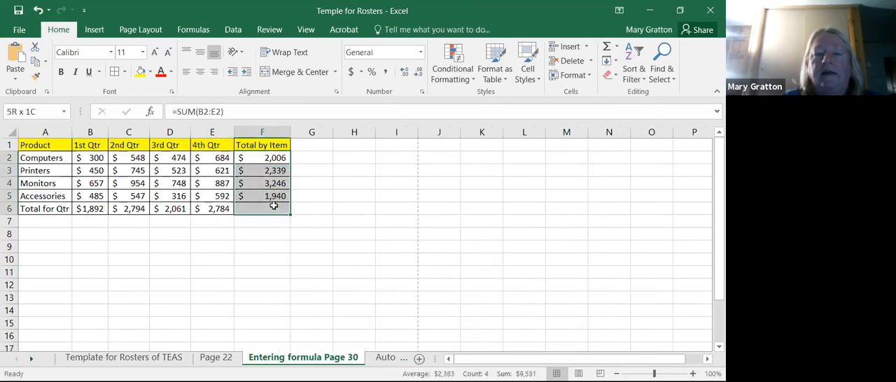
{"action": "left_click", "coordinate": [606, 47]}
{"action": "left_click", "coordinate": [396, 310]}
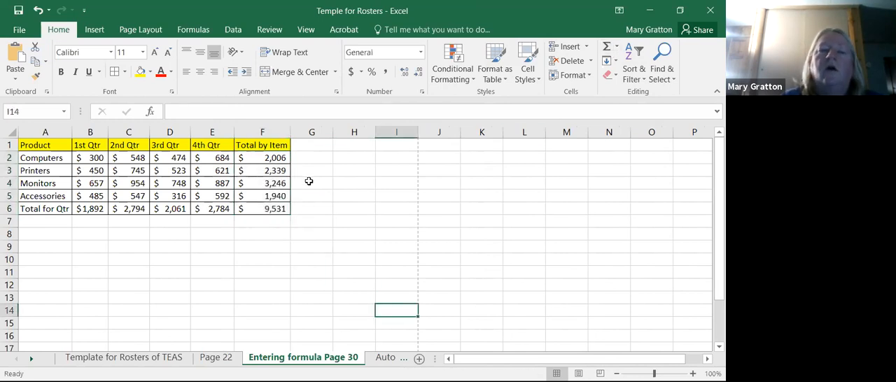
- Inspect the SUM formulas in the Total for Qtr row, from the grand total through each quarter
{"action": "left_click", "coordinate": [274, 210]}
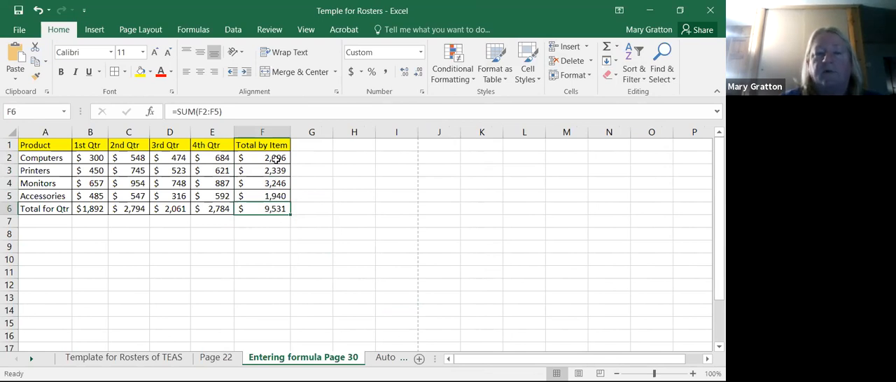
{"action": "left_click", "coordinate": [96, 211]}
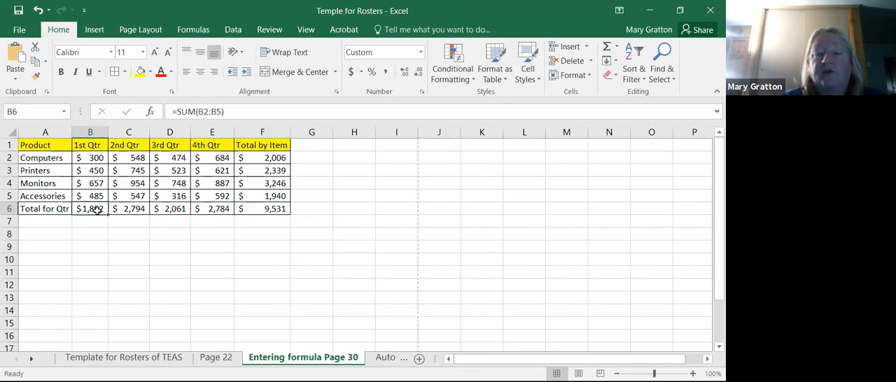
{"action": "left_click", "coordinate": [126, 207]}
{"action": "left_click", "coordinate": [171, 208]}
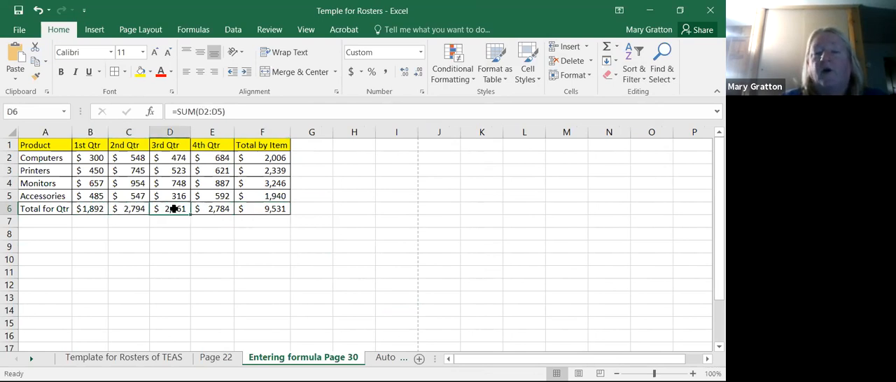
{"action": "left_click", "coordinate": [223, 211]}
{"action": "left_click", "coordinate": [264, 271]}
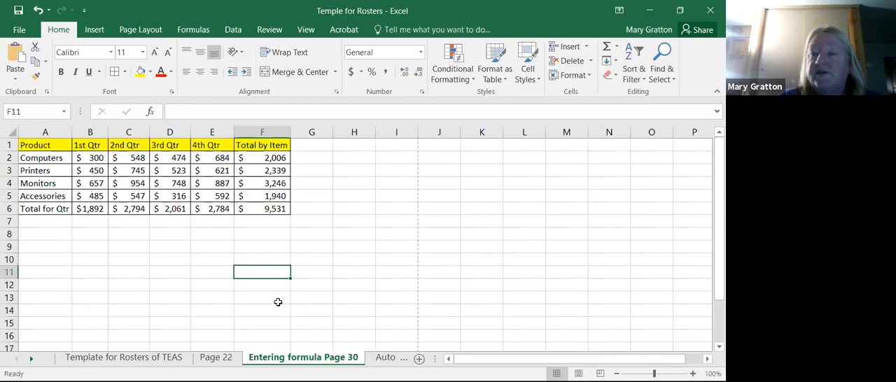
- View the AutoSum function choices, glance at the Auto Fill Page 33 sheet, and return to check the Computers total formula in F2
{"action": "left_click", "coordinate": [617, 47]}
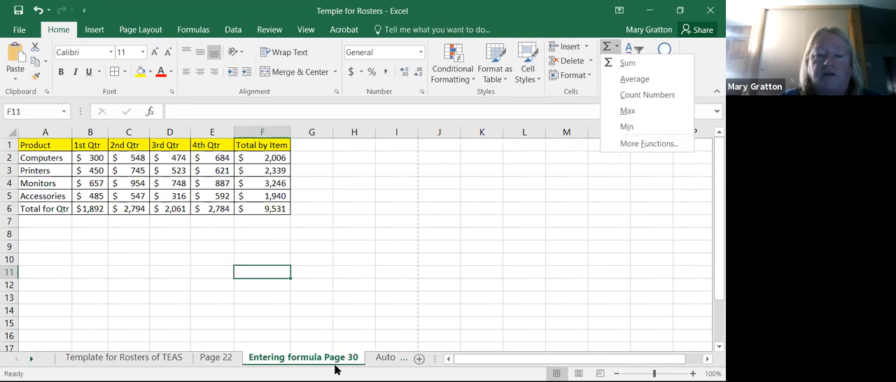
{"action": "left_click", "coordinate": [389, 362]}
{"action": "left_click", "coordinate": [386, 362]}
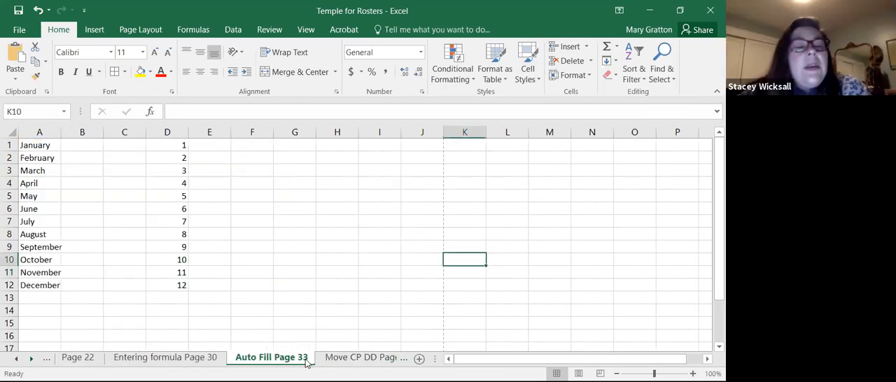
{"action": "left_click", "coordinate": [210, 364]}
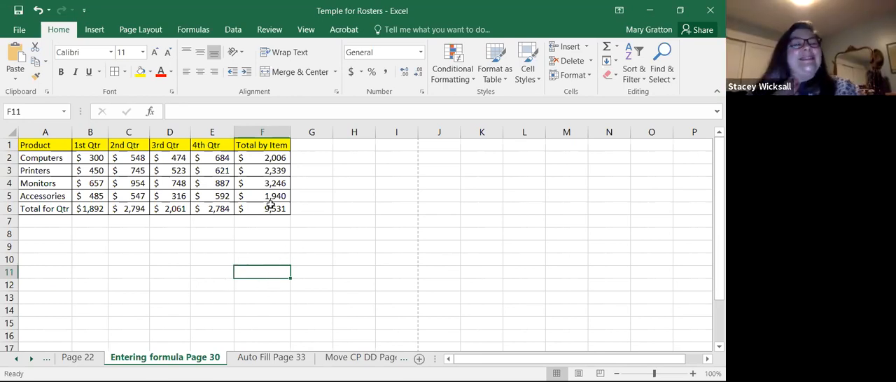
{"action": "left_click", "coordinate": [271, 158]}
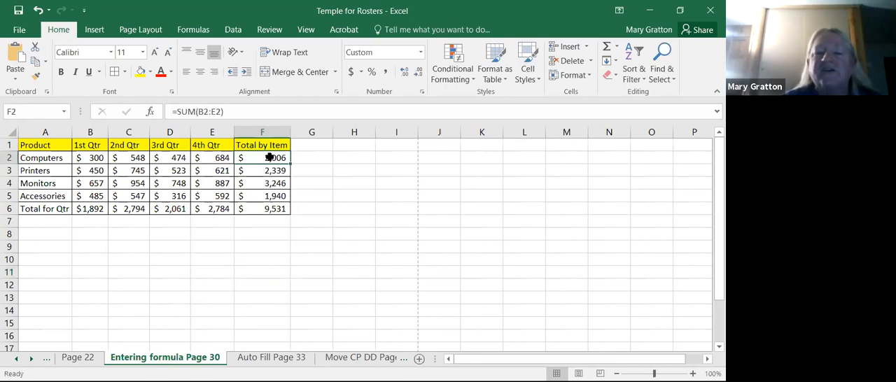
- Format the sales figures B2:F6 as Accounting with two decimal places and the currency symbol set to None
{"action": "left_click_drag", "start_coordinate": [91, 158], "coordinate": [276, 210]}
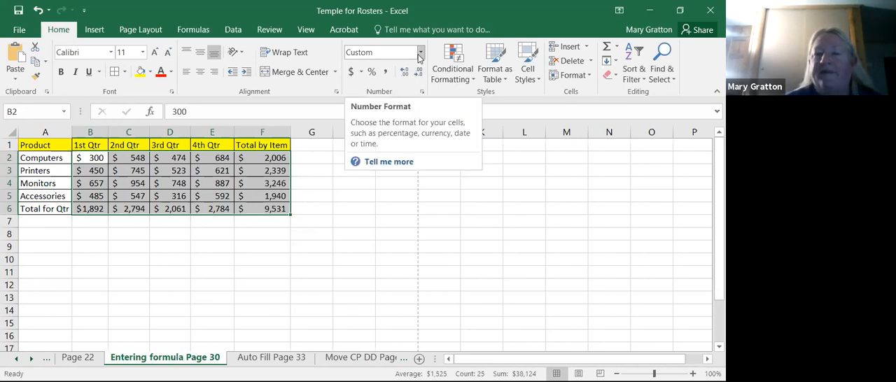
{"action": "left_click", "coordinate": [351, 75]}
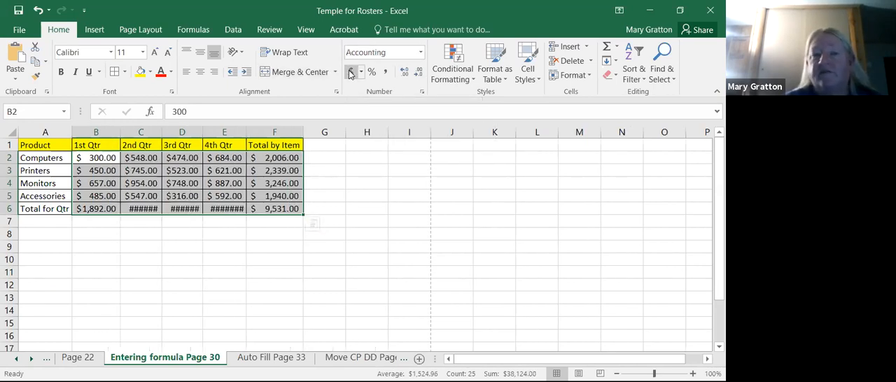
{"action": "left_click", "coordinate": [361, 77]}
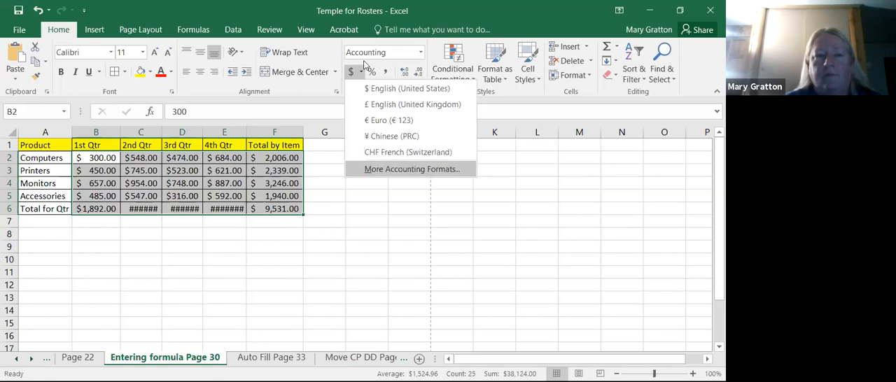
{"action": "left_click", "coordinate": [364, 166]}
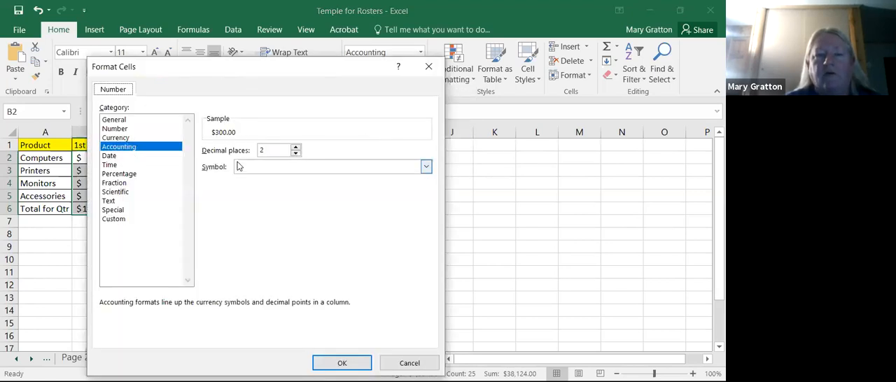
{"action": "left_click", "coordinate": [426, 166]}
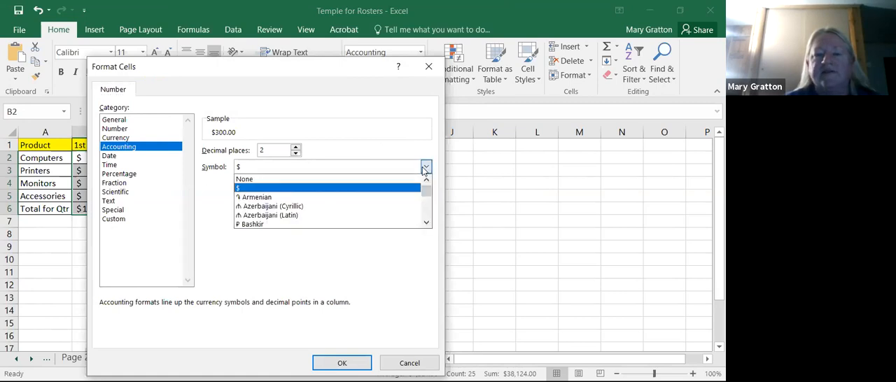
{"action": "left_click", "coordinate": [334, 180]}
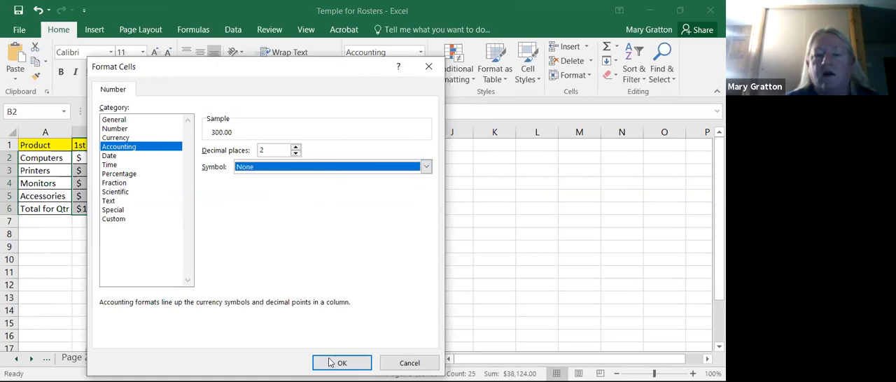
{"action": "key", "text": "Return"}
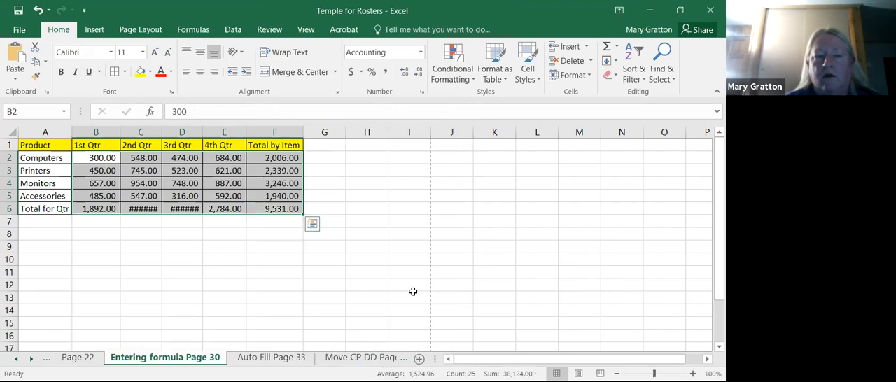
- Widen columns C and D so their two-decimal quarterly totals fit
{"action": "left_click", "coordinate": [413, 292]}
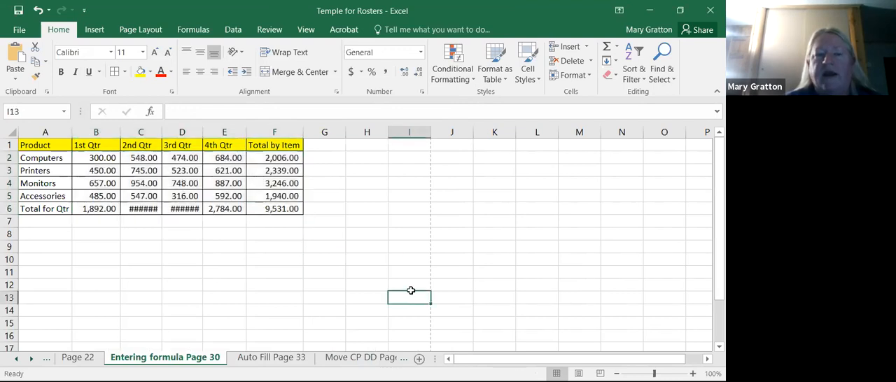
{"action": "double_click", "coordinate": [161, 131]}
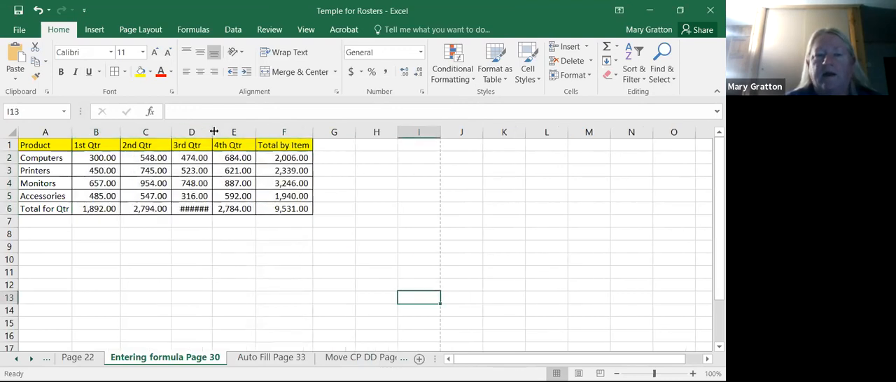
{"action": "double_click", "coordinate": [225, 132]}
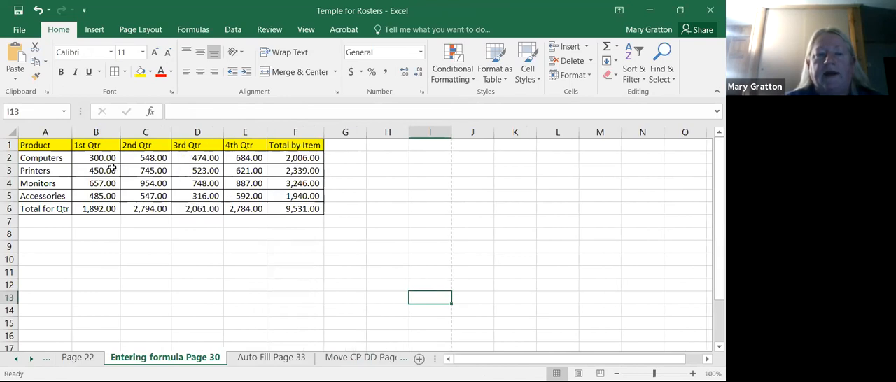
- Increase the decimals of B2:F6 to three places and reduce them to whole numbers
{"action": "left_click_drag", "start_coordinate": [104, 160], "coordinate": [300, 208]}
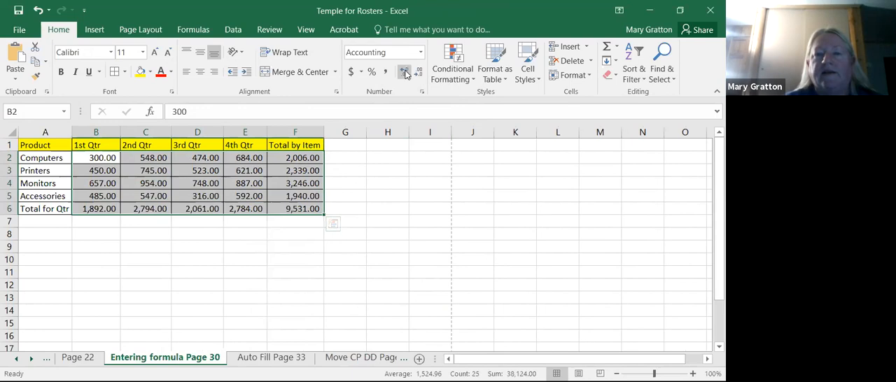
{"action": "left_click", "coordinate": [403, 74]}
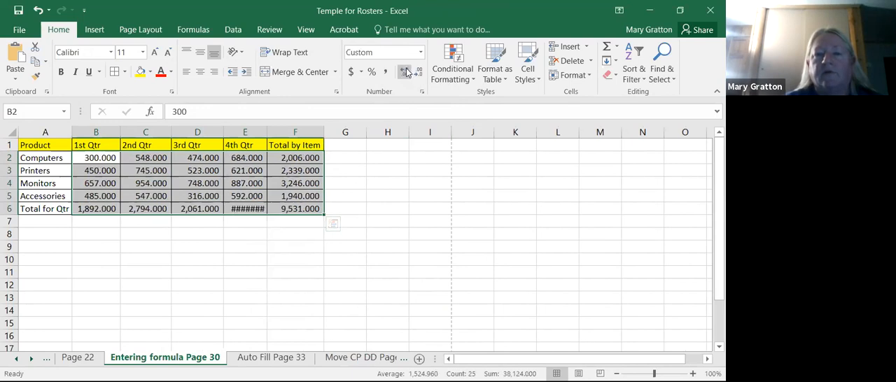
{"action": "left_click", "coordinate": [417, 74]}
{"action": "left_click", "coordinate": [417, 74]}
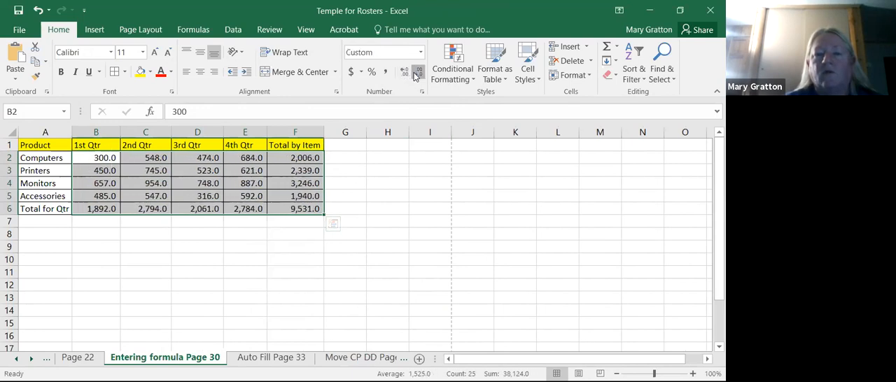
{"action": "left_click", "coordinate": [417, 74]}
{"action": "left_click", "coordinate": [386, 285]}
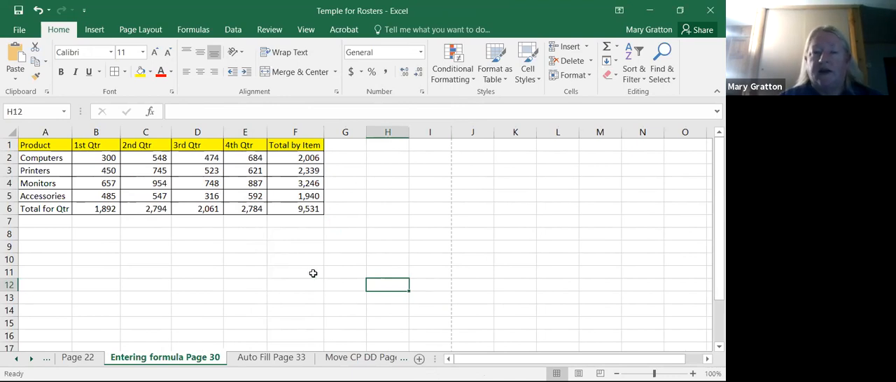
- Apply the dollar Accounting format to B2:F6 and widen column E to fit its total
{"action": "left_click_drag", "start_coordinate": [109, 156], "coordinate": [324, 210]}
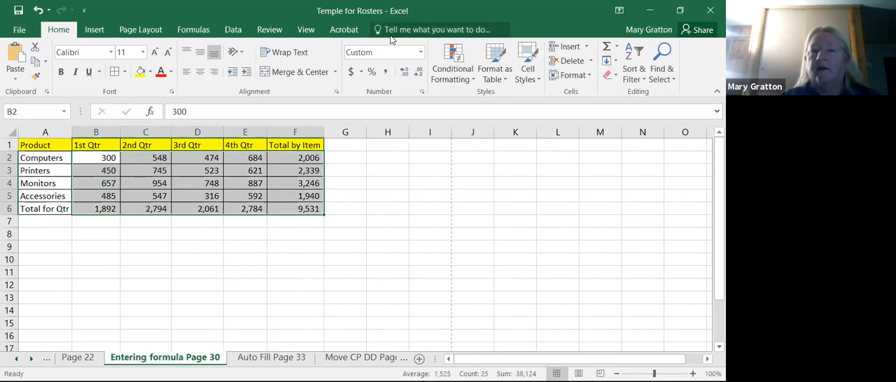
{"action": "left_click", "coordinate": [350, 72]}
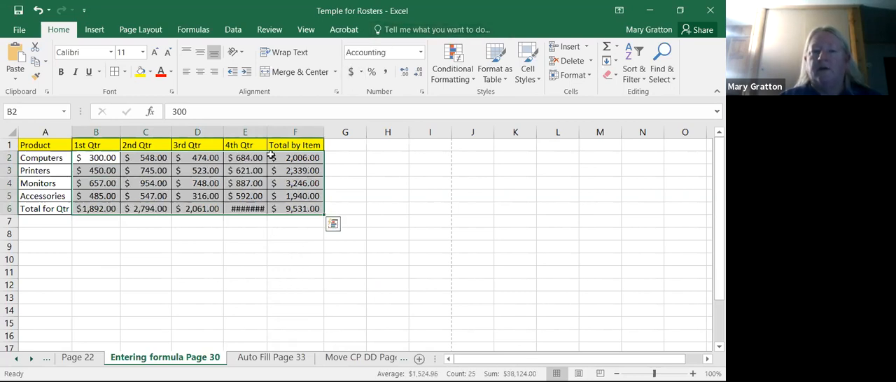
{"action": "left_click_drag", "start_coordinate": [267, 131], "coordinate": [280, 131]}
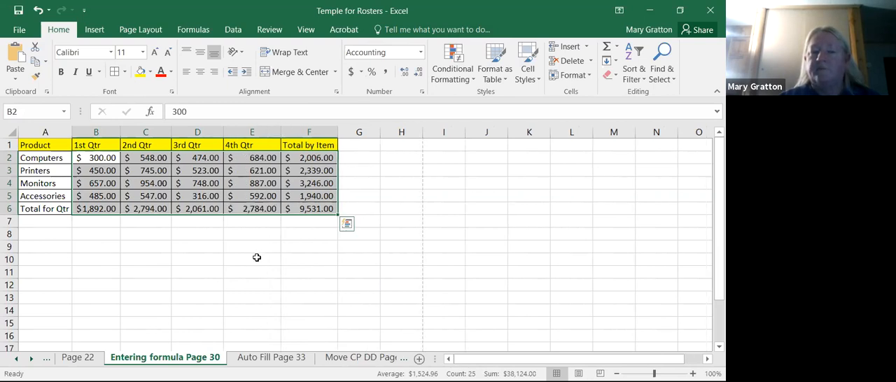
- Remove both decimal places from the dollar amounts in B2:F6 and select the 4th Qtr total
{"action": "left_click", "coordinate": [418, 74]}
{"action": "left_click", "coordinate": [418, 73]}
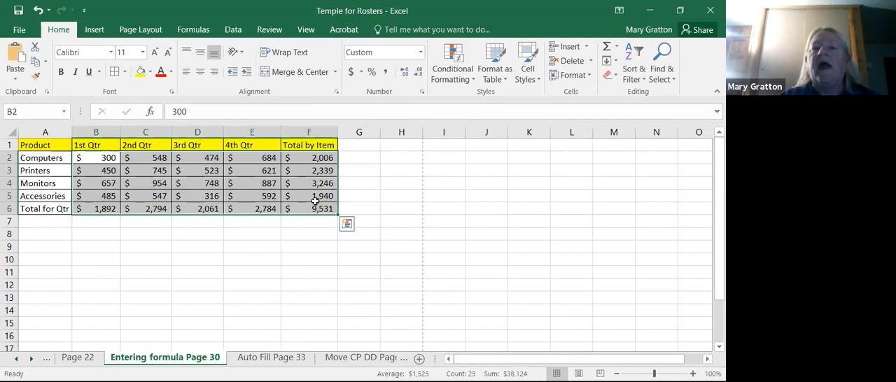
{"action": "left_click", "coordinate": [267, 210]}
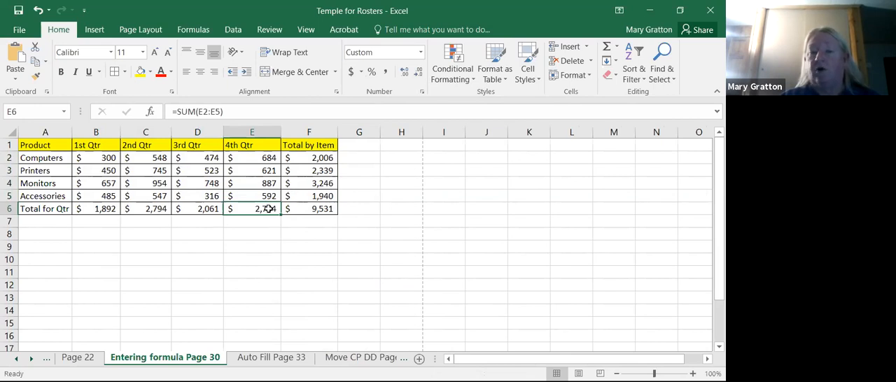
- Format the empty cell E10 as Short Date and enter the date 6/1/21 in it
{"action": "left_click_drag", "start_coordinate": [88, 160], "coordinate": [306, 217]}
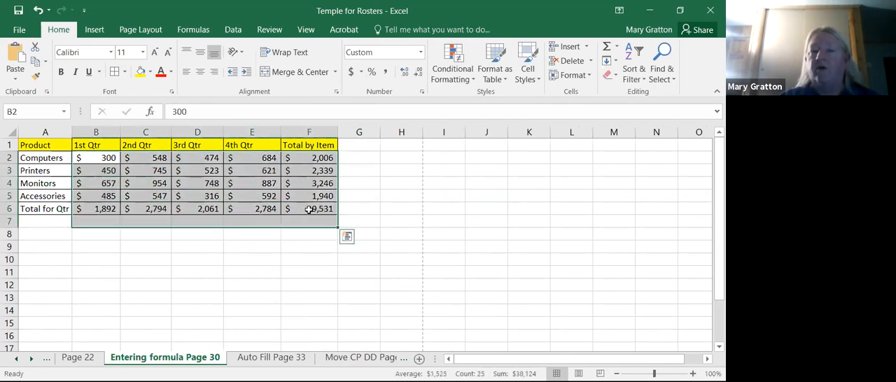
{"action": "left_click", "coordinate": [254, 260]}
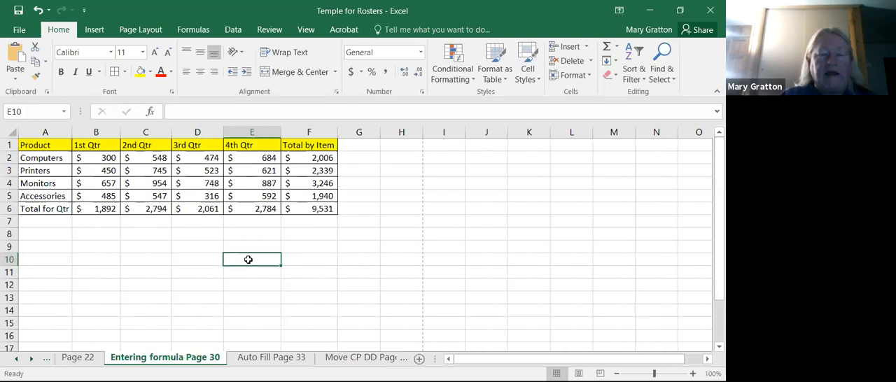
{"action": "left_click", "coordinate": [421, 54]}
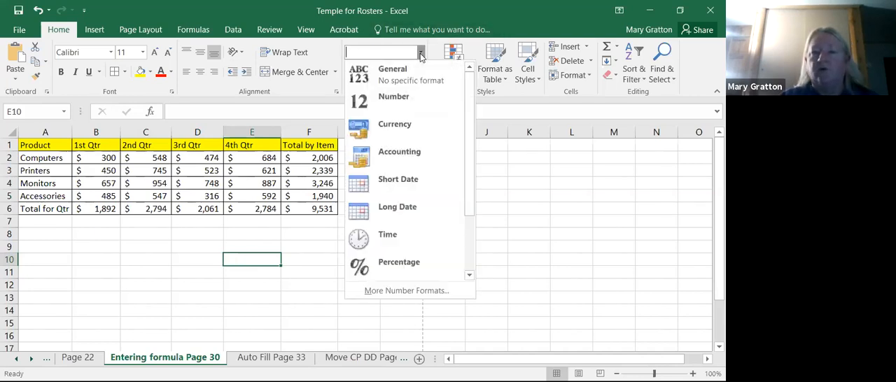
{"action": "left_click", "coordinate": [392, 190]}
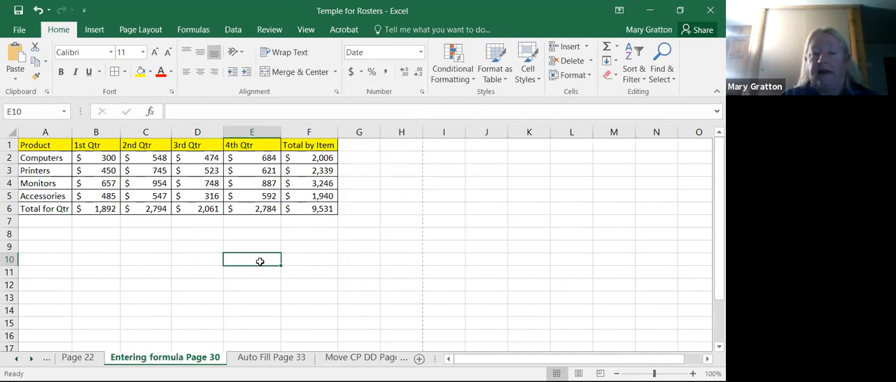
{"action": "type", "text": "6/1"}
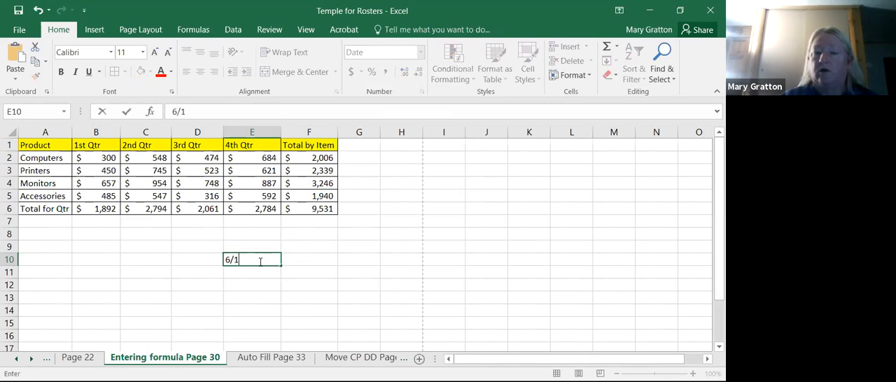
{"action": "type", "text": "/2021"}
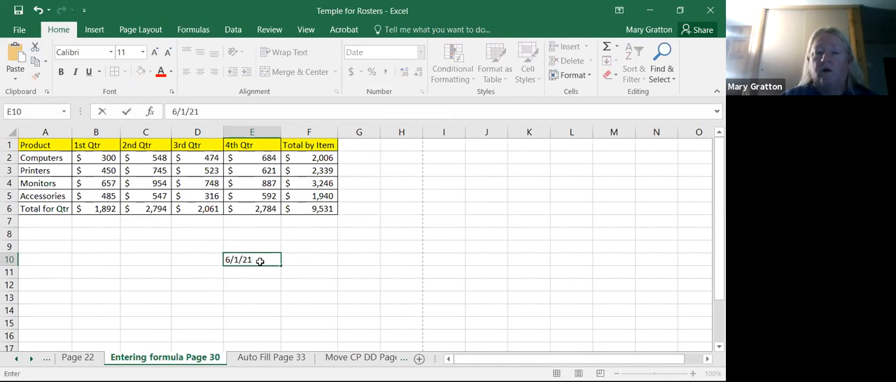
{"action": "key", "text": "Return"}
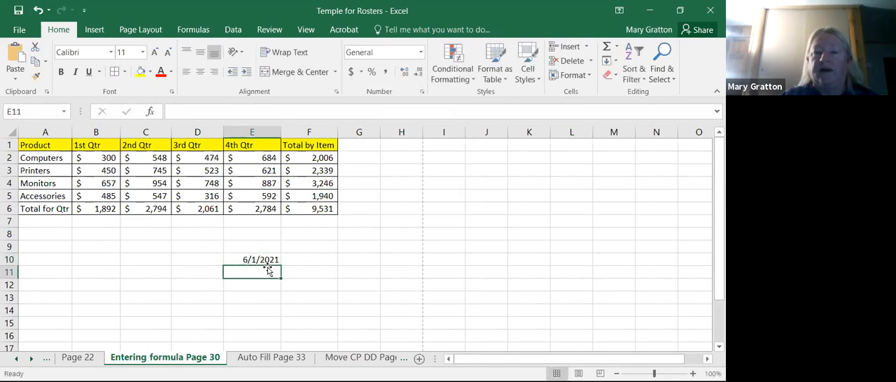
- Switch the date in E10 to the Long Date format and widen column E to fit it
{"action": "left_click", "coordinate": [269, 261]}
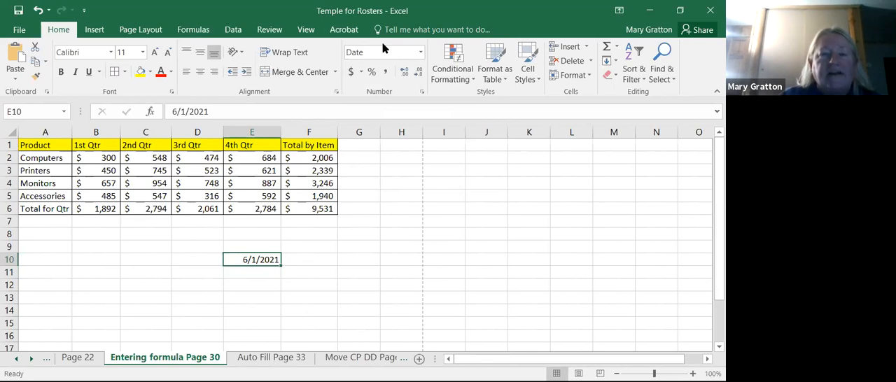
{"action": "left_click", "coordinate": [421, 51]}
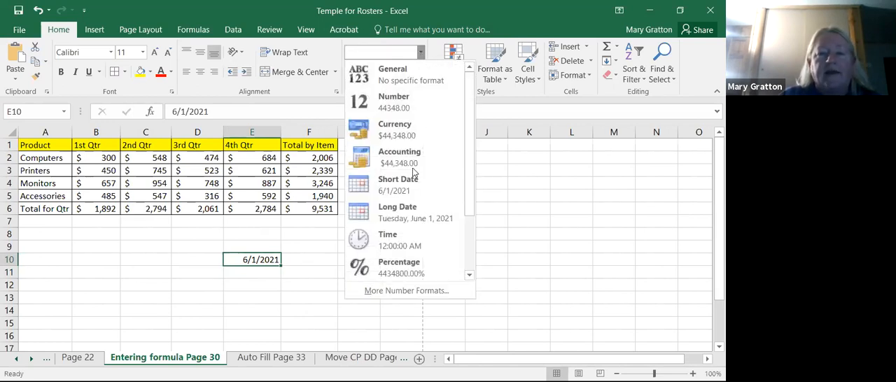
{"action": "left_click", "coordinate": [404, 218]}
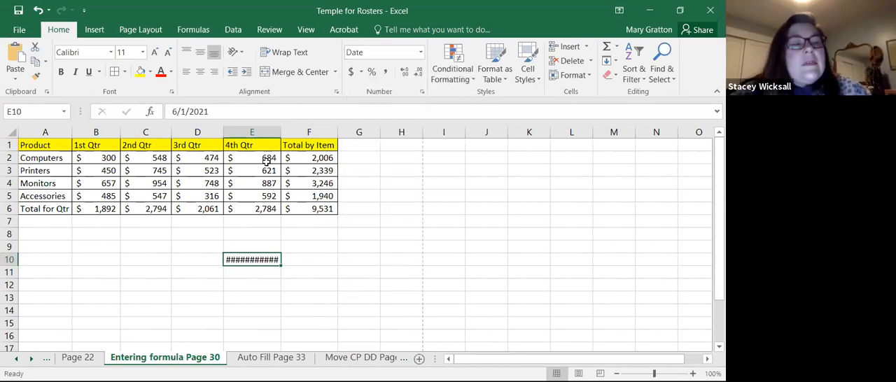
{"action": "left_click_drag", "start_coordinate": [279, 129], "coordinate": [314, 130]}
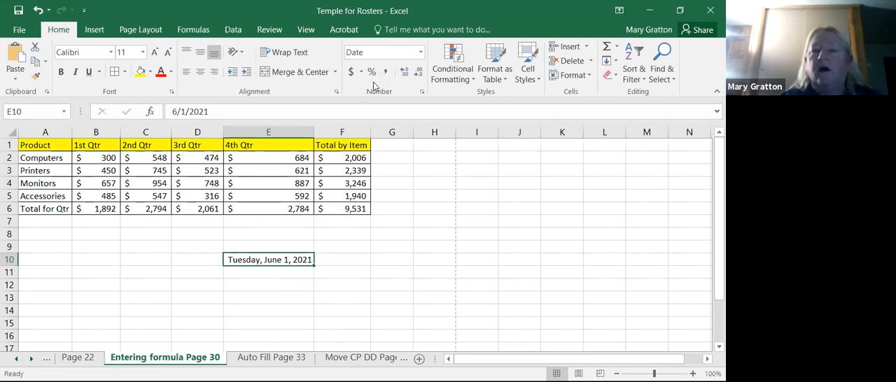
- Examine the number format categories from General through Text in Format Cells, including the Currency symbol choices
{"action": "left_click", "coordinate": [423, 94]}
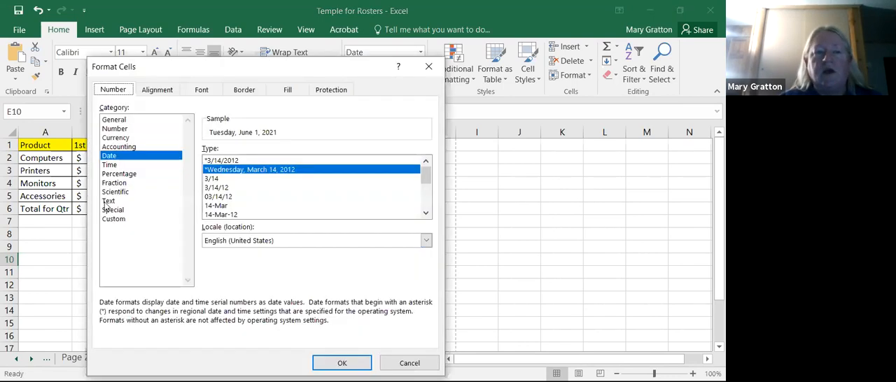
{"action": "left_click", "coordinate": [116, 121]}
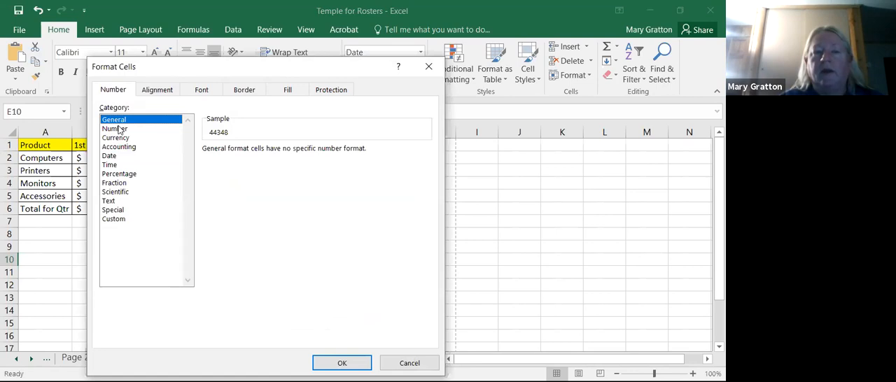
{"action": "left_click", "coordinate": [116, 129]}
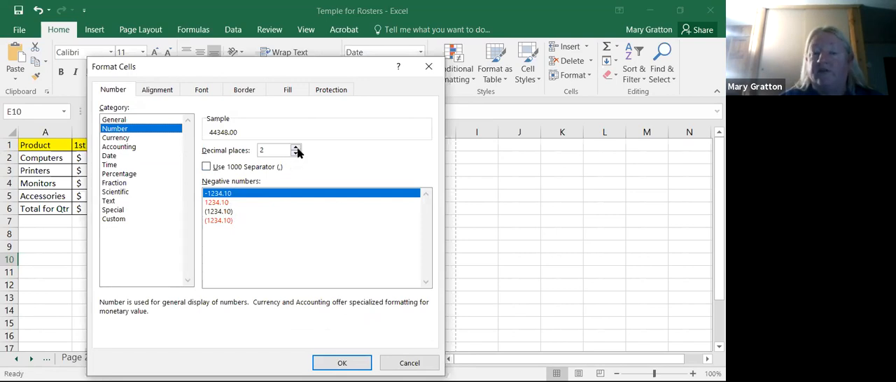
{"action": "left_click", "coordinate": [133, 139]}
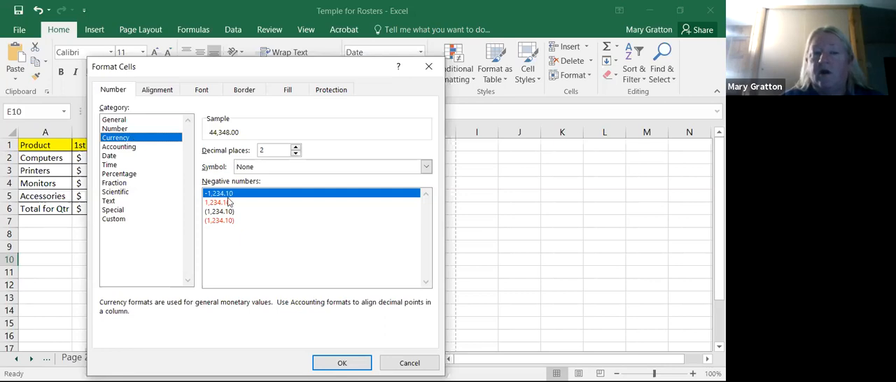
{"action": "left_click", "coordinate": [426, 166]}
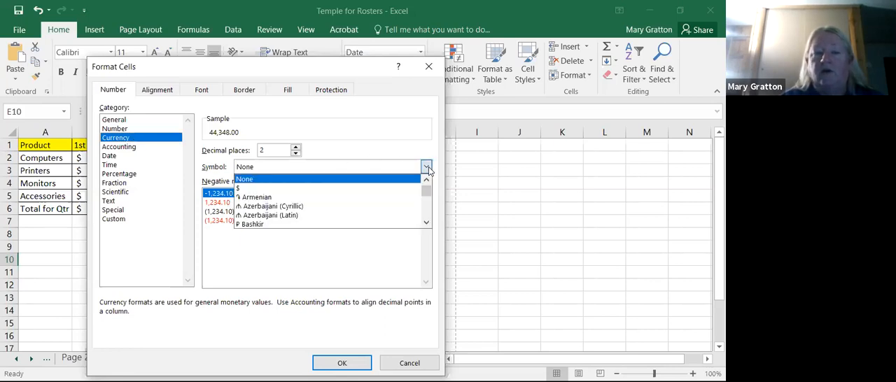
{"action": "left_click", "coordinate": [429, 166]}
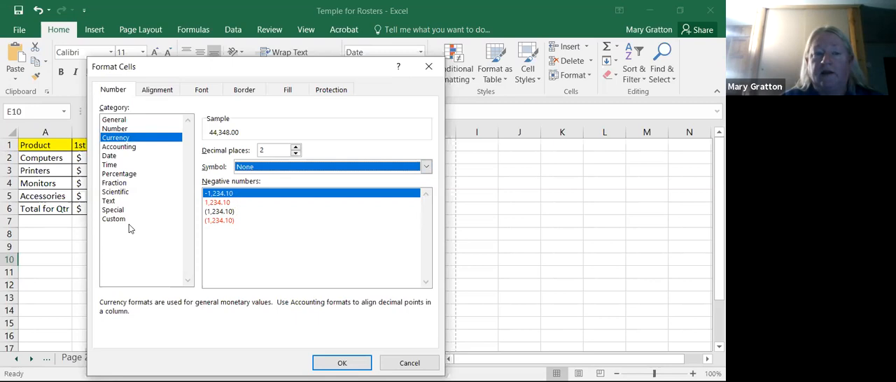
{"action": "left_click", "coordinate": [120, 148]}
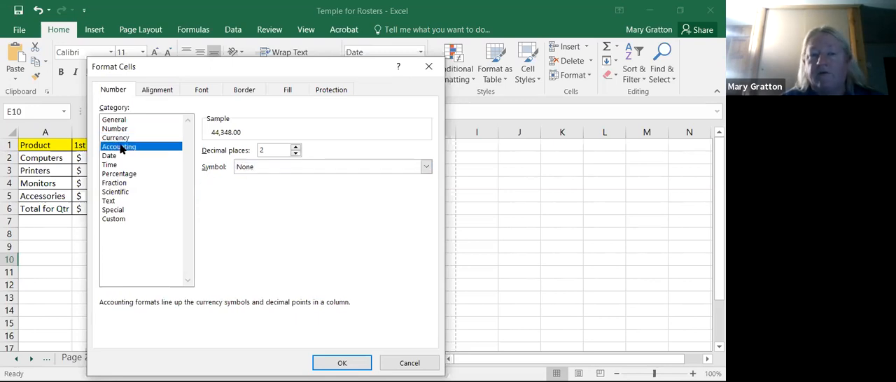
{"action": "left_click", "coordinate": [107, 156]}
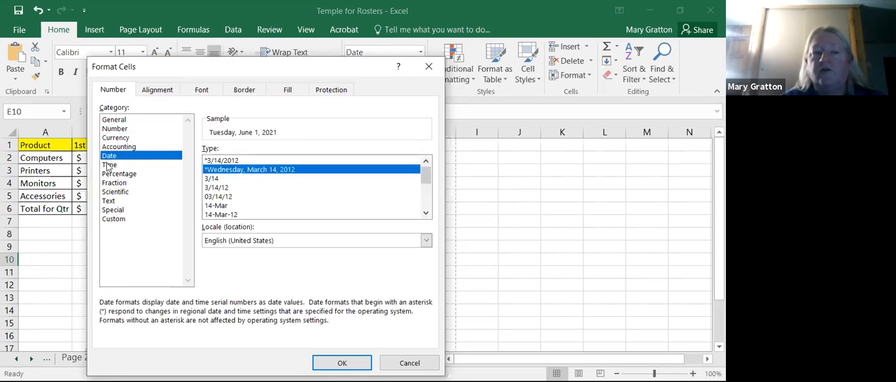
{"action": "left_click", "coordinate": [108, 165]}
{"action": "left_click", "coordinate": [110, 174]}
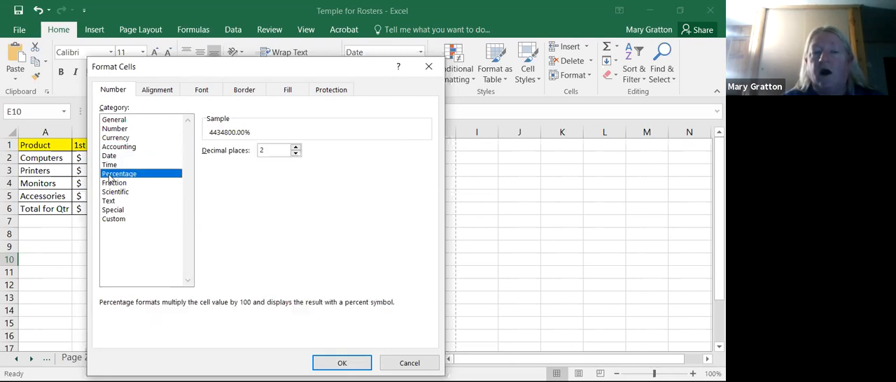
{"action": "left_click", "coordinate": [110, 183]}
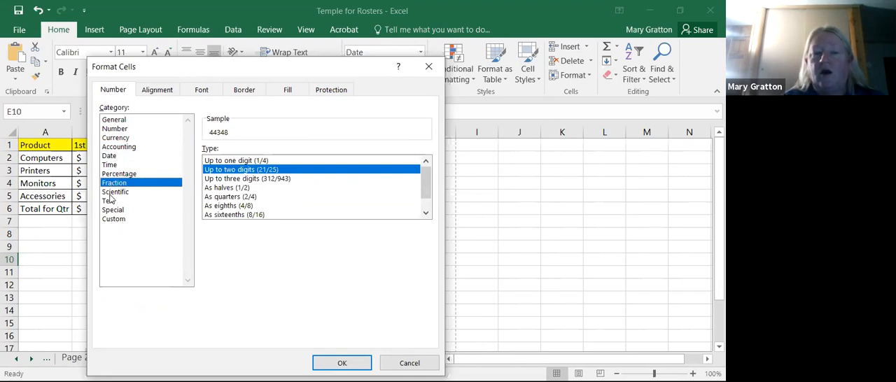
{"action": "left_click", "coordinate": [111, 194]}
{"action": "left_click", "coordinate": [109, 201]}
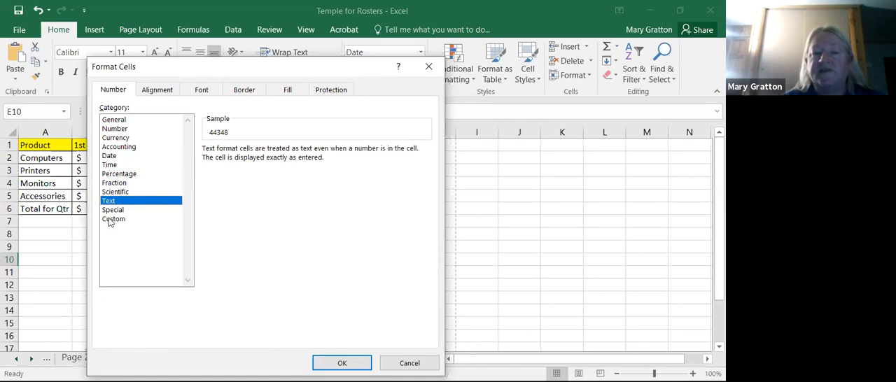
- Apply the Special category's Phone Number format to cell E10
{"action": "left_click", "coordinate": [112, 213]}
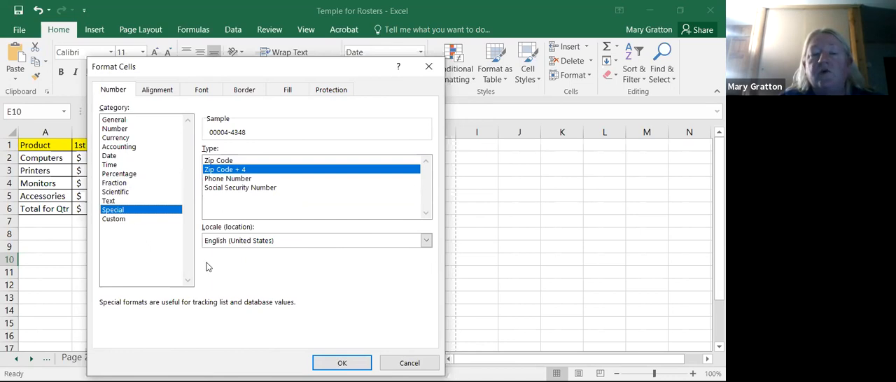
{"action": "left_click", "coordinate": [249, 181]}
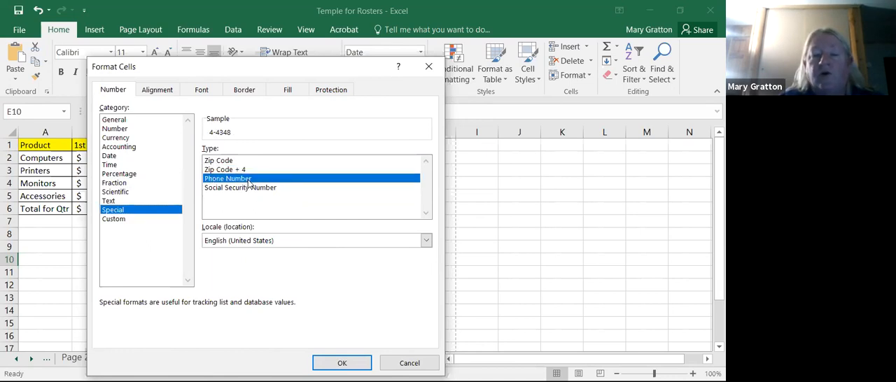
{"action": "left_click", "coordinate": [336, 363]}
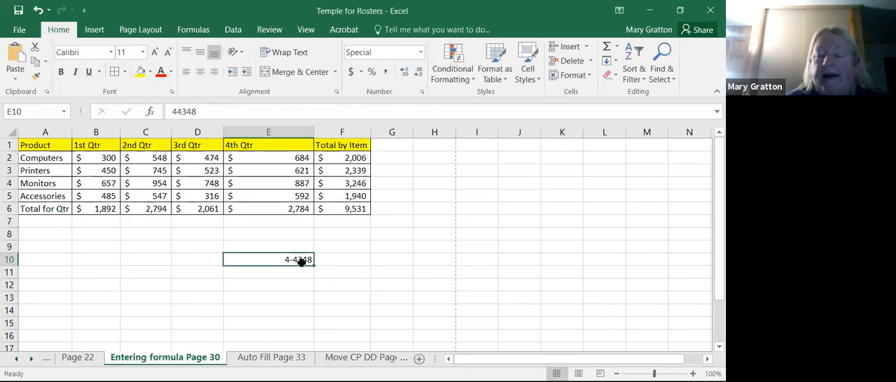
- Clear the contents of E10 and enter a ten-digit phone number in that cell
{"action": "key", "text": "Delete"}
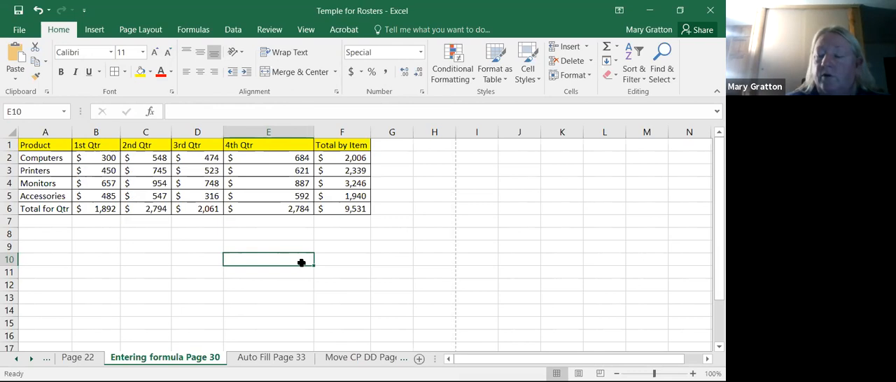
{"action": "key", "text": "Return"}
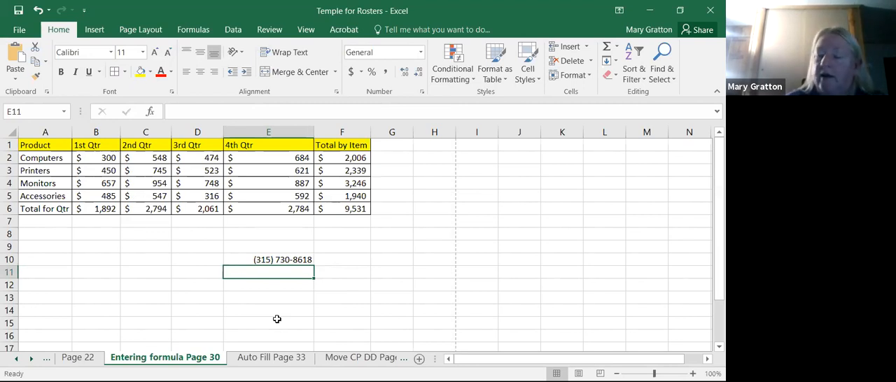
- Try entering a phone number with a slash after the area code in E11
{"action": "type", "text": "555/"}
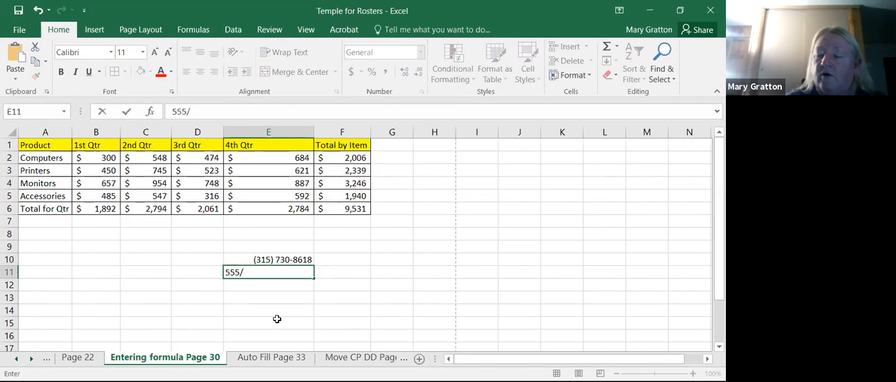
{"action": "type", "text": "313"}
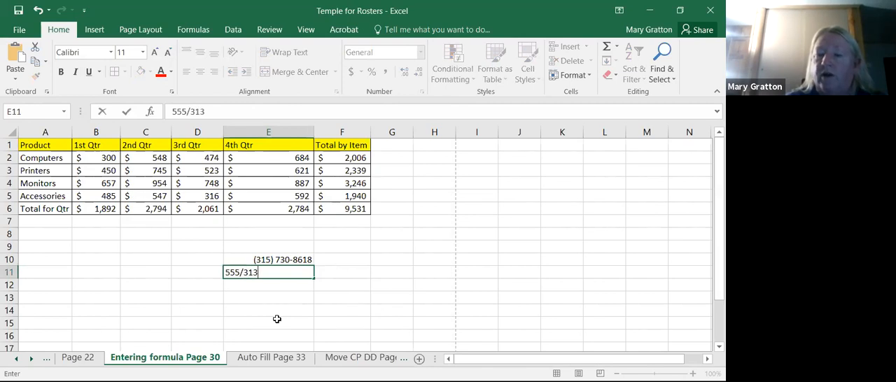
{"action": "type", "text": "2545"}
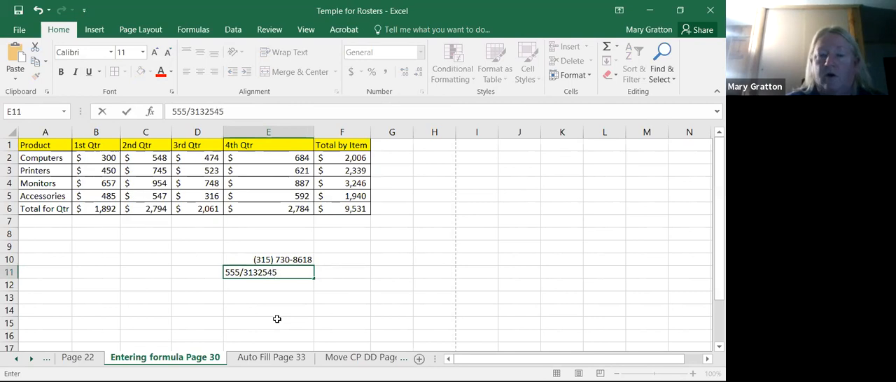
{"action": "key", "text": "Return"}
{"action": "key", "text": "Up"}
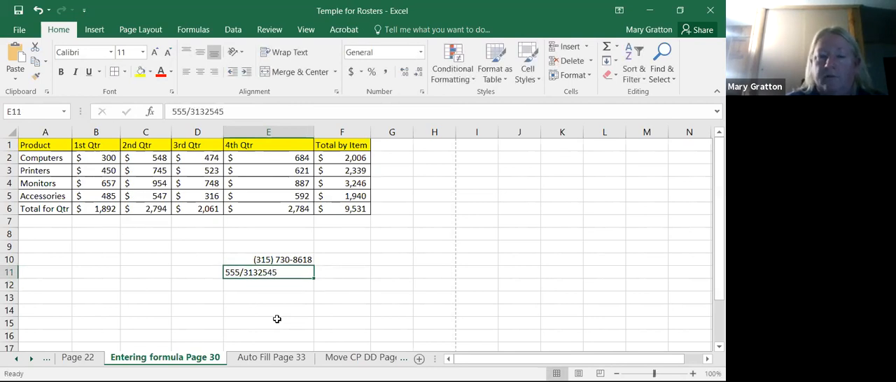
- Replace the entry in E11 with a phone number written as plain digits
{"action": "type", "text": "55532541441"}
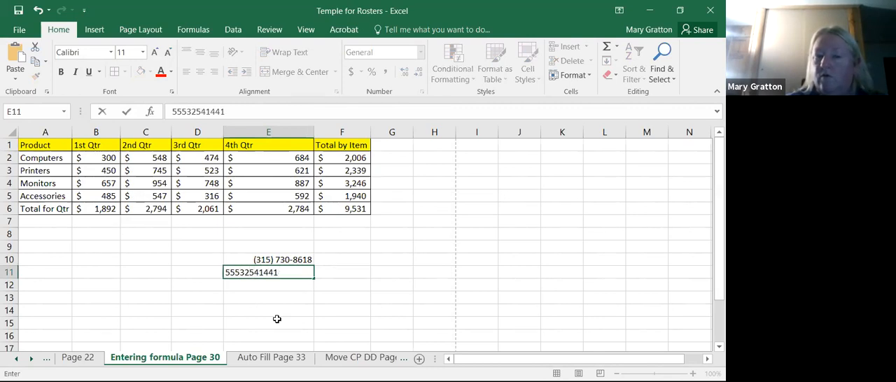
{"action": "key", "text": "Return"}
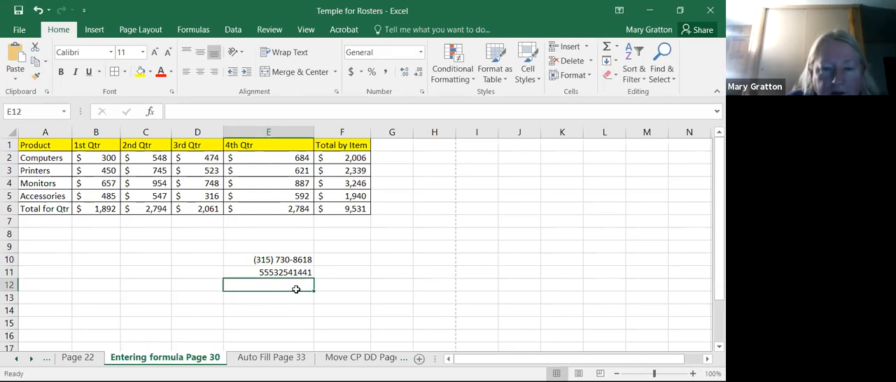
- Delete the last digit of the phone number in E11 so the entry has ten digits
{"action": "left_click", "coordinate": [296, 272]}
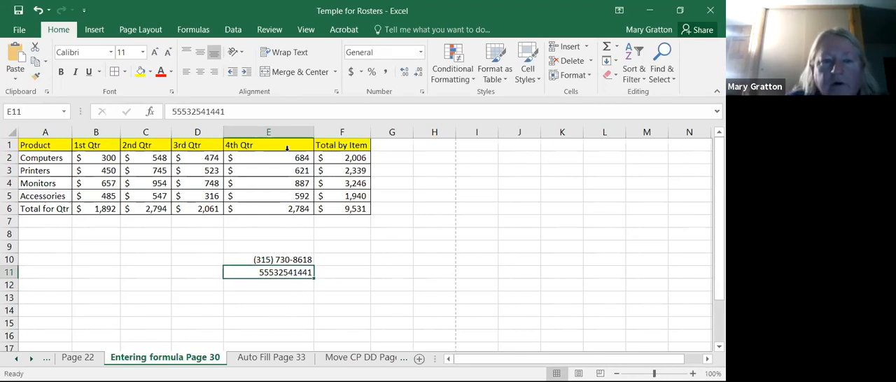
{"action": "left_click", "coordinate": [265, 109]}
{"action": "key", "text": "BackSpace"}
{"action": "type", "text": "\\"}
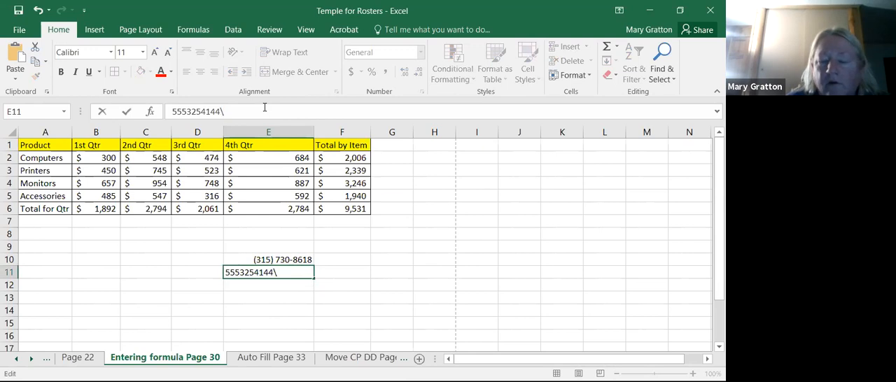
{"action": "key", "text": "BackSpace"}
{"action": "key", "text": "Return"}
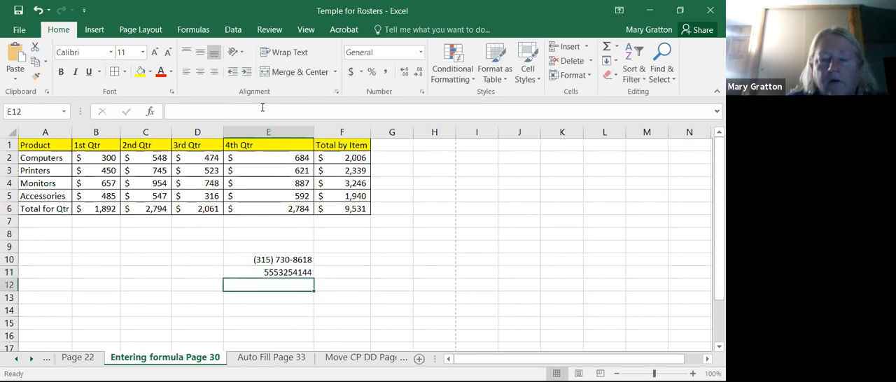
- Apply the Percentage number format to the phone number in E11
{"action": "left_click", "coordinate": [269, 272]}
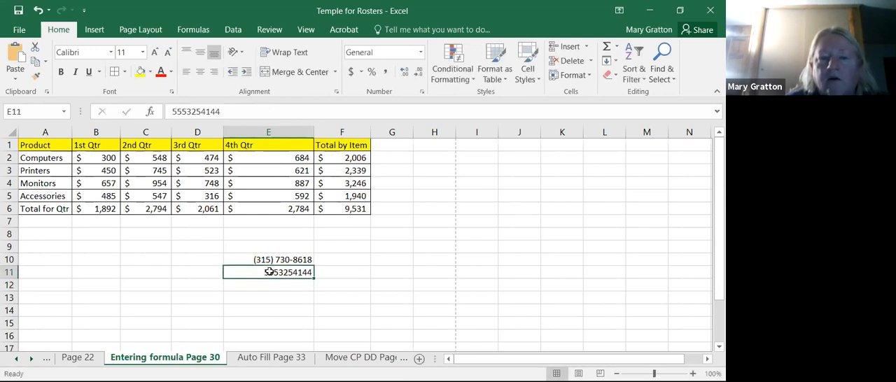
{"action": "left_click", "coordinate": [421, 54]}
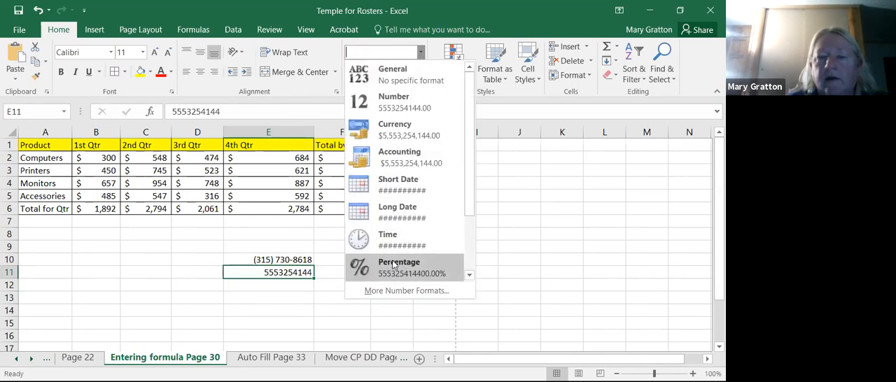
{"action": "left_click", "coordinate": [385, 292]}
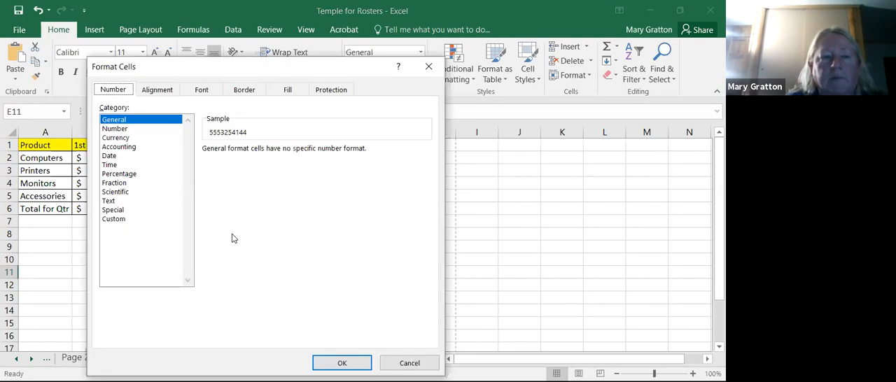
{"action": "left_click", "coordinate": [116, 211]}
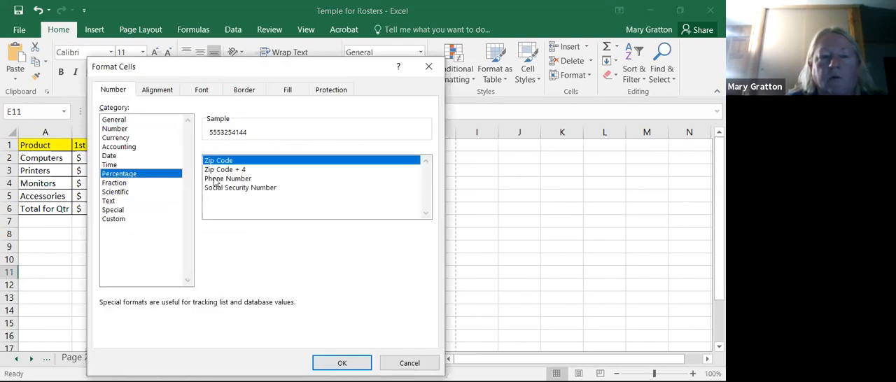
{"action": "key", "text": "Return"}
{"action": "left_click", "coordinate": [274, 271]}
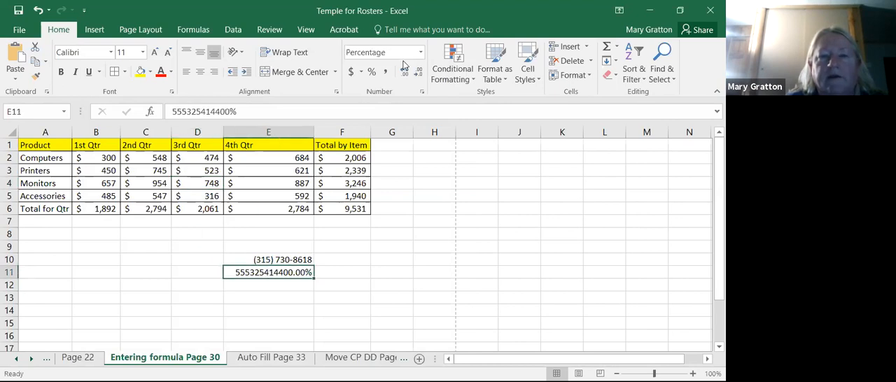
- Apply the Special category's Phone Number format to cell E11
{"action": "left_click", "coordinate": [421, 52]}
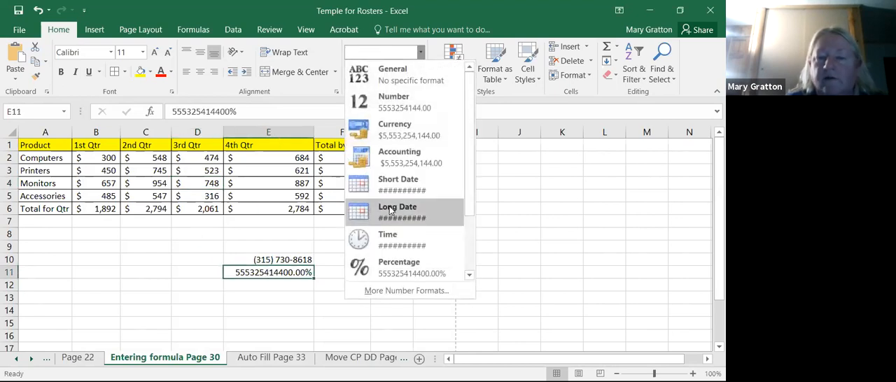
{"action": "left_click", "coordinate": [397, 290]}
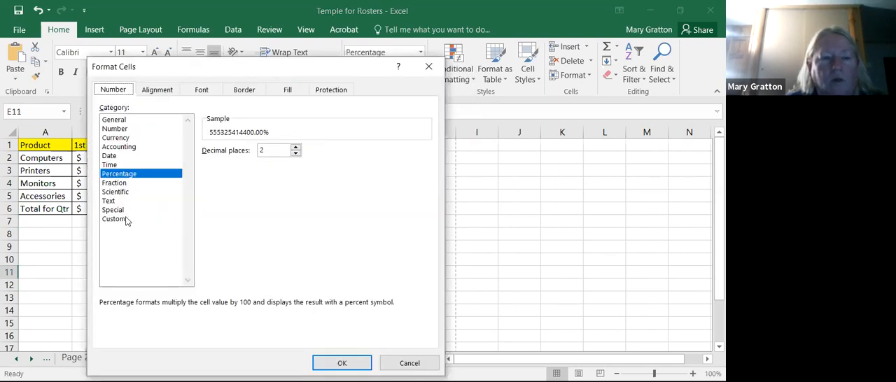
{"action": "left_click", "coordinate": [126, 210]}
{"action": "left_click", "coordinate": [219, 180]}
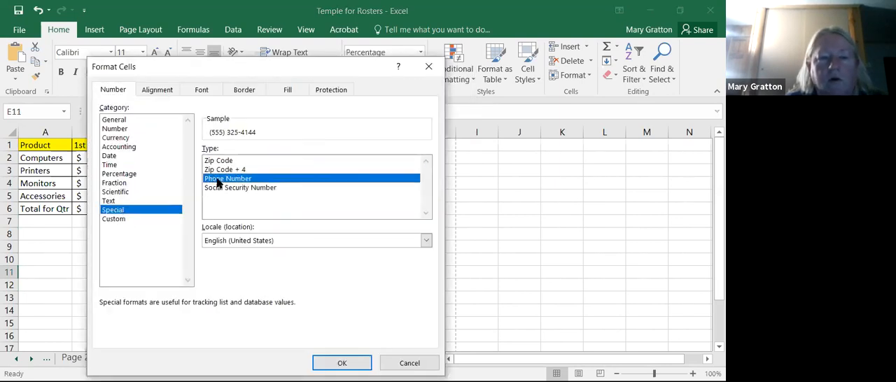
{"action": "left_click", "coordinate": [323, 363]}
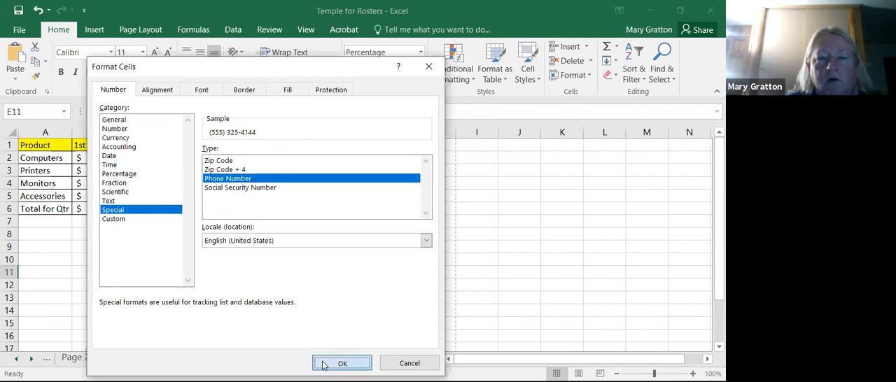
{"action": "left_click", "coordinate": [369, 297]}
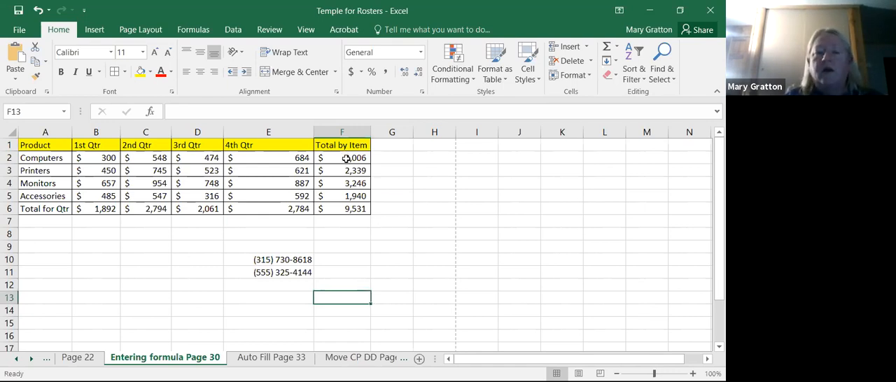
- Change the Computers total formula in F2 to =SUM(B2:E12), accepting the suggested correction of the mistyped range
{"action": "left_click", "coordinate": [344, 155]}
{"action": "left_click", "coordinate": [254, 112]}
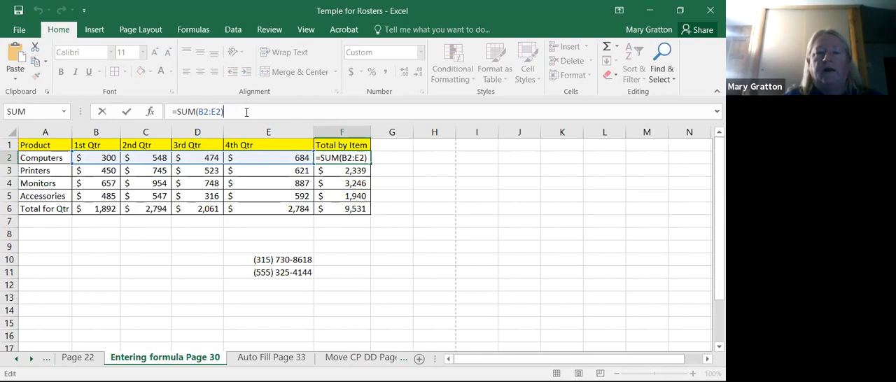
{"action": "left_click", "coordinate": [209, 112]}
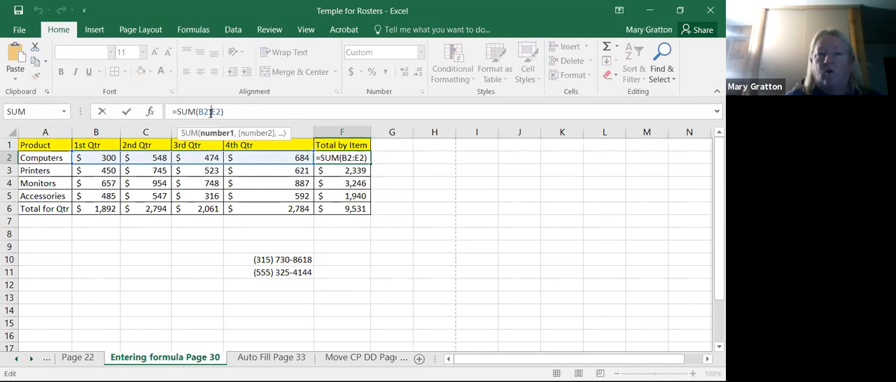
{"action": "type", "text": "1"}
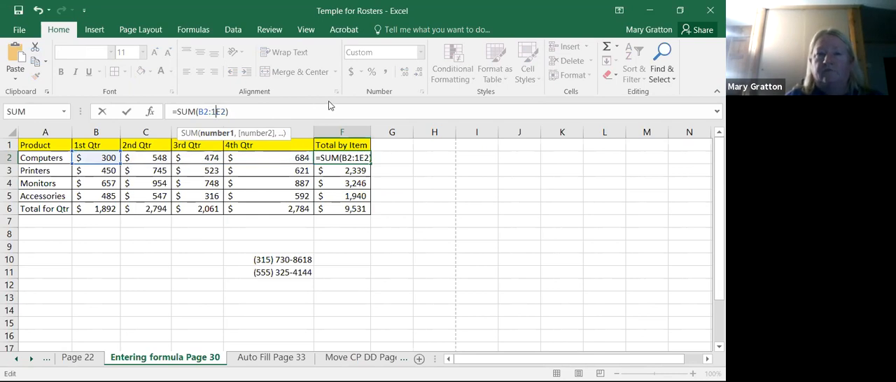
{"action": "key", "text": "Return"}
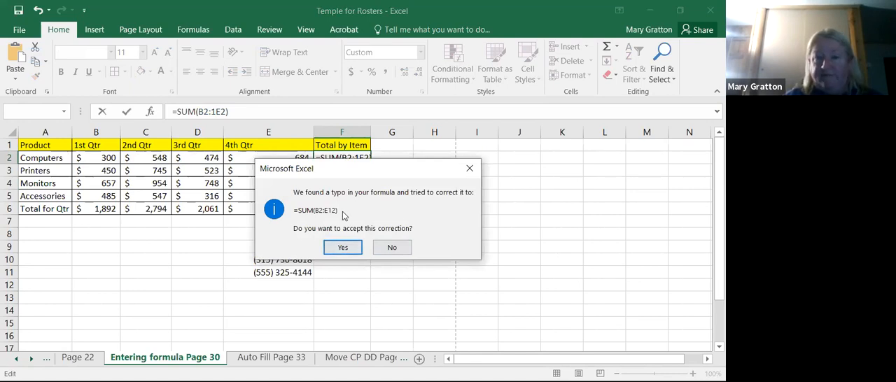
{"action": "left_click", "coordinate": [341, 248]}
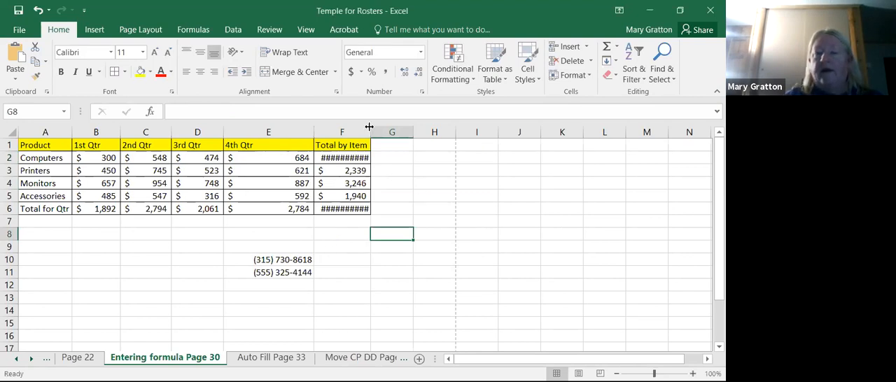
- Format the Computers total in F2 as Currency and widen column F to fit its contents
{"action": "left_click_drag", "start_coordinate": [369, 133], "coordinate": [382, 127]}
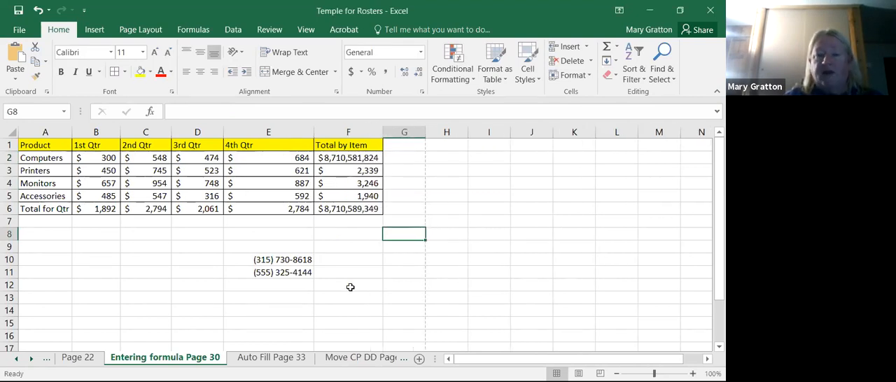
{"action": "left_click", "coordinate": [360, 161]}
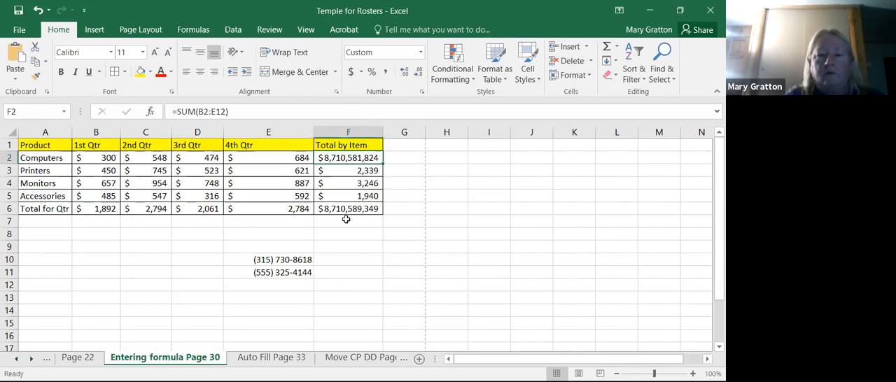
{"action": "left_click", "coordinate": [421, 53]}
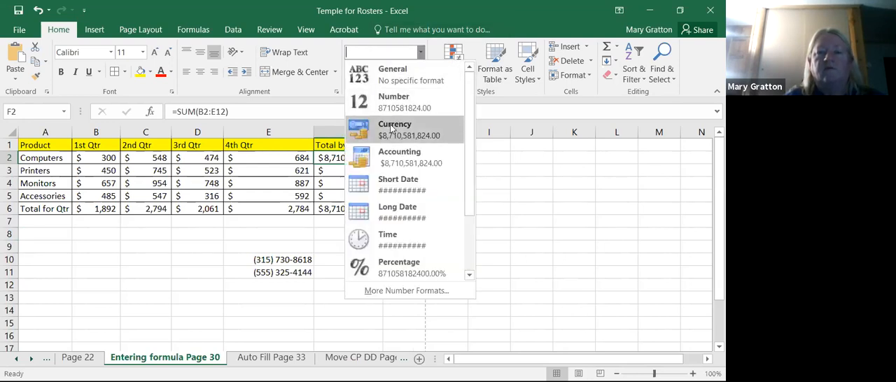
{"action": "left_click", "coordinate": [392, 129]}
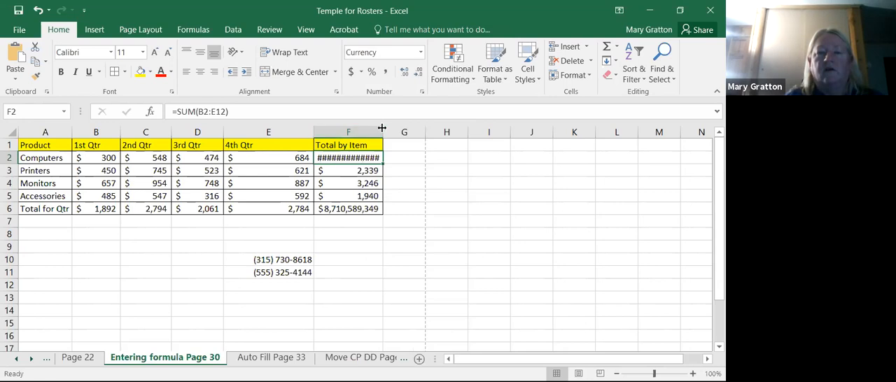
{"action": "double_click", "coordinate": [382, 128]}
{"action": "left_click", "coordinate": [348, 303]}
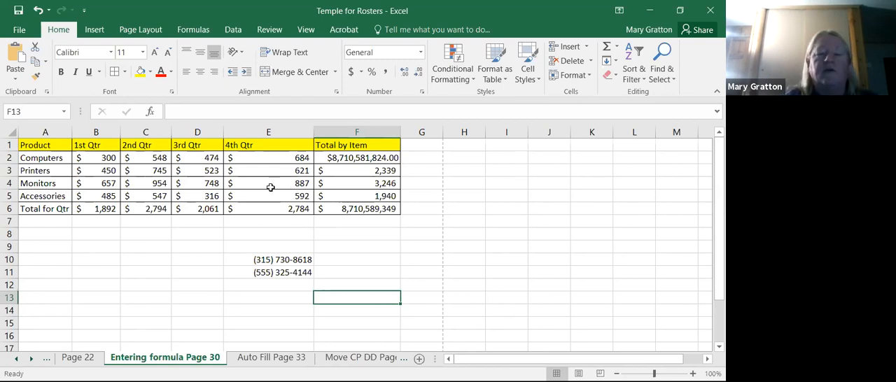
- On the Auto Fill Page 33 sheet, enter January in G1 and auto fill the months down through G12
{"action": "left_click", "coordinate": [277, 361]}
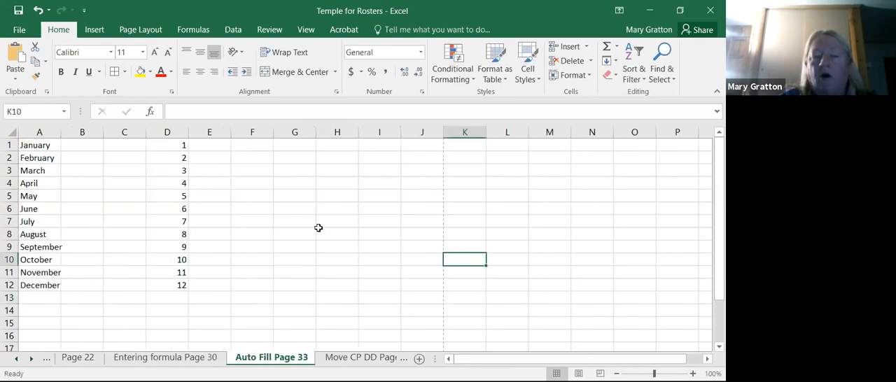
{"action": "left_click", "coordinate": [307, 147]}
{"action": "type", "text": "Jan"}
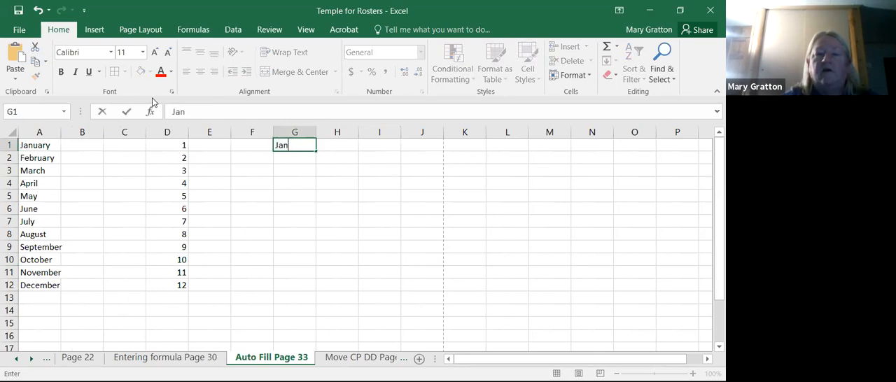
{"action": "type", "text": "uary"}
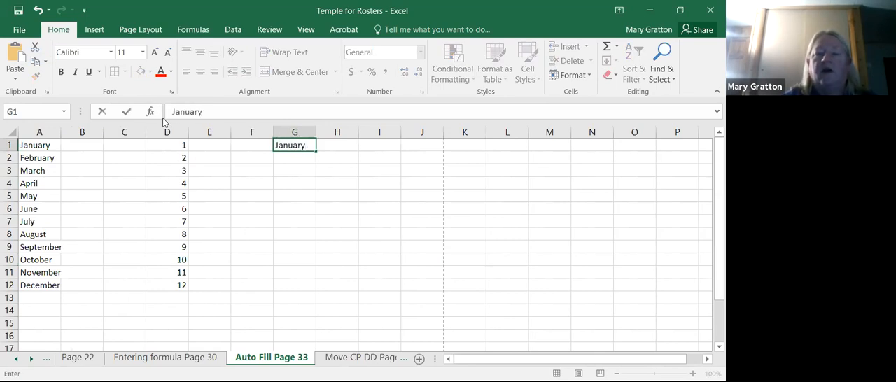
{"action": "left_click", "coordinate": [305, 163]}
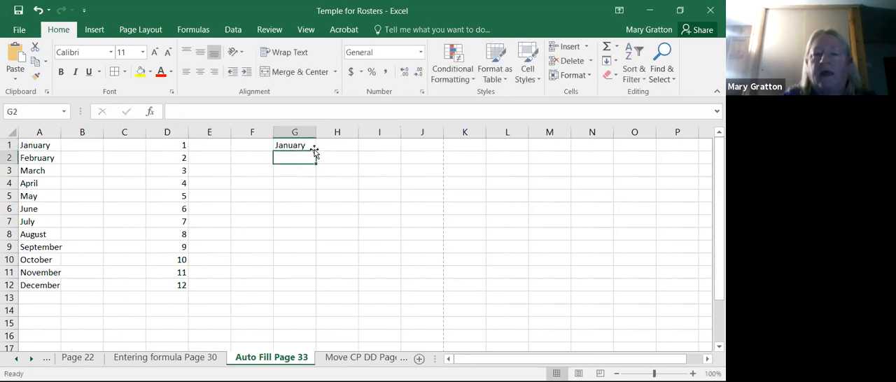
{"action": "left_click", "coordinate": [309, 146]}
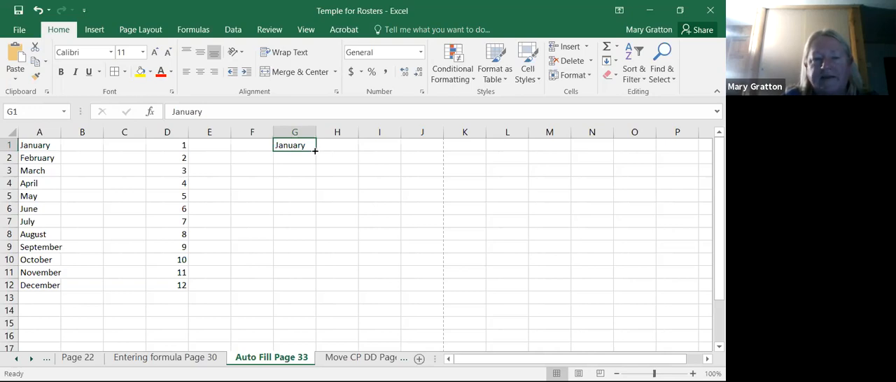
{"action": "left_click_drag", "start_coordinate": [315, 151], "coordinate": [324, 287]}
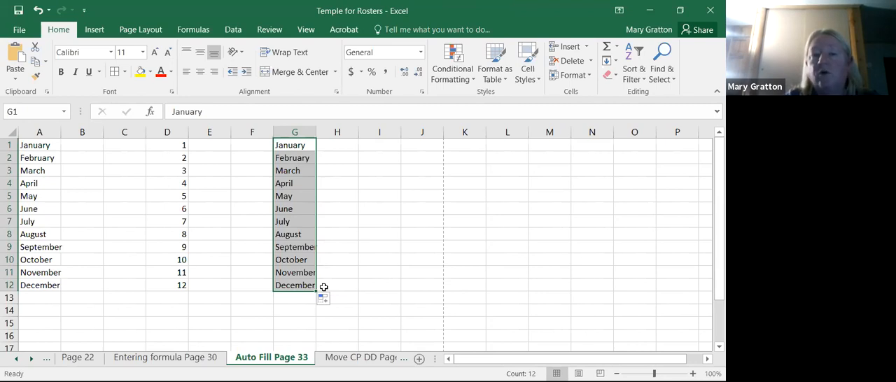
- Enter the numbers 1 through 5 one by one in cells I1 to I5
{"action": "left_click", "coordinate": [387, 142]}
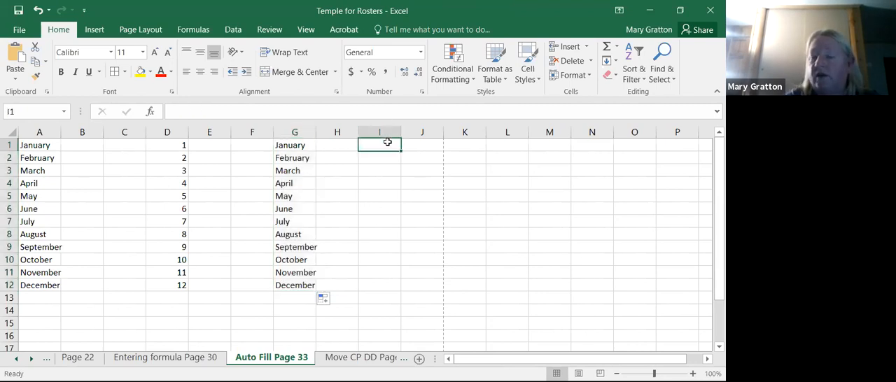
{"action": "type", "text": "1"}
{"action": "key", "text": "Return"}
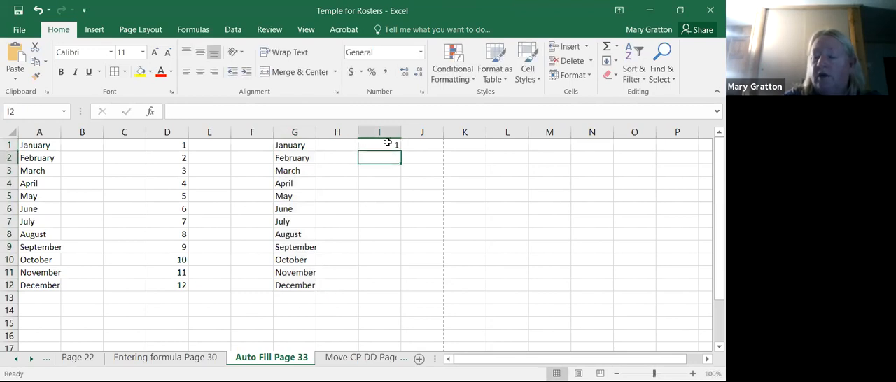
{"action": "type", "text": "2"}
{"action": "key", "text": "Return"}
{"action": "type", "text": "3"}
{"action": "key", "text": "Return"}
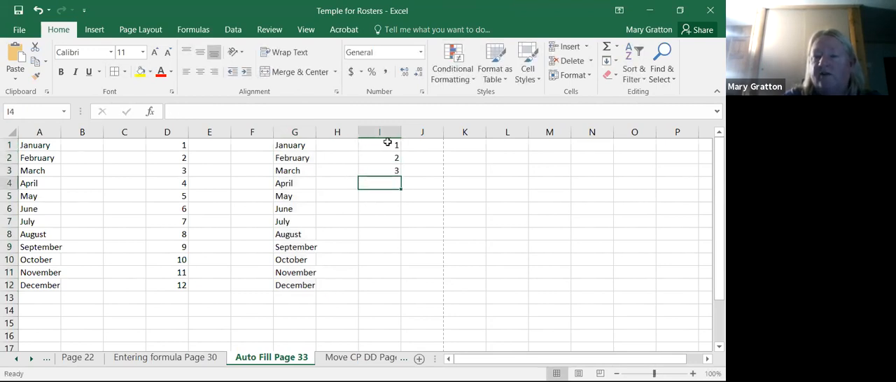
{"action": "type", "text": "4"}
{"action": "key", "text": "Return"}
{"action": "type", "text": "5"}
{"action": "key", "text": "Return"}
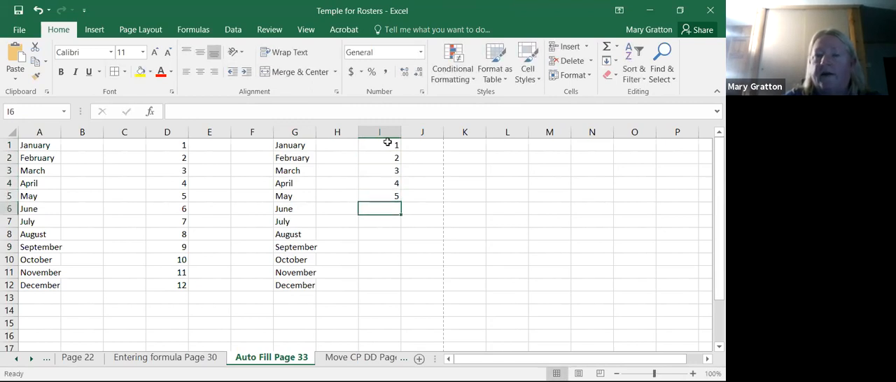
- Enter 1 in cell J1 and fill it down through J12
{"action": "left_click", "coordinate": [429, 144]}
{"action": "type", "text": "1"}
{"action": "key", "text": "Return"}
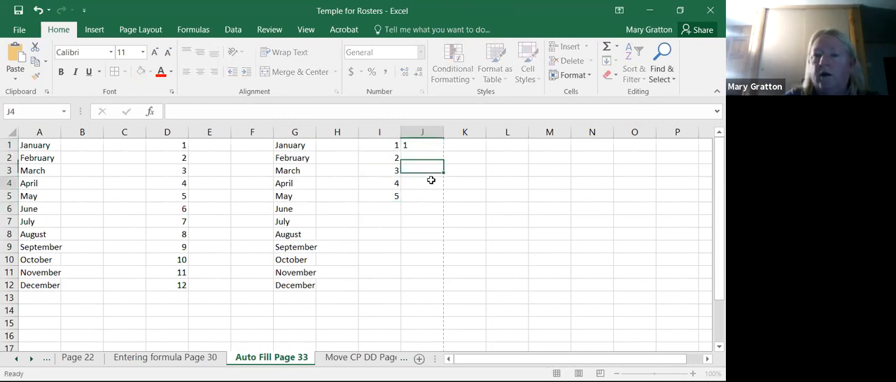
{"action": "left_click", "coordinate": [431, 182]}
{"action": "left_click", "coordinate": [434, 145]}
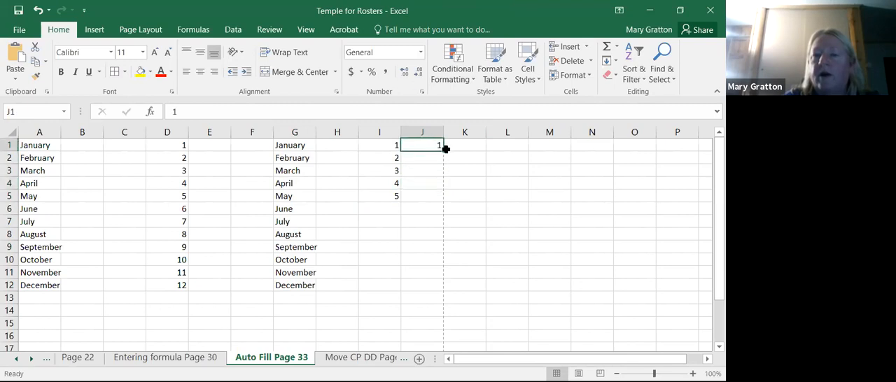
{"action": "left_click_drag", "start_coordinate": [442, 150], "coordinate": [440, 286]}
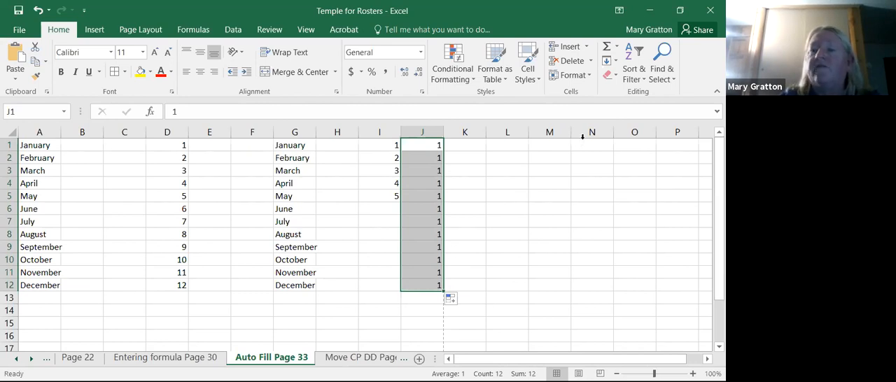
- Fill J1:J12 with a linear column series using a step value of 1
{"action": "left_click", "coordinate": [616, 61]}
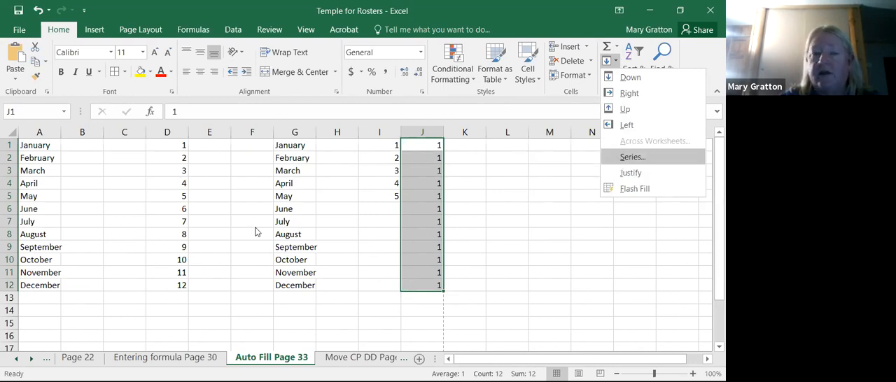
{"action": "key", "text": "Return"}
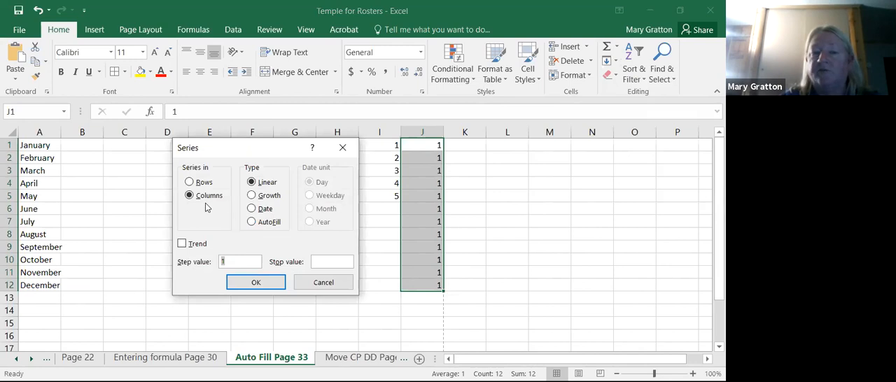
{"action": "left_click", "coordinate": [255, 286]}
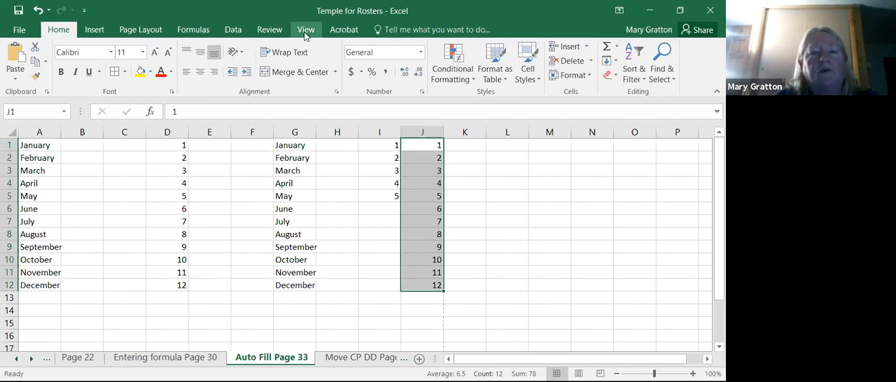
- Run the spelling check on the sheet and look up the selected cell in the Thesaurus
{"action": "left_click", "coordinate": [266, 35]}
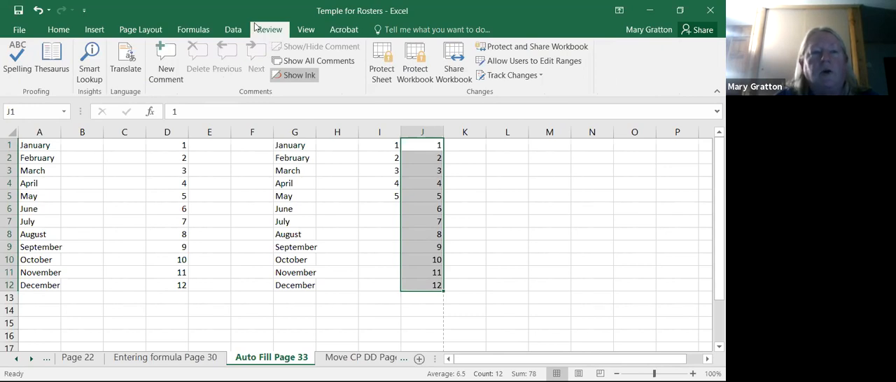
{"action": "left_click", "coordinate": [26, 68]}
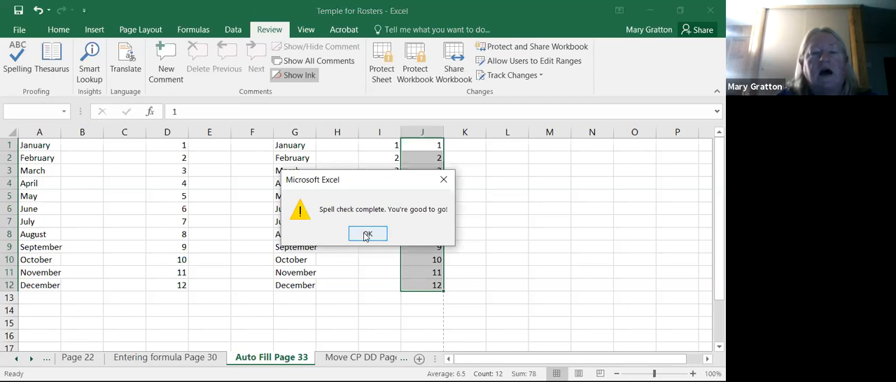
{"action": "left_click", "coordinate": [365, 235]}
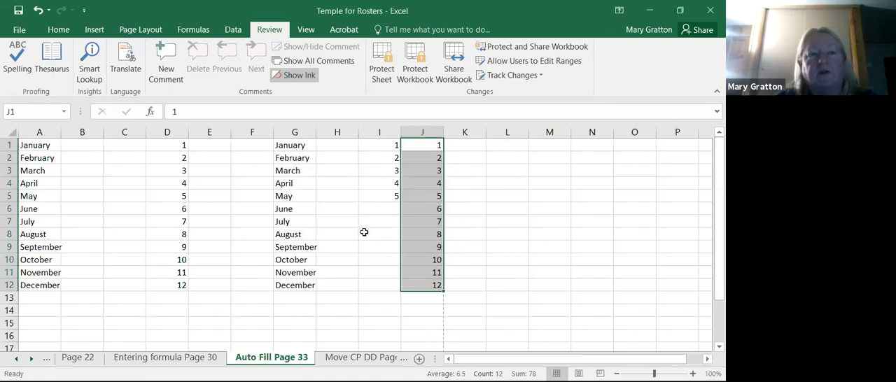
{"action": "left_click", "coordinate": [58, 64]}
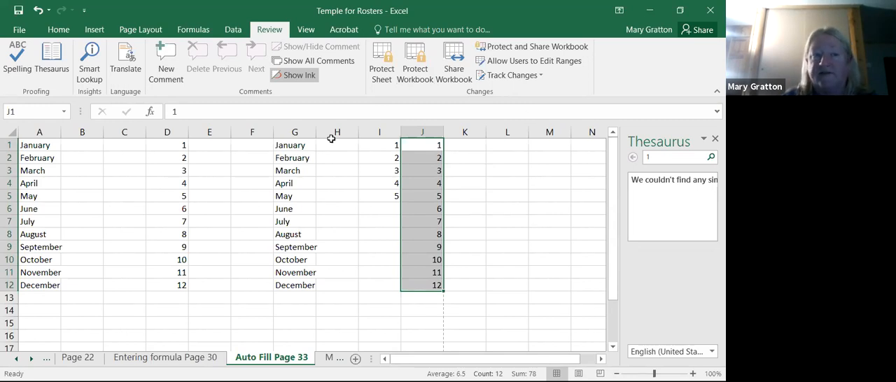
- Examine the workbook's Info page and the file types offered when saving a copy in Rosters for 2021 Exams, without saving
{"action": "left_click", "coordinate": [20, 31]}
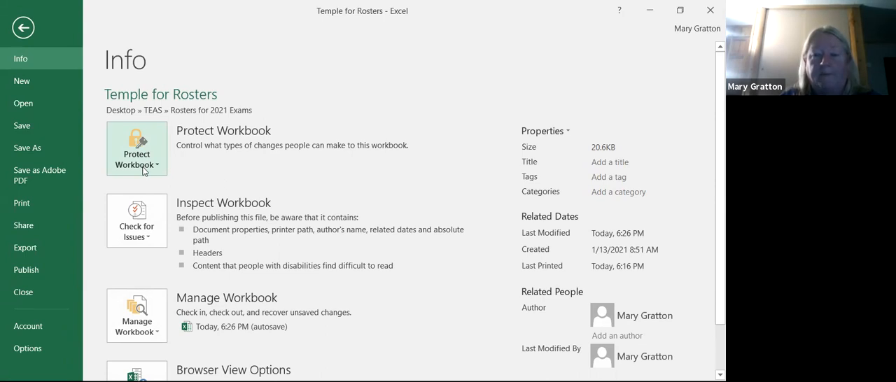
{"action": "left_click", "coordinate": [23, 28]}
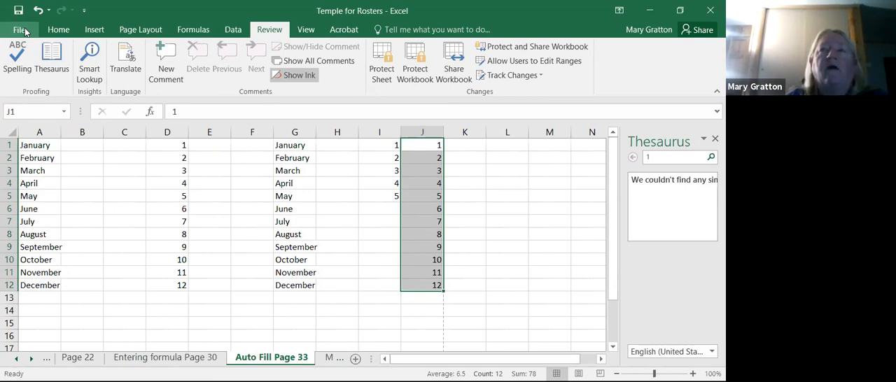
{"action": "left_click", "coordinate": [21, 31]}
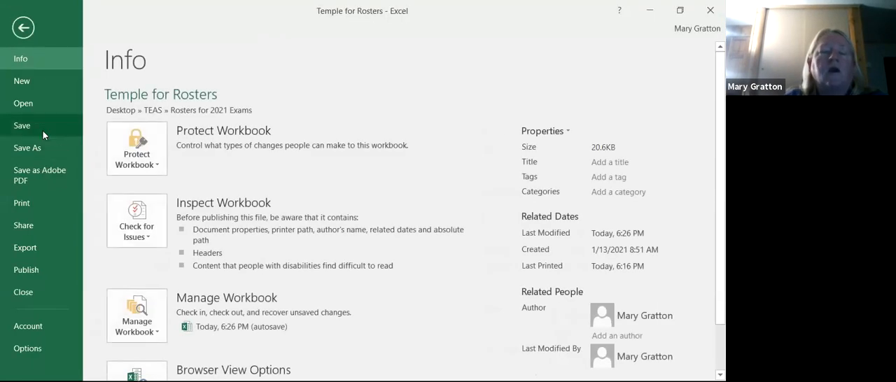
{"action": "left_click", "coordinate": [42, 150]}
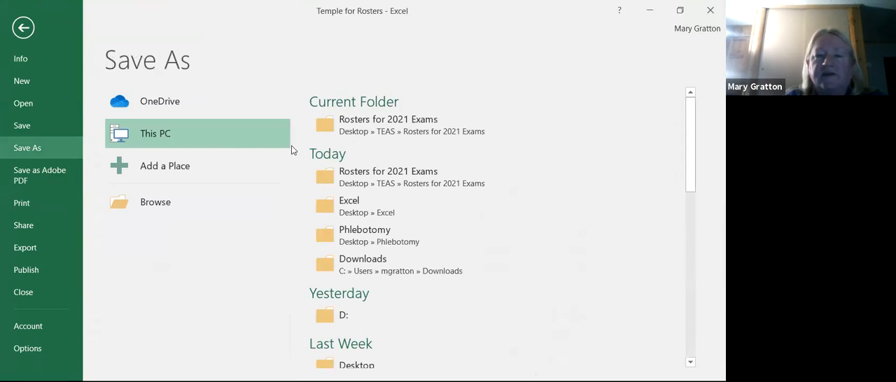
{"action": "left_click", "coordinate": [364, 135]}
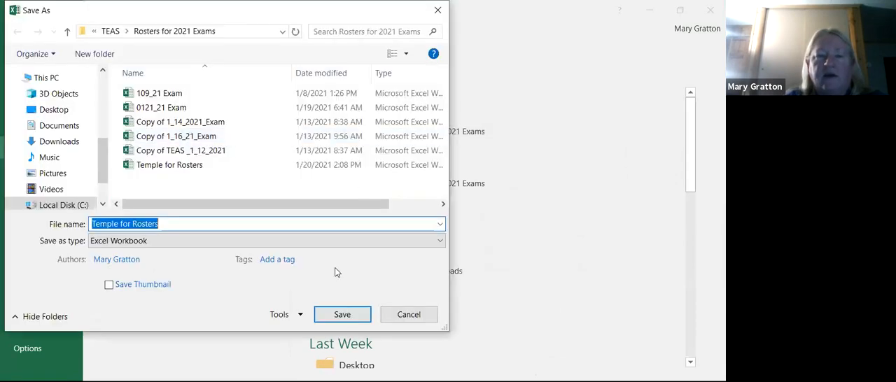
{"action": "left_click", "coordinate": [441, 242]}
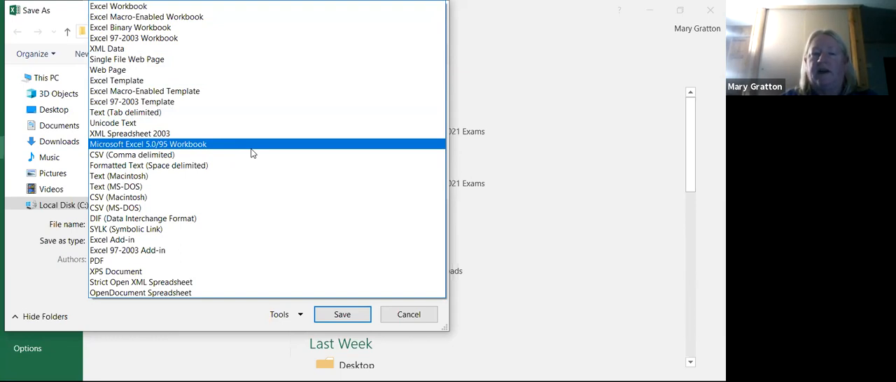
{"action": "left_click", "coordinate": [415, 316]}
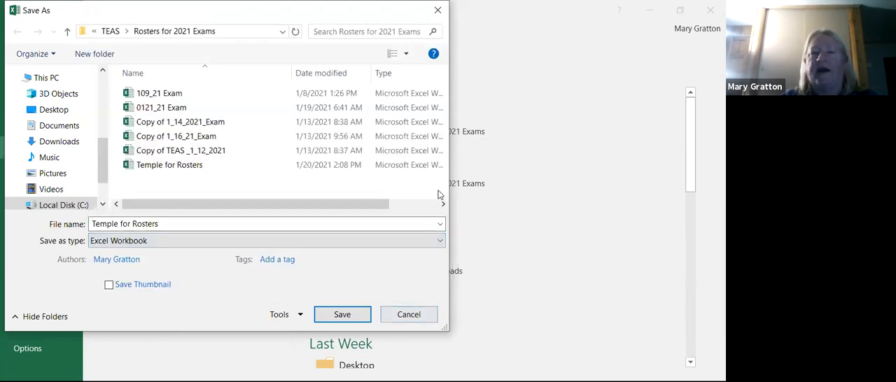
{"action": "left_click", "coordinate": [407, 316]}
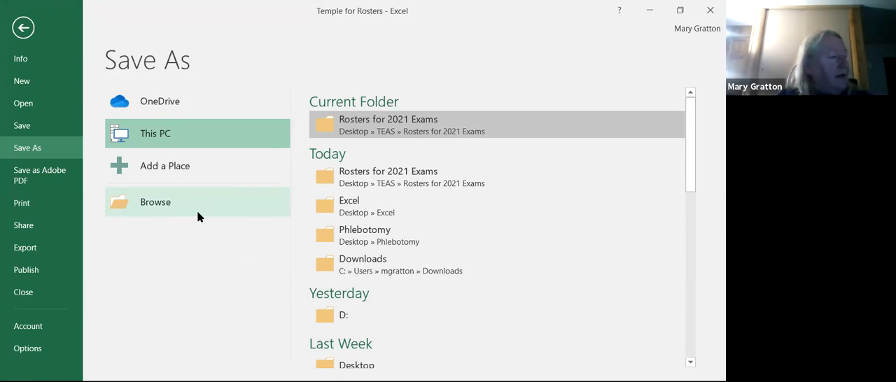
{"action": "left_click", "coordinate": [23, 26]}
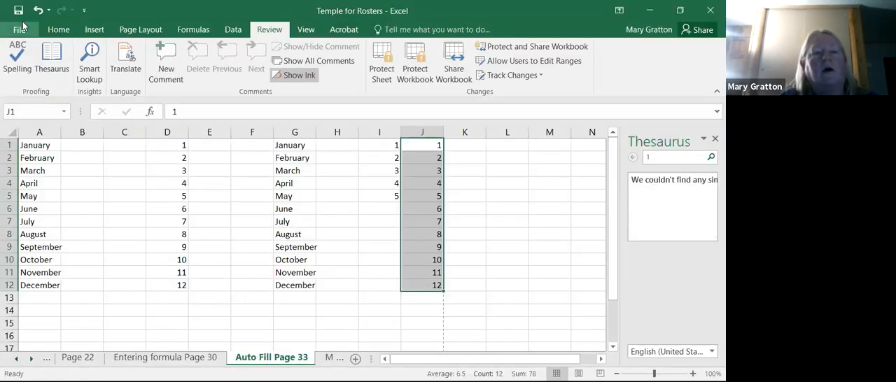
- Open the custom margins in Page Setup and examine the margin and header/footer settings
{"action": "left_click", "coordinate": [60, 30]}
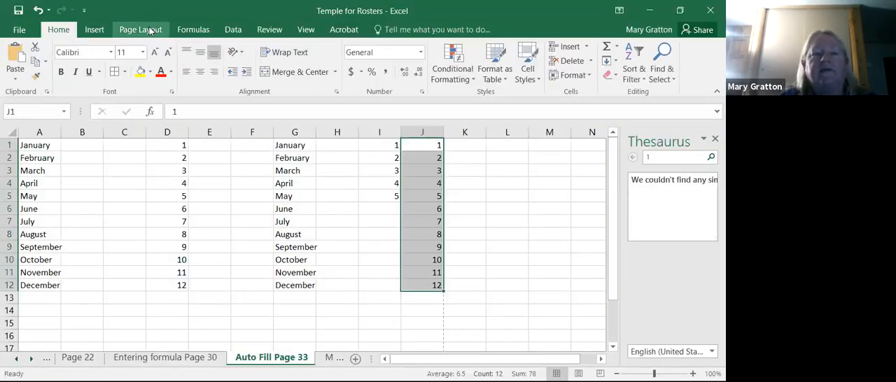
{"action": "left_click", "coordinate": [147, 30]}
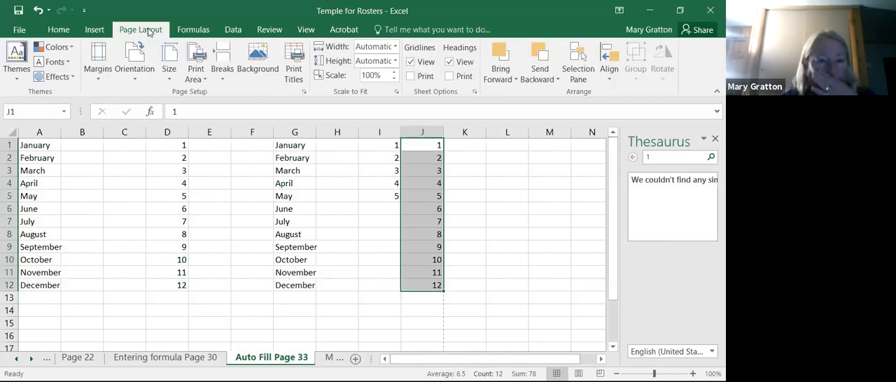
{"action": "left_click", "coordinate": [53, 33]}
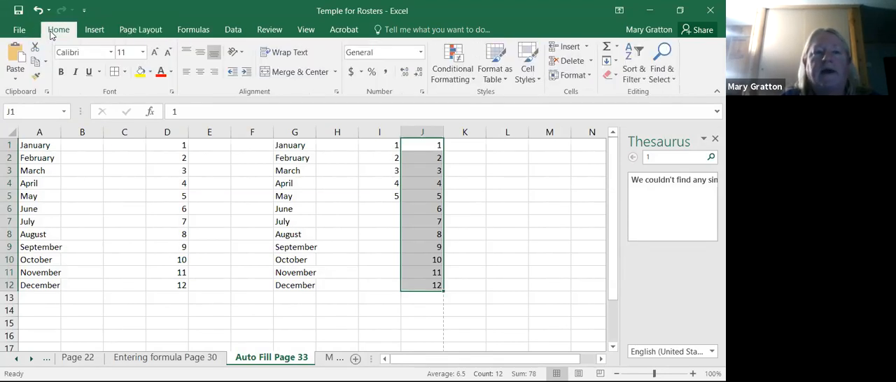
{"action": "left_click", "coordinate": [137, 31]}
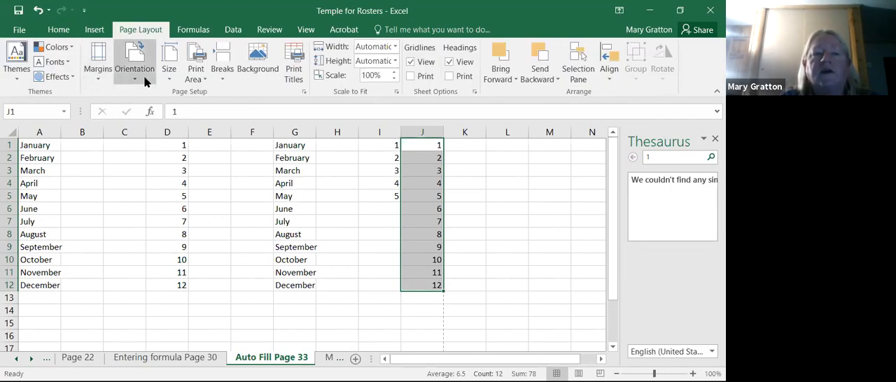
{"action": "left_click", "coordinate": [103, 84]}
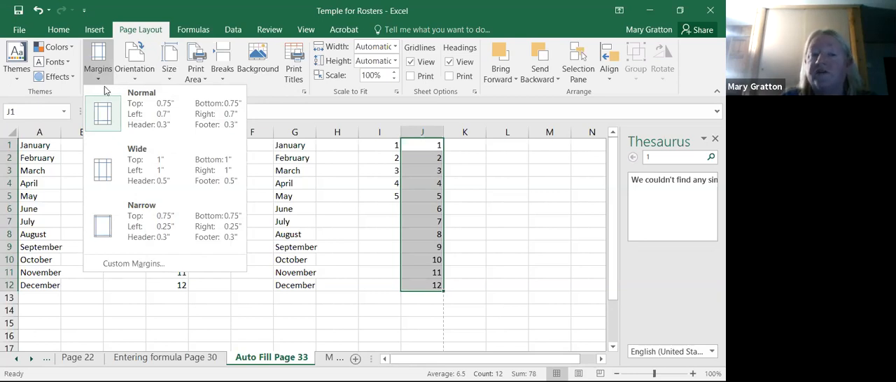
{"action": "left_click", "coordinate": [126, 264]}
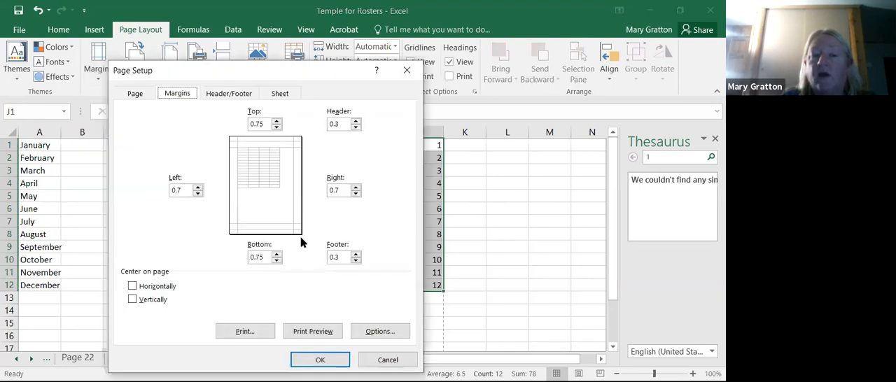
{"action": "left_click", "coordinate": [226, 94]}
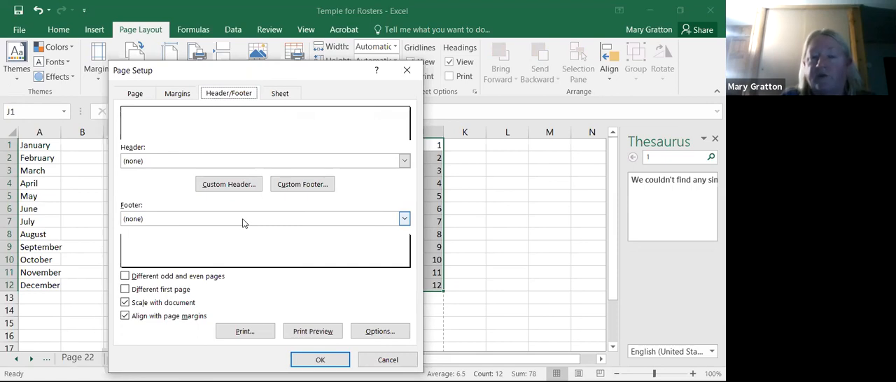
- Turn on gridline printing with the page order Down, then over, and check the sheet's print preview
{"action": "left_click", "coordinate": [279, 94]}
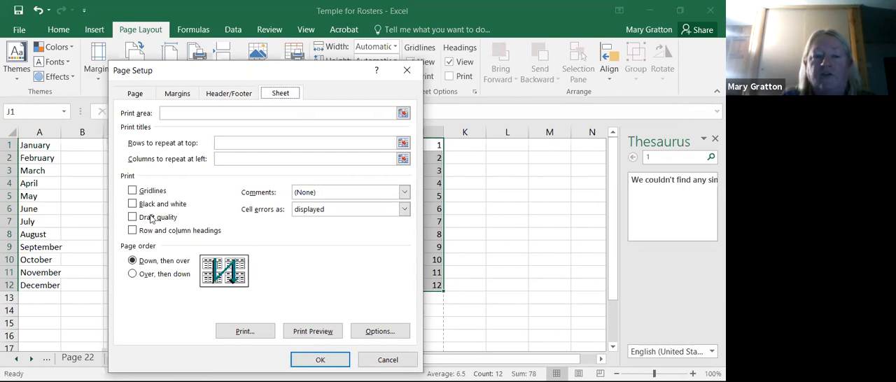
{"action": "left_click", "coordinate": [133, 191]}
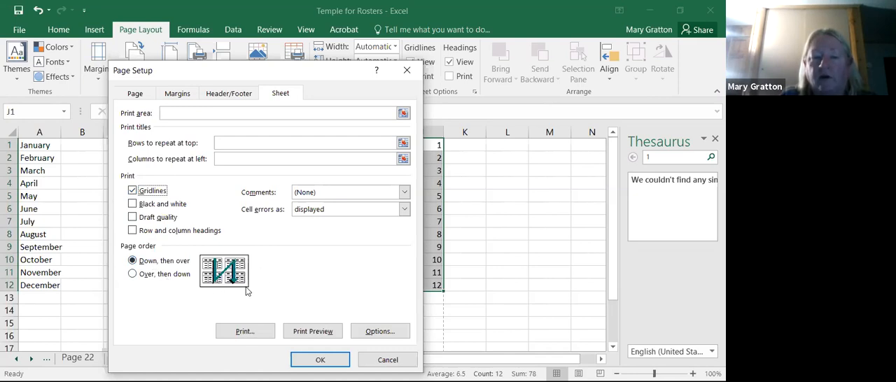
{"action": "left_click", "coordinate": [133, 274]}
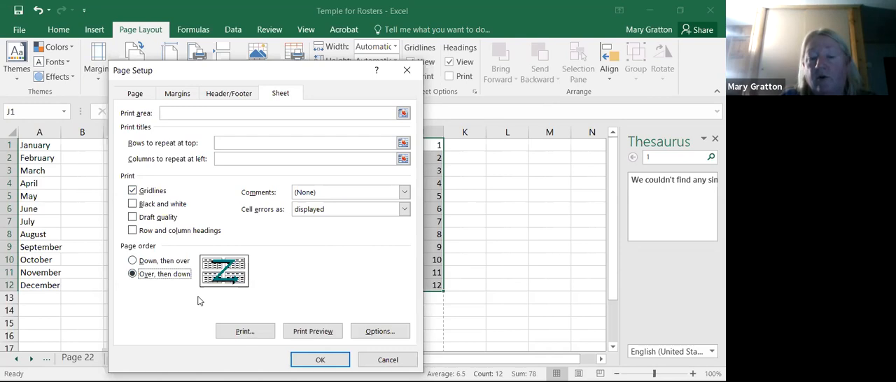
{"action": "left_click", "coordinate": [133, 262]}
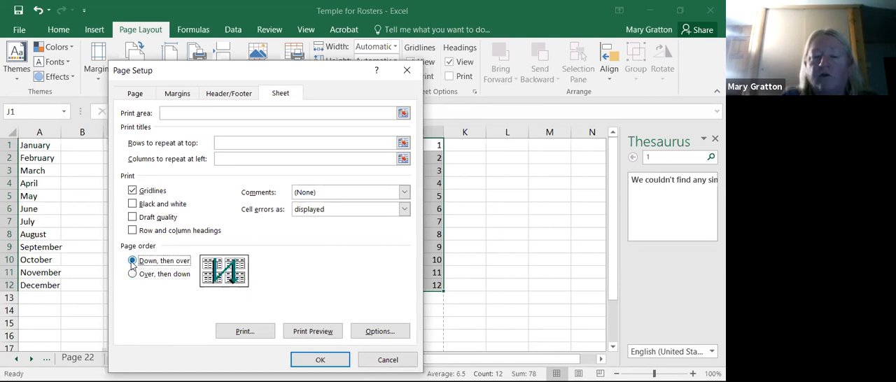
{"action": "left_click", "coordinate": [311, 333]}
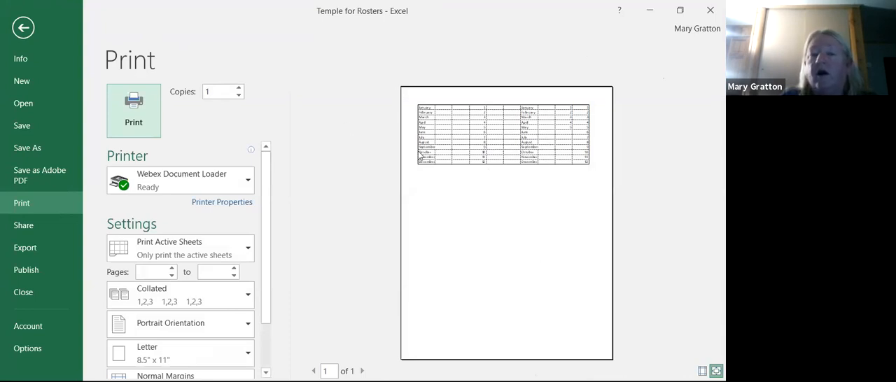
{"action": "left_click", "coordinate": [23, 29]}
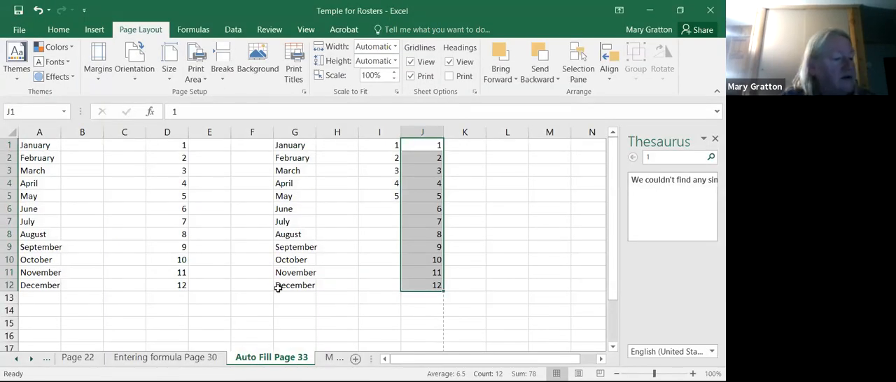
- Set the sheet's page orientation to Landscape
{"action": "left_click", "coordinate": [134, 74]}
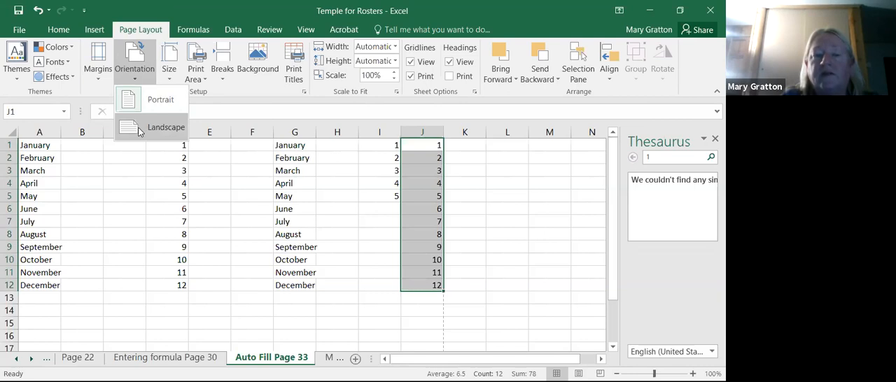
{"action": "left_click", "coordinate": [142, 130]}
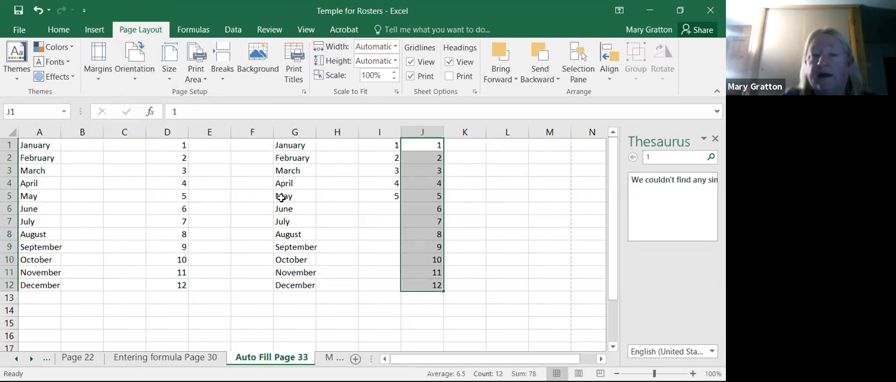
{"action": "left_click", "coordinate": [142, 83]}
{"action": "left_click", "coordinate": [138, 130]}
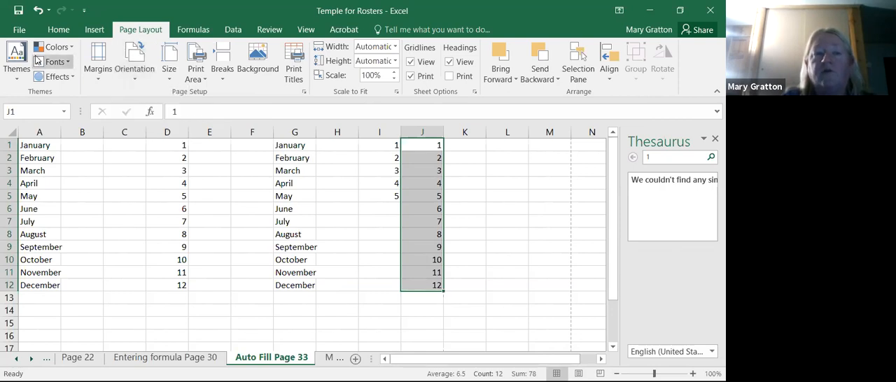
- Check the print preview of the landscape Auto Fill Page 33 sheet and return to the worksheet
{"action": "left_click", "coordinate": [20, 32]}
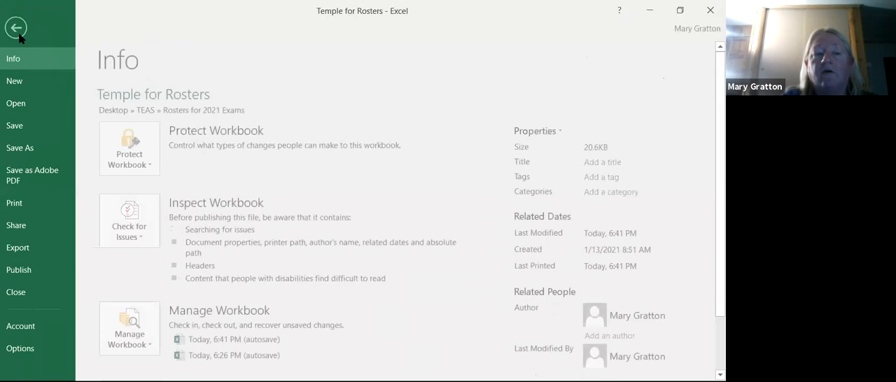
{"action": "left_click", "coordinate": [21, 205]}
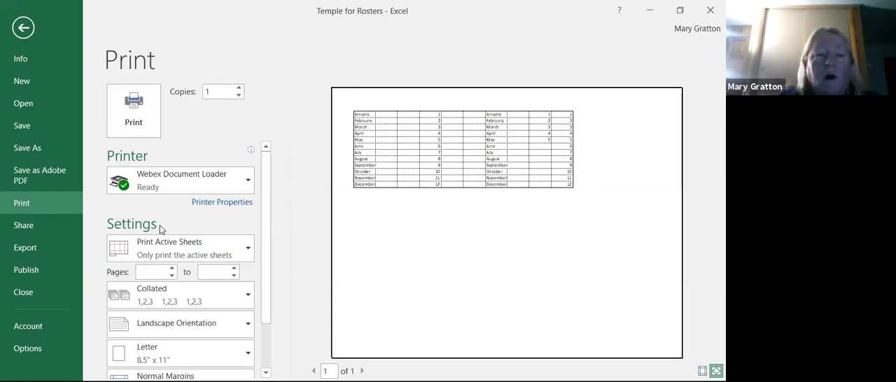
{"action": "left_click", "coordinate": [23, 28]}
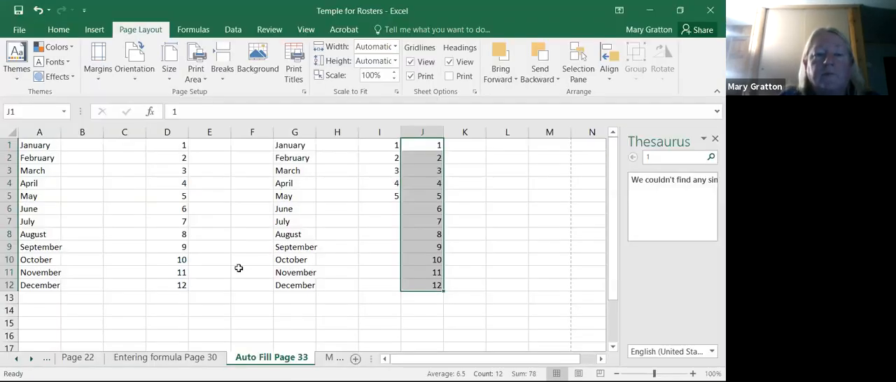
- Select cells G1:J12 and set the print range to Print Selection, checking the preview without printing
{"action": "left_click_drag", "start_coordinate": [290, 146], "coordinate": [434, 287]}
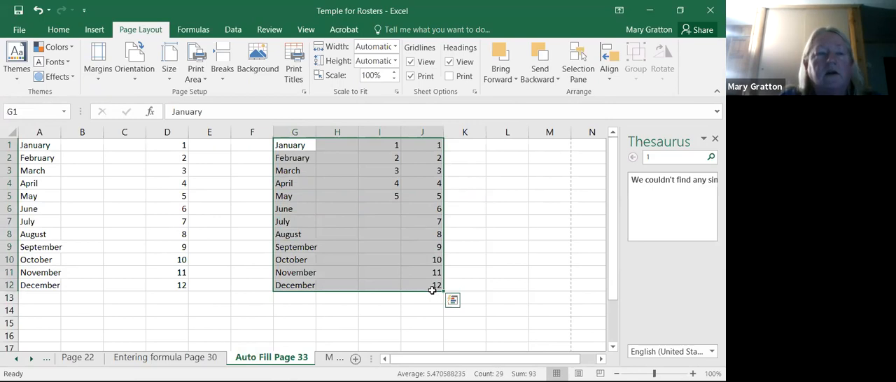
{"action": "left_click", "coordinate": [19, 30]}
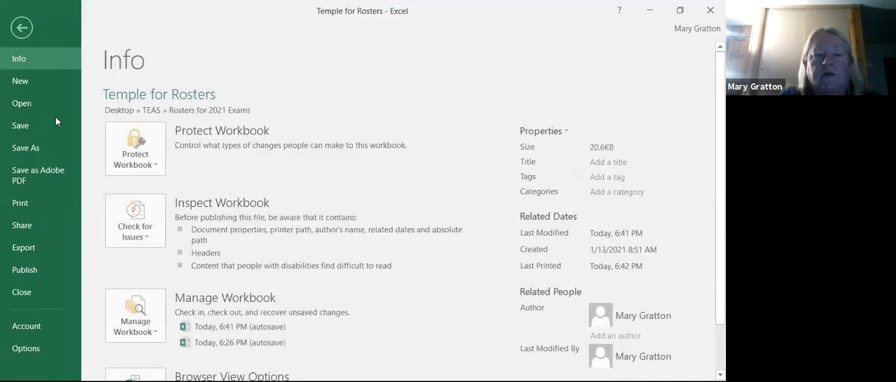
{"action": "left_click", "coordinate": [31, 202]}
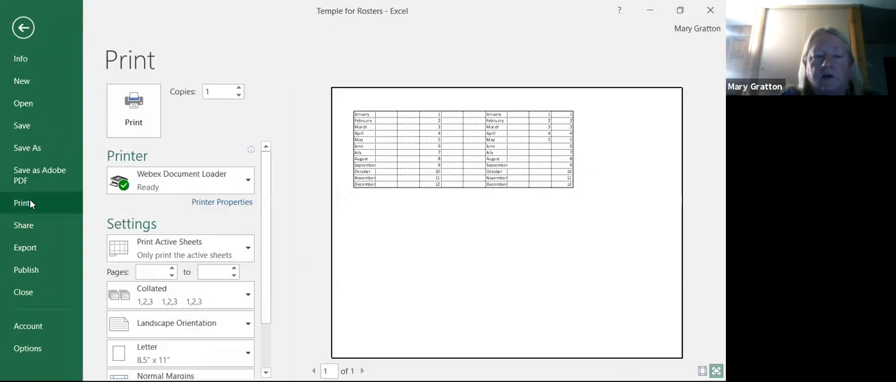
{"action": "left_click", "coordinate": [250, 248]}
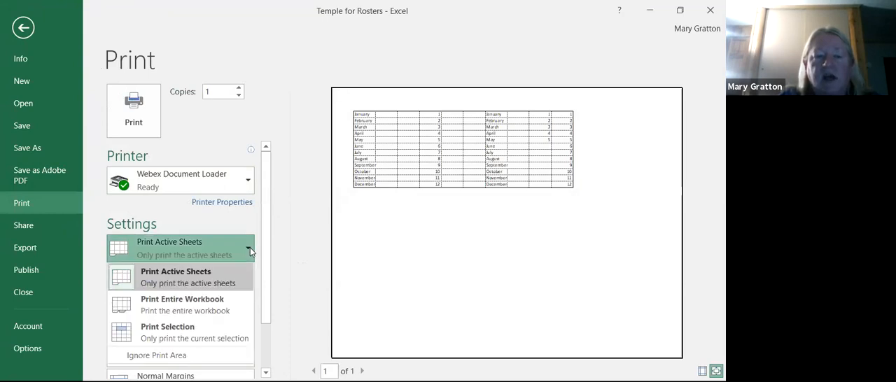
{"action": "left_click", "coordinate": [207, 341]}
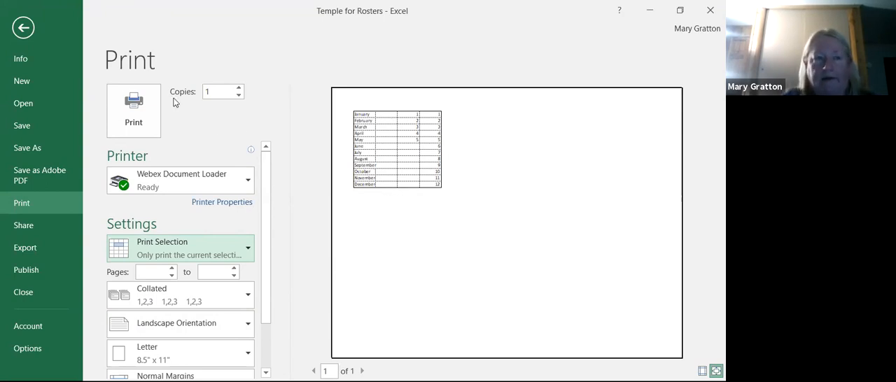
{"action": "left_click", "coordinate": [24, 30]}
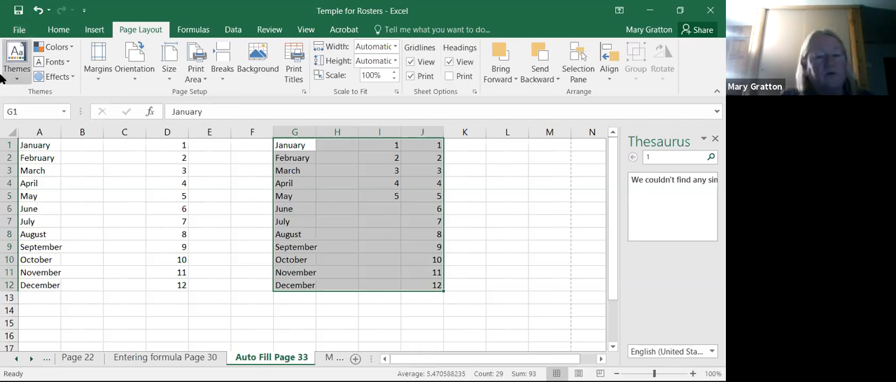
- Switch to the Template for Rosters of TEAS sheet and check its print preview
{"action": "left_click", "coordinate": [79, 362]}
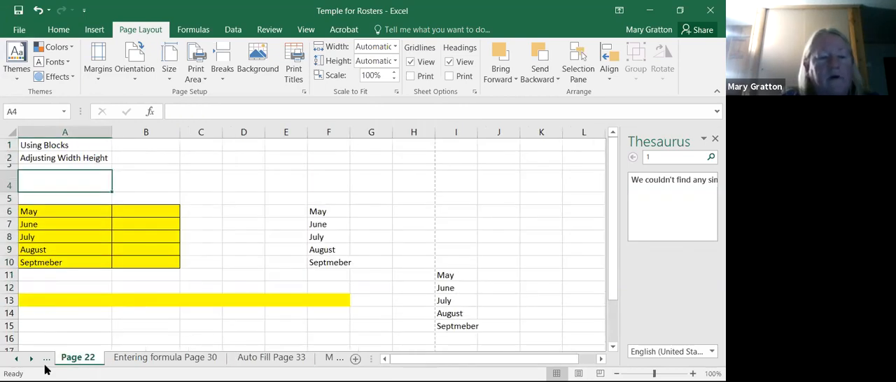
{"action": "left_click", "coordinate": [18, 359]}
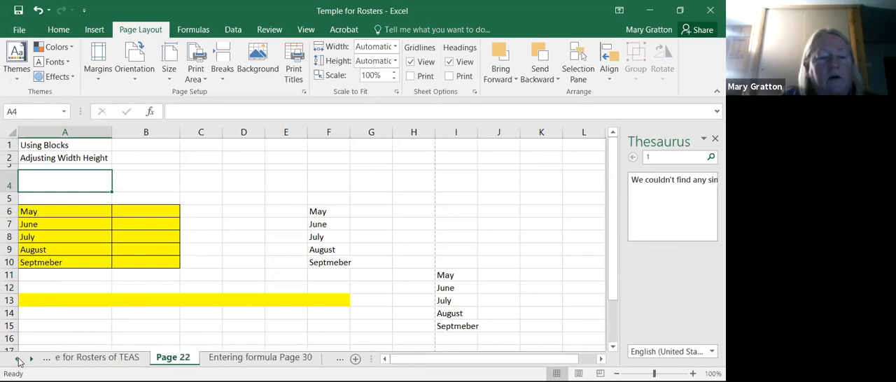
{"action": "left_click", "coordinate": [117, 359]}
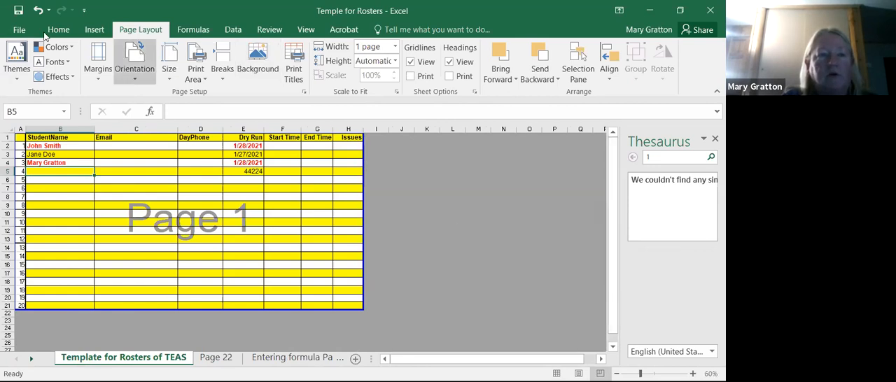
{"action": "left_click", "coordinate": [18, 32]}
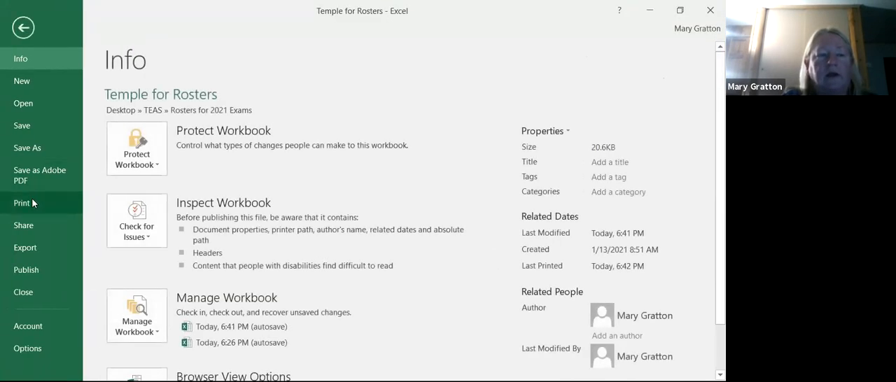
{"action": "left_click", "coordinate": [32, 204]}
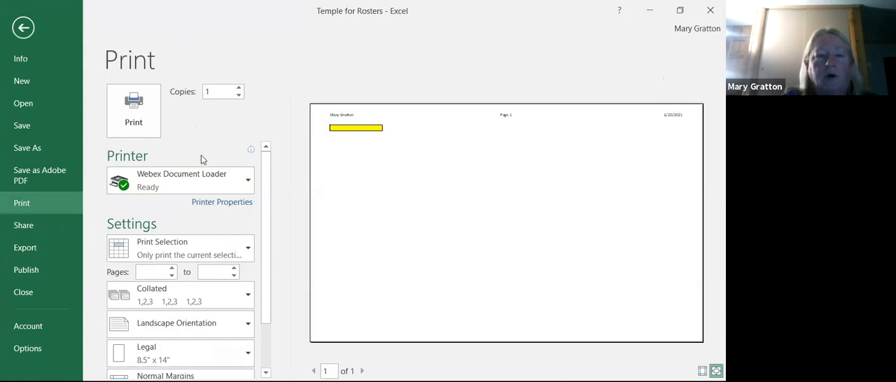
{"action": "left_click", "coordinate": [22, 29]}
- Select cell B8 and set the print range to Print Active Sheets, checking the preview without printing
{"action": "left_click", "coordinate": [67, 188]}
{"action": "left_click", "coordinate": [81, 194]}
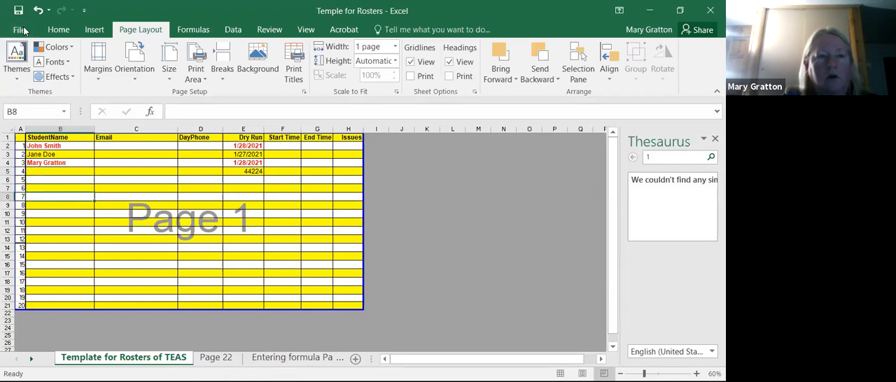
{"action": "left_click", "coordinate": [21, 29]}
{"action": "left_click", "coordinate": [52, 200]}
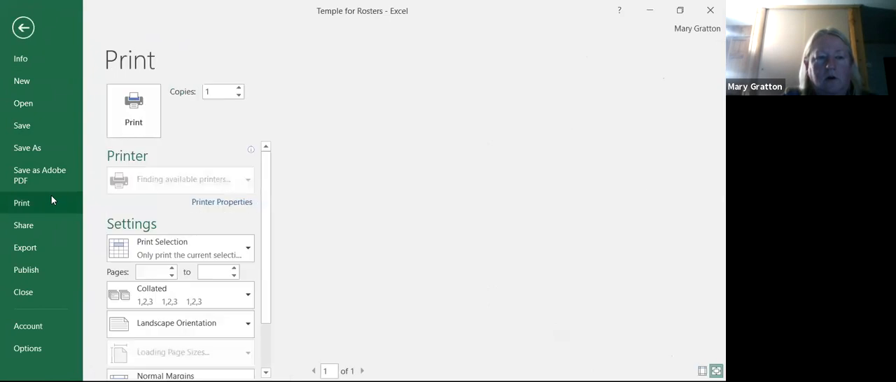
{"action": "left_click", "coordinate": [248, 255]}
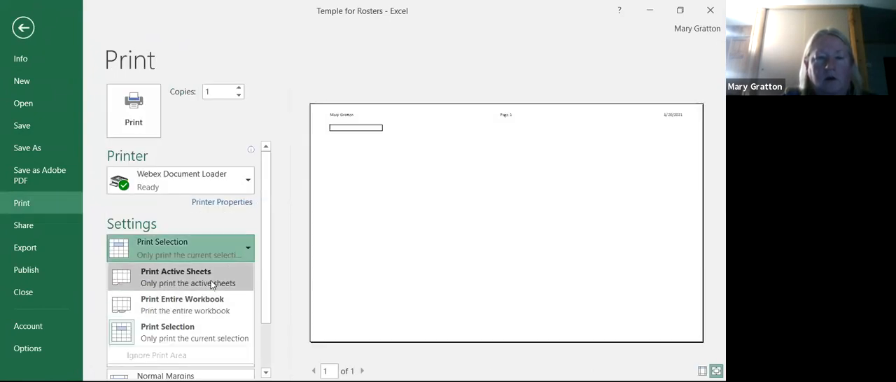
{"action": "left_click", "coordinate": [212, 279]}
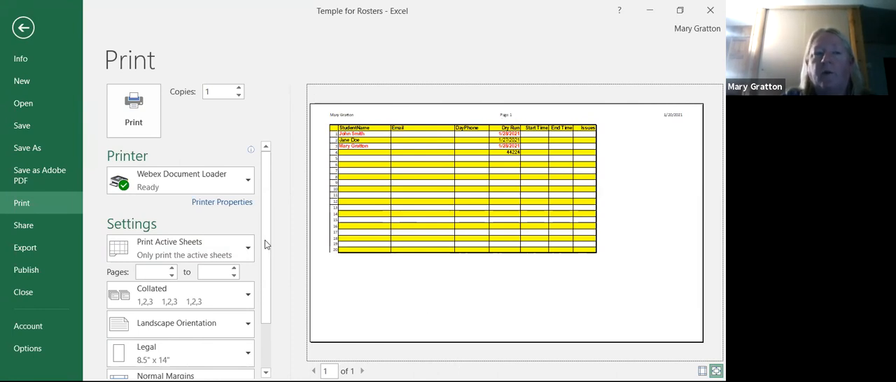
{"action": "left_click", "coordinate": [22, 28]}
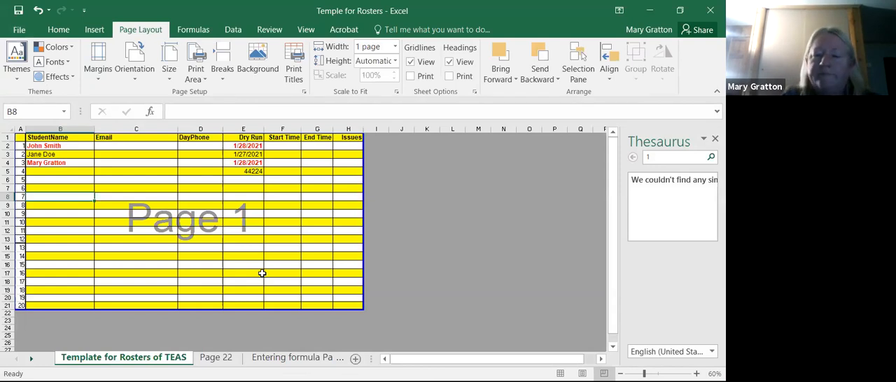
- Switch to the Page 22 sheet and select column A
{"action": "left_click", "coordinate": [215, 359]}
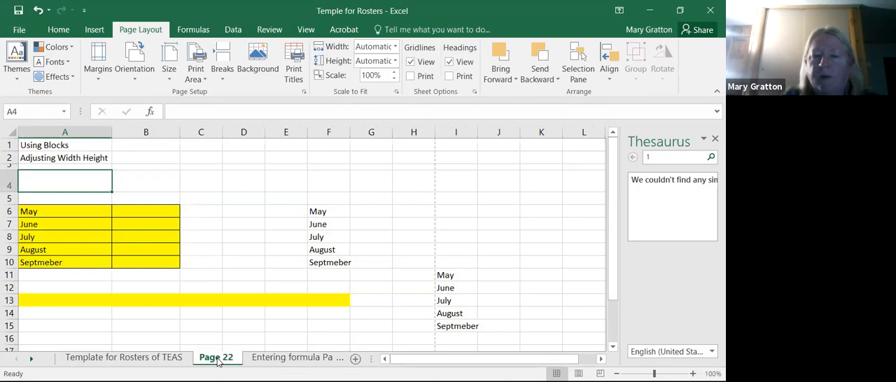
{"action": "left_click", "coordinate": [91, 133]}
{"action": "left_click", "coordinate": [150, 156]}
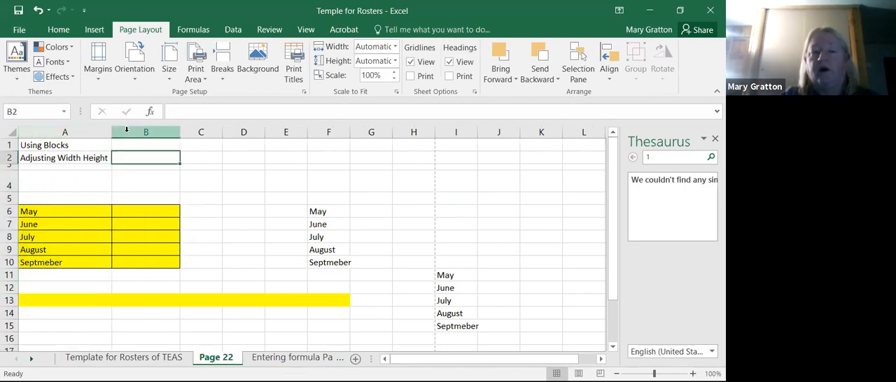
{"action": "left_click", "coordinate": [101, 131]}
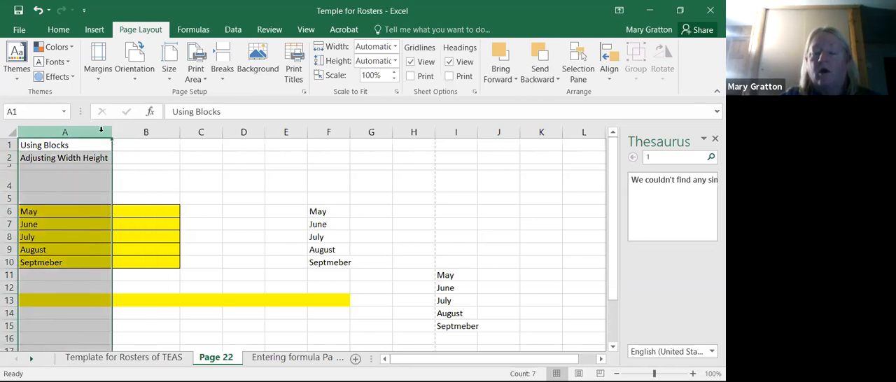
- Examine how the column headings continue past Z by moving along row 1 to column BS and down to cell BS5
{"action": "key", "text": "Right"}
{"action": "key", "text": "Right"}
{"action": "key", "text": "Right"}
{"action": "key", "text": "Right"}
{"action": "key", "text": "Right"}
{"action": "key", "text": "Right"}
{"action": "key", "text": "Right"}
{"action": "key", "text": "Right"}
{"action": "key", "text": "Right"}
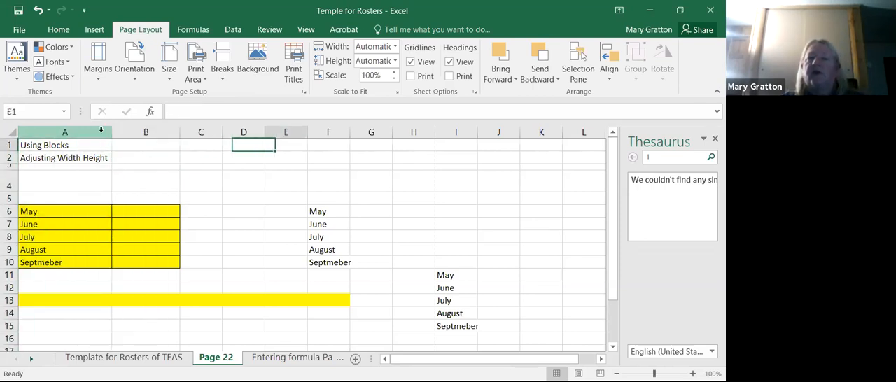
{"action": "key", "text": "Right"}
{"action": "key", "text": "Right"}
{"action": "key", "text": "Right"}
{"action": "key", "text": "Right"}
{"action": "key", "text": "Right"}
{"action": "key", "text": "Right"}
{"action": "key", "text": "Right"}
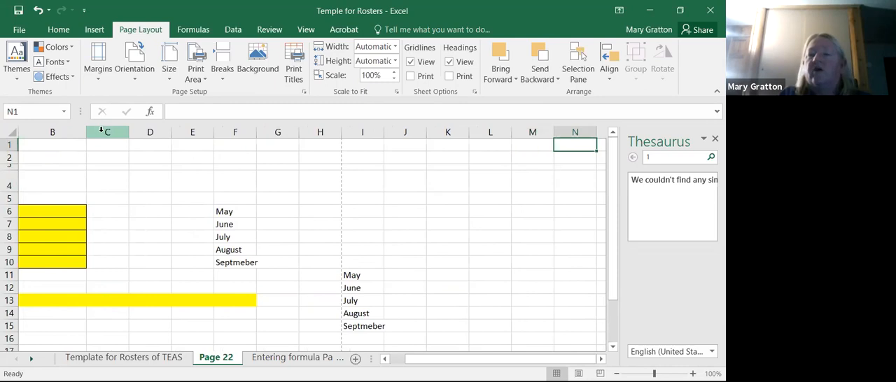
{"action": "key", "text": "Right"}
{"action": "key", "text": "Right"}
{"action": "key", "text": "Right"}
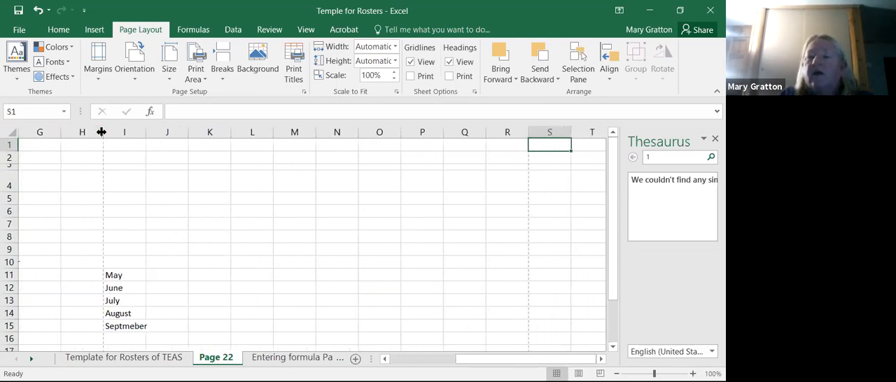
{"action": "key", "text": "Right"}
{"action": "key", "text": "Right"}
{"action": "key", "text": "Right"}
{"action": "key", "text": "Right"}
{"action": "key", "text": "Right"}
{"action": "key", "text": "Right"}
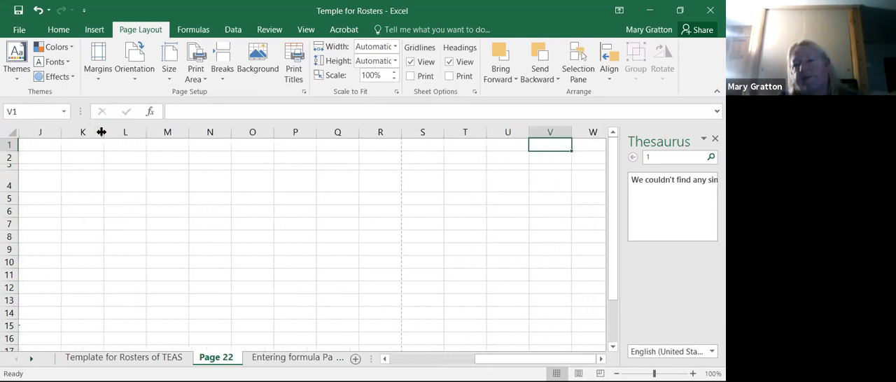
{"action": "key", "text": "Right"}
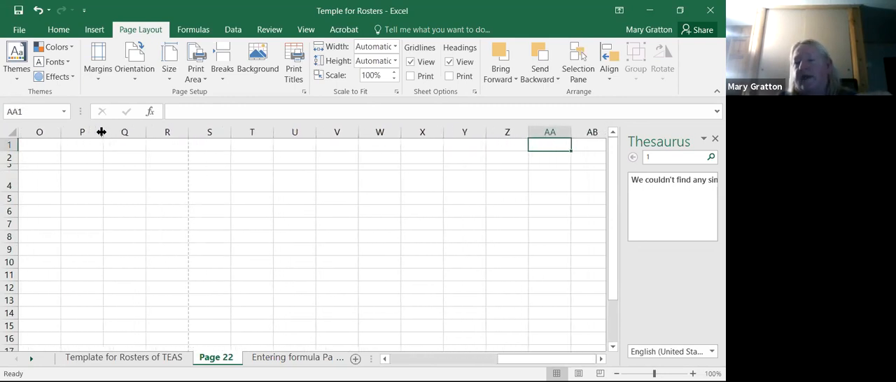
{"action": "key", "text": "Right"}
{"action": "key", "text": "Right"}
{"action": "key", "text": "Right"}
{"action": "key", "text": "Right"}
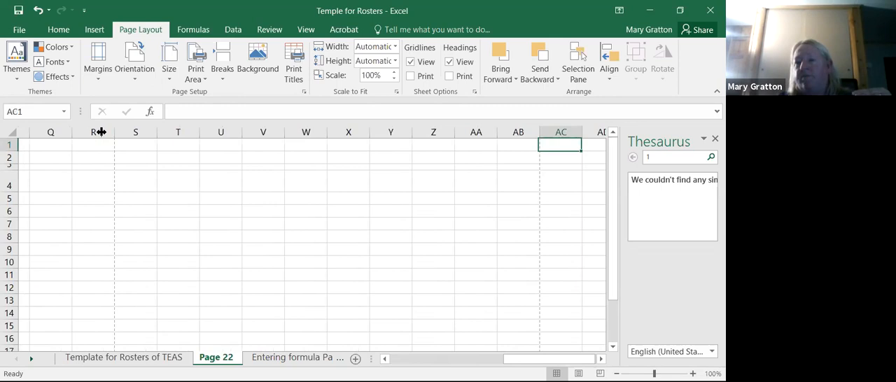
{"action": "key", "text": "Right"}
{"action": "key", "text": "Right"}
{"action": "key", "text": "Right"}
{"action": "key", "text": "Right"}
{"action": "key", "text": "Right"}
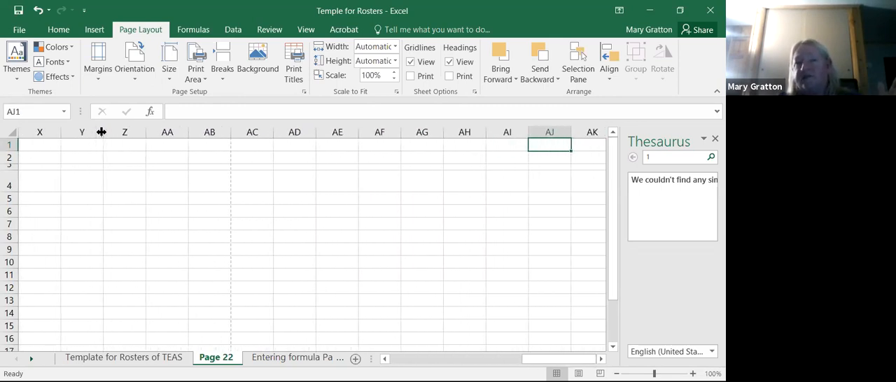
{"action": "key", "text": "Right"}
{"action": "key", "text": "Right"}
{"action": "key", "text": "Right"}
{"action": "key", "text": "Right"}
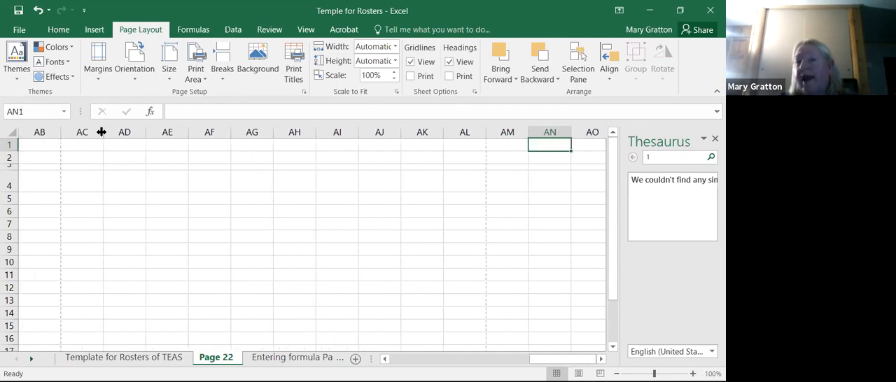
{"action": "key", "text": "Right"}
{"action": "key", "text": "Right"}
{"action": "key", "text": "Right"}
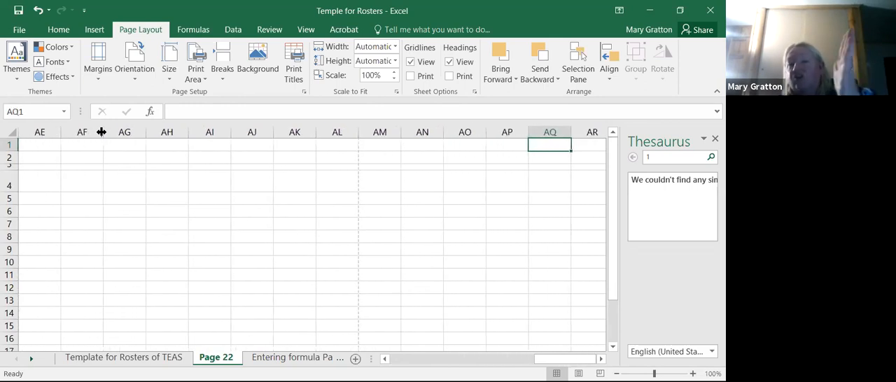
{"action": "key", "text": "Right"}
{"action": "key", "text": "Right"}
{"action": "key", "text": "Right"}
{"action": "key", "text": "Right"}
{"action": "key", "text": "Right"}
{"action": "key", "text": "Right"}
{"action": "key", "text": "Right"}
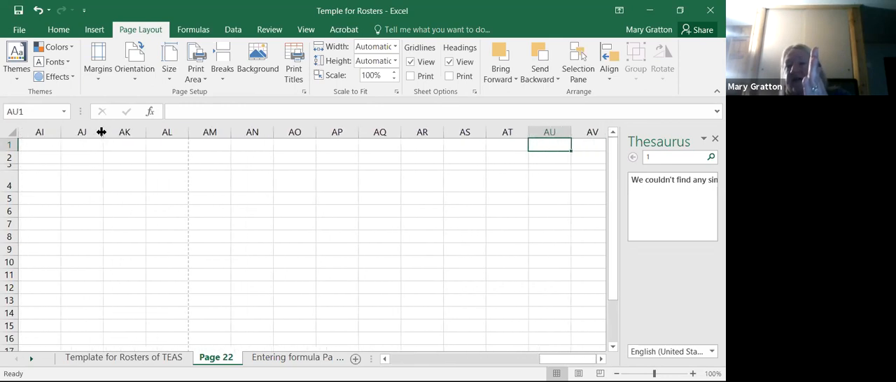
{"action": "key", "text": "Right"}
{"action": "key", "text": "Right"}
{"action": "key", "text": "Right"}
{"action": "key", "text": "Right"}
{"action": "key", "text": "Right"}
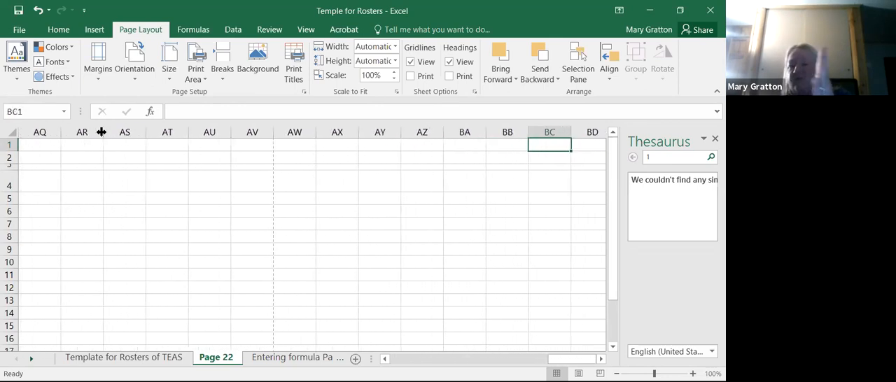
{"action": "key", "text": "Right"}
{"action": "key", "text": "Right"}
{"action": "key", "text": "Right"}
{"action": "key", "text": "Right"}
{"action": "key", "text": "Right"}
{"action": "key", "text": "Right"}
{"action": "key", "text": "Right"}
{"action": "key", "text": "Right"}
{"action": "key", "text": "Right"}
{"action": "key", "text": "Right"}
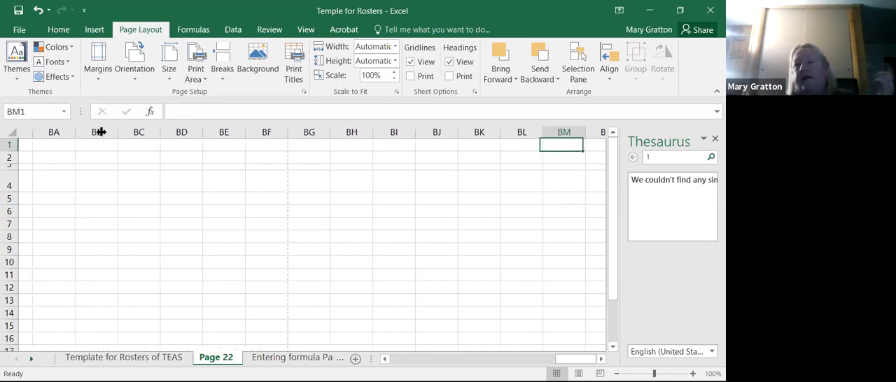
{"action": "key", "text": "Right"}
{"action": "key", "text": "Right"}
{"action": "key", "text": "Right"}
{"action": "key", "text": "Right"}
{"action": "key", "text": "Right"}
{"action": "key", "text": "Right"}
{"action": "key", "text": "Down"}
{"action": "key", "text": "Down"}
{"action": "key", "text": "Down"}
{"action": "key", "text": "Down"}
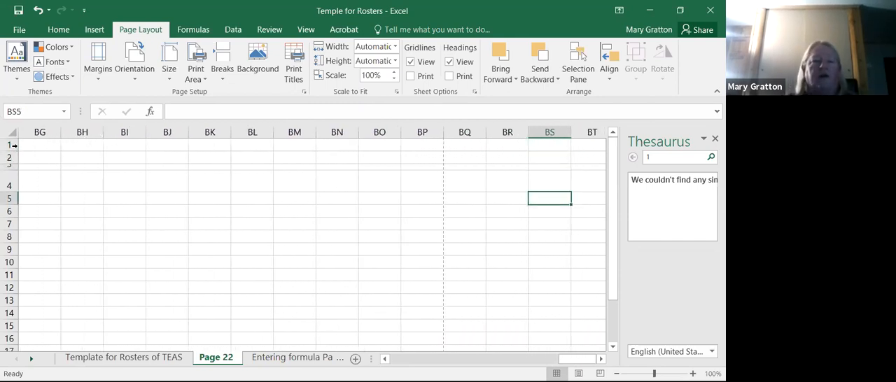
- Examine how the row numbers continue by selecting rows 1 and 4, moving down column BG past row 132, and returning to BG151
{"action": "left_click", "coordinate": [10, 145]}
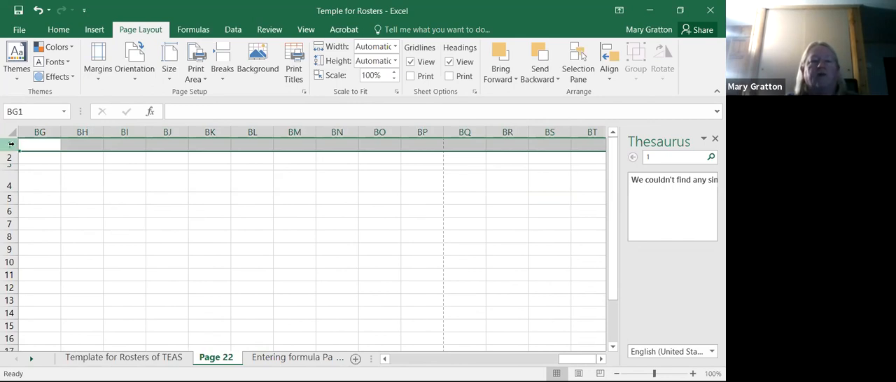
{"action": "left_click_drag", "start_coordinate": [11, 152], "coordinate": [10, 183]}
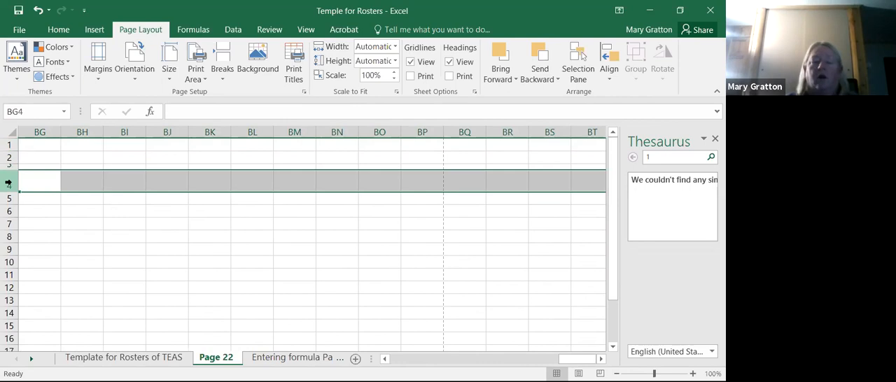
{"action": "key", "text": "Down"}
{"action": "key", "text": "Down"}
{"action": "key", "text": "Down"}
{"action": "key", "text": "Down"}
{"action": "key", "text": "Down"}
{"action": "key", "text": "Down"}
{"action": "key", "text": "Down"}
{"action": "key", "text": "Down"}
{"action": "key", "text": "Down"}
{"action": "key", "text": "Down"}
{"action": "key", "text": "Down"}
{"action": "key", "text": "Down"}
{"action": "key", "text": "Down"}
{"action": "key", "text": "Down"}
{"action": "key", "text": "Down"}
{"action": "key", "text": "Down"}
{"action": "key", "text": "Down"}
{"action": "key", "text": "Down"}
{"action": "key", "text": "Down"}
{"action": "key", "text": "Down"}
{"action": "key", "text": "Down"}
{"action": "key", "text": "Down"}
{"action": "key", "text": "Down"}
{"action": "key", "text": "Down"}
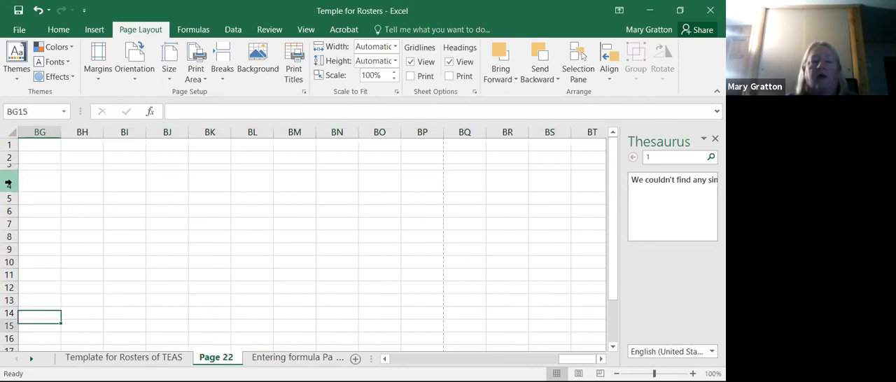
{"action": "key", "text": "Down"}
{"action": "key", "text": "Down"}
{"action": "key", "text": "Down"}
{"action": "key", "text": "Down"}
{"action": "key", "text": "Down"}
{"action": "key", "text": "Down"}
{"action": "key", "text": "Down"}
{"action": "key", "text": "Down"}
{"action": "key", "text": "Down"}
{"action": "key", "text": "Down"}
{"action": "key", "text": "Down"}
{"action": "key", "text": "Down"}
{"action": "key", "text": "Down"}
{"action": "key", "text": "Down"}
{"action": "key", "text": "Down"}
{"action": "key", "text": "Down"}
{"action": "key", "text": "Down"}
{"action": "key", "text": "Down"}
{"action": "key", "text": "Down"}
{"action": "key", "text": "Down"}
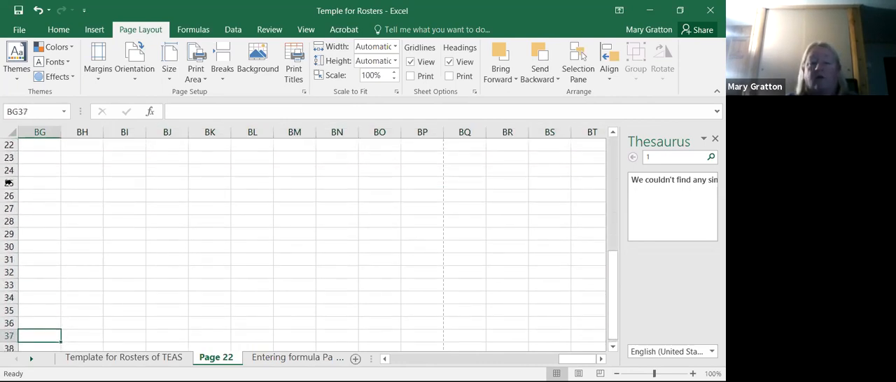
{"action": "key", "text": "Down"}
{"action": "key", "text": "Down"}
{"action": "key", "text": "Down"}
{"action": "key", "text": "Down"}
{"action": "key", "text": "Down"}
{"action": "key", "text": "Down"}
{"action": "key", "text": "Down"}
{"action": "key", "text": "Down"}
{"action": "key", "text": "Down"}
{"action": "key", "text": "Down"}
{"action": "key", "text": "Down"}
{"action": "key", "text": "Down"}
{"action": "key", "text": "Down"}
{"action": "key", "text": "Down"}
{"action": "key", "text": "Down"}
{"action": "key", "text": "Down"}
{"action": "key", "text": "Down"}
{"action": "key", "text": "Down"}
{"action": "key", "text": "Down"}
{"action": "key", "text": "Down"}
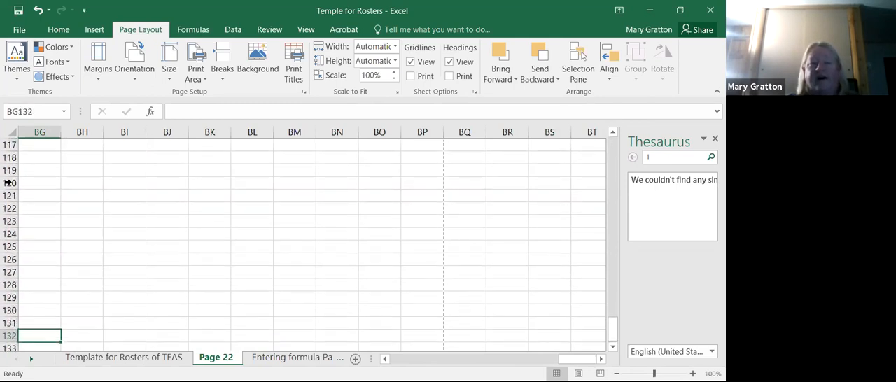
{"action": "key", "text": "Down"}
{"action": "key", "text": "Down"}
{"action": "key", "text": "Down"}
{"action": "key", "text": "Down"}
{"action": "key", "text": "Down"}
{"action": "key", "text": "Down"}
{"action": "key", "text": "Down"}
{"action": "key", "text": "Down"}
{"action": "key", "text": "Down"}
{"action": "key", "text": "Down"}
{"action": "key", "text": "Down"}
{"action": "key", "text": "Down"}
{"action": "key", "text": "Down"}
{"action": "key", "text": "Down"}
{"action": "key", "text": "Down"}
{"action": "key", "text": "Down"}
{"action": "key", "text": "Down"}
{"action": "key", "text": "Down"}
{"action": "key", "text": "Down"}
{"action": "key", "text": "Down"}
{"action": "key", "text": "Down"}
{"action": "key", "text": "Up"}
{"action": "key", "text": "Up"}
{"action": "key", "text": "Up"}
{"action": "key", "text": "Up"}
{"action": "key", "text": "Up"}
{"action": "key", "text": "Up"}
{"action": "key", "text": "Up"}
{"action": "key", "text": "Up"}
{"action": "key", "text": "Up"}
{"action": "key", "text": "Up"}
{"action": "key", "text": "Up"}
{"action": "key", "text": "Up"}
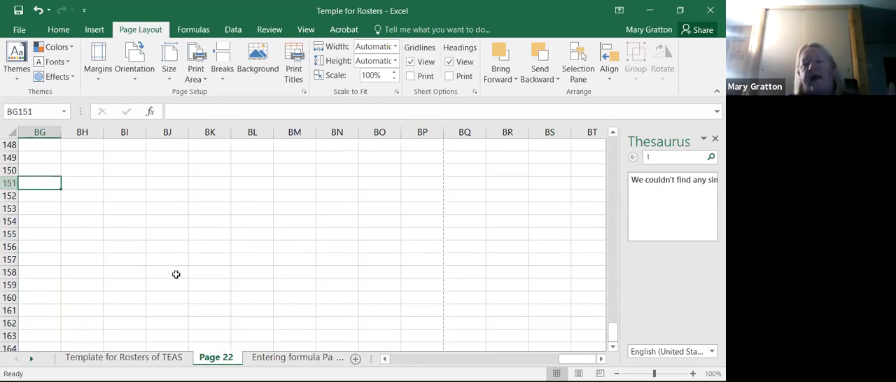
- Insert a new blank sheet after Page 22, check the sheets before it, and return to the new sheet
{"action": "left_click", "coordinate": [355, 359]}
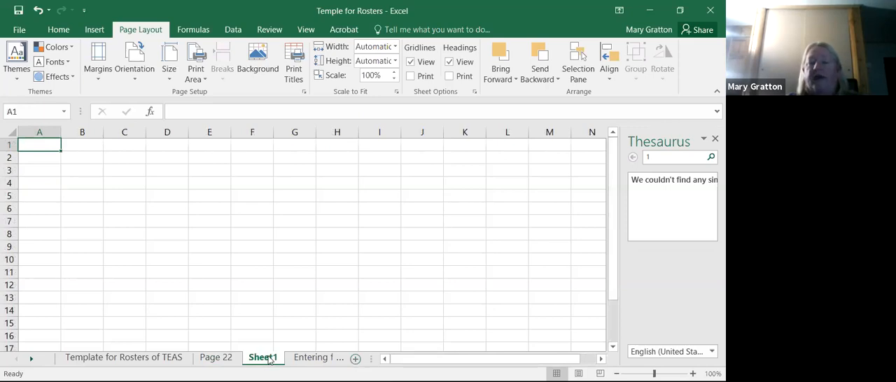
{"action": "left_click", "coordinate": [216, 358]}
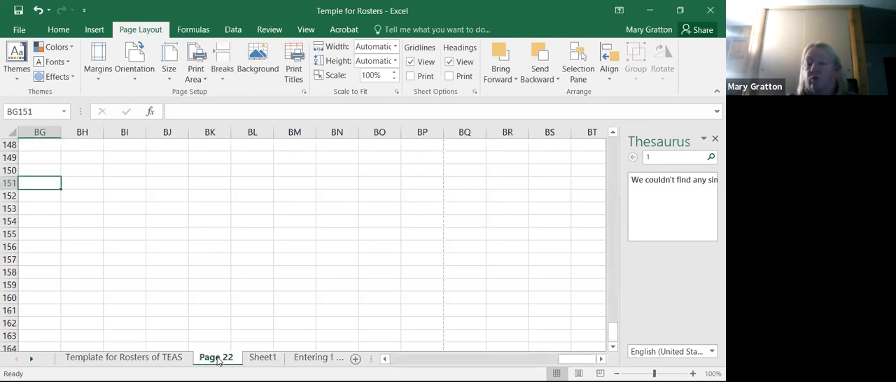
{"action": "left_click", "coordinate": [140, 364]}
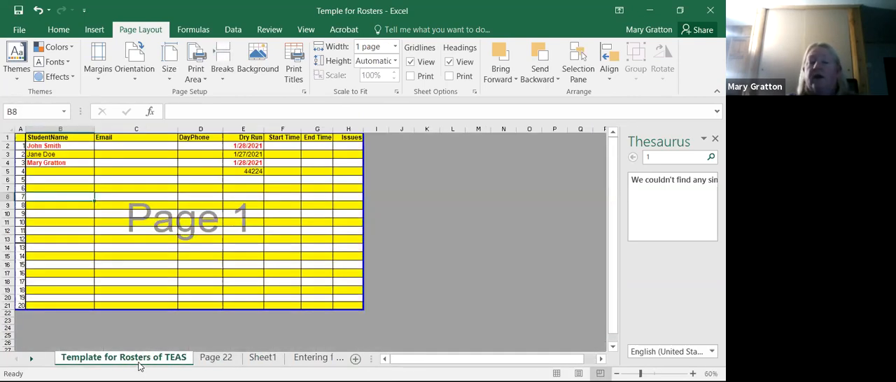
{"action": "left_click", "coordinate": [216, 358]}
{"action": "left_click", "coordinate": [263, 357]}
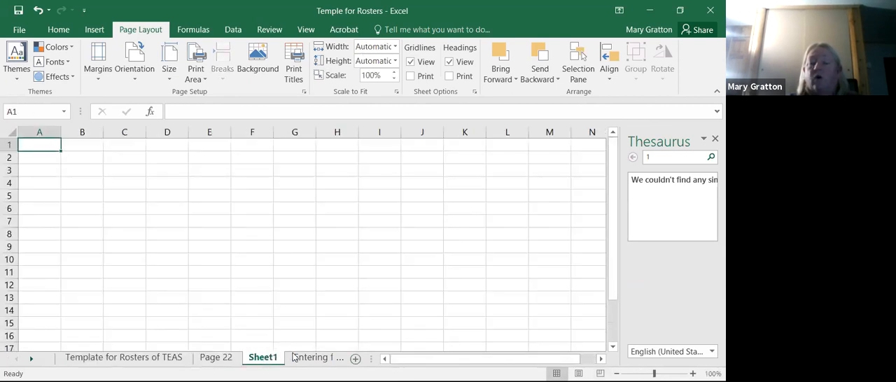
- Look through the workbook's sheets from Entering formula Page 30 onward to Module 4 Working w FunctionArgu
{"action": "left_click", "coordinate": [310, 358]}
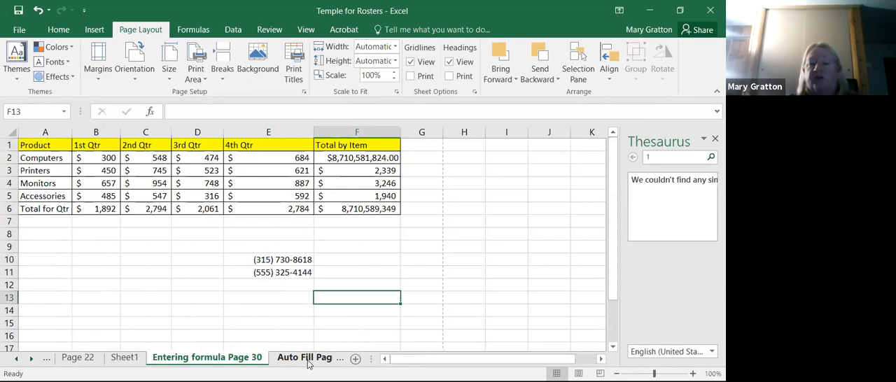
{"action": "left_click", "coordinate": [307, 358]}
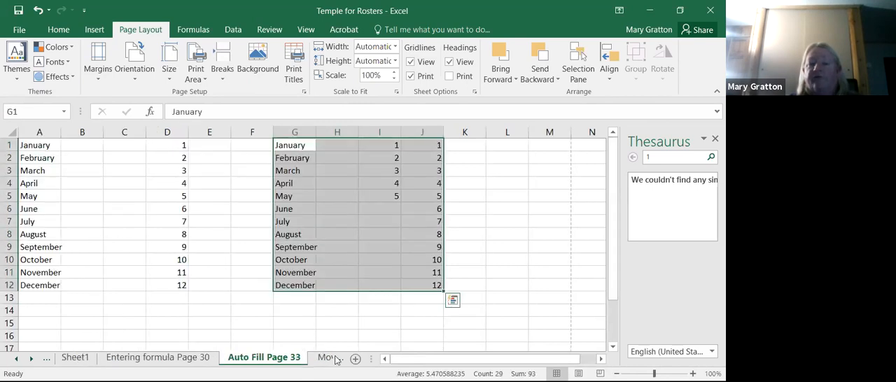
{"action": "left_click", "coordinate": [326, 358]}
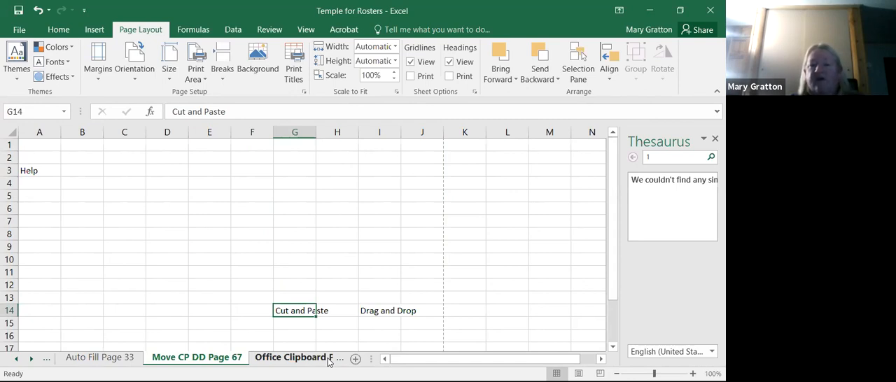
{"action": "left_click", "coordinate": [317, 360]}
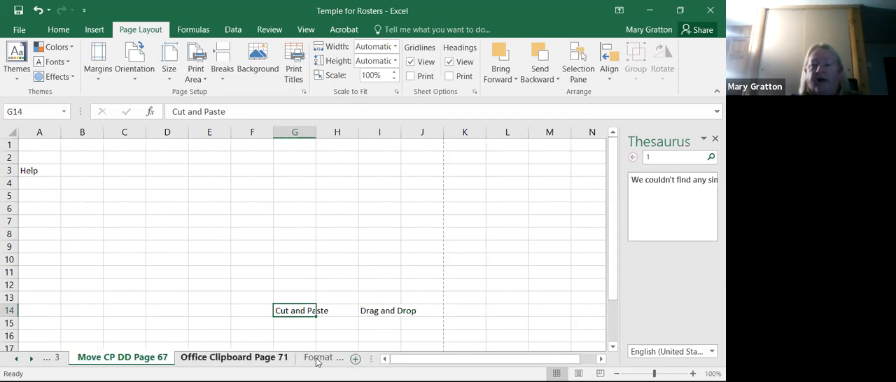
{"action": "left_click", "coordinate": [316, 359]}
{"action": "left_click", "coordinate": [318, 360]}
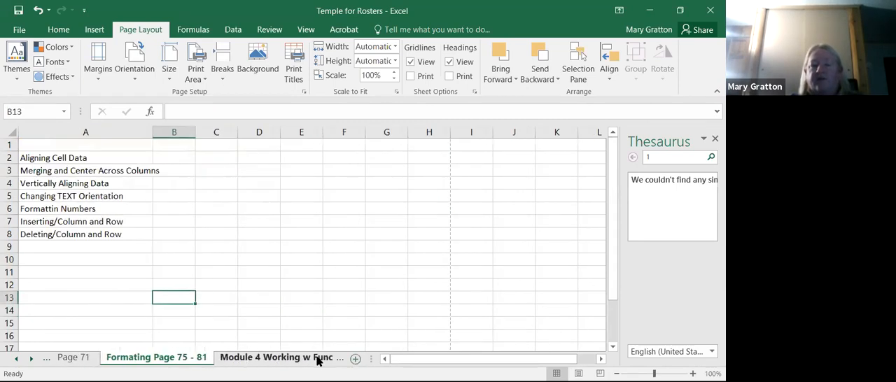
- Insert a new sheet after Module 4 Working w FunctionArgu and rename it Practice
{"action": "left_click", "coordinate": [355, 359]}
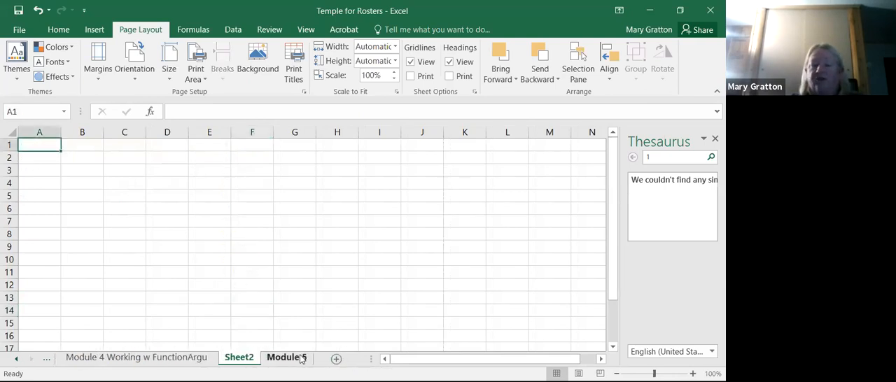
{"action": "right_click", "coordinate": [240, 359]}
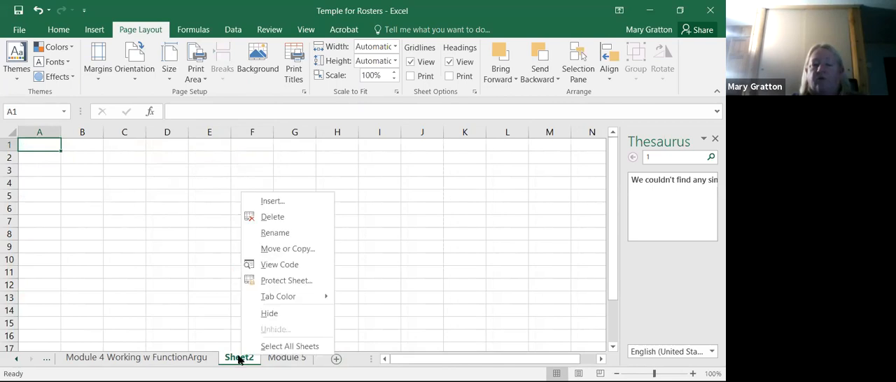
{"action": "left_click", "coordinate": [291, 239]}
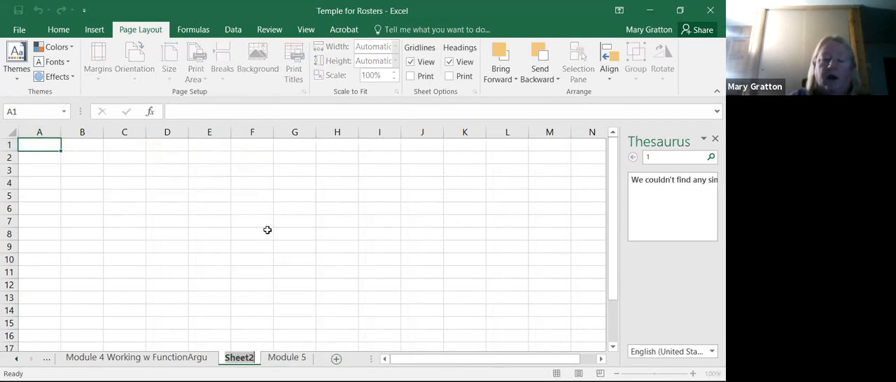
{"action": "type", "text": "Practice"}
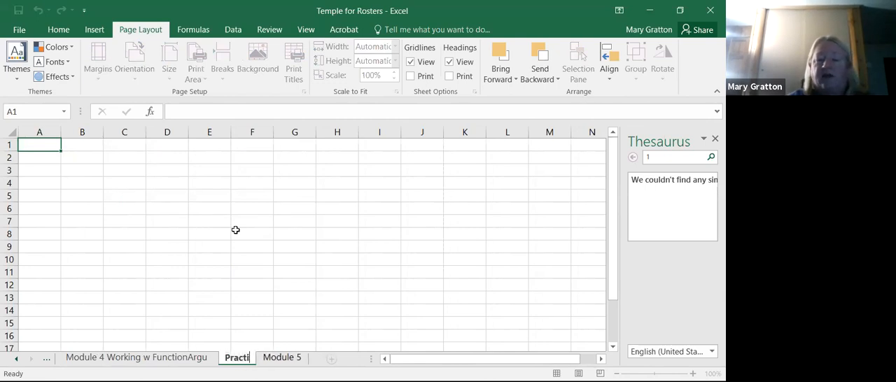
{"action": "left_click", "coordinate": [335, 333]}
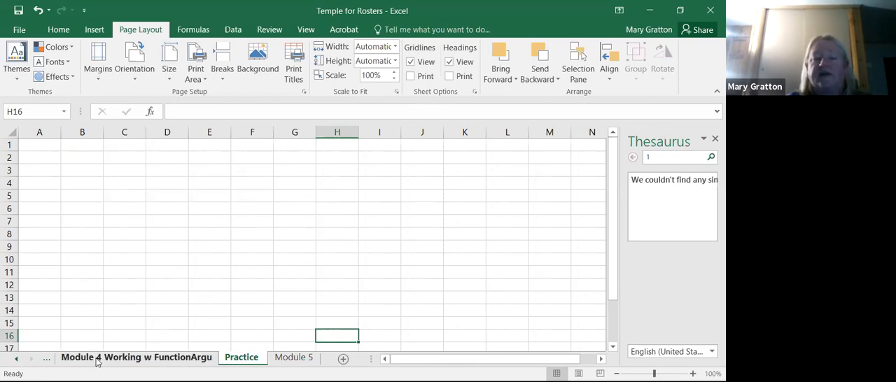
- Go back to the blank Sheet1 after Page 22 and delete it from the workbook
{"action": "left_click", "coordinate": [16, 359]}
{"action": "left_click", "coordinate": [16, 360]}
{"action": "left_click", "coordinate": [16, 360]}
{"action": "left_click", "coordinate": [16, 360]}
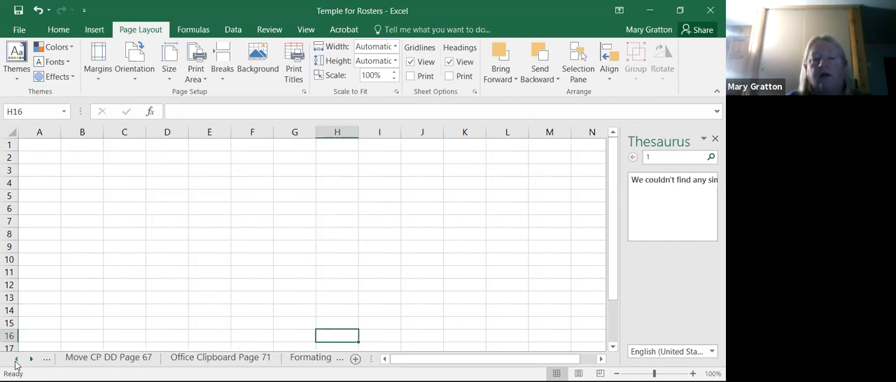
{"action": "left_click", "coordinate": [16, 360]}
{"action": "left_click", "coordinate": [16, 360]}
{"action": "left_click", "coordinate": [16, 359]}
{"action": "left_click", "coordinate": [17, 359]}
{"action": "left_click", "coordinate": [16, 359]}
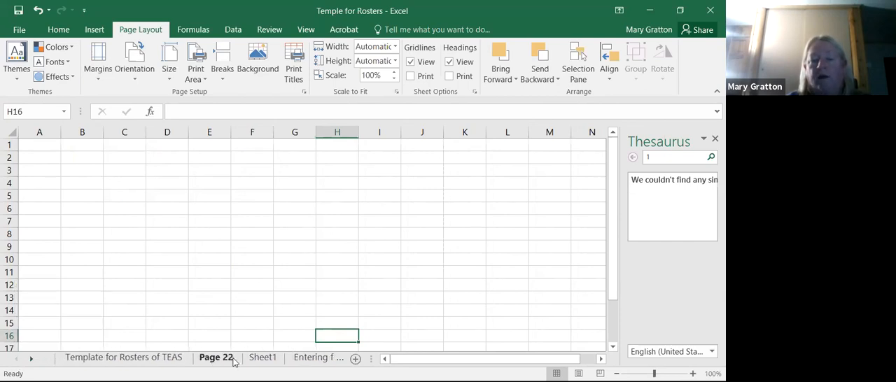
{"action": "left_click", "coordinate": [264, 359]}
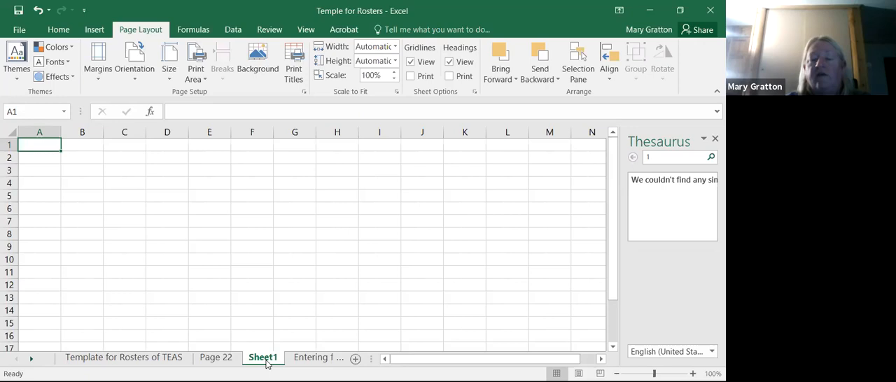
{"action": "right_click", "coordinate": [266, 360]}
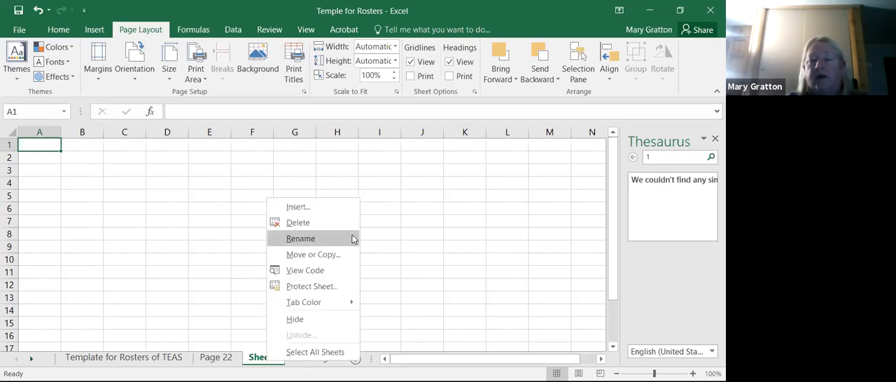
{"action": "left_click", "coordinate": [318, 222]}
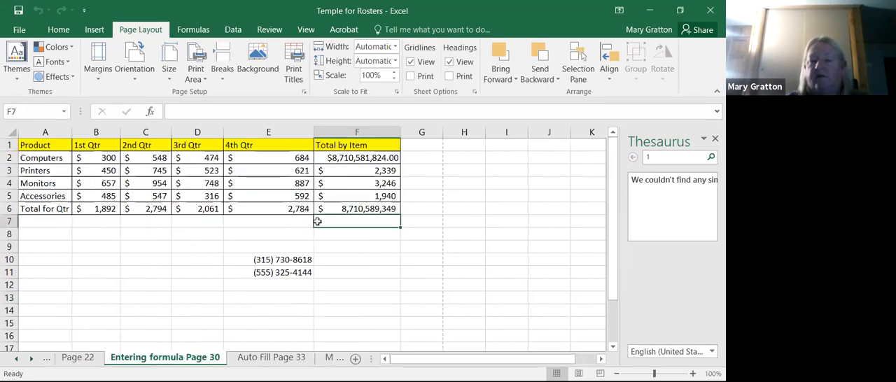
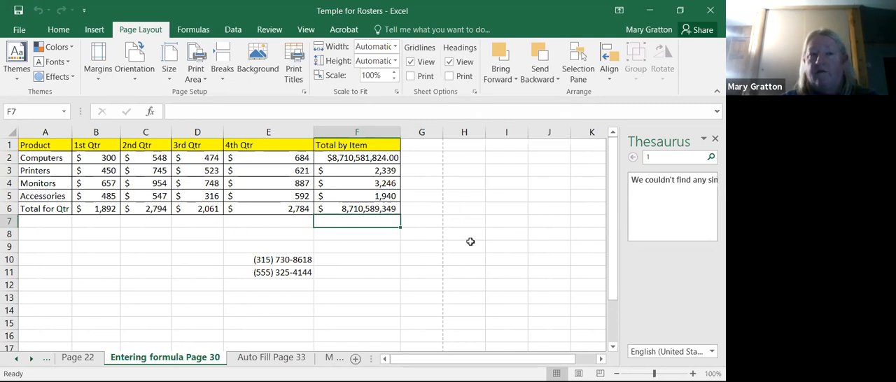
- Review the ribbon's command groups, and examine the sheet print options and header/footer settings in Page Setup
{"action": "left_click", "coordinate": [60, 29]}
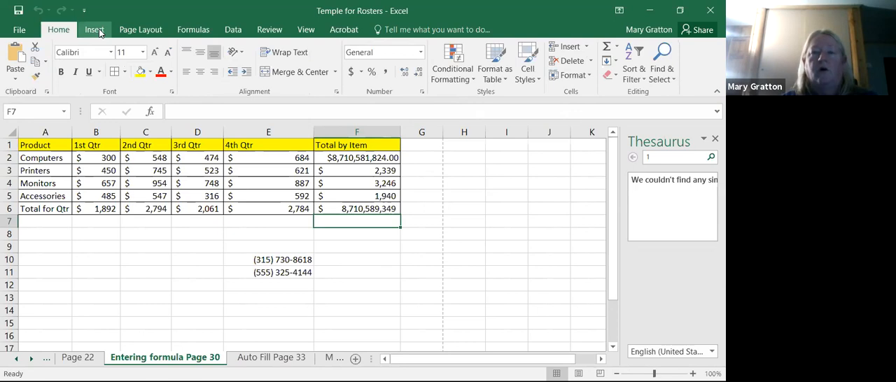
{"action": "left_click", "coordinate": [98, 31]}
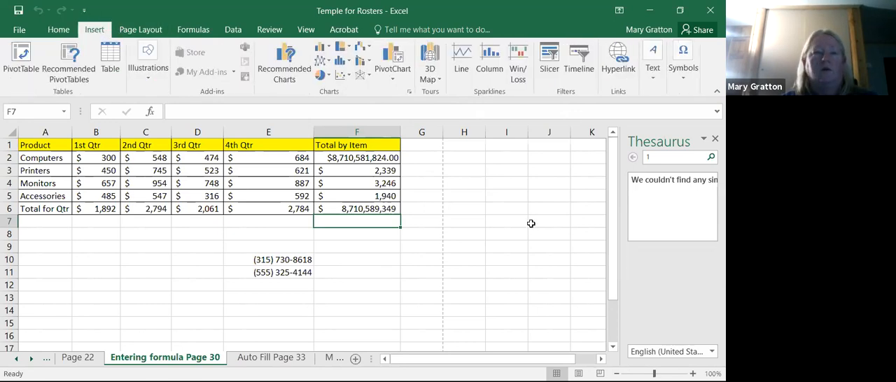
{"action": "left_click", "coordinate": [139, 32]}
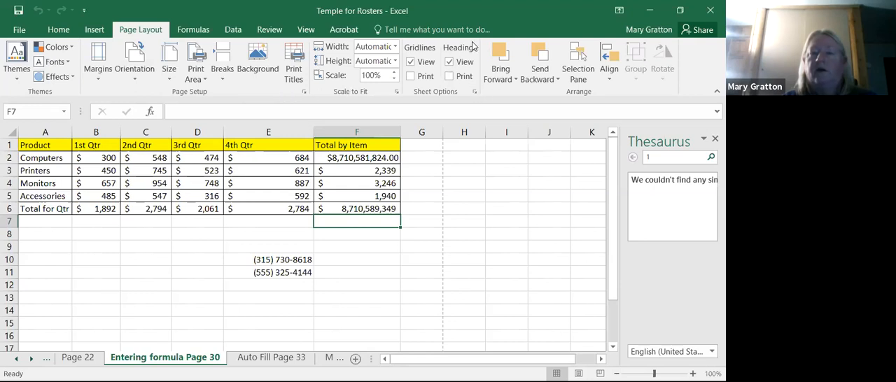
{"action": "left_click", "coordinate": [476, 92]}
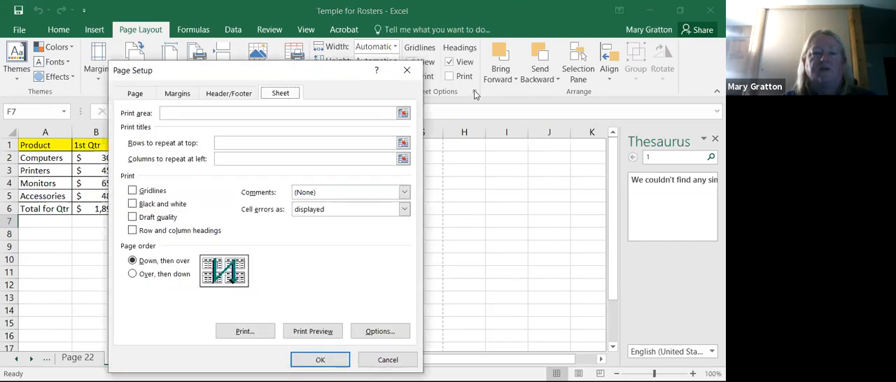
{"action": "left_click", "coordinate": [240, 97]}
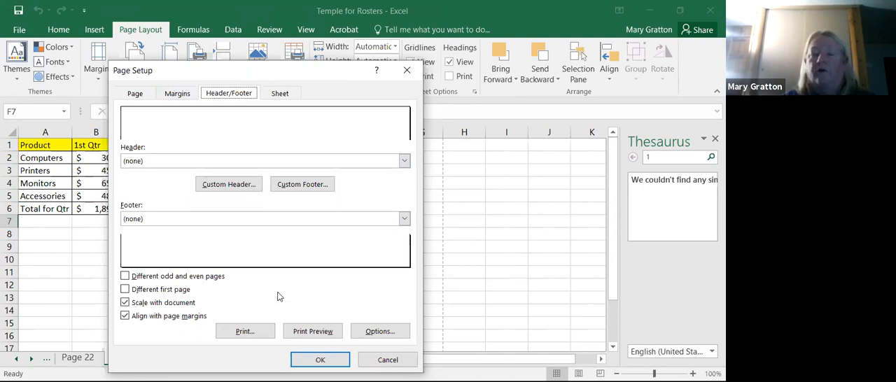
{"action": "left_click", "coordinate": [319, 361]}
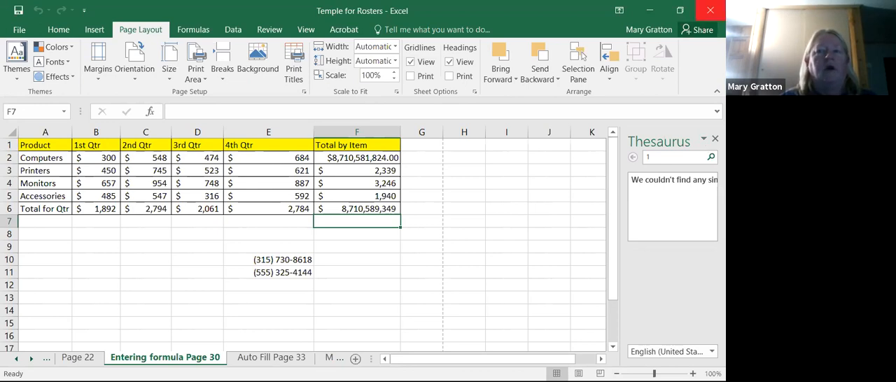
- Start closing the workbook, cancel at the save prompt, and view the workbook's Info page before returning to the sheet
{"action": "left_click", "coordinate": [710, 11]}
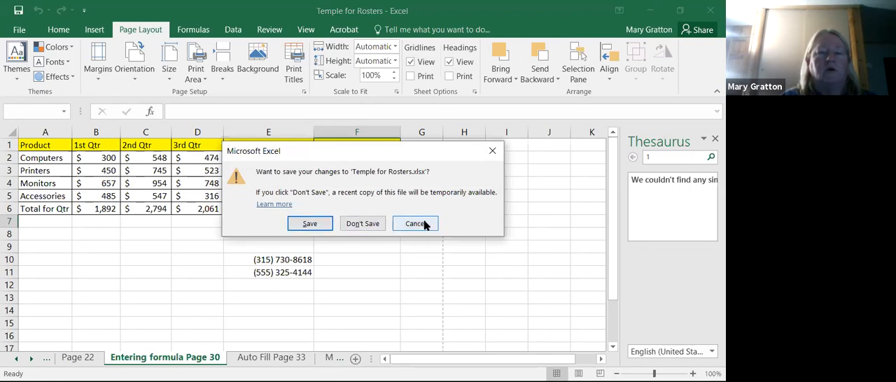
{"action": "left_click", "coordinate": [424, 224]}
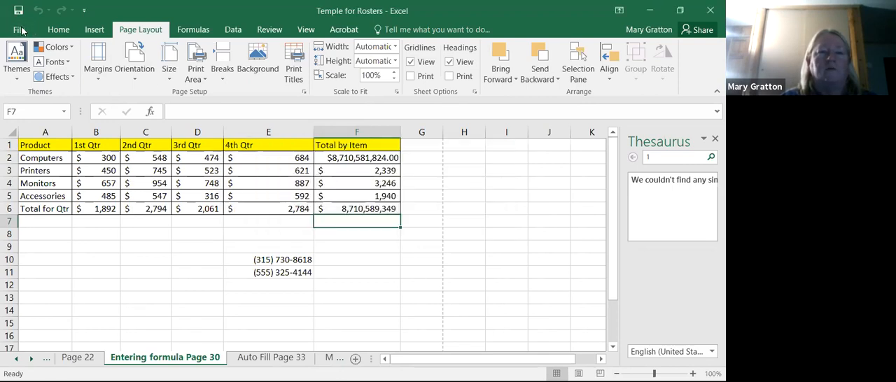
{"action": "left_click", "coordinate": [19, 29]}
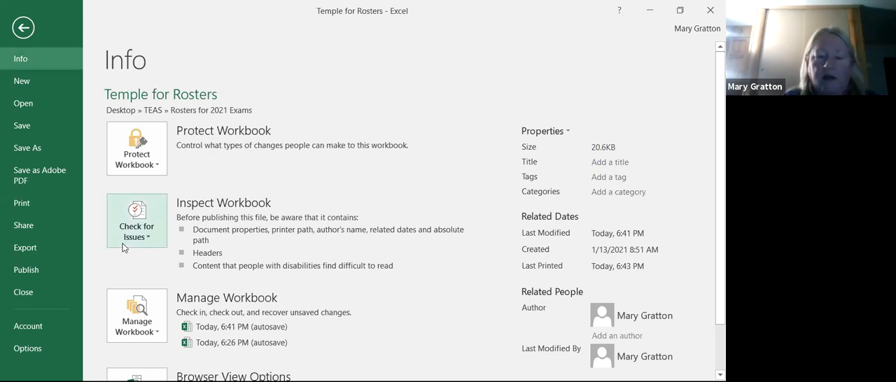
{"action": "left_click", "coordinate": [23, 27]}
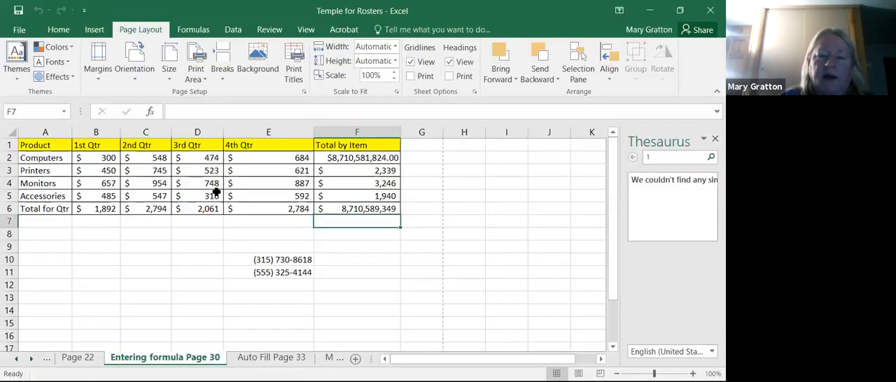
- On the Move CP DD Page 67 sheet, copy the text Help from cell A3 into cell E3
{"action": "left_click", "coordinate": [271, 357]}
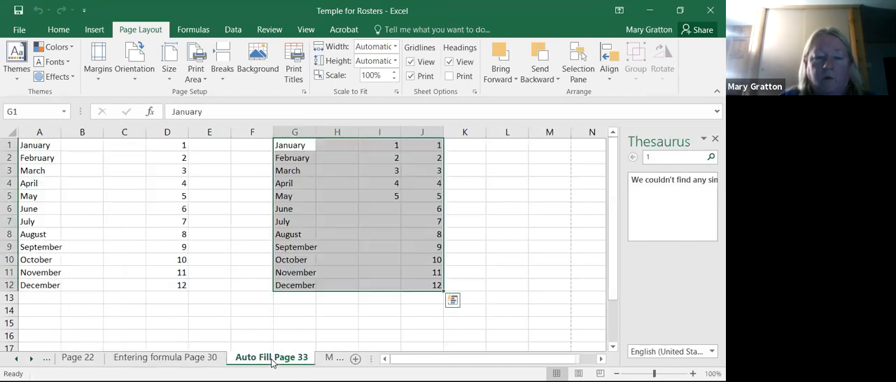
{"action": "left_click", "coordinate": [339, 359]}
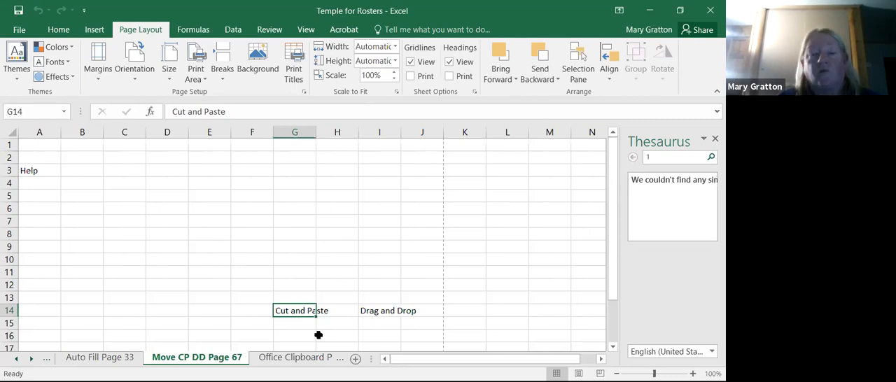
{"action": "left_click", "coordinate": [40, 172]}
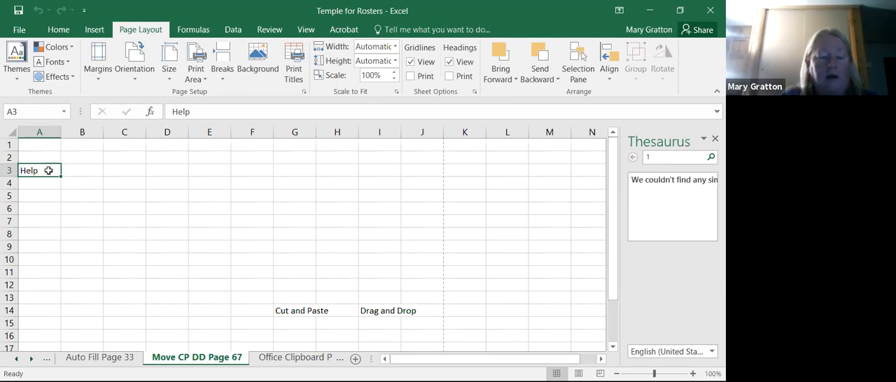
{"action": "key", "text": "ctrl+x"}
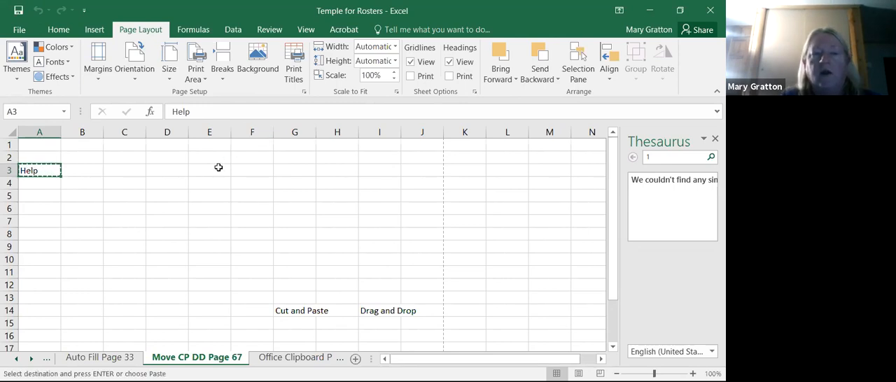
{"action": "left_click", "coordinate": [215, 171]}
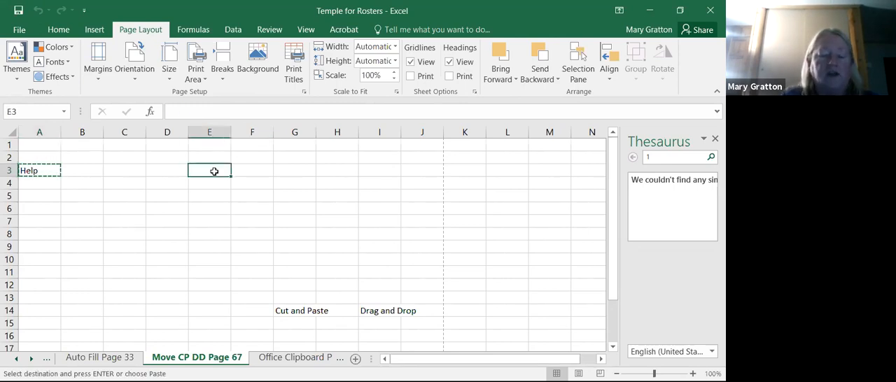
{"action": "key", "text": "ctrl+v"}
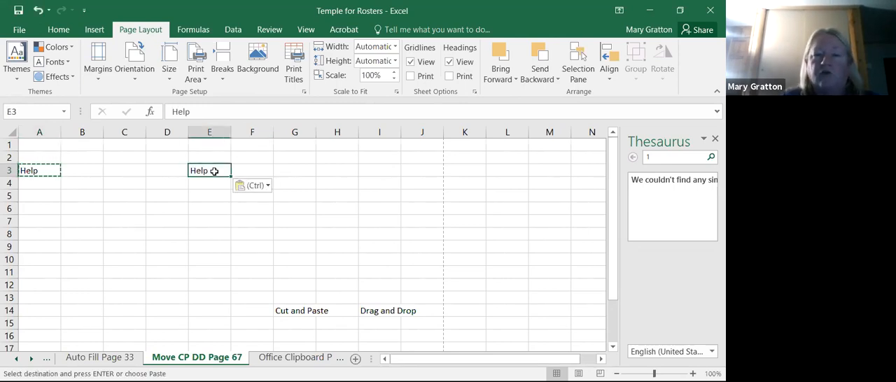
- Cancel the pending clipboard selection on cell A3 and delete the original Help text there
{"action": "left_click", "coordinate": [243, 269]}
{"action": "left_click", "coordinate": [41, 172]}
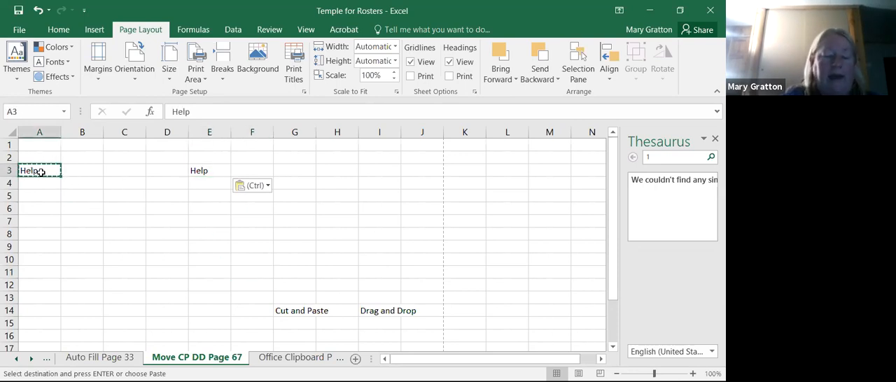
{"action": "key", "text": "ctrl+x"}
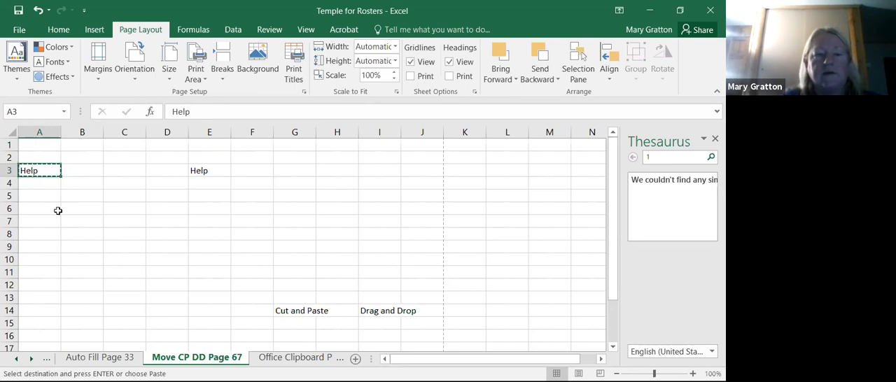
{"action": "key", "text": "Escape"}
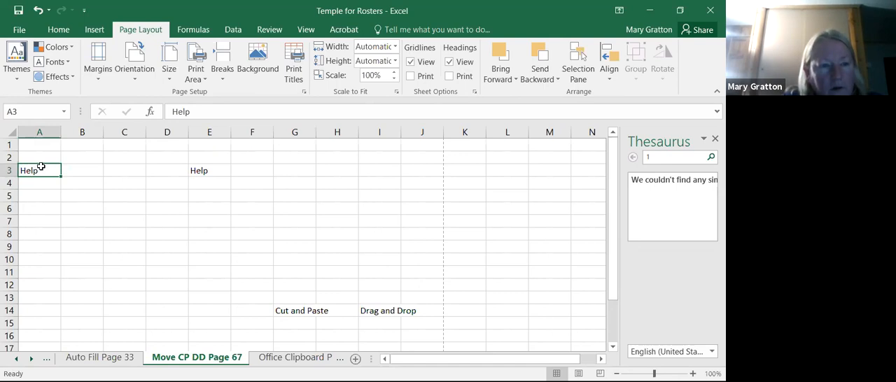
{"action": "key", "text": "Delete"}
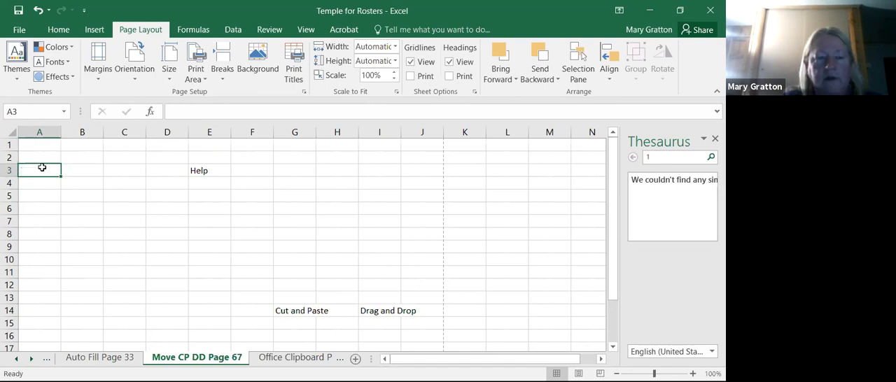
{"action": "left_click", "coordinate": [84, 223]}
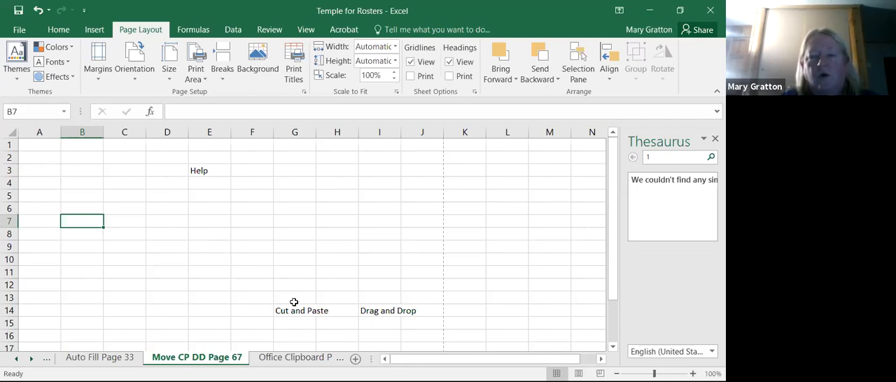
- Move the Help text from cell E3 directly to cell I4 with drag-and-drop editing
{"action": "left_click", "coordinate": [211, 176]}
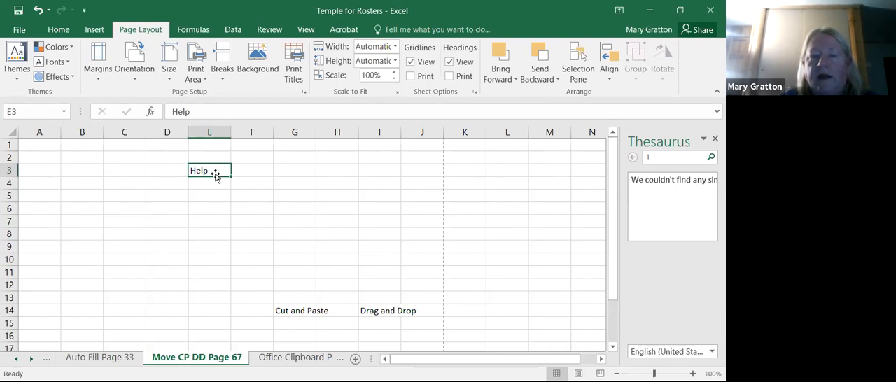
{"action": "left_click_drag", "start_coordinate": [216, 179], "coordinate": [375, 184]}
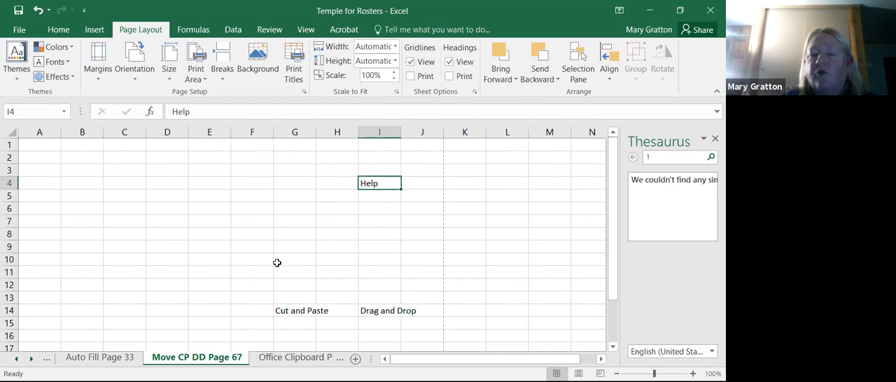
{"action": "left_click_drag", "start_coordinate": [277, 263], "coordinate": [196, 310]}
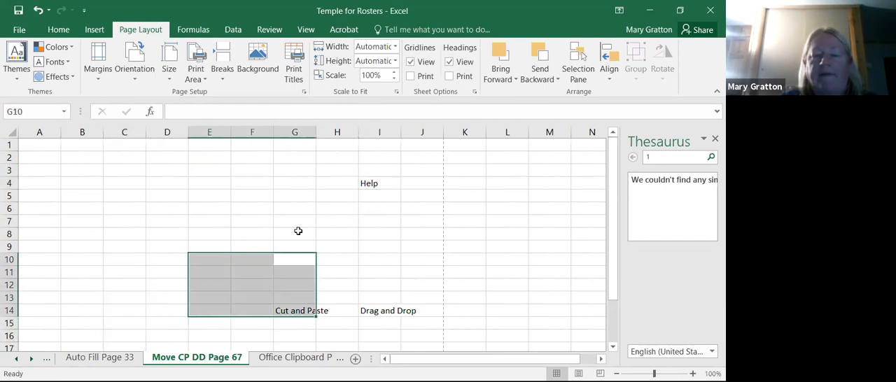
- Switch to the Office Clipboard Page 71 sheet and display the items stored on the Office Clipboard
{"action": "left_click", "coordinate": [306, 360]}
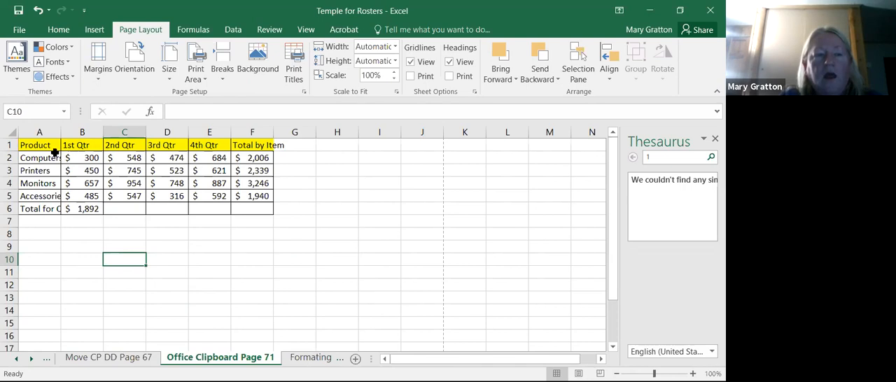
{"action": "left_click", "coordinate": [59, 31]}
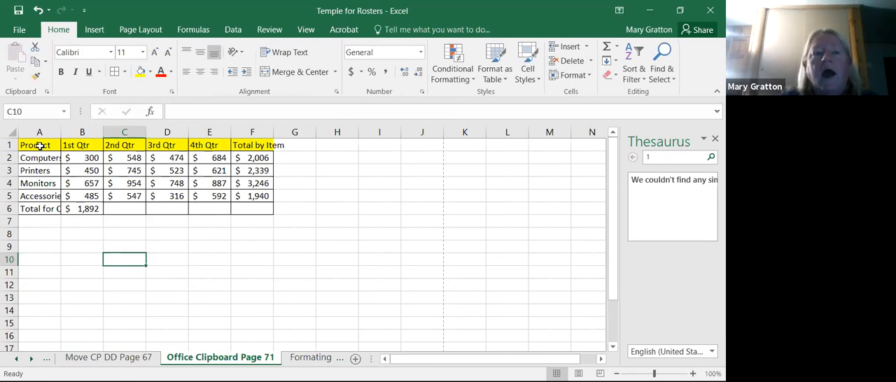
{"action": "left_click", "coordinate": [47, 91]}
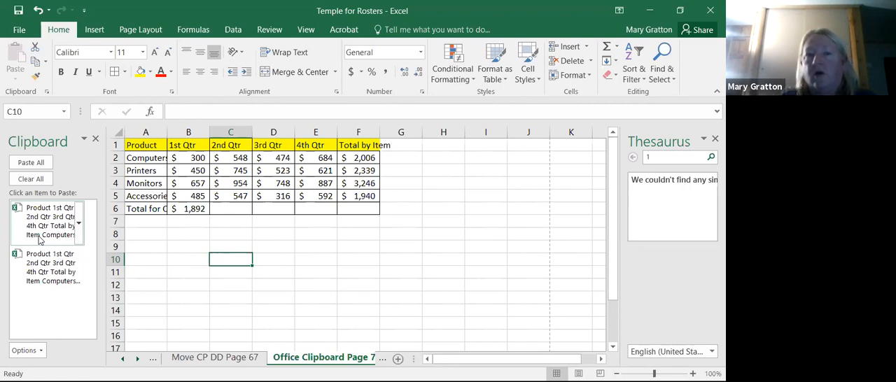
{"action": "left_click", "coordinate": [174, 317]}
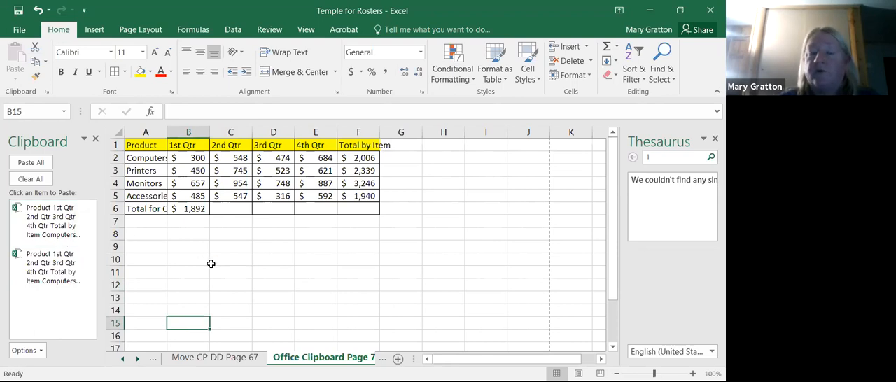
{"action": "left_click_drag", "start_coordinate": [132, 145], "coordinate": [370, 216]}
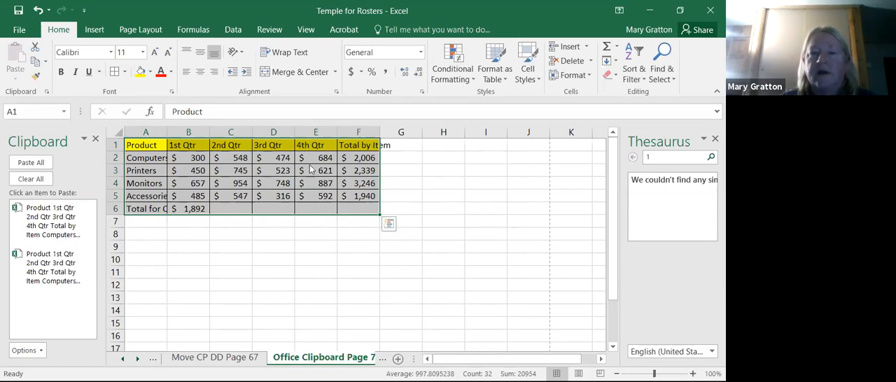
{"action": "right_click", "coordinate": [281, 207]}
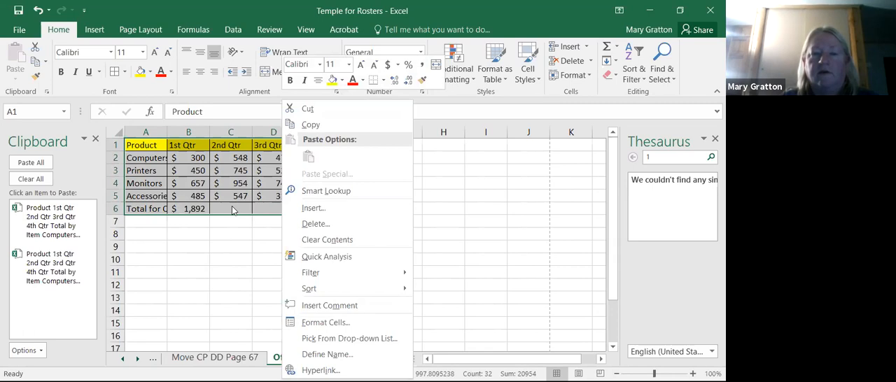
{"action": "key", "text": "Escape"}
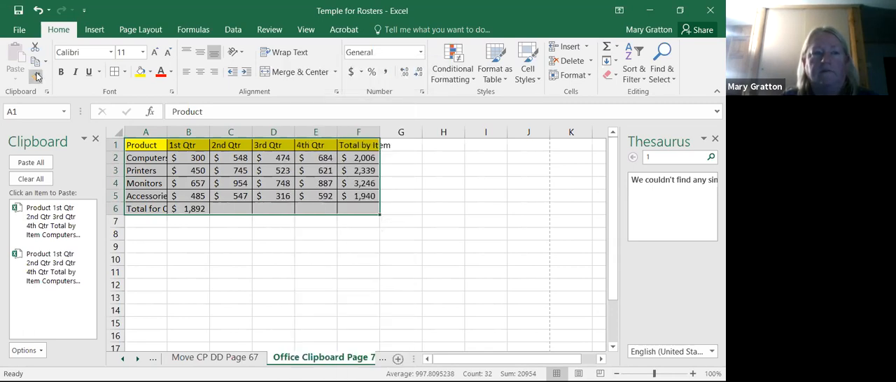
{"action": "left_click", "coordinate": [46, 92]}
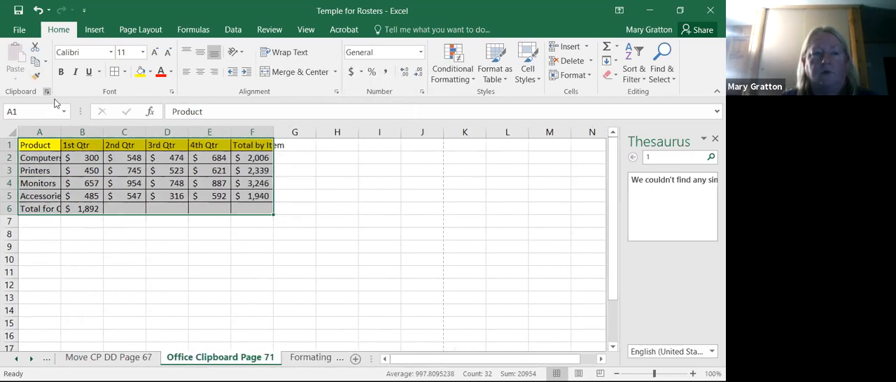
{"action": "left_click", "coordinate": [126, 160]}
- Select the product table A1:F6, show the Office Clipboard again, and paste all its stored items starting at A1
{"action": "left_click_drag", "start_coordinate": [36, 144], "coordinate": [256, 211]}
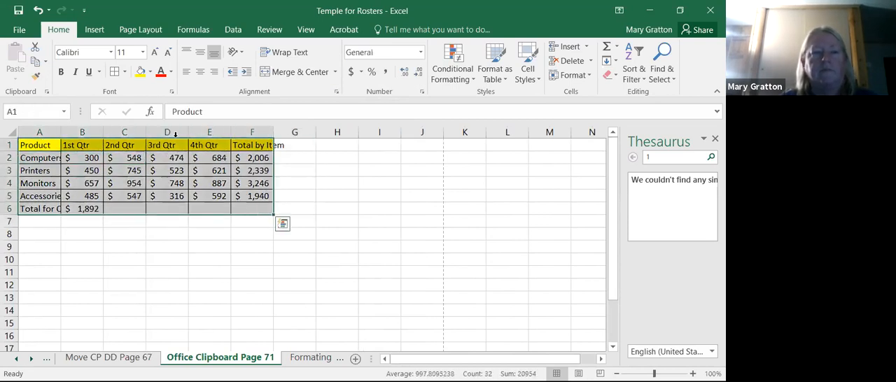
{"action": "left_click", "coordinate": [47, 92]}
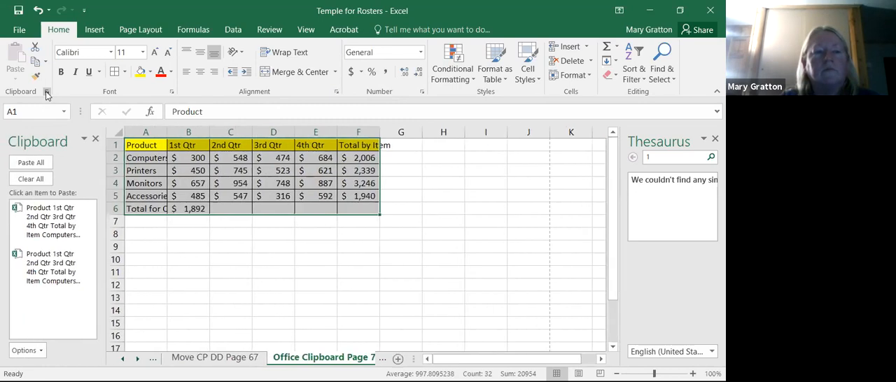
{"action": "left_click", "coordinate": [33, 166]}
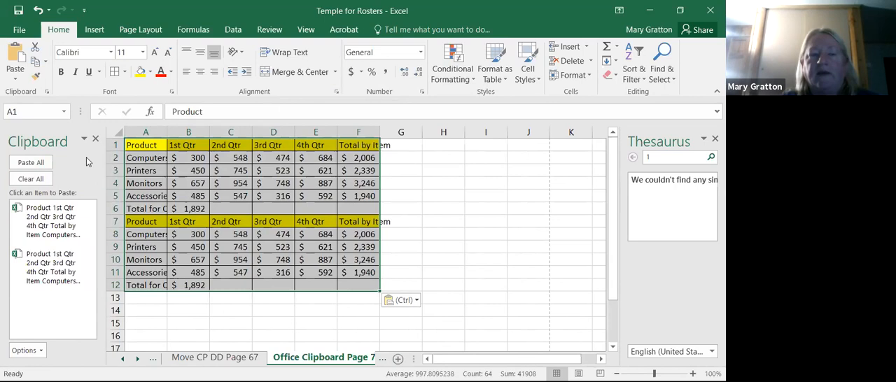
- Clear all items from the Office Clipboard and switch to the Formating Page 75 - 81 sheet
{"action": "left_click", "coordinate": [31, 179]}
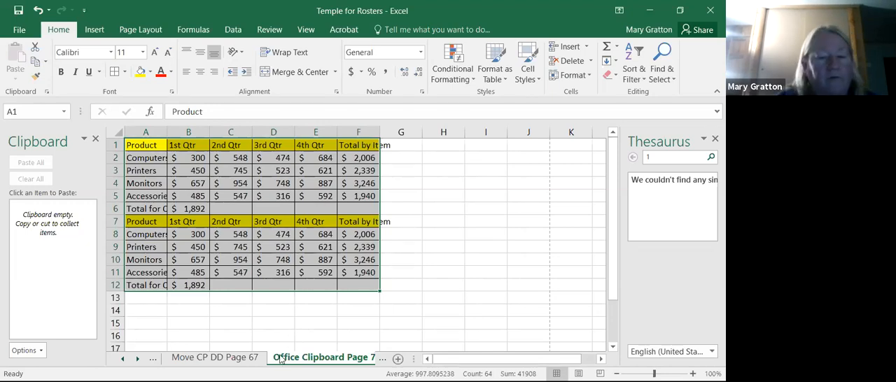
{"action": "left_click", "coordinate": [397, 359]}
{"action": "left_click", "coordinate": [352, 359]}
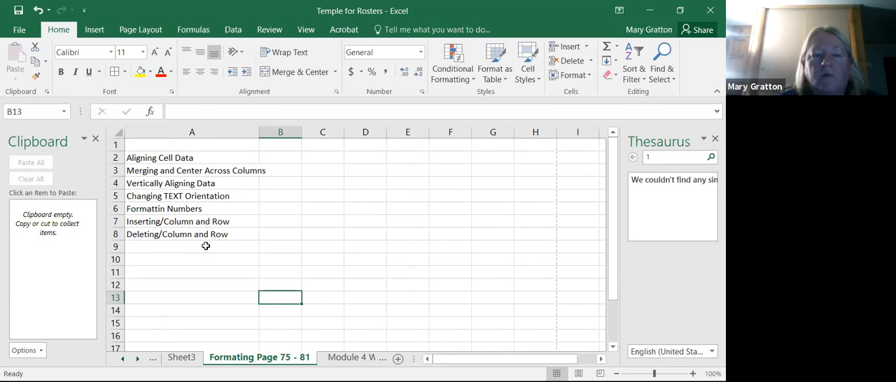
- Center the Aligning Cell Data text in cell A2, and change its alignment to right
{"action": "left_click", "coordinate": [201, 155]}
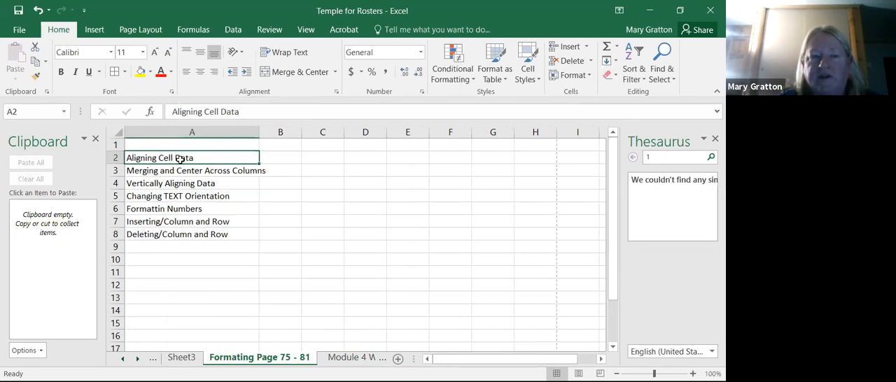
{"action": "left_click", "coordinate": [201, 71]}
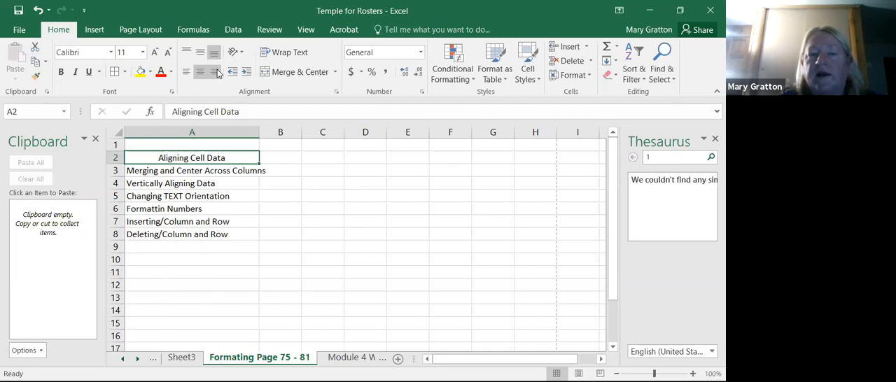
{"action": "left_click", "coordinate": [214, 71]}
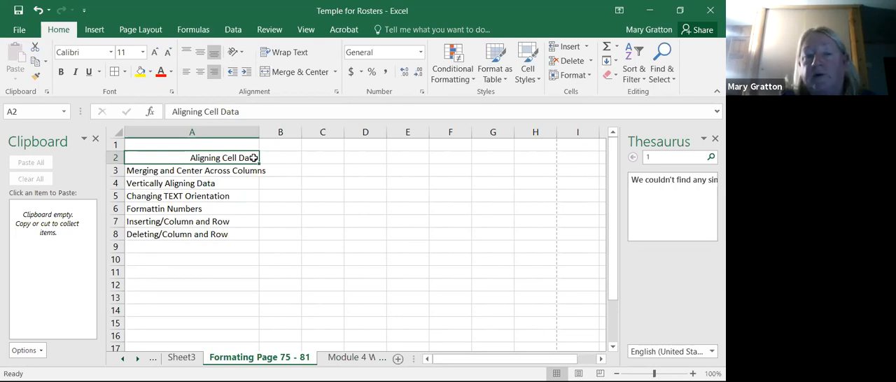
{"action": "left_click", "coordinate": [274, 231]}
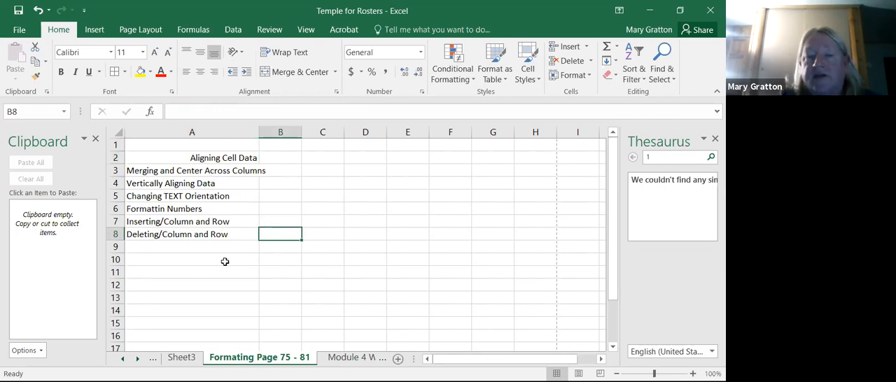
- Merge and center cells A1:H1 above the list of formatting topics
{"action": "left_click", "coordinate": [195, 144]}
{"action": "left_click_drag", "start_coordinate": [194, 143], "coordinate": [531, 131]}
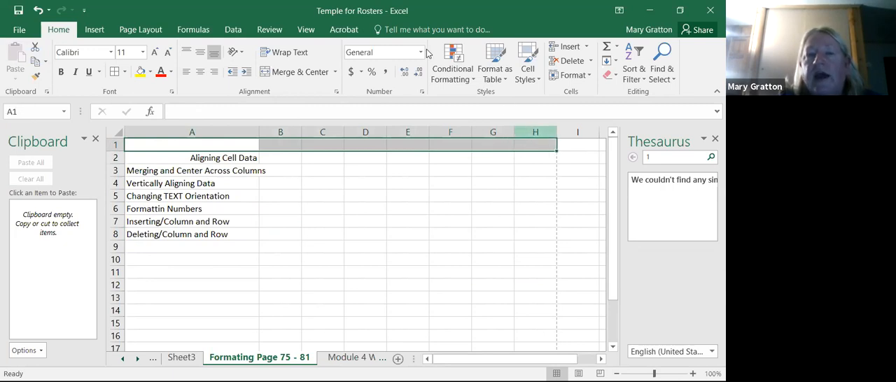
{"action": "left_click", "coordinate": [300, 73]}
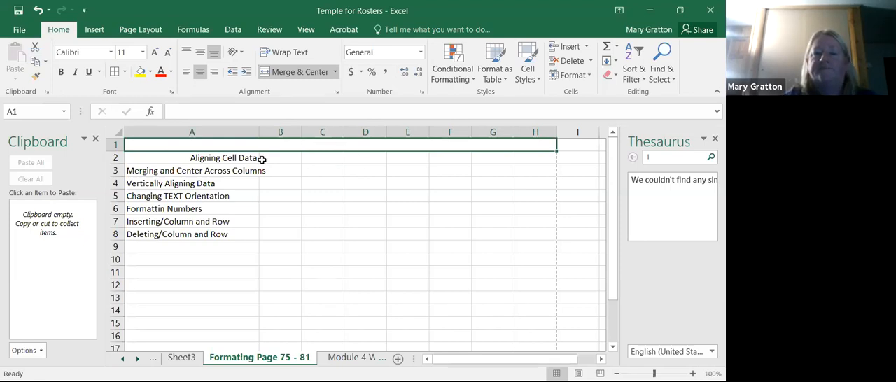
- Enter the date January 20, 2021 in the merged cell A1
{"action": "type", "text": "January 1"}
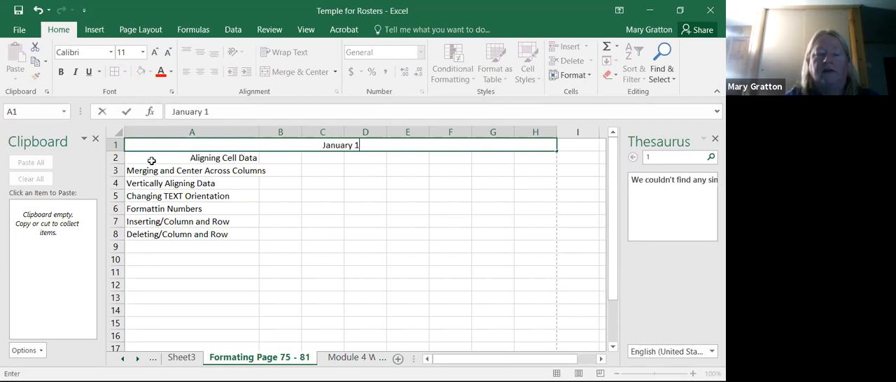
{"action": "key", "text": "BackSpace"}
{"action": "type", "text": "20, 20201"}
{"action": "key", "text": "BackSpace"}
{"action": "type", "text": "1"}
{"action": "key", "text": "Return"}
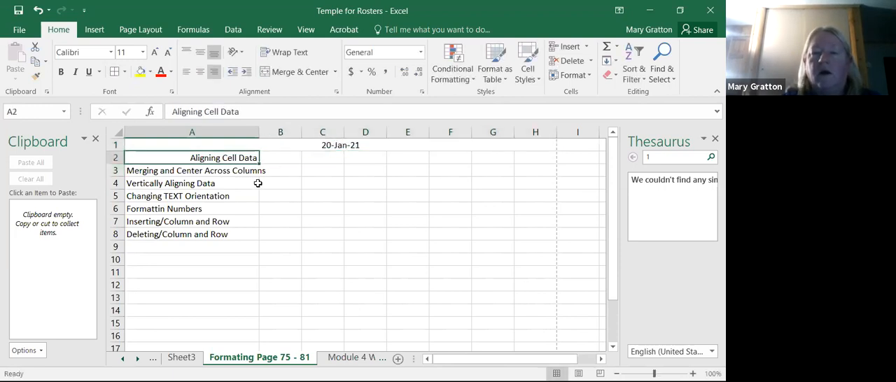
{"action": "left_click", "coordinate": [344, 144]}
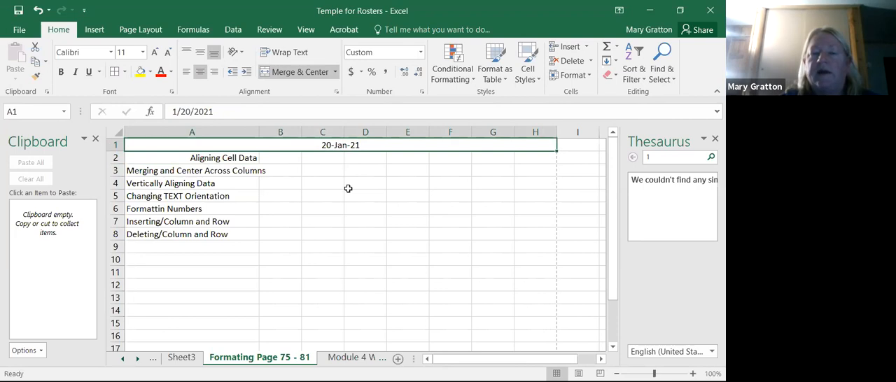
{"action": "left_click", "coordinate": [339, 271]}
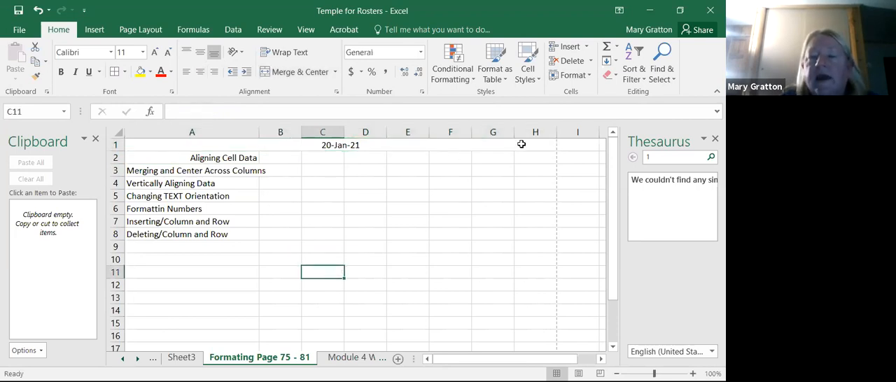
- Apply thick outside borders to the merged date cell A1 and close the Office Clipboard pane
{"action": "left_click", "coordinate": [326, 145]}
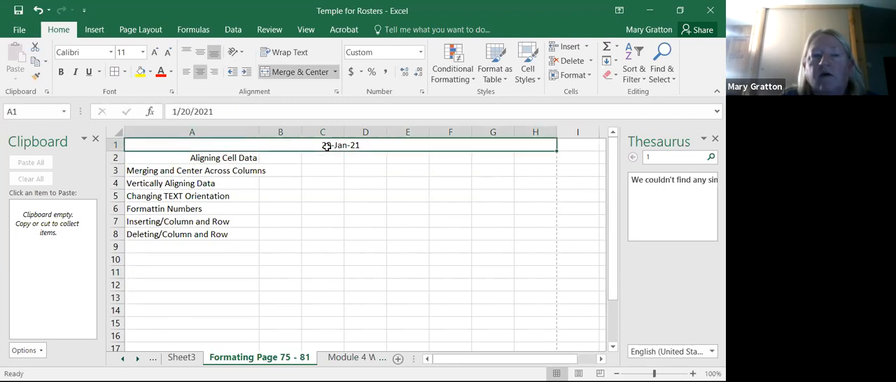
{"action": "left_click", "coordinate": [126, 72]}
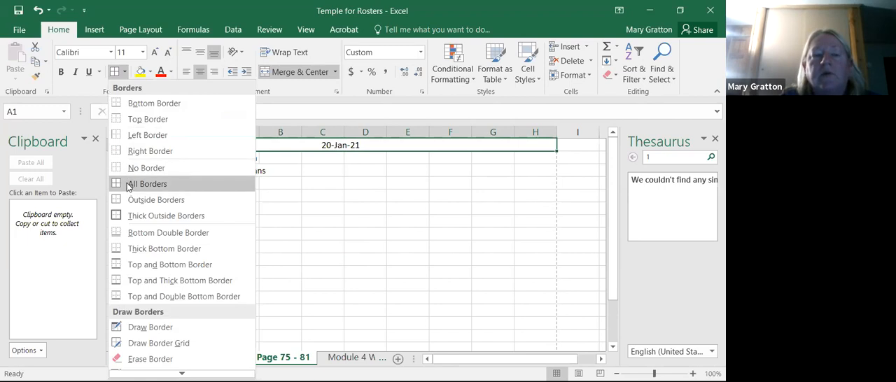
{"action": "left_click", "coordinate": [119, 217]}
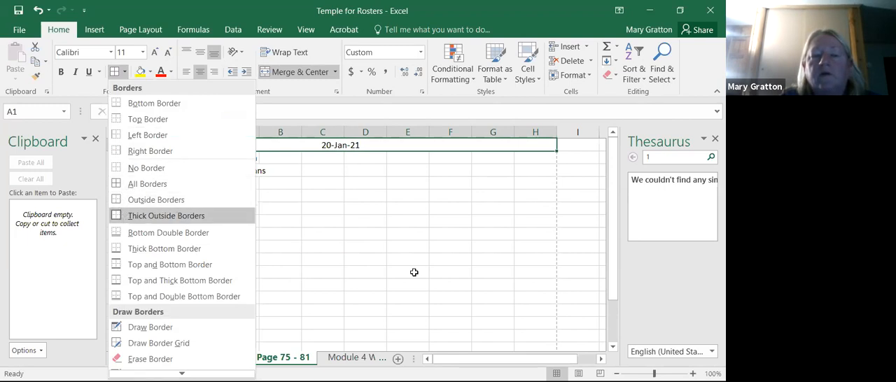
{"action": "left_click", "coordinate": [415, 272]}
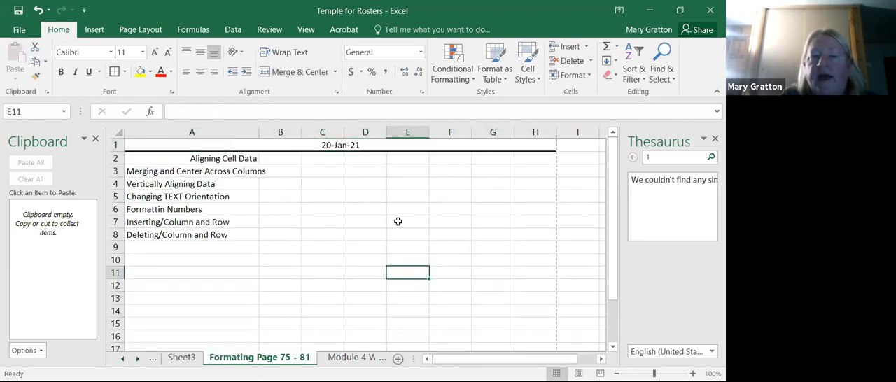
{"action": "left_click", "coordinate": [94, 138]}
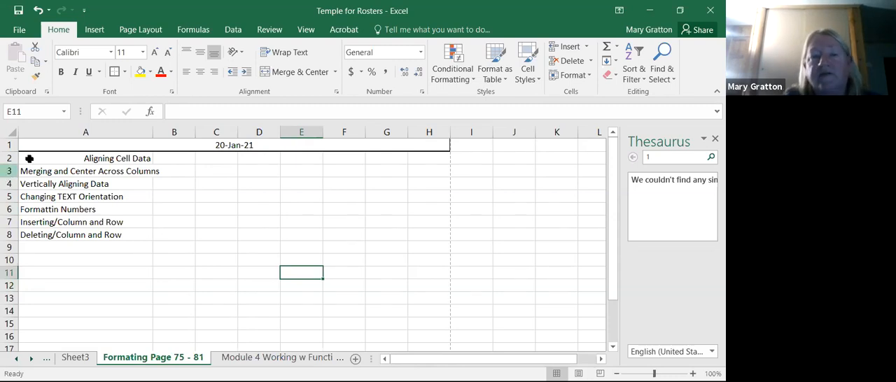
- Preview how the Formating Page 75 - 81 sheet will print and return to the worksheet
{"action": "left_click", "coordinate": [19, 32]}
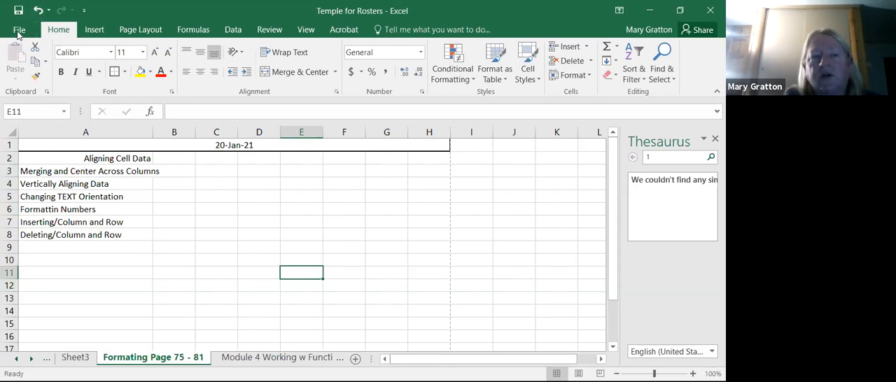
{"action": "left_click", "coordinate": [22, 203]}
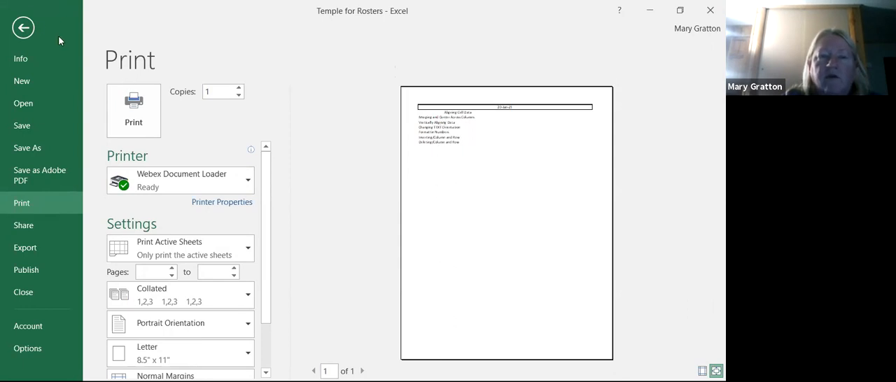
{"action": "left_click", "coordinate": [24, 28]}
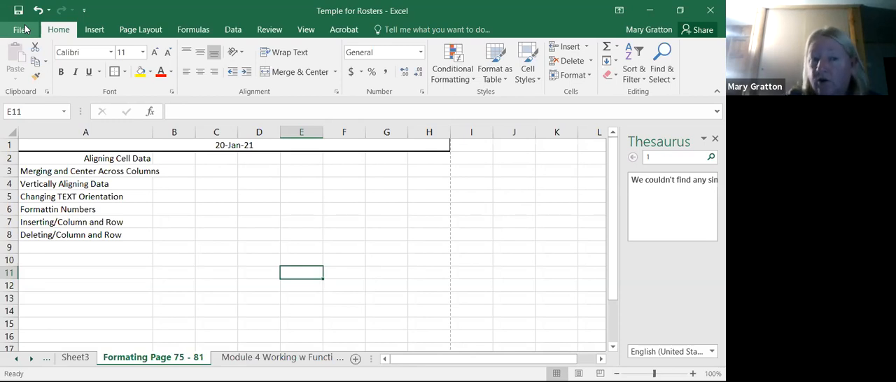
- Try left and right alignment on the date in merged cell A1, and center it again
{"action": "left_click", "coordinate": [83, 172]}
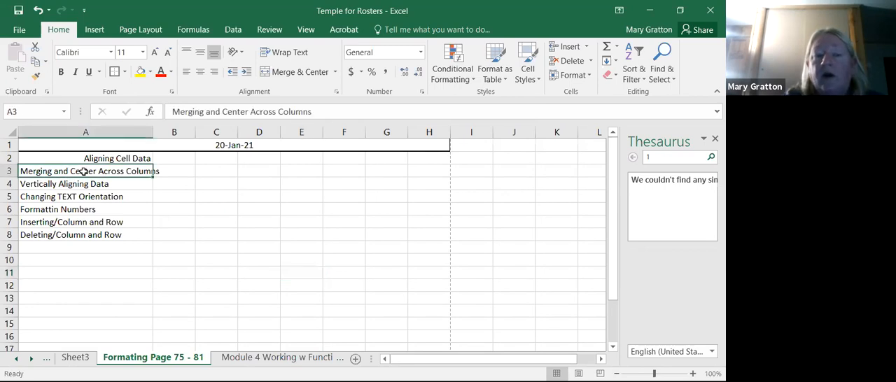
{"action": "left_click", "coordinate": [255, 142]}
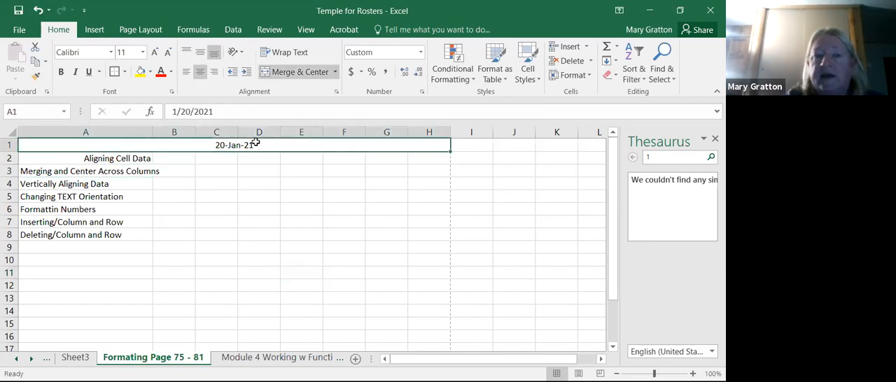
{"action": "left_click", "coordinate": [186, 70]}
{"action": "left_click", "coordinate": [251, 262]}
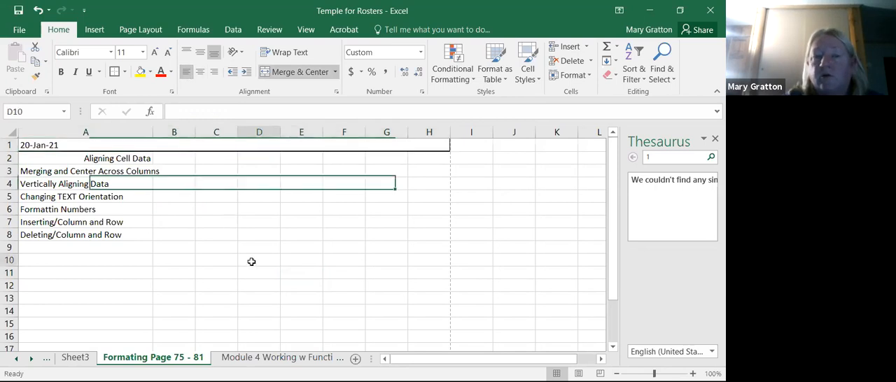
{"action": "left_click", "coordinate": [147, 144]}
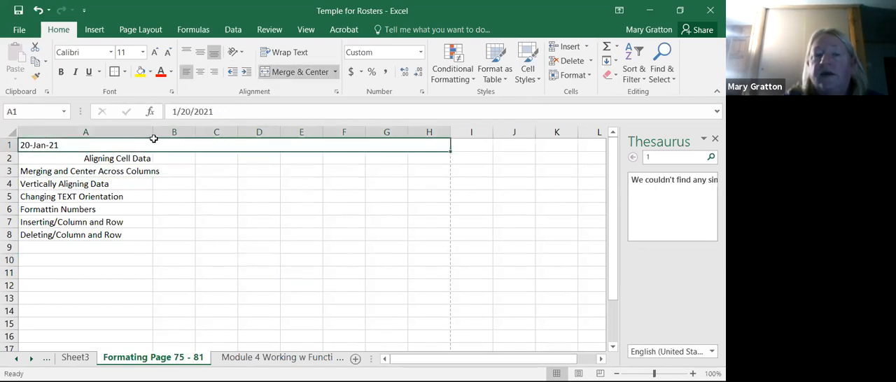
{"action": "left_click", "coordinate": [213, 72]}
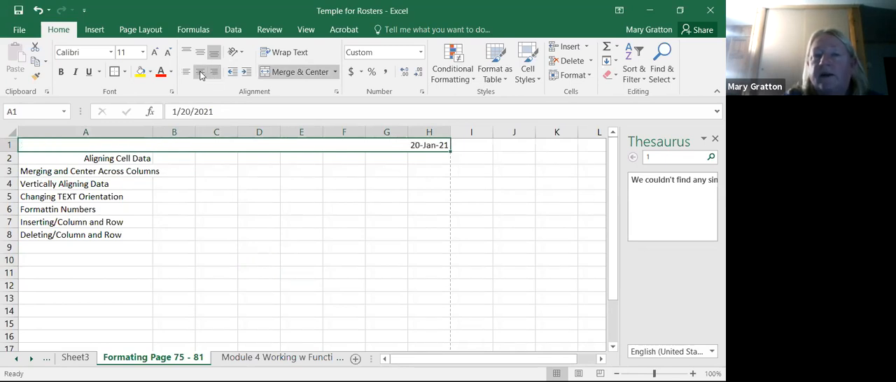
{"action": "left_click", "coordinate": [200, 72]}
{"action": "left_click", "coordinate": [232, 210]}
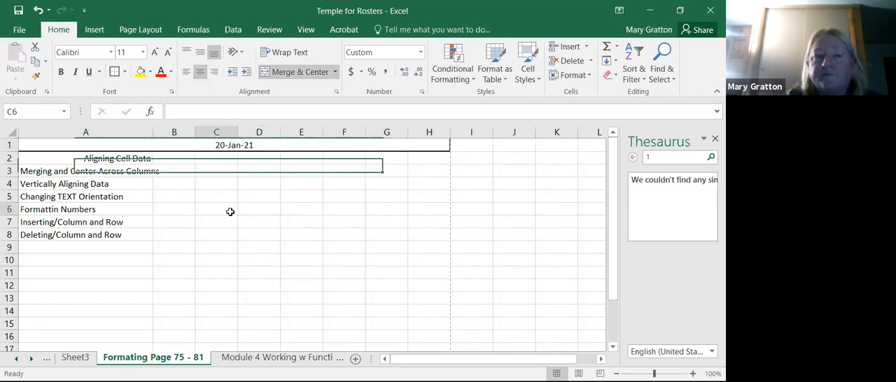
- Set the text orientation of the Vertically Aligning Data cell A4 to -90 degrees
{"action": "left_click", "coordinate": [126, 182]}
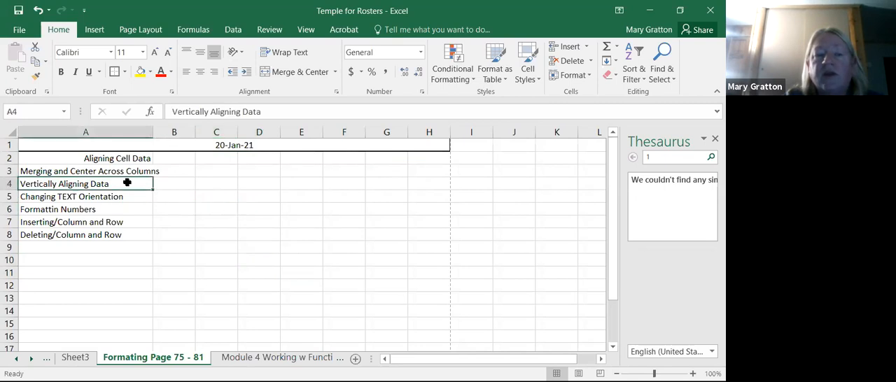
{"action": "left_click", "coordinate": [337, 94]}
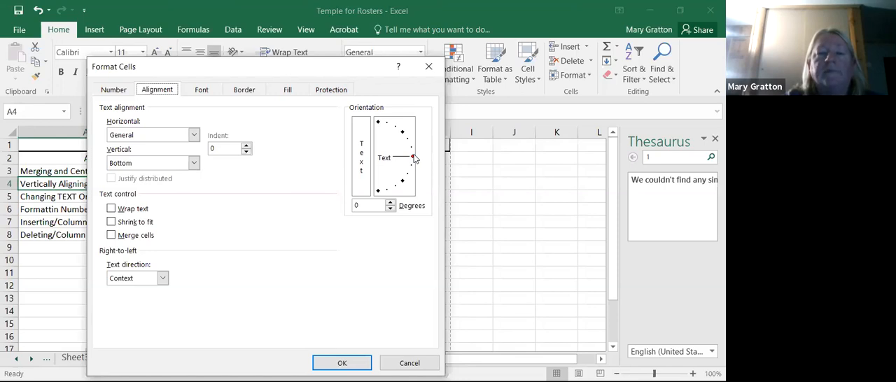
{"action": "left_click_drag", "start_coordinate": [413, 159], "coordinate": [378, 191]}
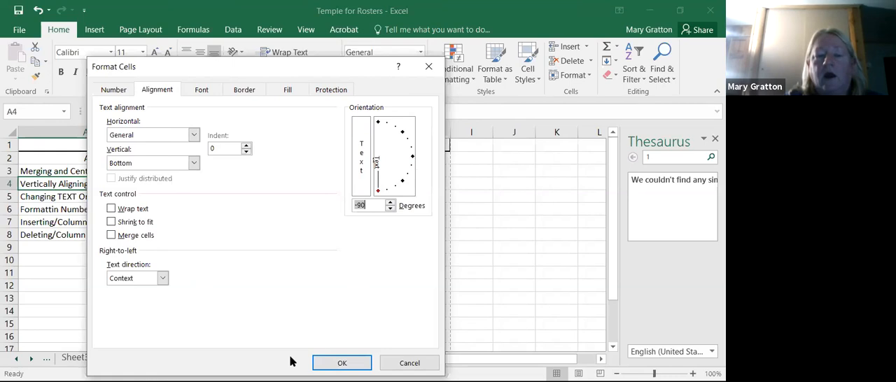
{"action": "left_click", "coordinate": [342, 363]}
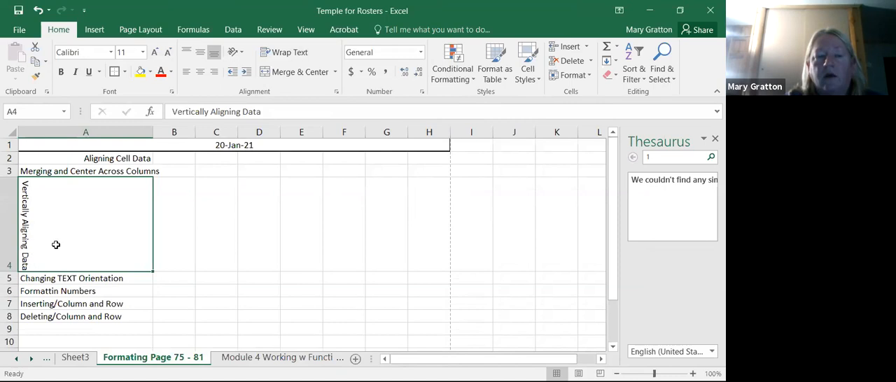
{"action": "left_click", "coordinate": [220, 230]}
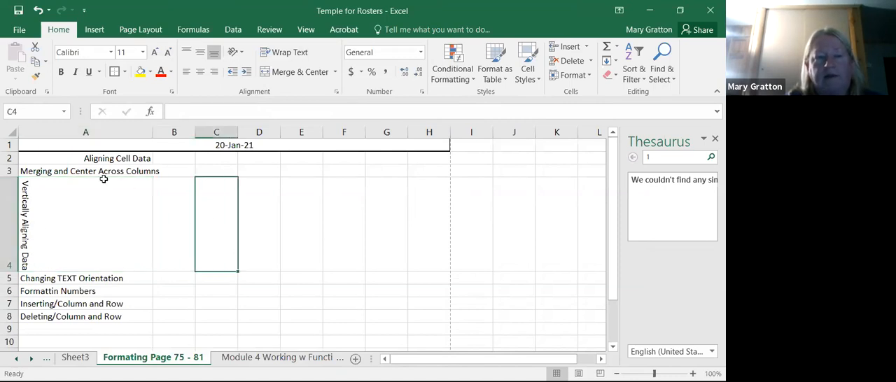
- Change the text orientation of cell A4 to -44 degrees
{"action": "left_click", "coordinate": [58, 196]}
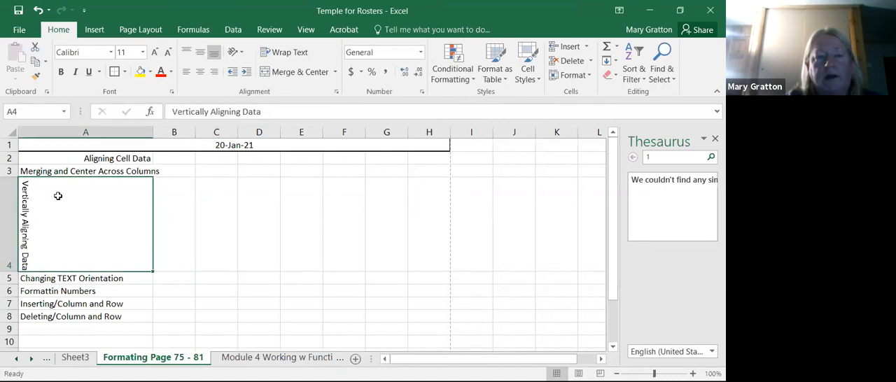
{"action": "left_click", "coordinate": [336, 95]}
{"action": "left_click_drag", "start_coordinate": [376, 191], "coordinate": [401, 181]}
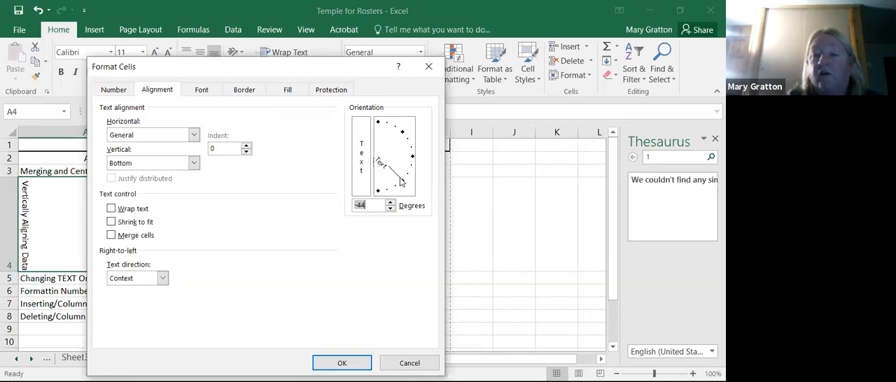
{"action": "left_click", "coordinate": [342, 363]}
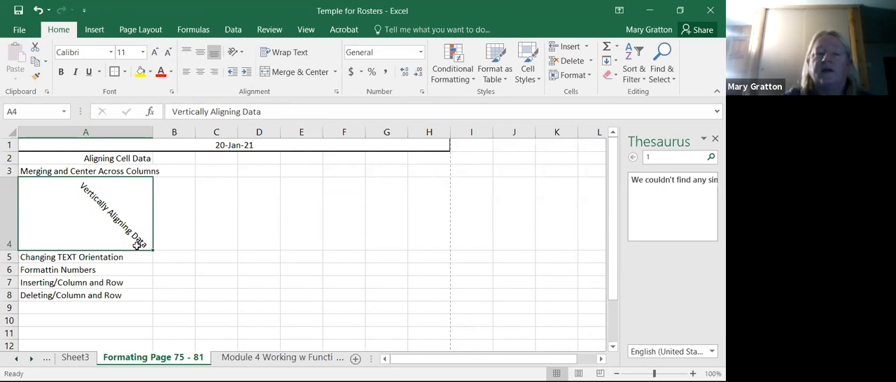
- Change the text orientation of the Vertically Aligning Data cell A4 so it slants diagonally upward
{"action": "left_click", "coordinate": [336, 92]}
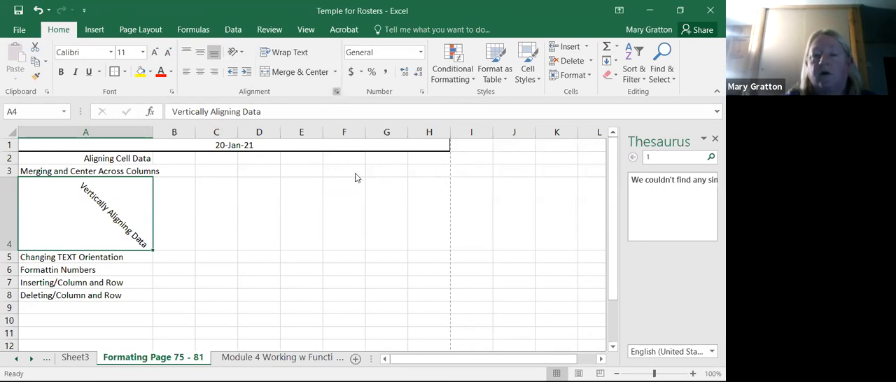
{"action": "left_click_drag", "start_coordinate": [402, 183], "coordinate": [403, 135]}
{"action": "left_click", "coordinate": [334, 366]}
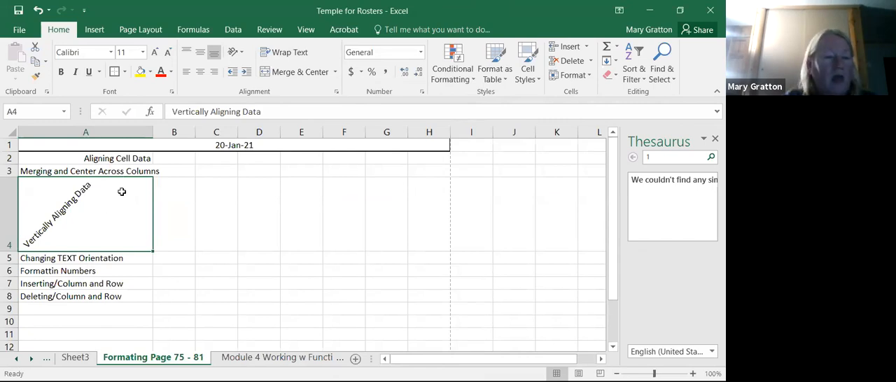
- Set the text direction of the Changing TEXT Orientation cell A5 to Right-to-Left, trying Left-to-Right first
{"action": "left_click", "coordinate": [72, 261]}
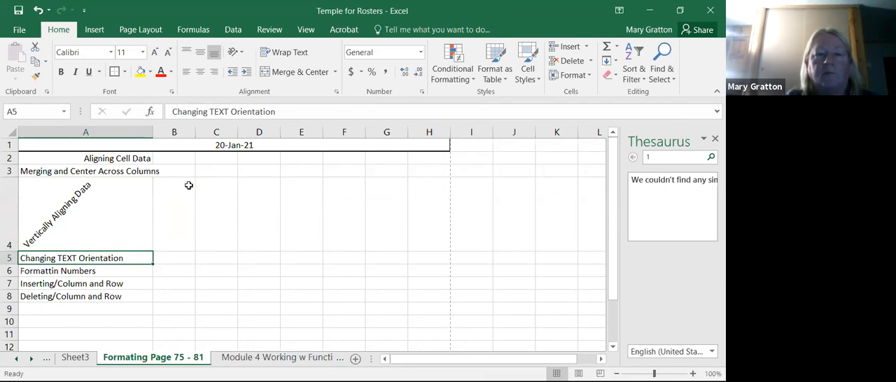
{"action": "left_click", "coordinate": [337, 92]}
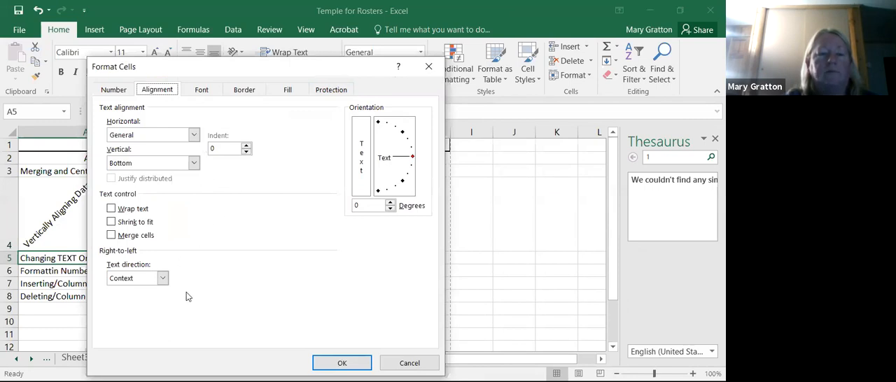
{"action": "left_click", "coordinate": [161, 282]}
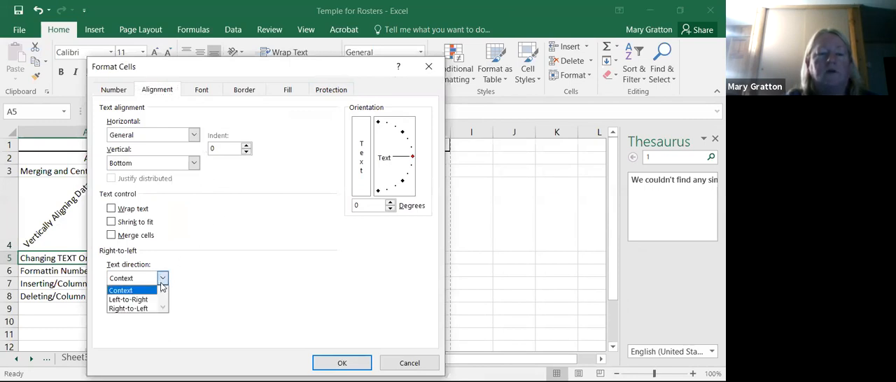
{"action": "left_click", "coordinate": [152, 301]}
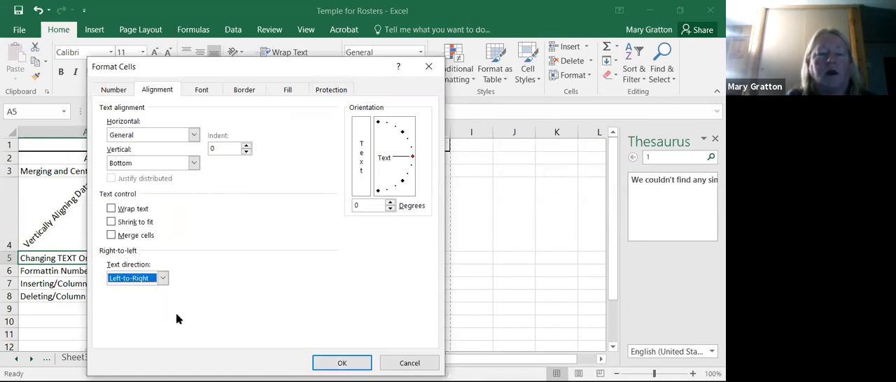
{"action": "left_click", "coordinate": [168, 278]}
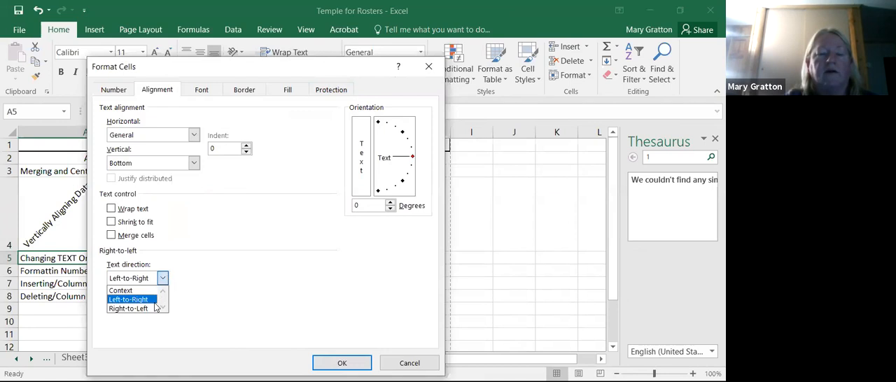
{"action": "left_click", "coordinate": [153, 309]}
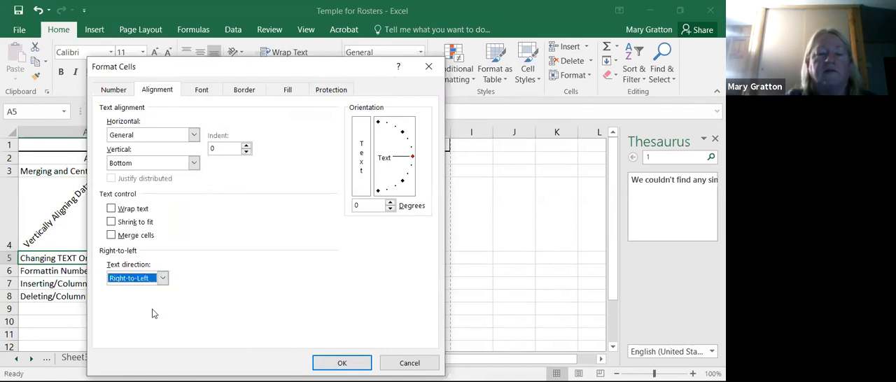
{"action": "left_click", "coordinate": [353, 370]}
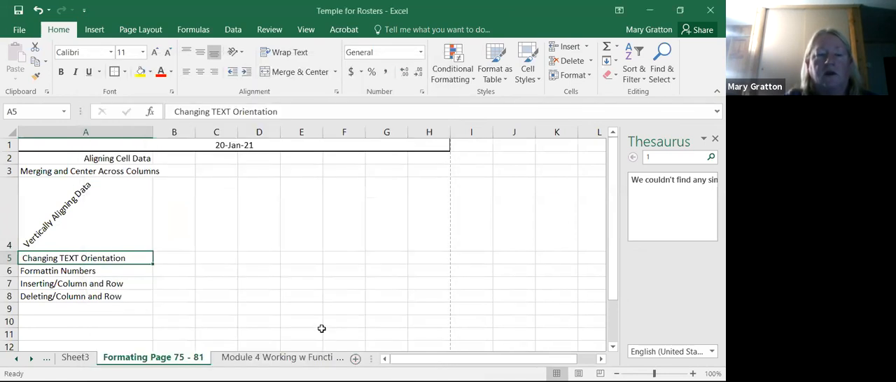
{"action": "left_click", "coordinate": [322, 333]}
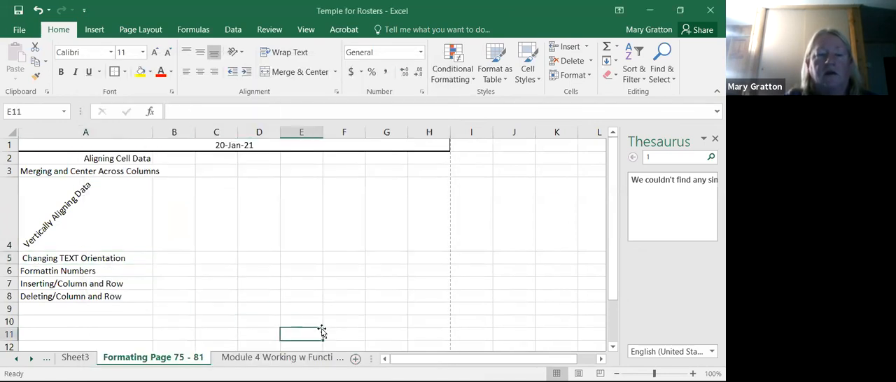
{"action": "left_click", "coordinate": [120, 258]}
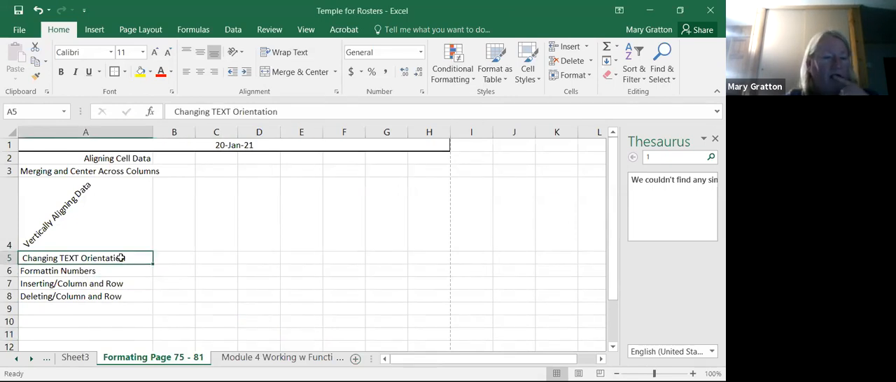
- Try the Time number format on the Formattin Numbers cell A6 and return it to General
{"action": "left_click", "coordinate": [99, 273]}
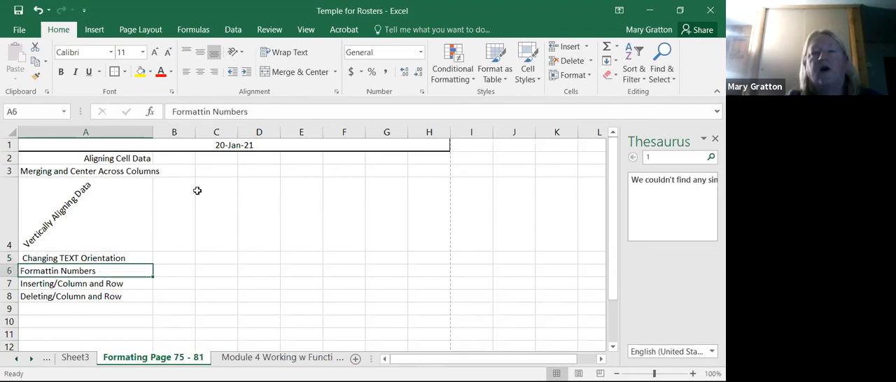
{"action": "left_click", "coordinate": [422, 52]}
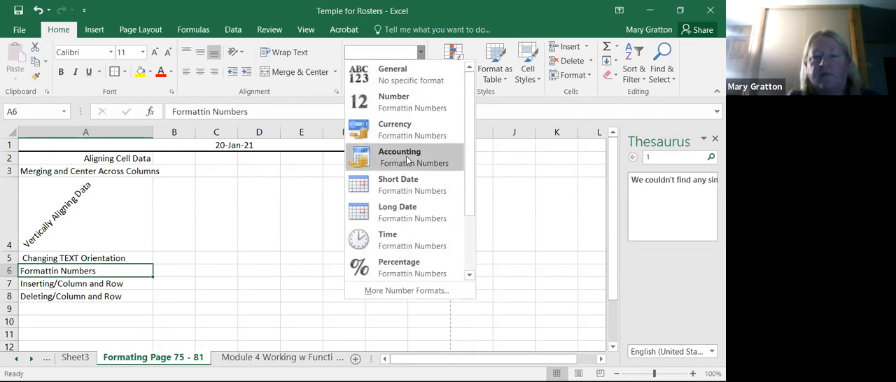
{"action": "left_click", "coordinate": [413, 240]}
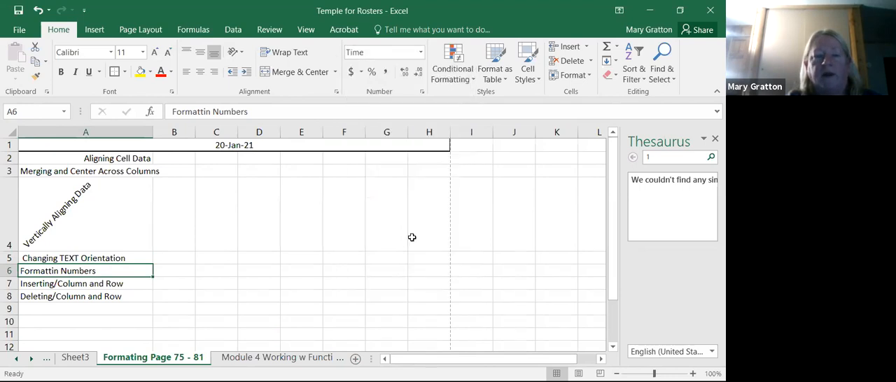
{"action": "left_click", "coordinate": [416, 52]}
{"action": "left_click", "coordinate": [420, 56]}
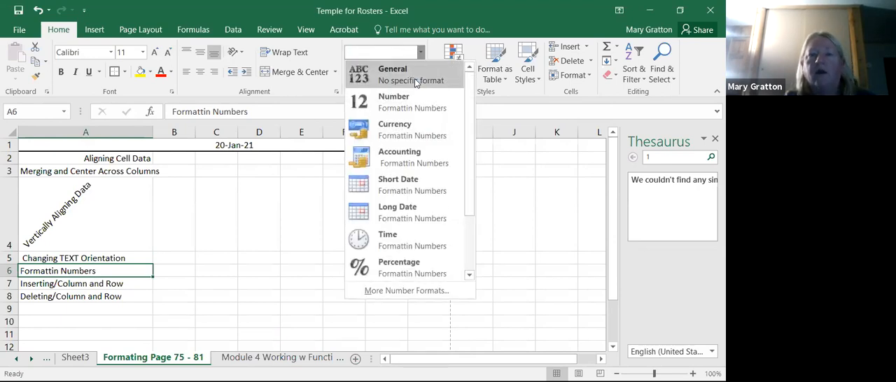
{"action": "left_click", "coordinate": [416, 77]}
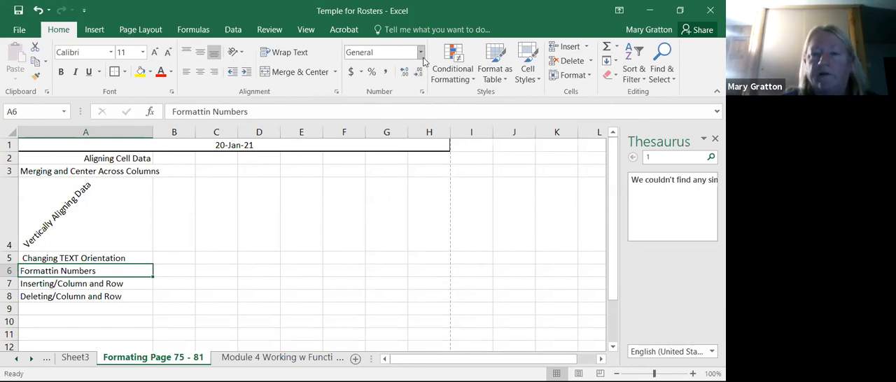
- Apply the Number format to cell A6 and switch it to Percentage
{"action": "left_click", "coordinate": [423, 61]}
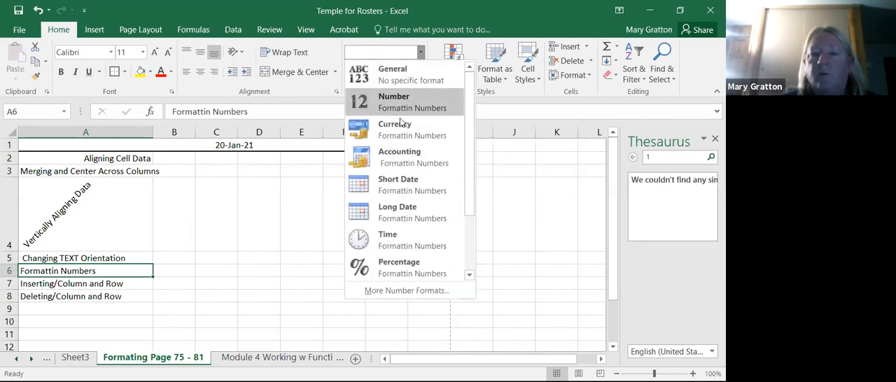
{"action": "left_click", "coordinate": [406, 95]}
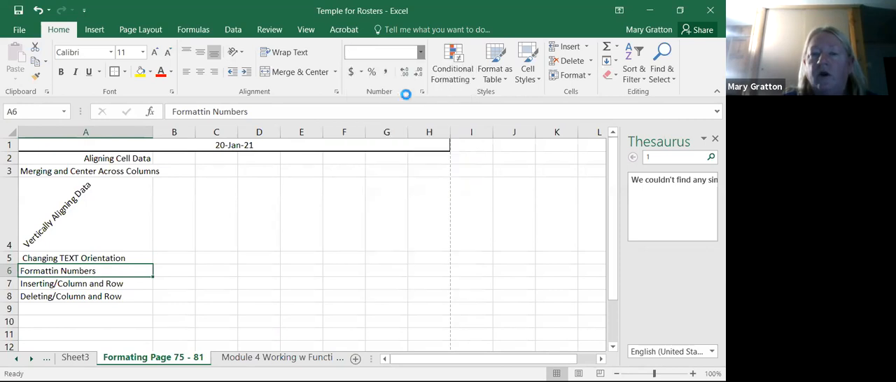
{"action": "left_click", "coordinate": [420, 54]}
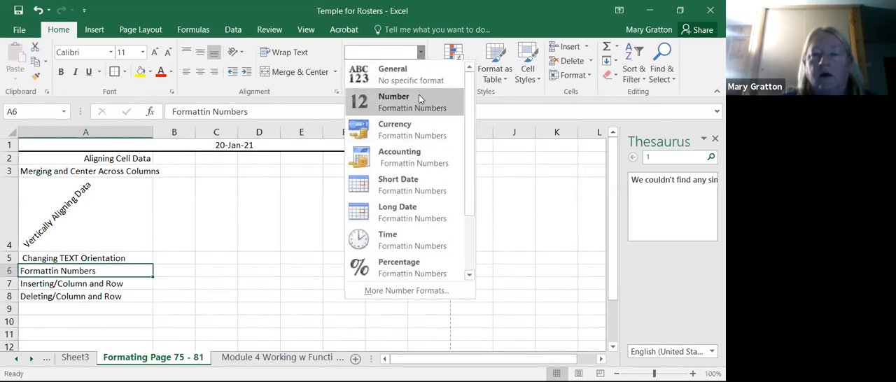
{"action": "left_click", "coordinate": [385, 270]}
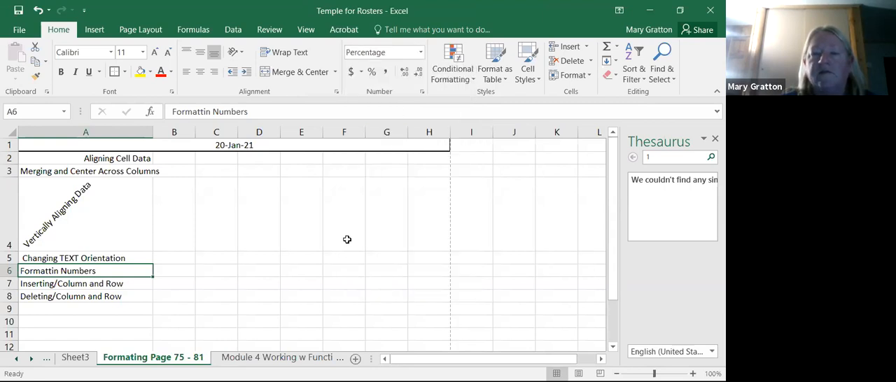
- Enter 50 in cell E3
{"action": "left_click", "coordinate": [311, 173]}
{"action": "type", "text": "50"}
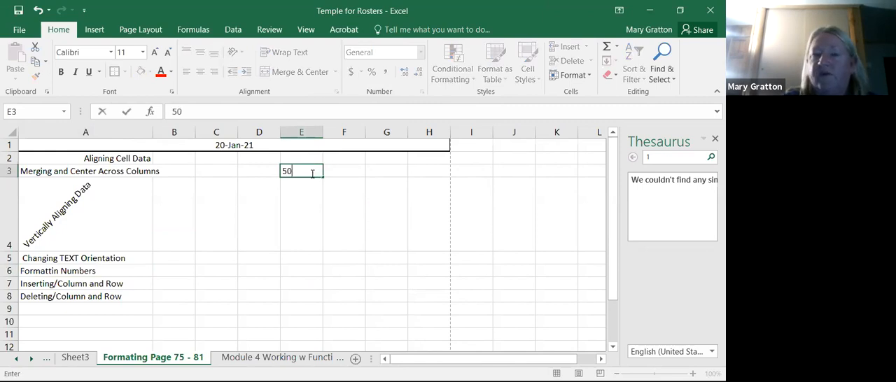
{"action": "key", "text": "Return"}
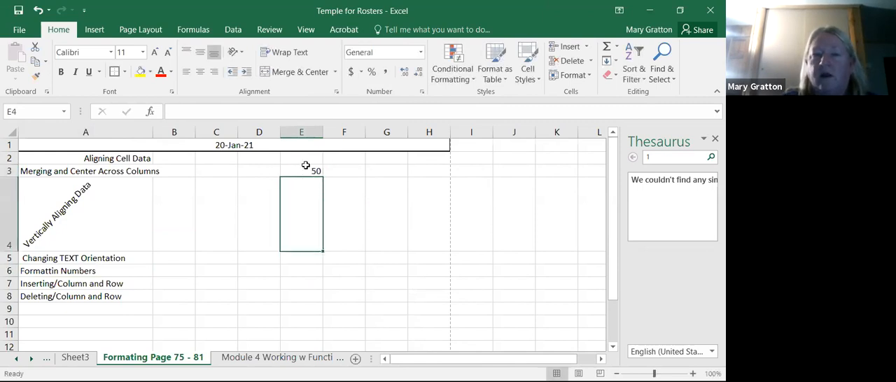
- Look over the available number formats for cell E3 and apply the percent style to it
{"action": "left_click", "coordinate": [307, 167]}
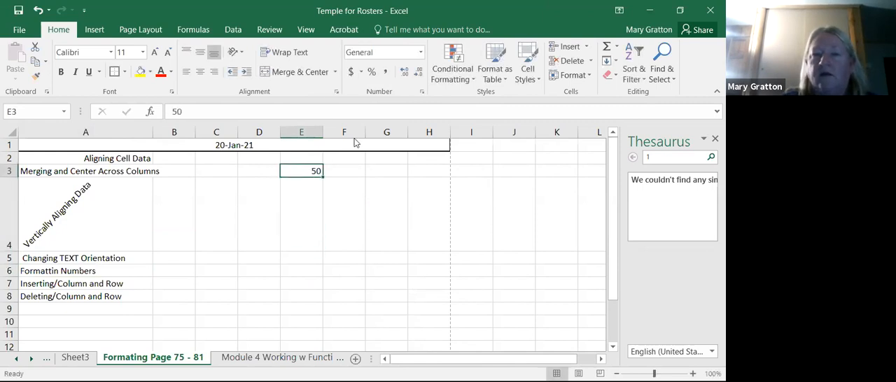
{"action": "left_click", "coordinate": [422, 51]}
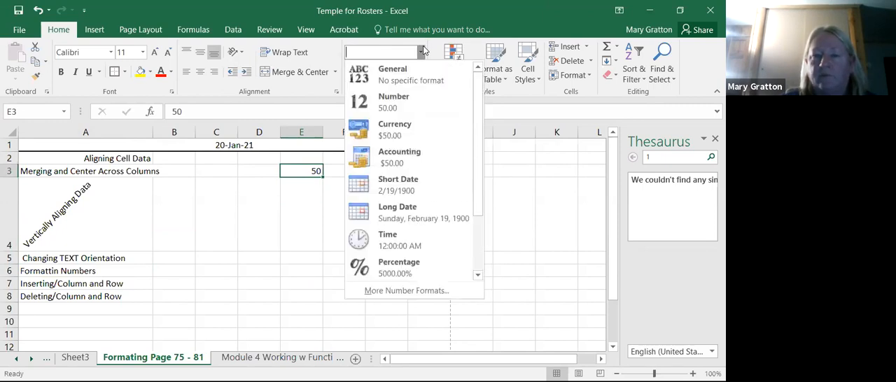
{"action": "left_click", "coordinate": [309, 338]}
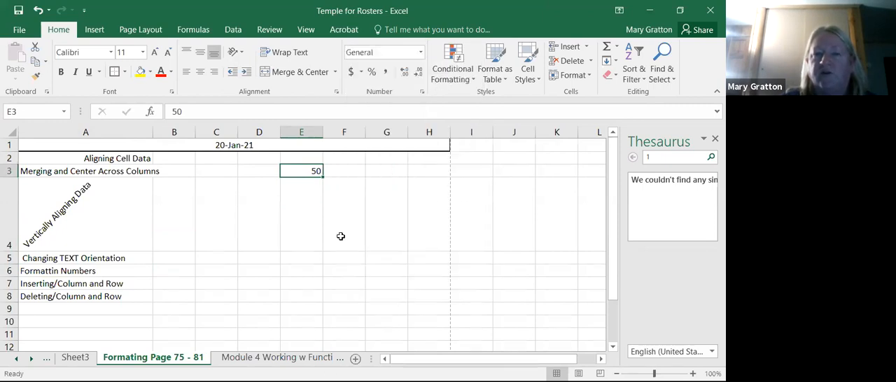
{"action": "left_click", "coordinate": [372, 72]}
{"action": "left_click", "coordinate": [311, 246]}
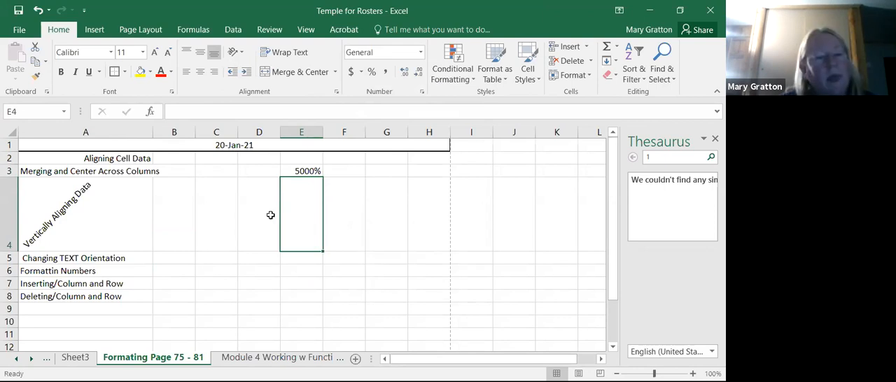
- Insert a blank sheet row above the Formattin Numbers row 6
{"action": "left_click", "coordinate": [103, 282]}
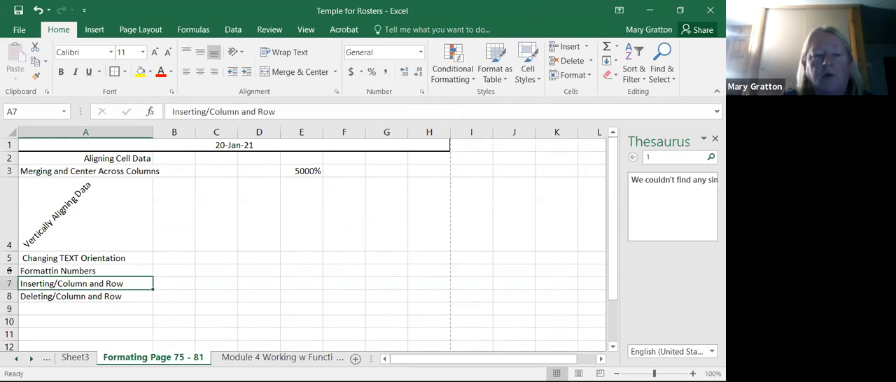
{"action": "left_click", "coordinate": [8, 271]}
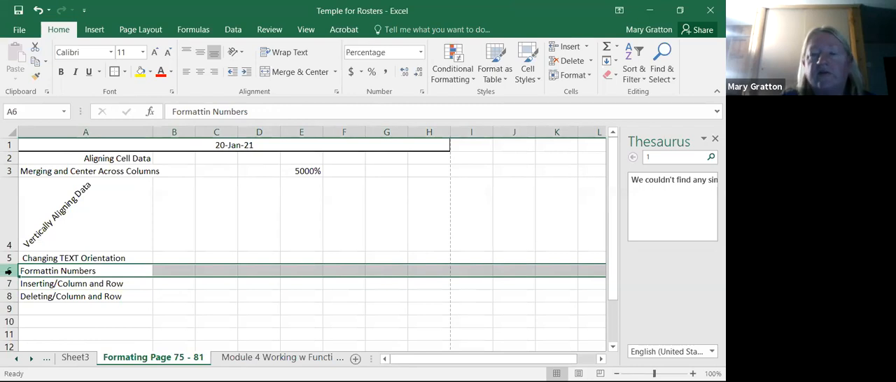
{"action": "left_click", "coordinate": [587, 47]}
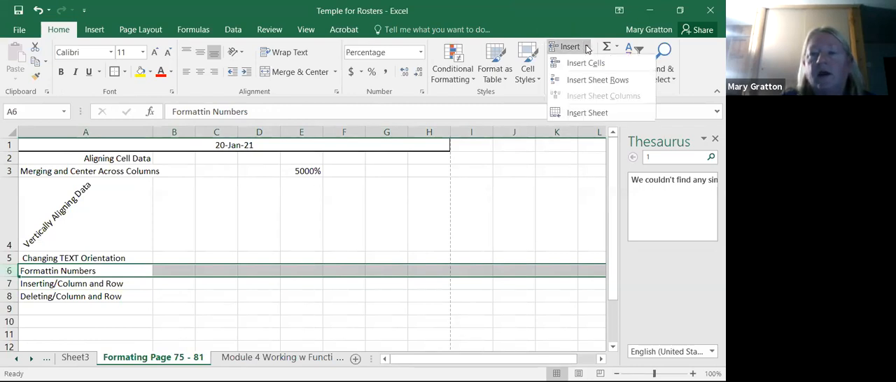
{"action": "left_click", "coordinate": [586, 81]}
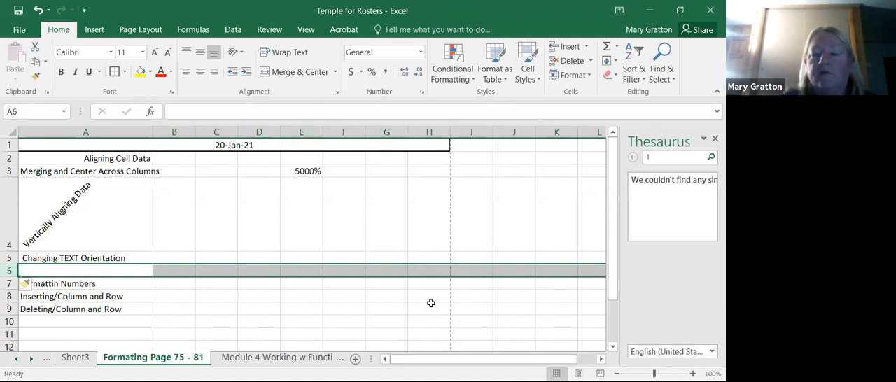
- Insert a blank sheet column at column J
{"action": "left_click_drag", "start_coordinate": [429, 362], "coordinate": [460, 347]}
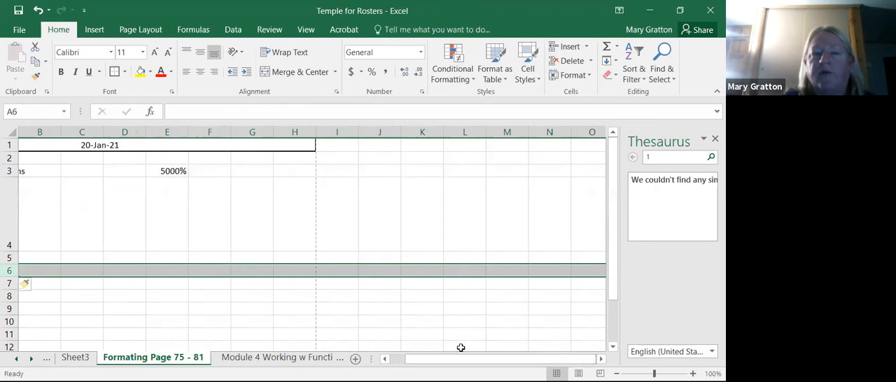
{"action": "left_click", "coordinate": [383, 129]}
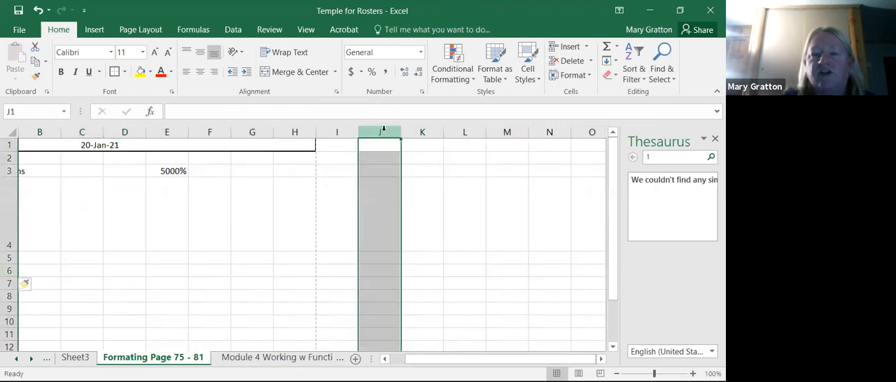
{"action": "left_click", "coordinate": [587, 47]}
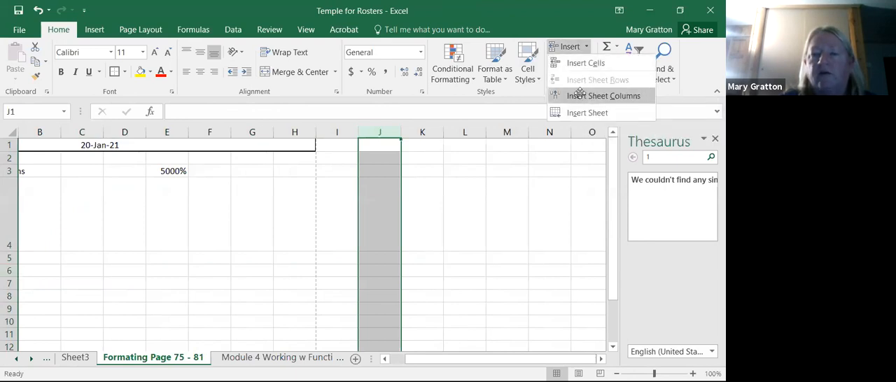
{"action": "left_click", "coordinate": [579, 95]}
{"action": "left_click", "coordinate": [507, 308]}
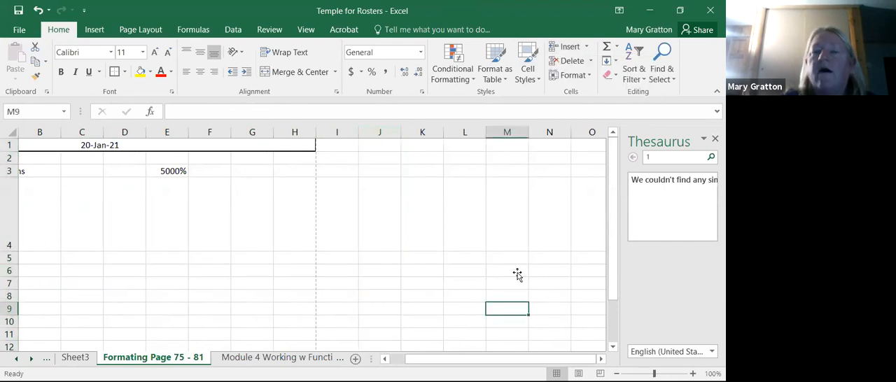
- Delete the blank sheet column J
{"action": "left_click", "coordinate": [388, 129]}
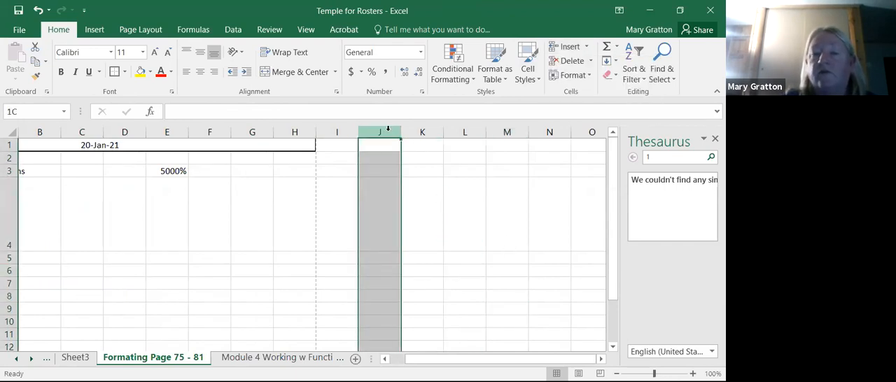
{"action": "left_click", "coordinate": [590, 61]}
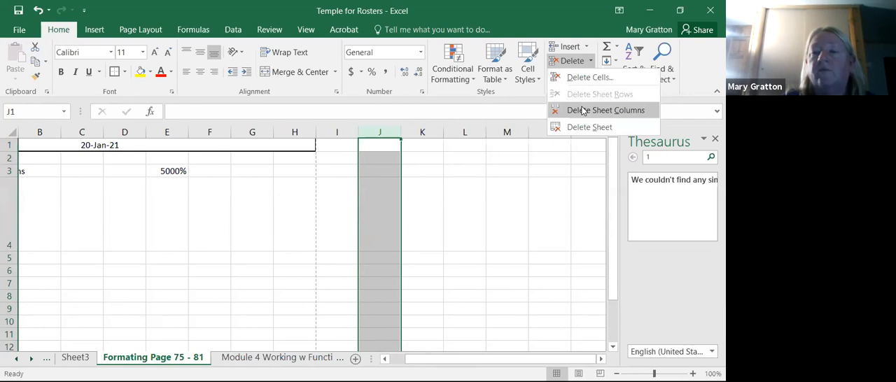
{"action": "left_click", "coordinate": [580, 109]}
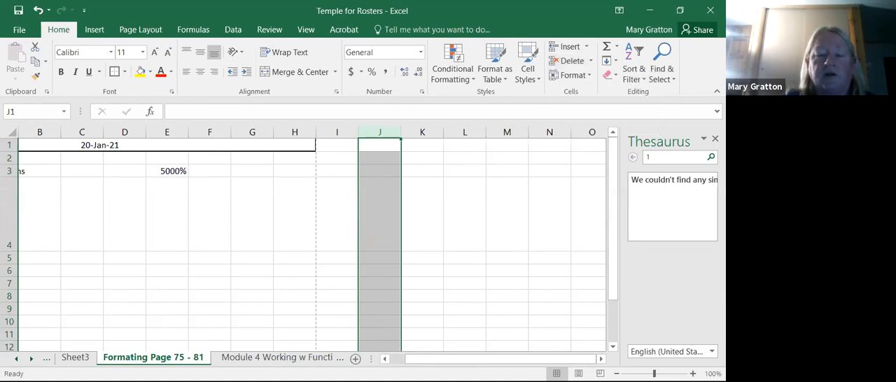
- Delete the blank sheet row 6 above the Formattin Numbers row
{"action": "left_click_drag", "start_coordinate": [443, 362], "coordinate": [319, 365]}
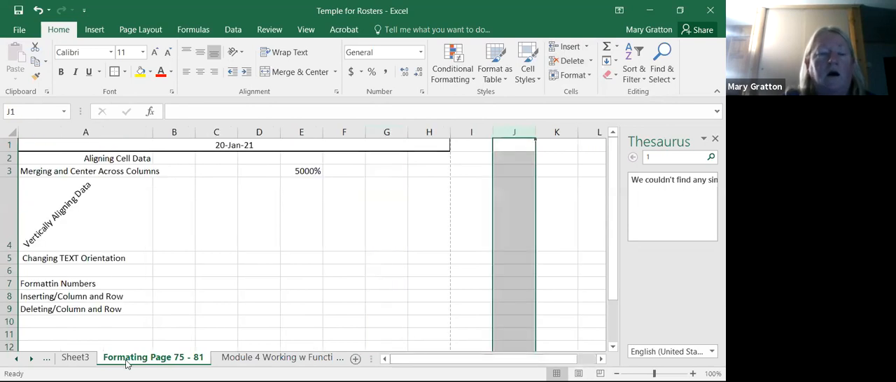
{"action": "left_click", "coordinate": [9, 271]}
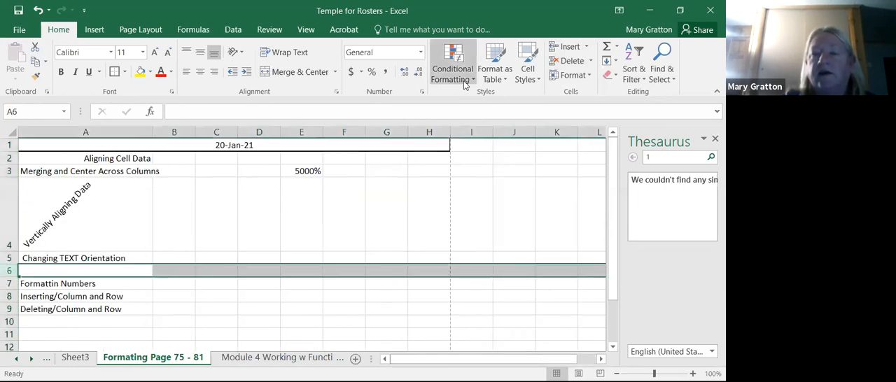
{"action": "left_click", "coordinate": [592, 61]}
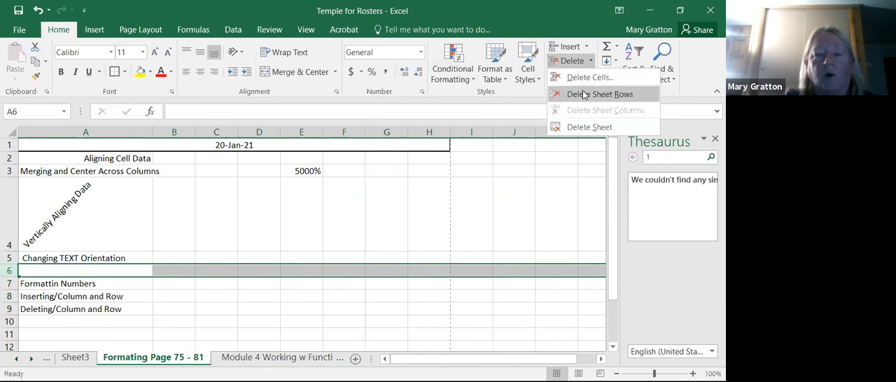
{"action": "left_click", "coordinate": [583, 94]}
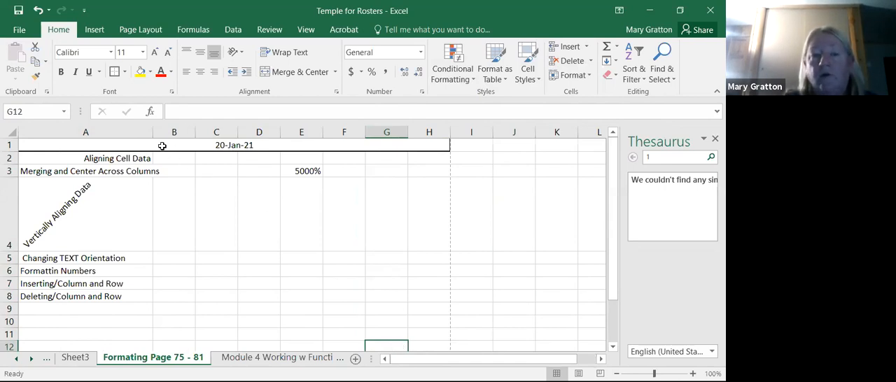
{"action": "left_click", "coordinate": [21, 146]}
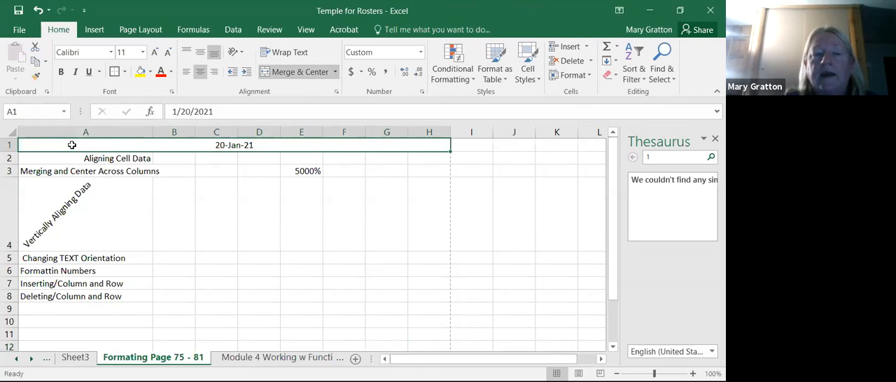
{"action": "left_click_drag", "start_coordinate": [90, 145], "coordinate": [104, 170]}
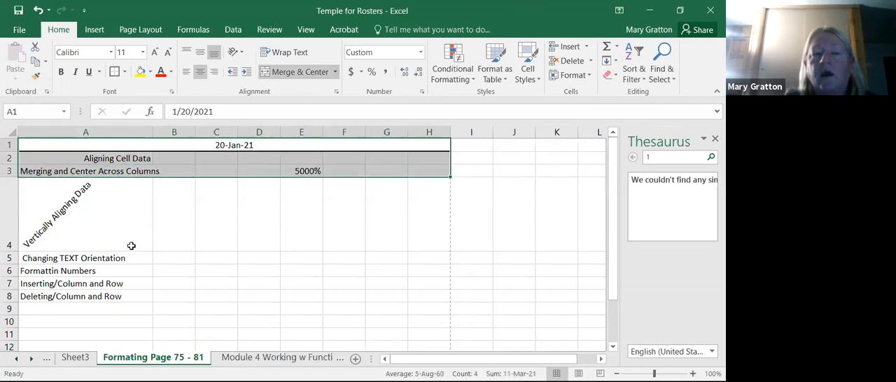
{"action": "left_click", "coordinate": [590, 61]}
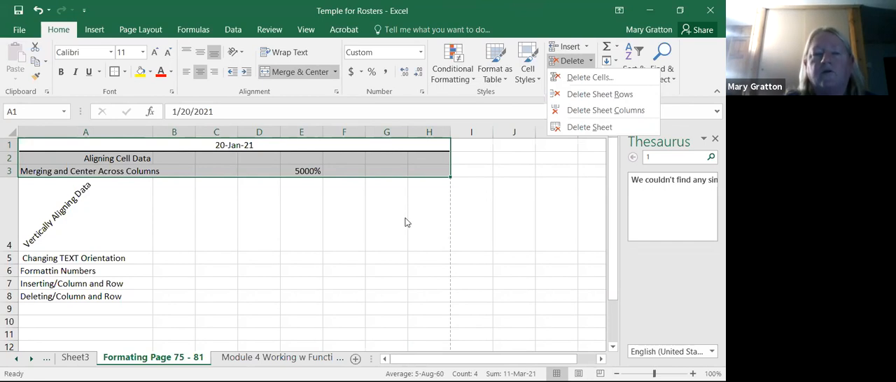
{"action": "key", "text": "Escape"}
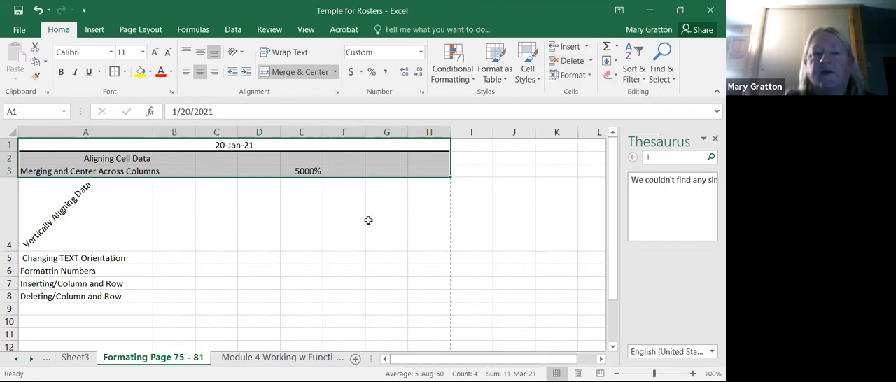
- Unmerge the date heading cell that spans A1:H1
{"action": "left_click", "coordinate": [292, 143]}
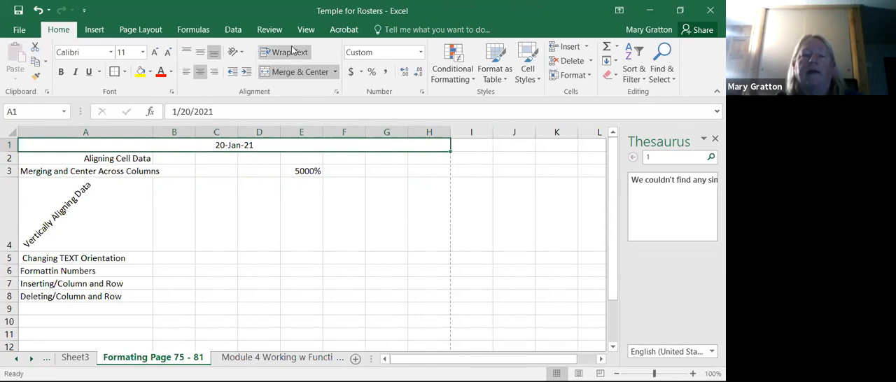
{"action": "left_click", "coordinate": [278, 73]}
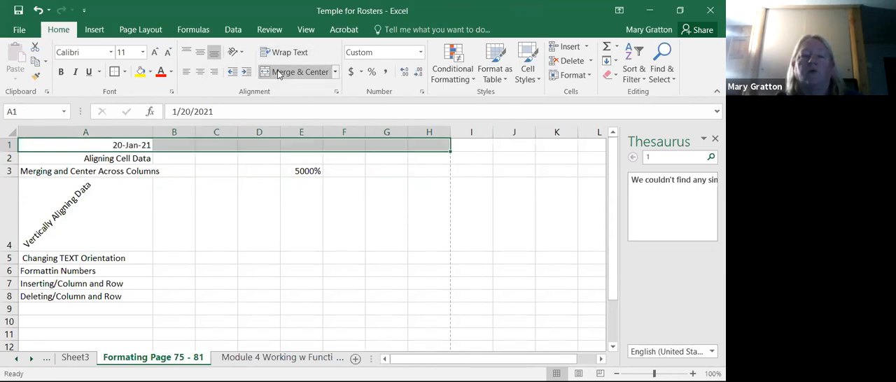
{"action": "left_click", "coordinate": [216, 237]}
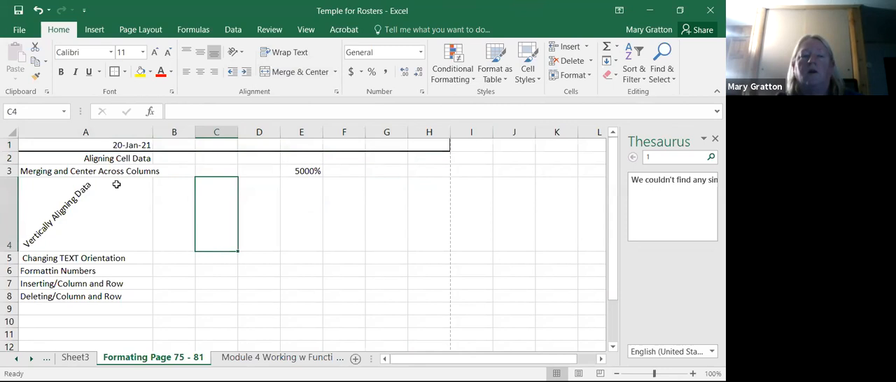
- Merge and center the whole range A1:H3 into one cell, accepting the loss of other values, and undo the merge
{"action": "left_click_drag", "start_coordinate": [121, 145], "coordinate": [422, 174]}
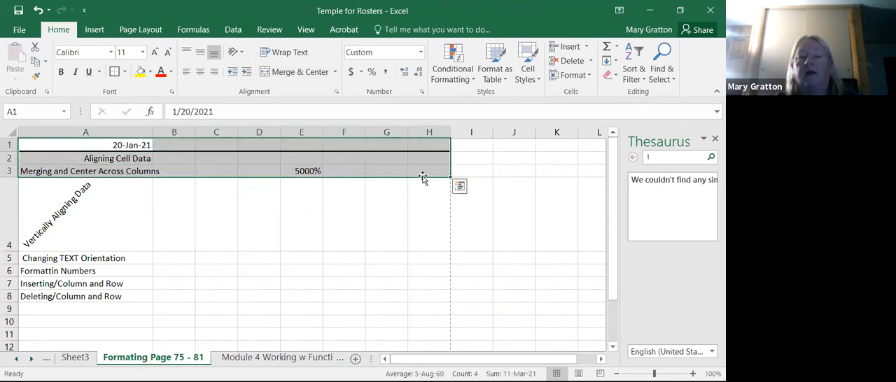
{"action": "left_click", "coordinate": [299, 71]}
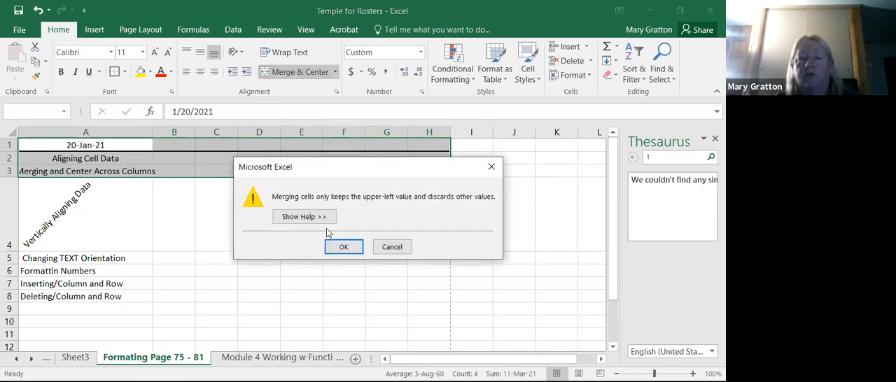
{"action": "left_click", "coordinate": [340, 246]}
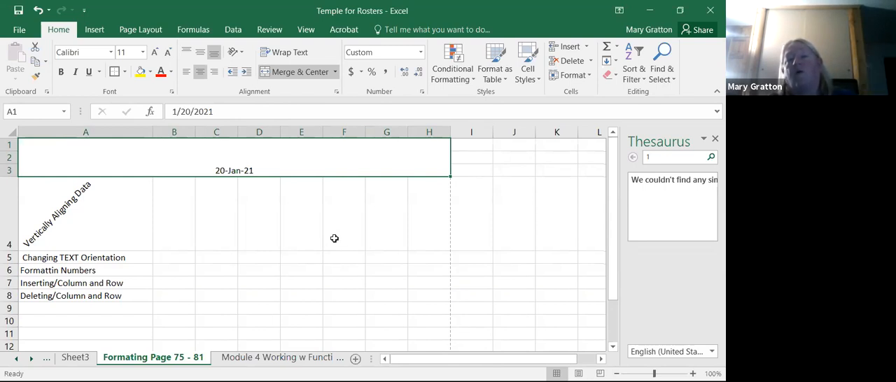
{"action": "left_click", "coordinate": [38, 10]}
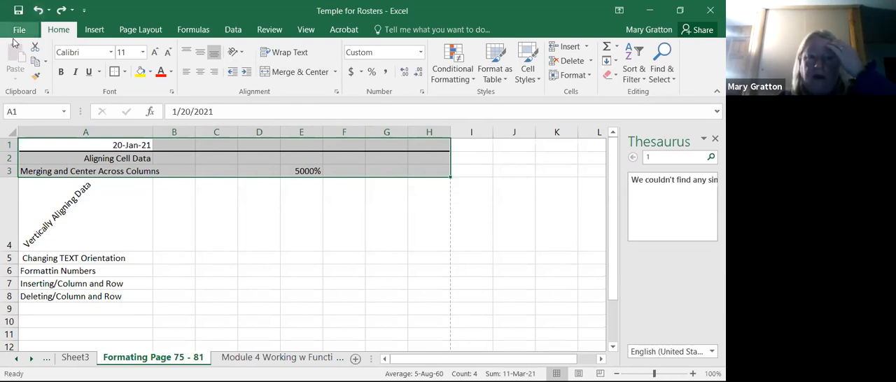
- Merge and center the date in row 1 across columns A to H
{"action": "left_click_drag", "start_coordinate": [36, 145], "coordinate": [418, 141]}
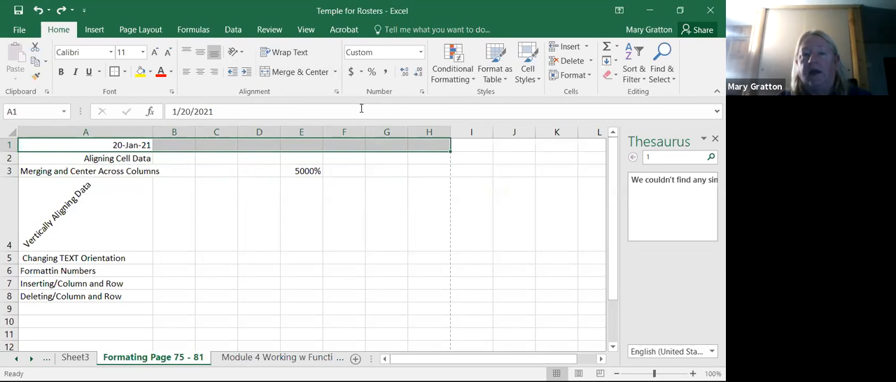
{"action": "left_click", "coordinate": [299, 71]}
{"action": "left_click", "coordinate": [208, 207]}
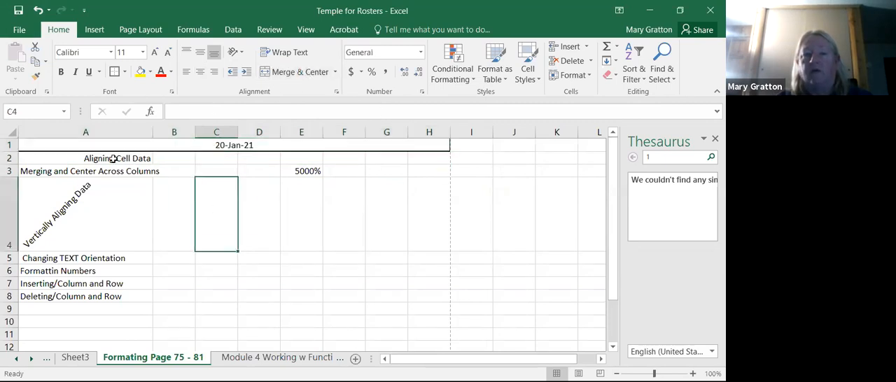
- Try to merge and center the Aligning Cell Data heading with rows 1 and 2 selected together
{"action": "left_click_drag", "start_coordinate": [101, 158], "coordinate": [291, 134]}
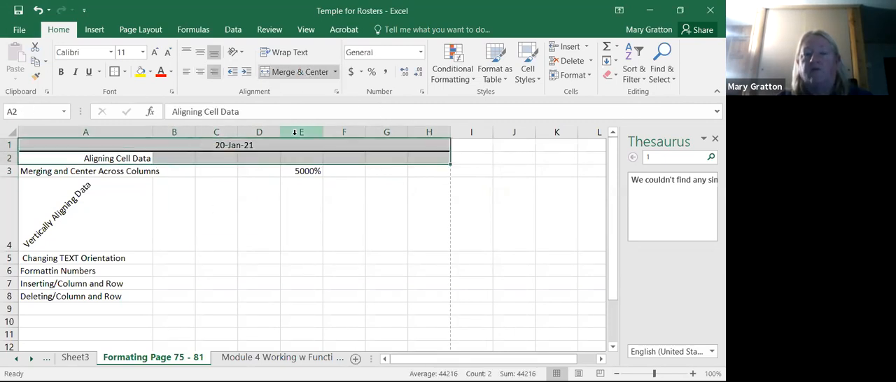
{"action": "left_click", "coordinate": [296, 72]}
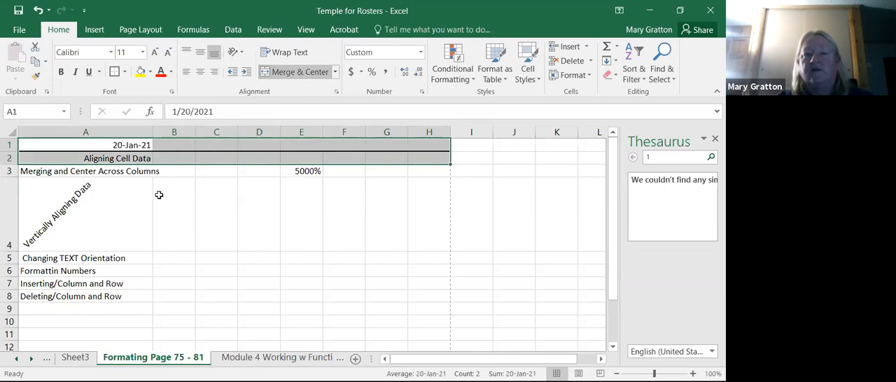
{"action": "left_click_drag", "start_coordinate": [114, 171], "coordinate": [218, 173]}
{"action": "left_click", "coordinate": [218, 173]}
- Merge and center the Aligning Cell Data heading across A2:H2 and the date across A1:H1
{"action": "left_click", "coordinate": [124, 156]}
{"action": "left_click_drag", "start_coordinate": [124, 157], "coordinate": [431, 157]}
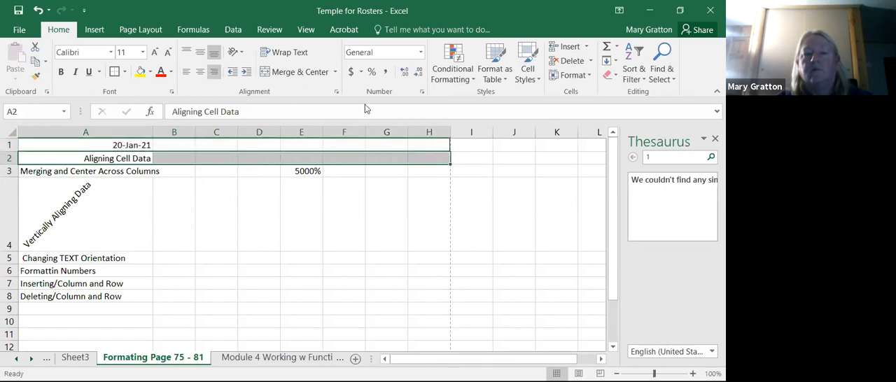
{"action": "left_click", "coordinate": [300, 71]}
{"action": "left_click_drag", "start_coordinate": [142, 145], "coordinate": [424, 134]}
{"action": "left_click", "coordinate": [267, 71]}
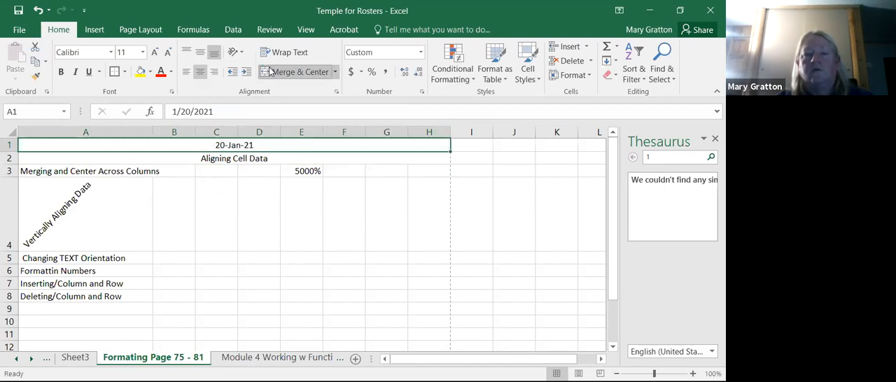
{"action": "left_click", "coordinate": [283, 224]}
- Merge and center the Merging and Center Across Columns heading across A3:H3, agreeing to discard the other values
{"action": "left_click_drag", "start_coordinate": [62, 169], "coordinate": [414, 167]}
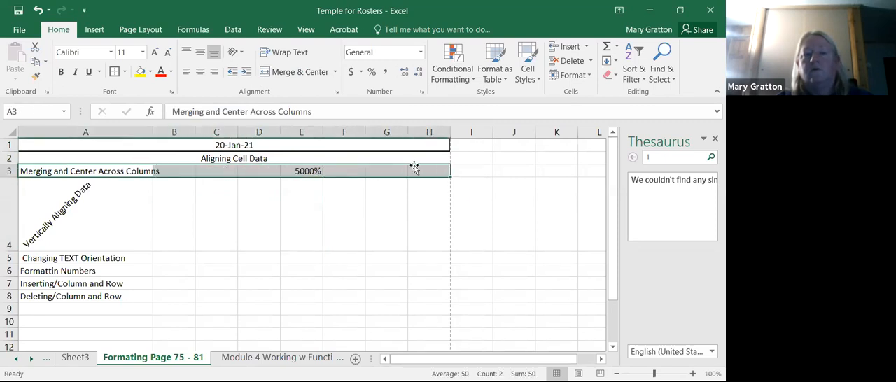
{"action": "left_click", "coordinate": [287, 76]}
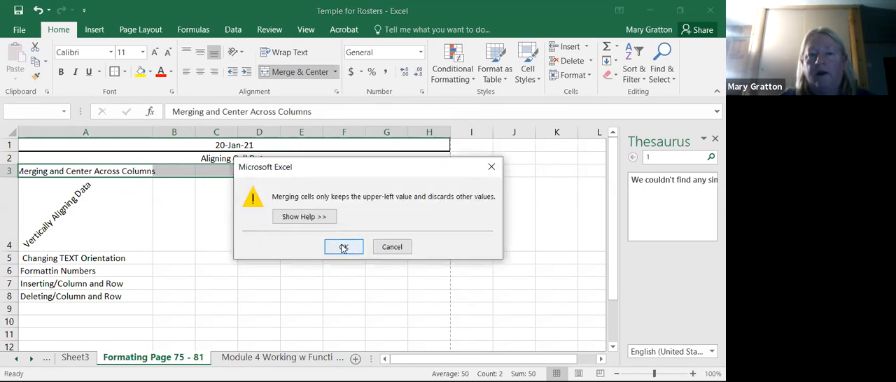
{"action": "left_click", "coordinate": [344, 248]}
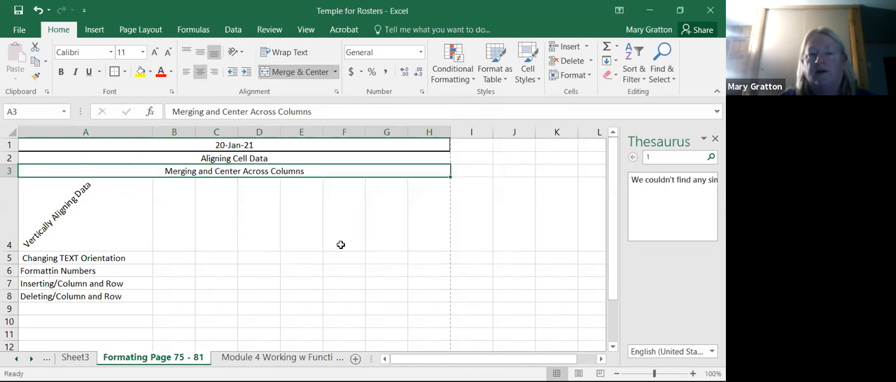
{"action": "left_click", "coordinate": [340, 235]}
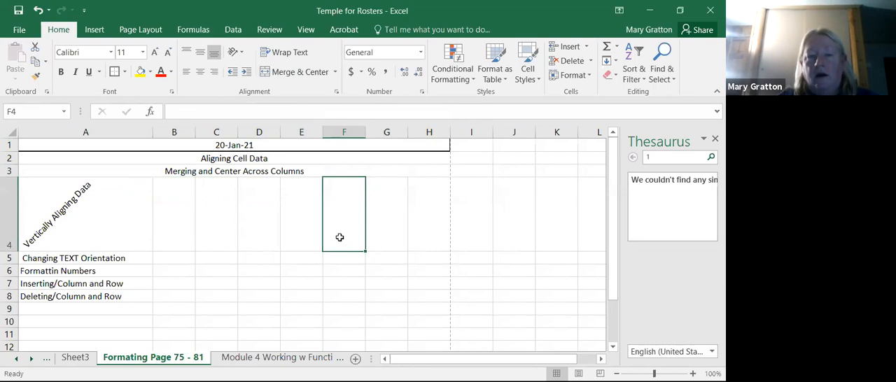
- Apply the currently loaded border style to the three merged headings in A1:H3
{"action": "left_click_drag", "start_coordinate": [256, 145], "coordinate": [310, 169]}
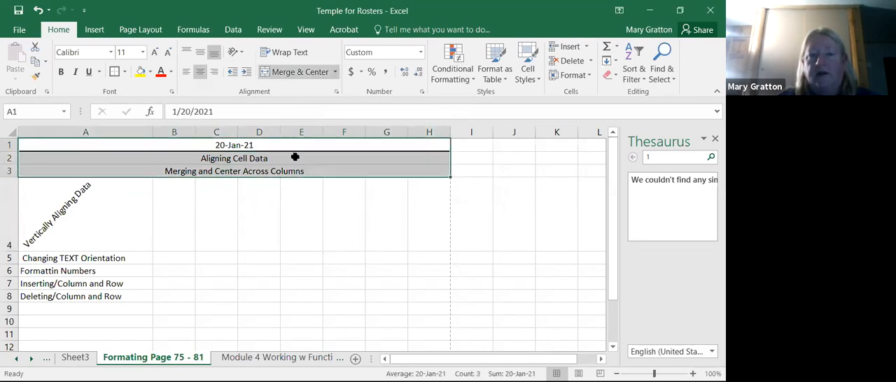
{"action": "left_click", "coordinate": [115, 73]}
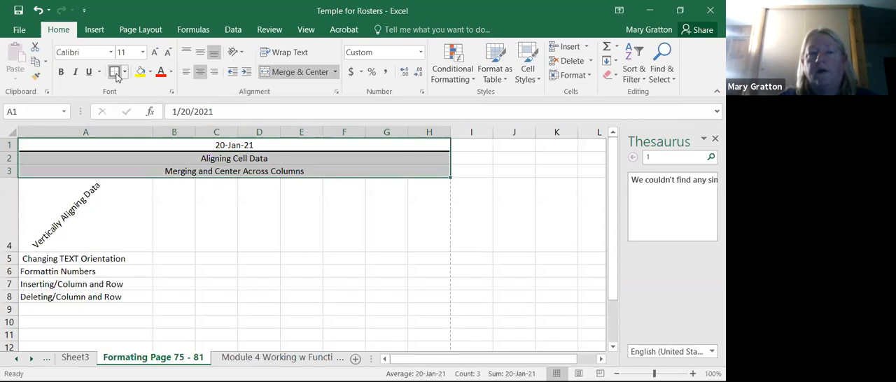
{"action": "left_click", "coordinate": [250, 245]}
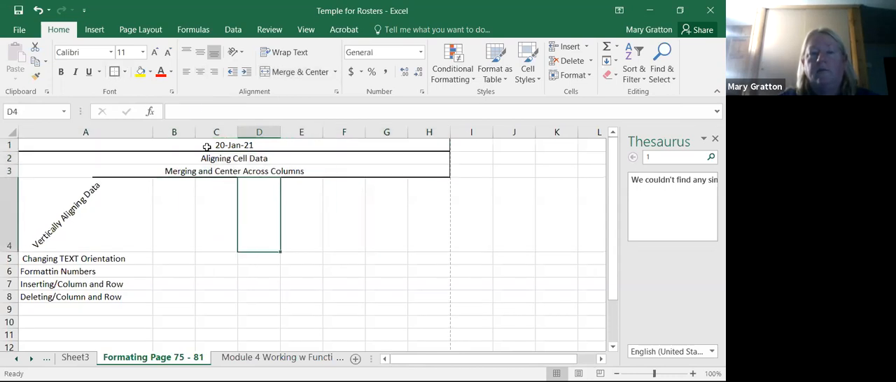
- Apply All Borders to the three merged heading rows in A1:H3
{"action": "left_click_drag", "start_coordinate": [207, 147], "coordinate": [256, 165]}
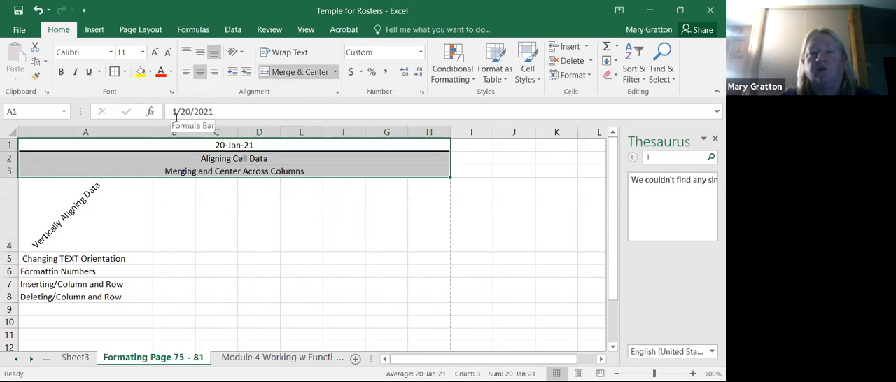
{"action": "left_click", "coordinate": [125, 72]}
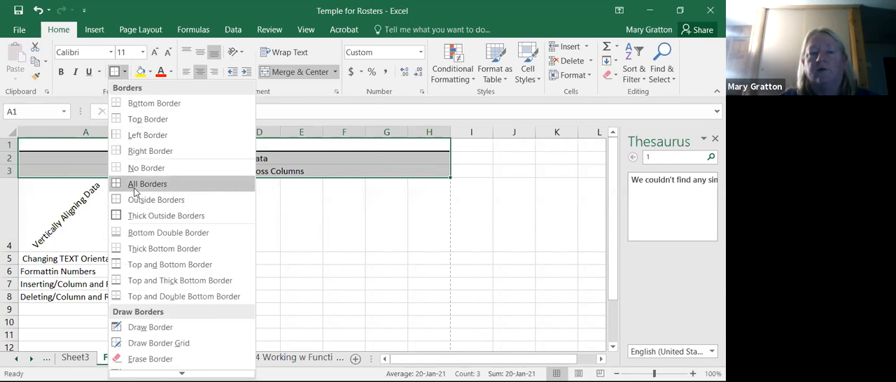
{"action": "left_click", "coordinate": [135, 184]}
{"action": "left_click", "coordinate": [233, 241]}
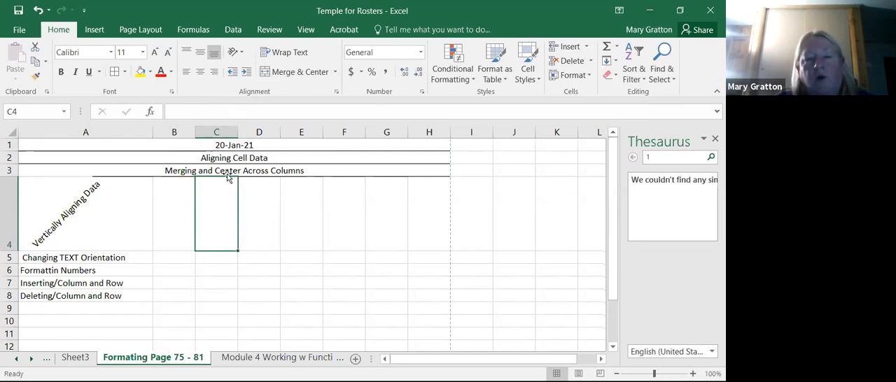
- Fill the merged date heading in row 1 with yellow
{"action": "left_click", "coordinate": [202, 146]}
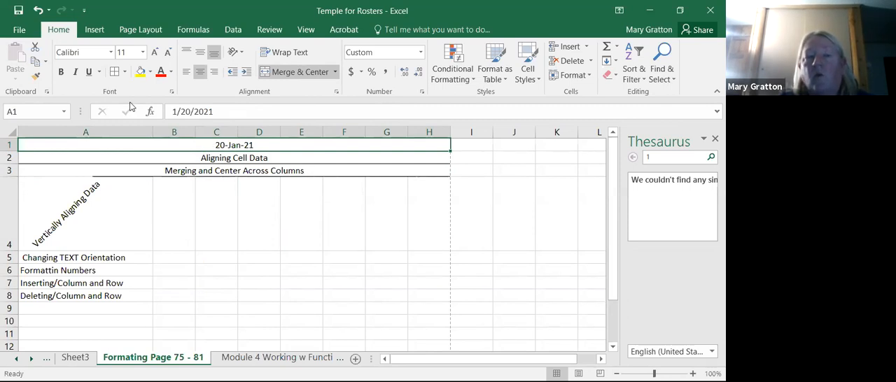
{"action": "left_click", "coordinate": [141, 72]}
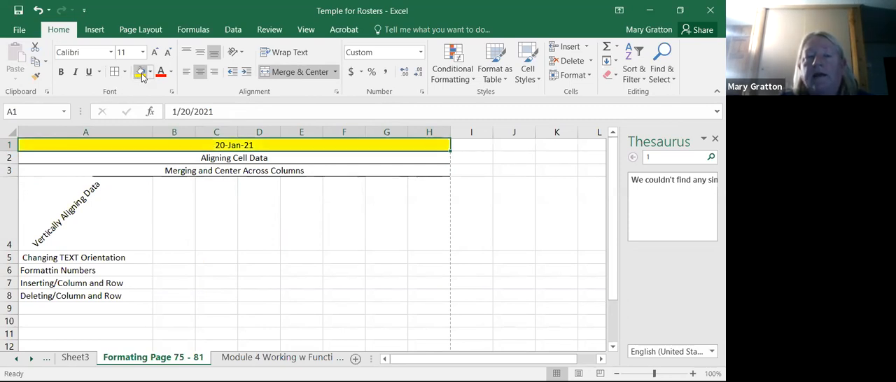
{"action": "left_click", "coordinate": [231, 259]}
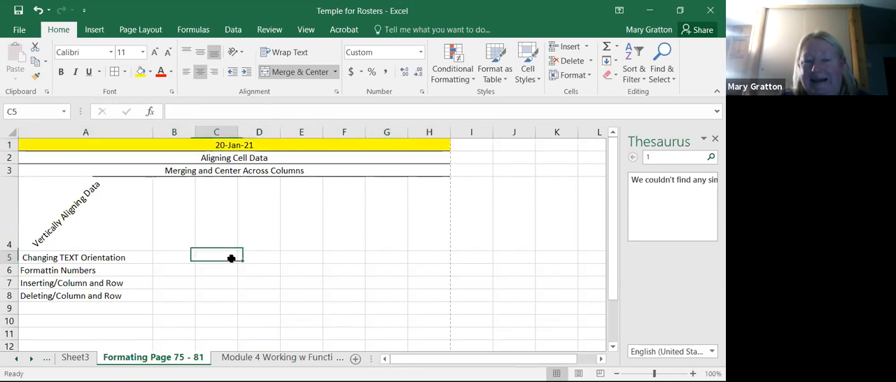
- Fill the merged Aligning Cell Data heading in row 2 with a dark orange theme color
{"action": "left_click", "coordinate": [203, 165]}
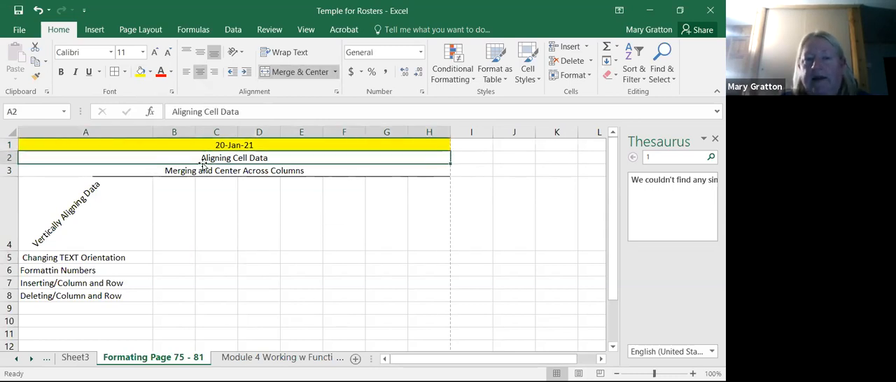
{"action": "left_click", "coordinate": [149, 73]}
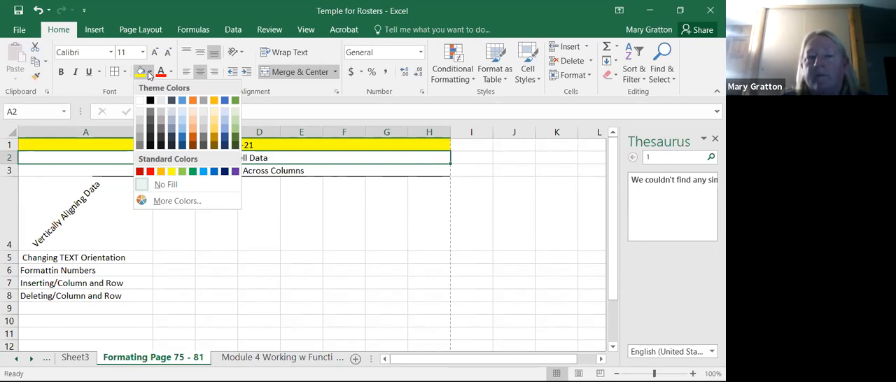
{"action": "left_click", "coordinate": [195, 143]}
{"action": "left_click", "coordinate": [203, 215]}
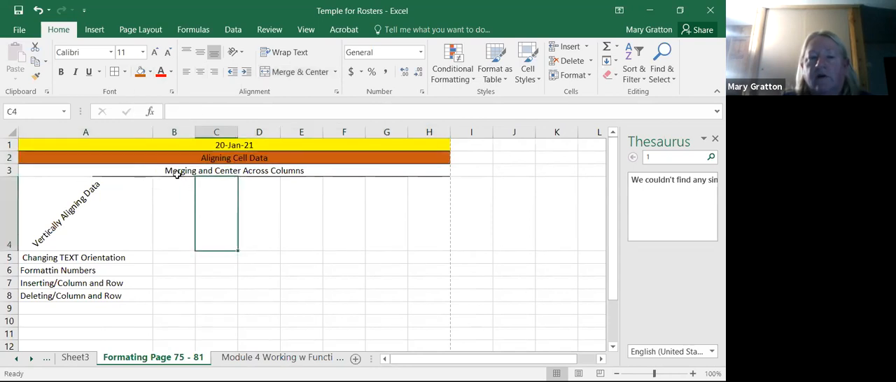
- Fill the merged Merging and Center Across Columns heading in row 3 with standard light blue
{"action": "left_click", "coordinate": [131, 172]}
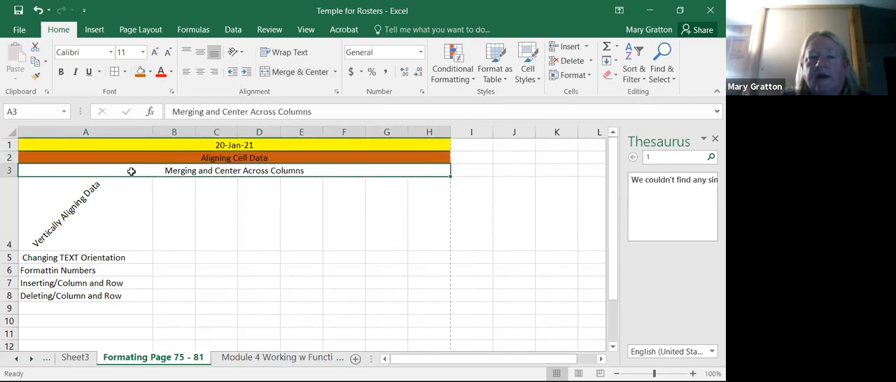
{"action": "left_click", "coordinate": [149, 72]}
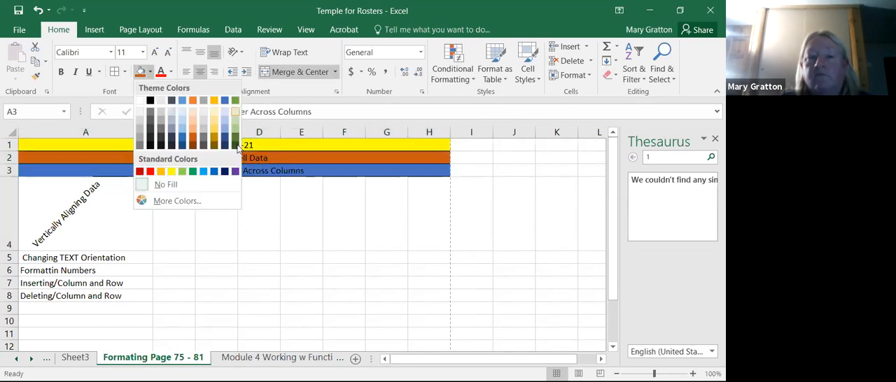
{"action": "left_click", "coordinate": [205, 172]}
{"action": "left_click", "coordinate": [235, 309]}
- Go to the Template for Rosters of TEAS sheet and examine its alternating row fill colors
{"action": "left_click", "coordinate": [16, 360]}
{"action": "left_click", "coordinate": [17, 360]}
{"action": "left_click", "coordinate": [17, 359]}
{"action": "left_click", "coordinate": [17, 360]}
{"action": "left_click", "coordinate": [17, 360]}
{"action": "left_click", "coordinate": [113, 356]}
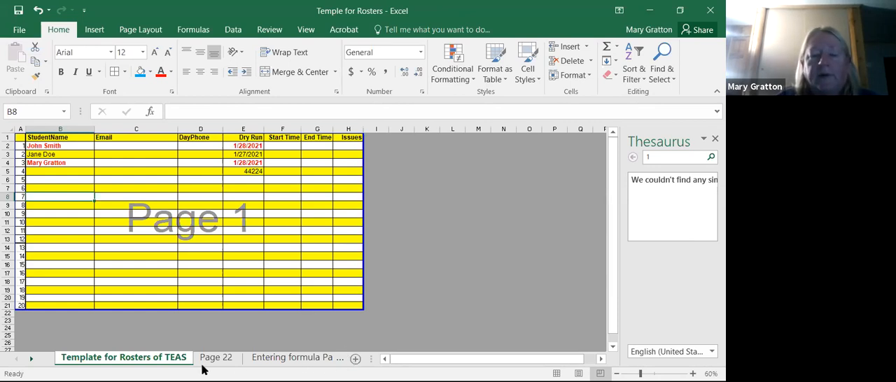
- Go to the Auto Fill Page 33 sheet and look over its month and number columns
{"action": "left_click", "coordinate": [33, 358]}
{"action": "left_click", "coordinate": [245, 358]}
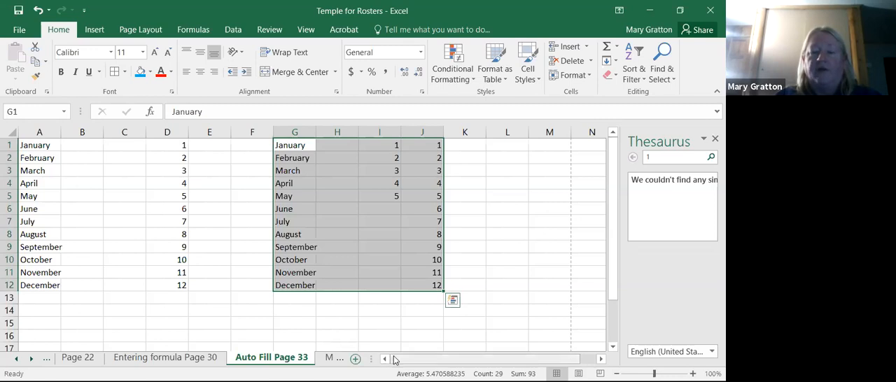
{"action": "left_click", "coordinate": [601, 359]}
{"action": "left_click", "coordinate": [600, 359]}
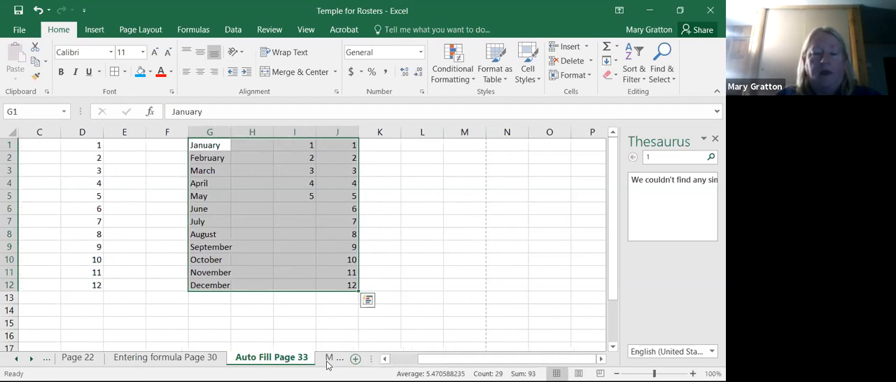
{"action": "key", "text": "Right"}
{"action": "key", "text": "Right"}
{"action": "key", "text": "Right"}
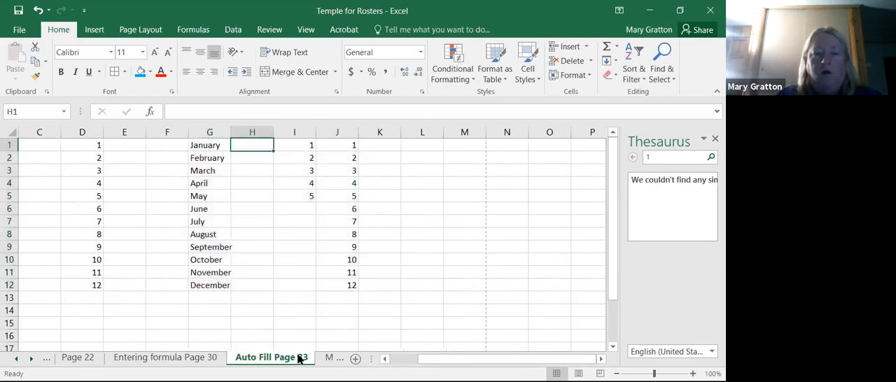
{"action": "key", "text": "Right"}
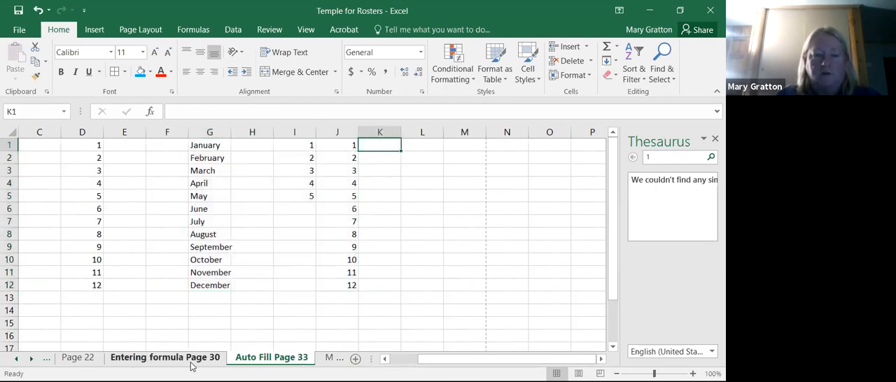
- Look through Sheet3 and the Office Clipboard Page 71 sheet, examining the formatted product tables
{"action": "left_click", "coordinate": [31, 359]}
{"action": "left_click", "coordinate": [31, 358]}
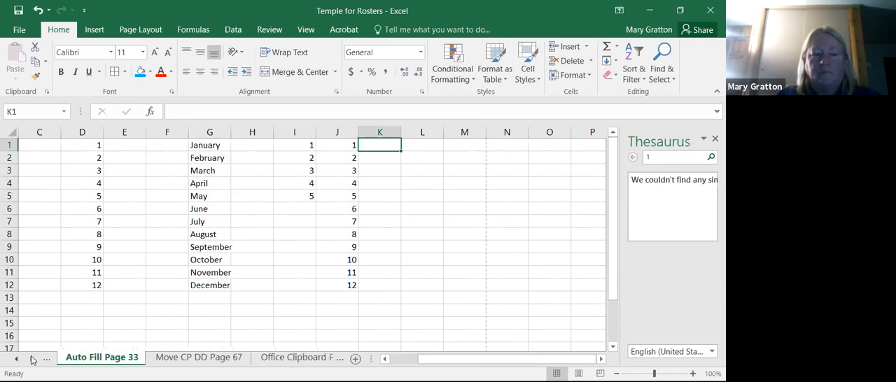
{"action": "left_click", "coordinate": [31, 359]}
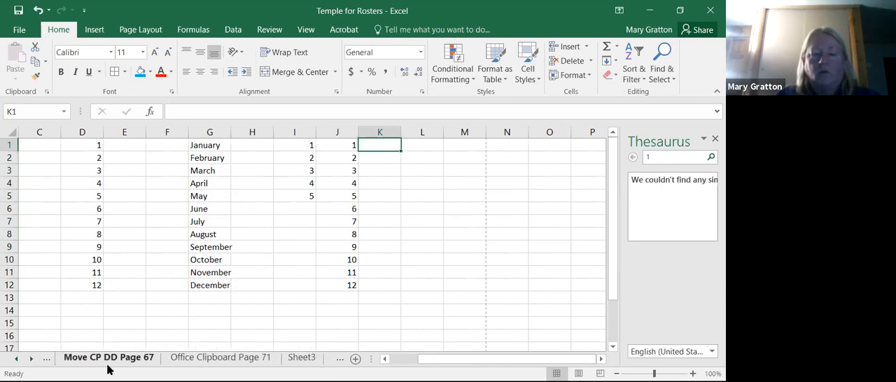
{"action": "left_click", "coordinate": [32, 359]}
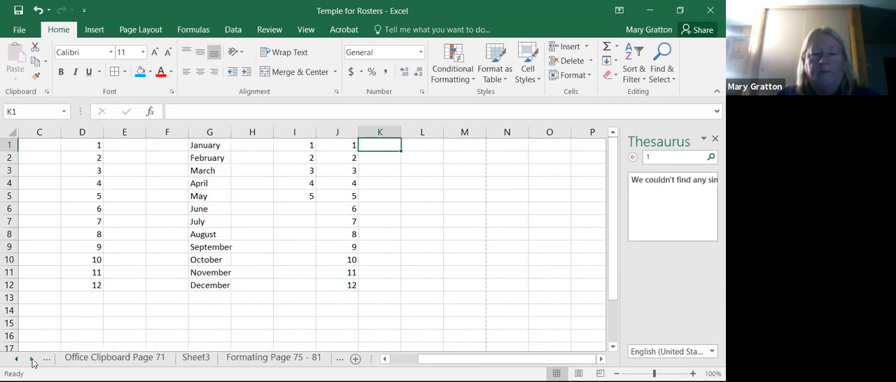
{"action": "left_click", "coordinate": [32, 359]}
{"action": "left_click", "coordinate": [75, 358]}
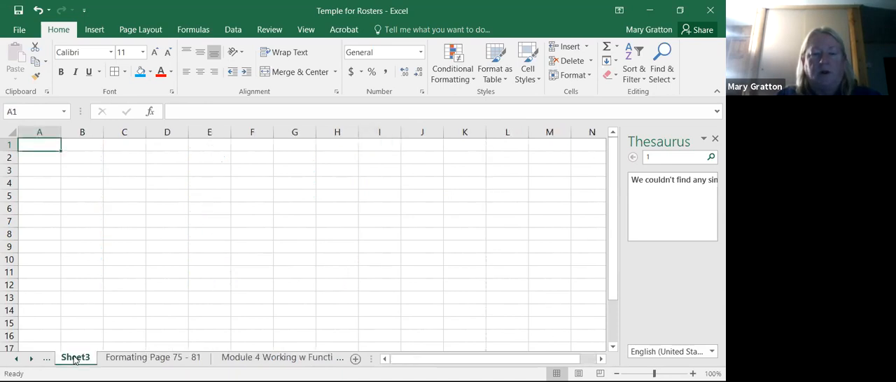
{"action": "left_click", "coordinate": [16, 359]}
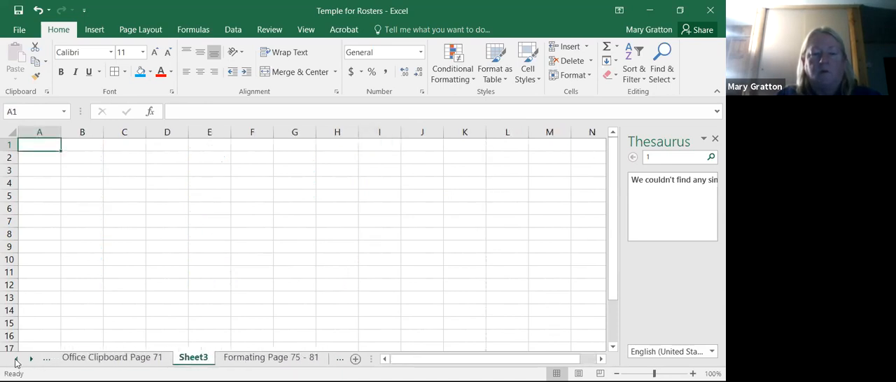
{"action": "left_click", "coordinate": [118, 357]}
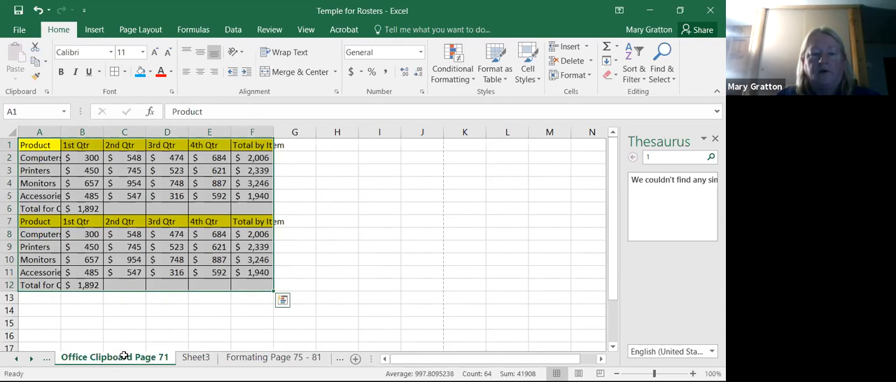
- Return to the Formating Page 75 - 81 sheet and turn on Wrap Text for cells C9 and A5
{"action": "left_click", "coordinate": [254, 358]}
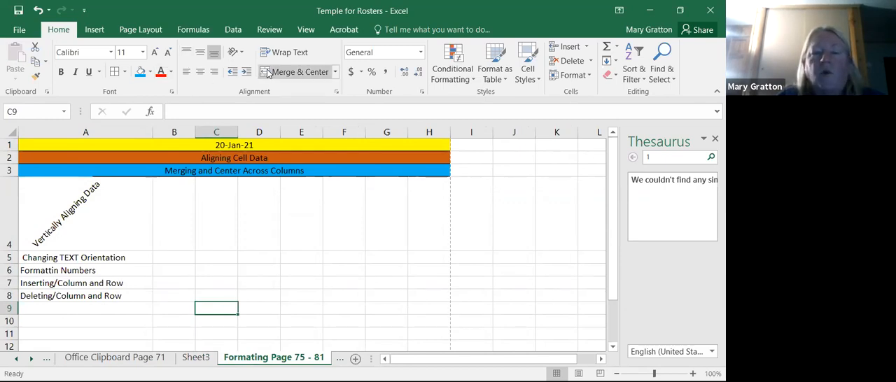
{"action": "left_click", "coordinate": [281, 51]}
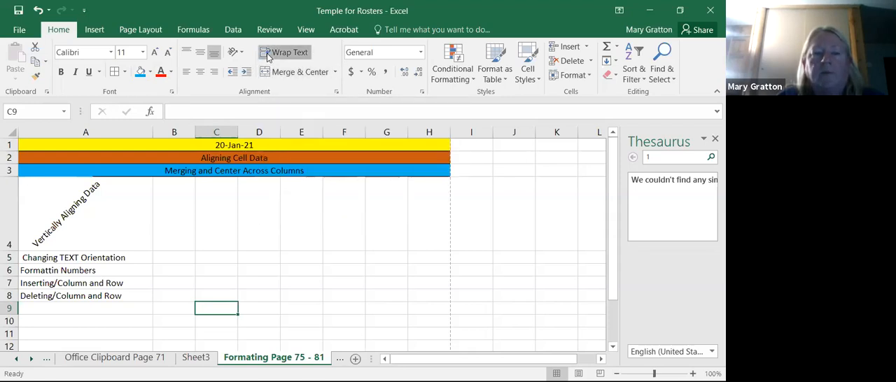
{"action": "left_click", "coordinate": [77, 257]}
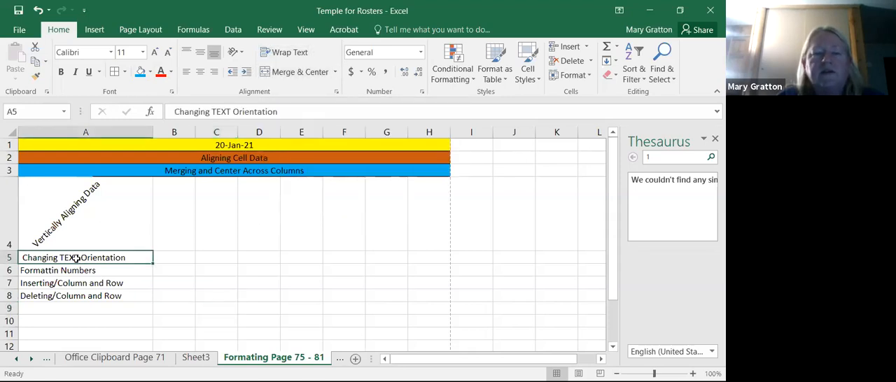
{"action": "left_click", "coordinate": [287, 53]}
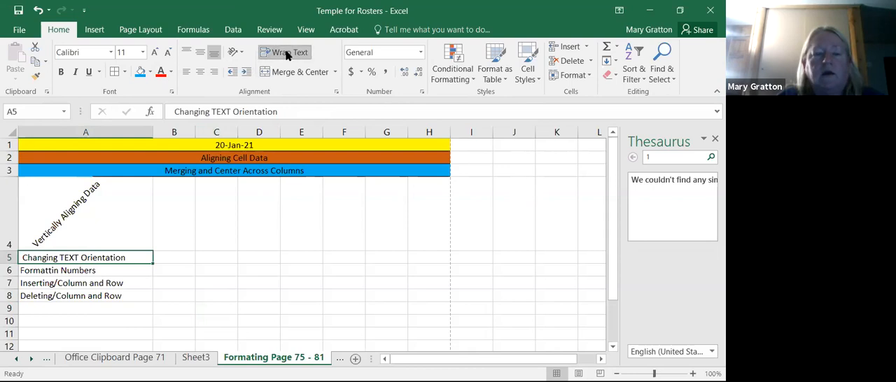
{"action": "left_click", "coordinate": [301, 108]}
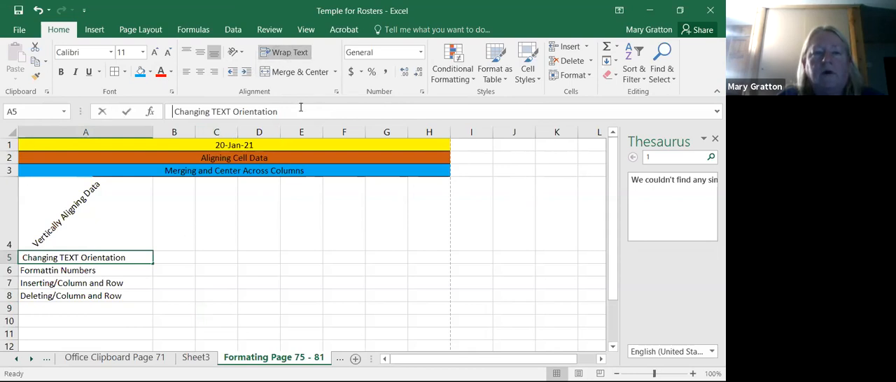
{"action": "key", "text": "Home"}
{"action": "type", "text": "o"}
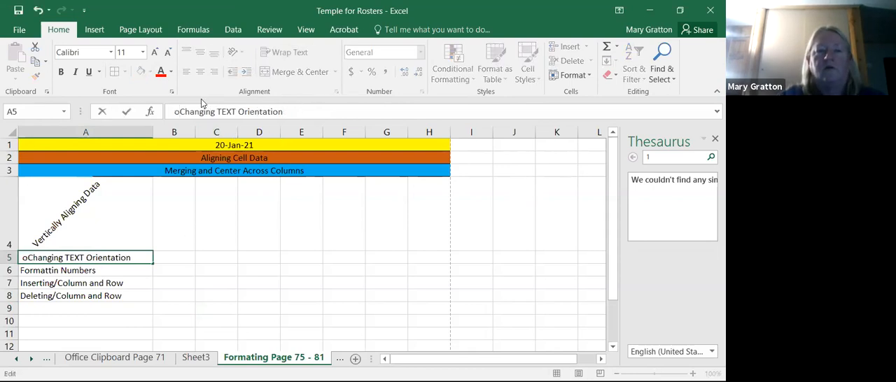
{"action": "key", "text": "ctrl+z"}
{"action": "key", "text": "Home"}
{"action": "type", "text": "o"}
{"action": "key", "text": "BackSpace"}
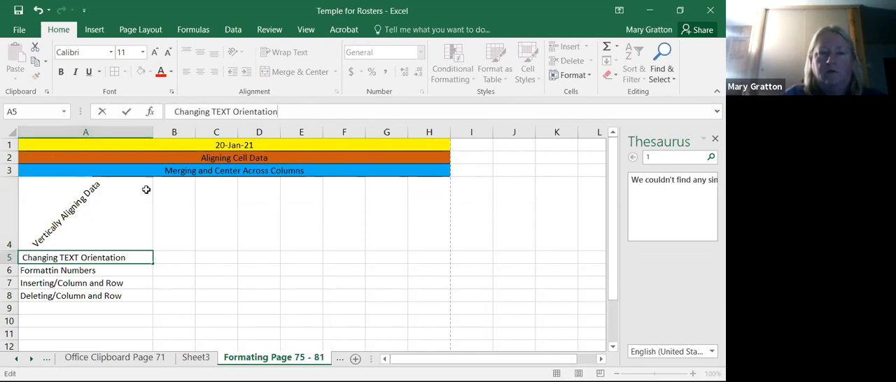
{"action": "type", "text": "of Pa"}
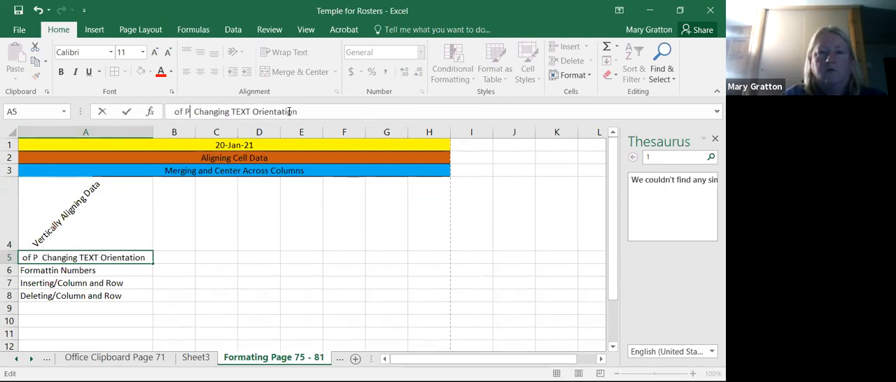
{"action": "key", "text": "BackSpace"}
{"action": "key", "text": "BackSpace"}
{"action": "key", "text": "BackSpace"}
{"action": "key", "text": "BackSpace"}
{"action": "key", "text": "BackSpace"}
{"action": "left_click", "coordinate": [291, 112]}
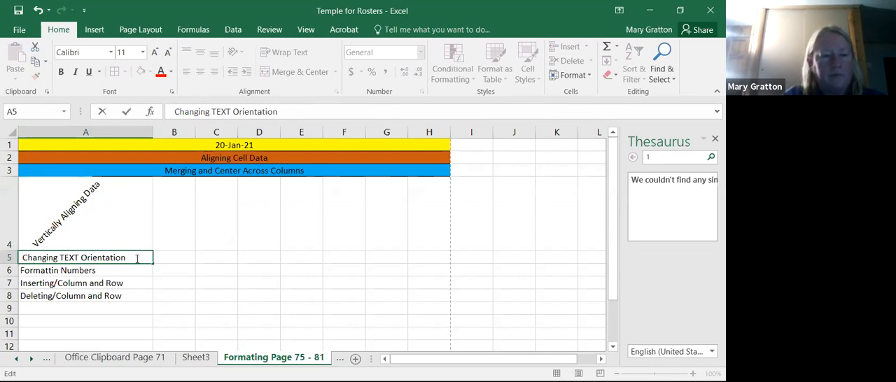
{"action": "key", "text": "Return"}
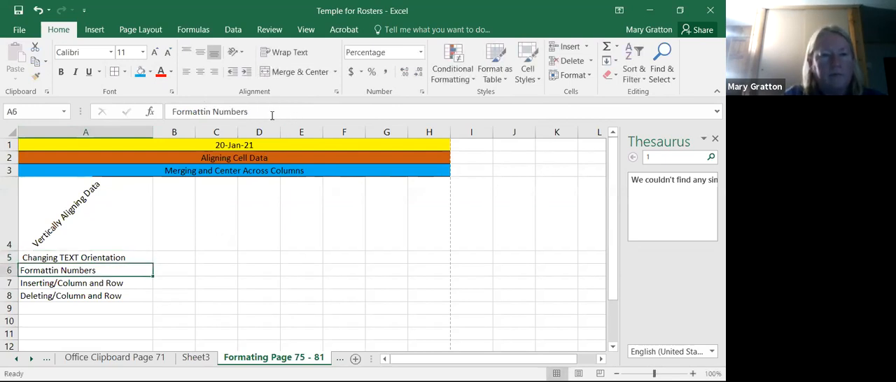
- Extend the text in A6 to "Formattin Numbers and Test into Cells" and wrap it within the cell
{"action": "left_click", "coordinate": [271, 112]}
{"action": "type", "text": "and "}
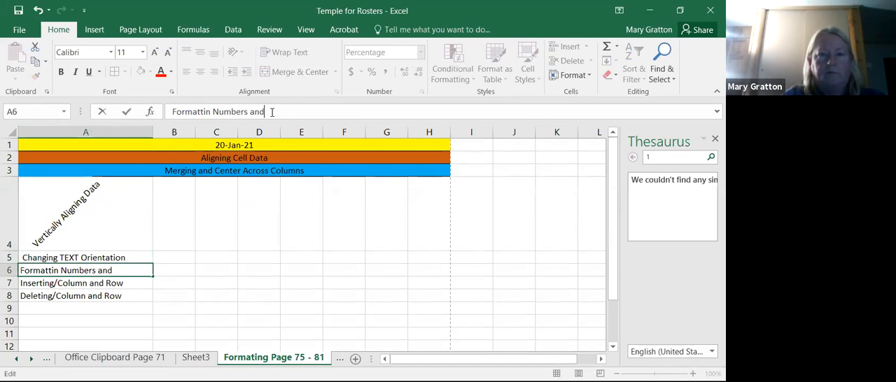
{"action": "type", "text": "Tessts"}
{"action": "key", "text": "BackSpace"}
{"action": "key", "text": "BackSpace"}
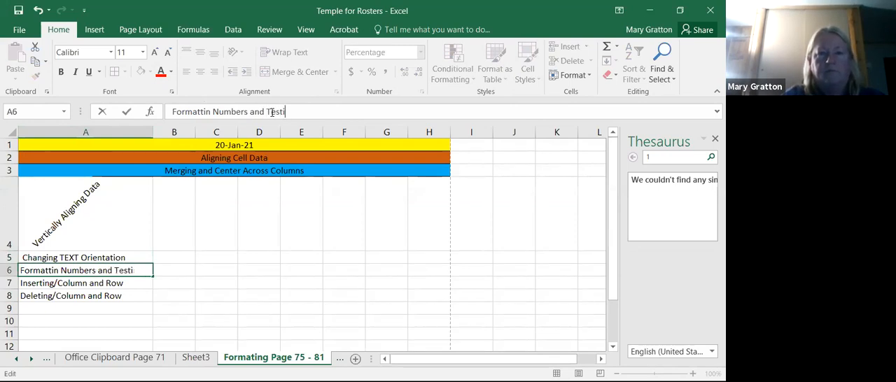
{"action": "key", "text": "BackSpace"}
{"action": "type", "text": "t into Cell"}
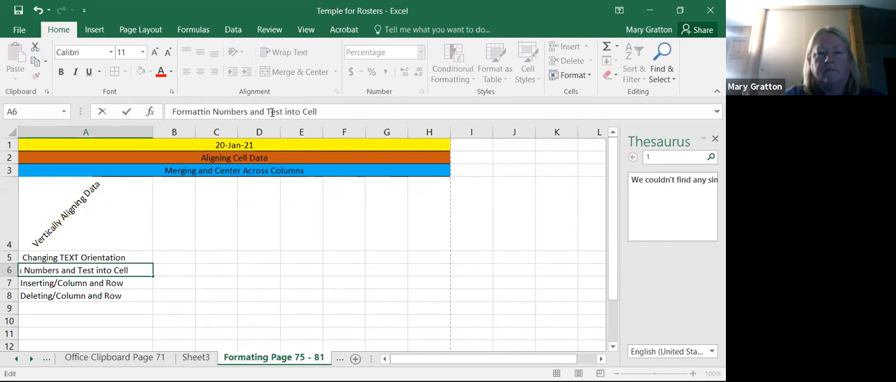
{"action": "type", "text": "s"}
{"action": "left_click", "coordinate": [235, 308]}
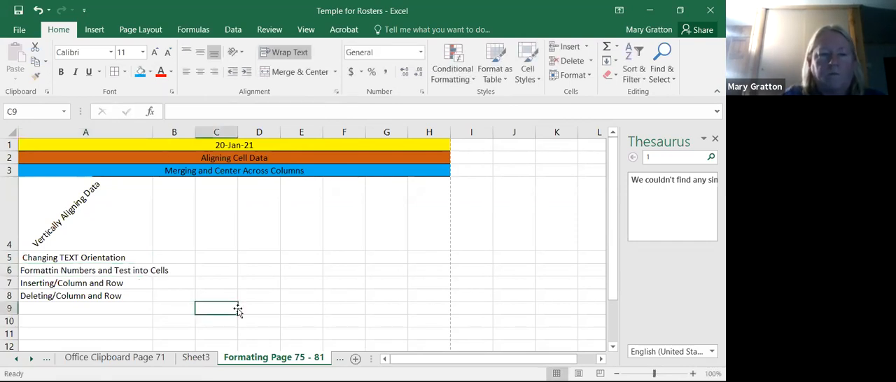
{"action": "left_click", "coordinate": [139, 271]}
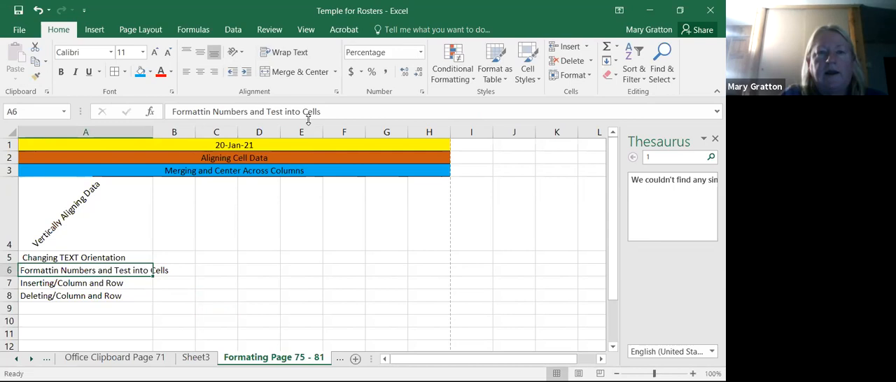
{"action": "left_click", "coordinate": [289, 53]}
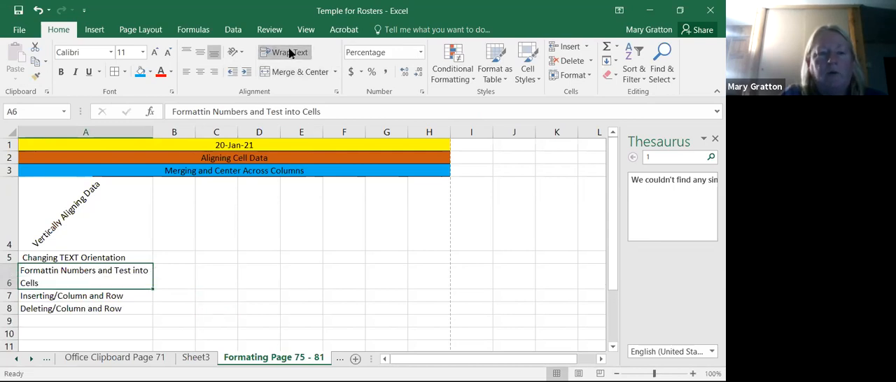
- Turn Wrap Text off and back on for the long text in A6
{"action": "left_click", "coordinate": [210, 319]}
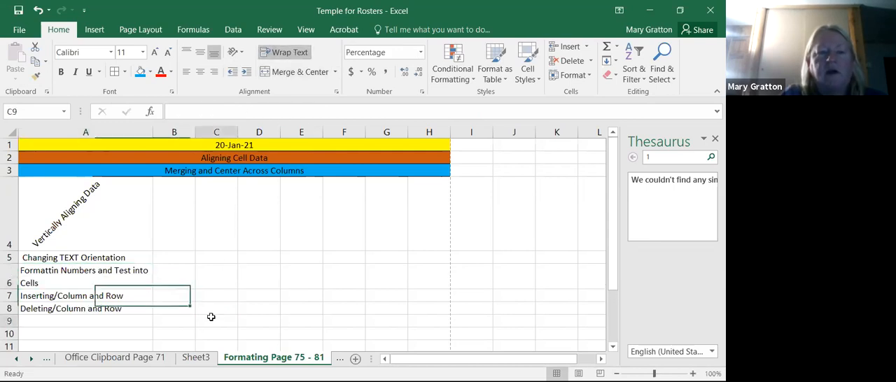
{"action": "left_click", "coordinate": [62, 270]}
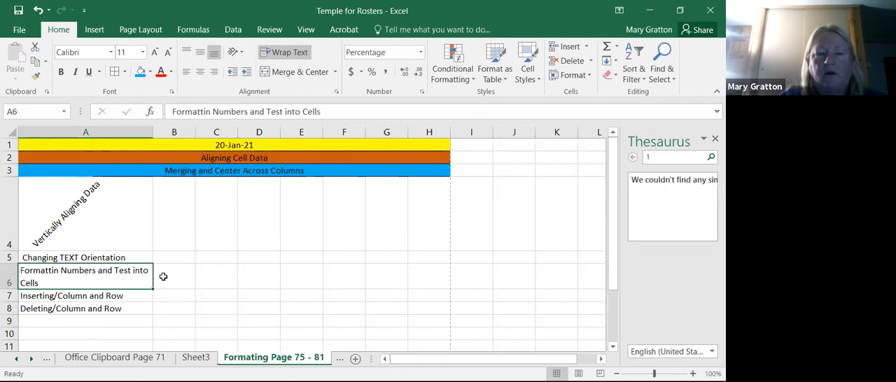
{"action": "left_click", "coordinate": [280, 53]}
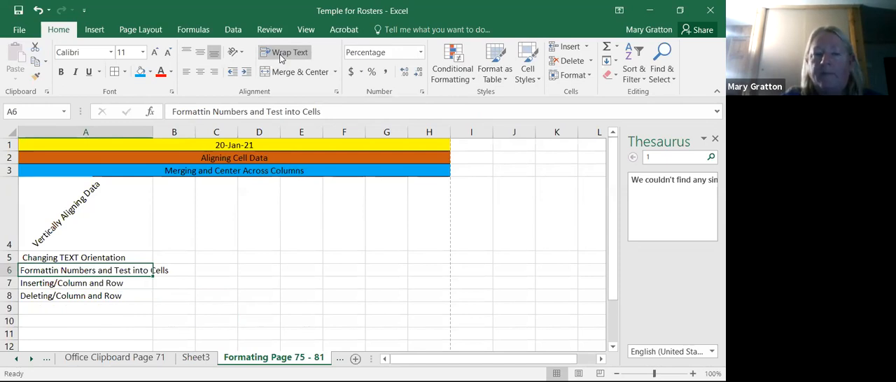
{"action": "left_click", "coordinate": [301, 59]}
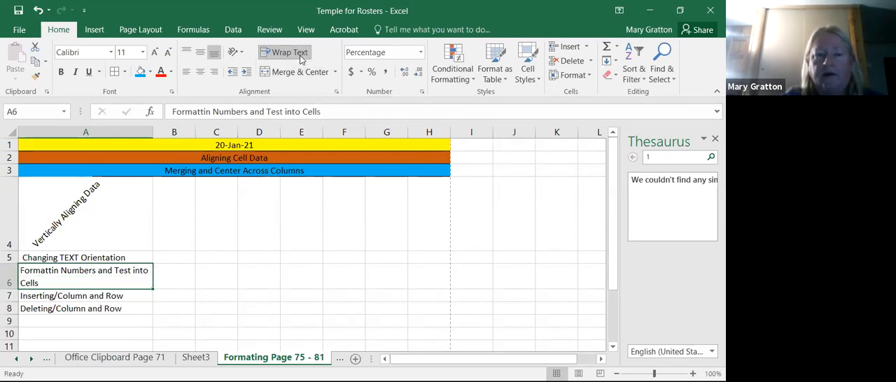
{"action": "left_click", "coordinate": [300, 331]}
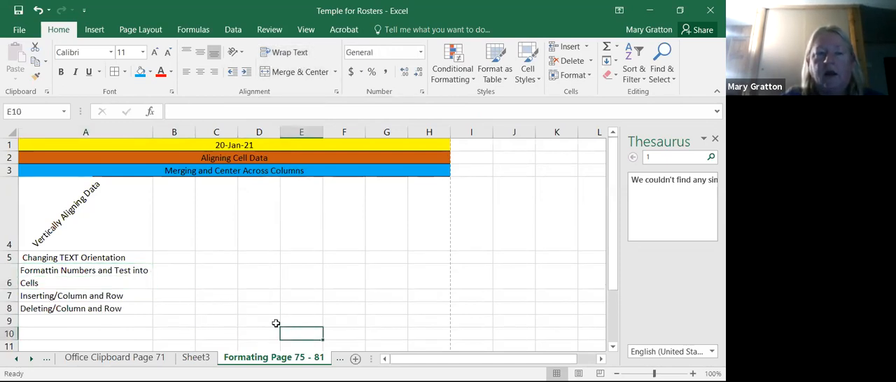
- Right-align the text in A6 and try the top, middle, and bottom vertical alignments on it
{"action": "left_click", "coordinate": [120, 285]}
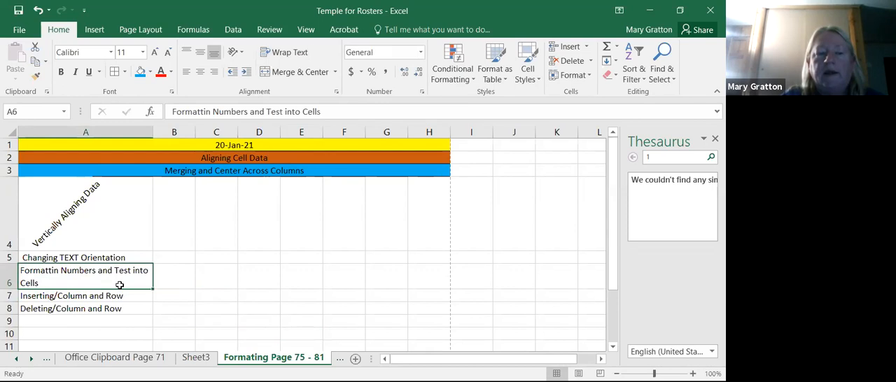
{"action": "left_click", "coordinate": [214, 73]}
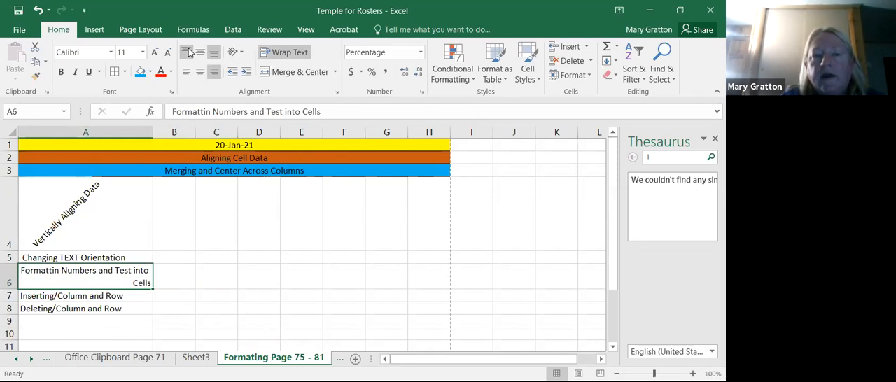
{"action": "left_click", "coordinate": [189, 53]}
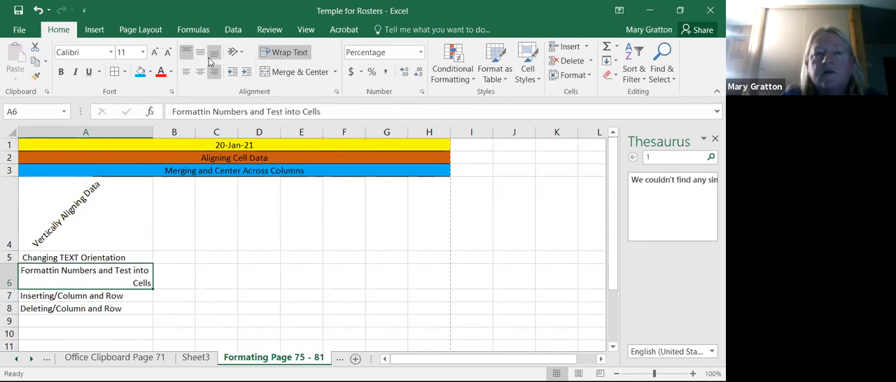
{"action": "left_click", "coordinate": [200, 56]}
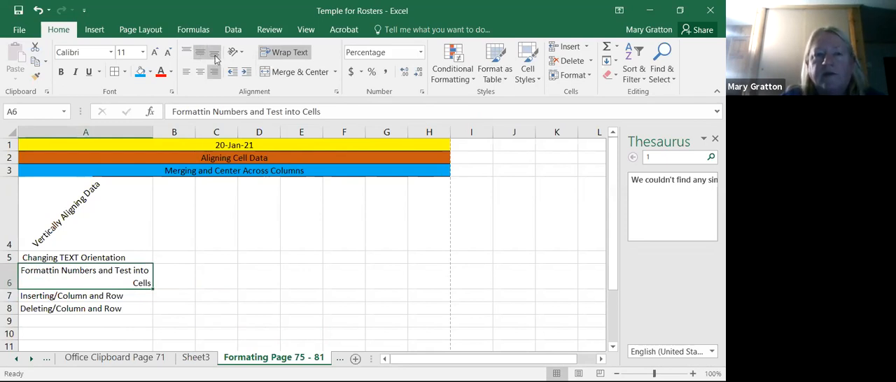
{"action": "left_click", "coordinate": [215, 56]}
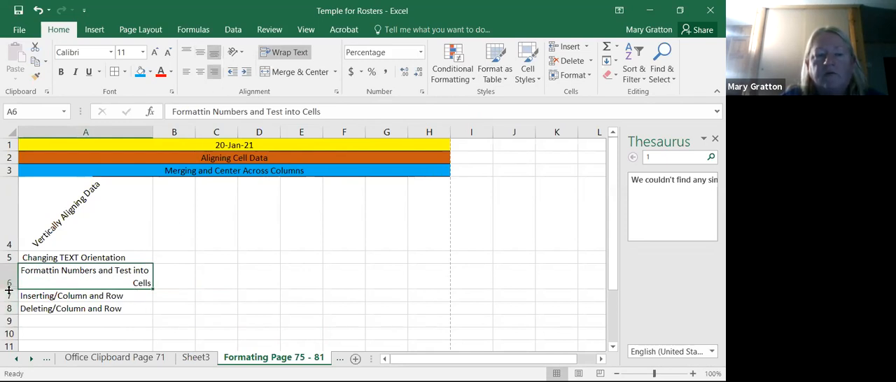
- Make row 6 taller and apply middle, top, and finally bottom alignment to A6
{"action": "left_click_drag", "start_coordinate": [9, 289], "coordinate": [9, 301]}
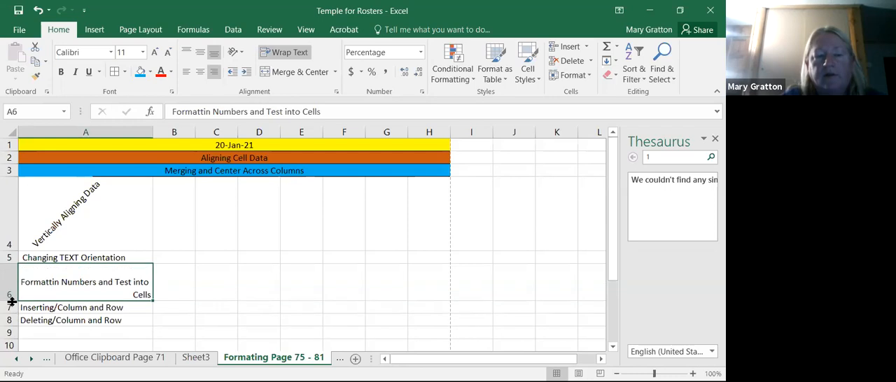
{"action": "left_click", "coordinate": [200, 51]}
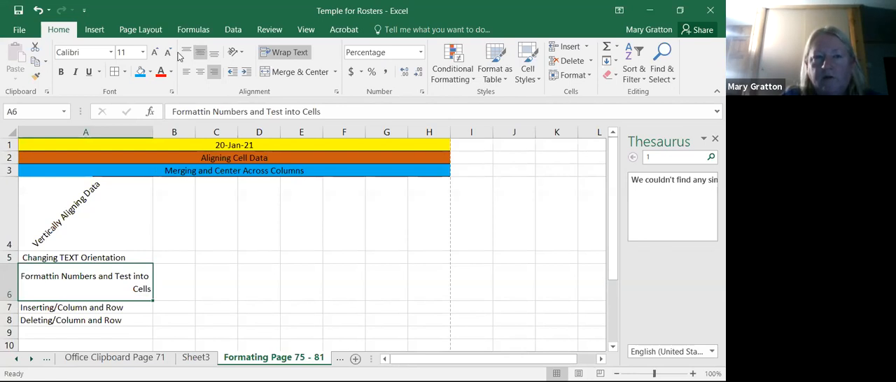
{"action": "left_click", "coordinate": [189, 53]}
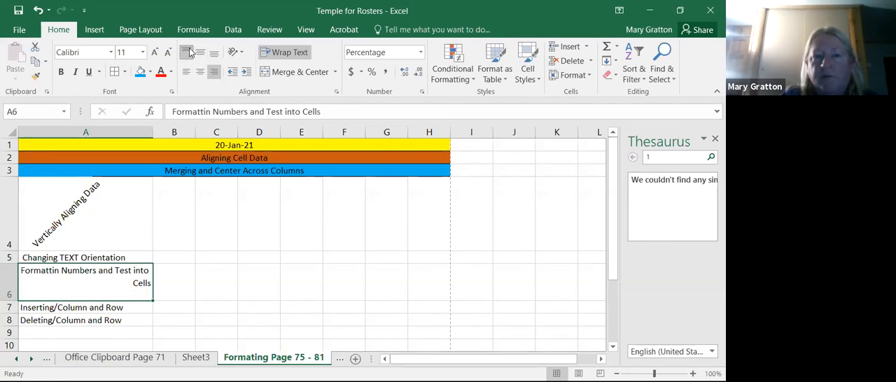
{"action": "left_click", "coordinate": [215, 56]}
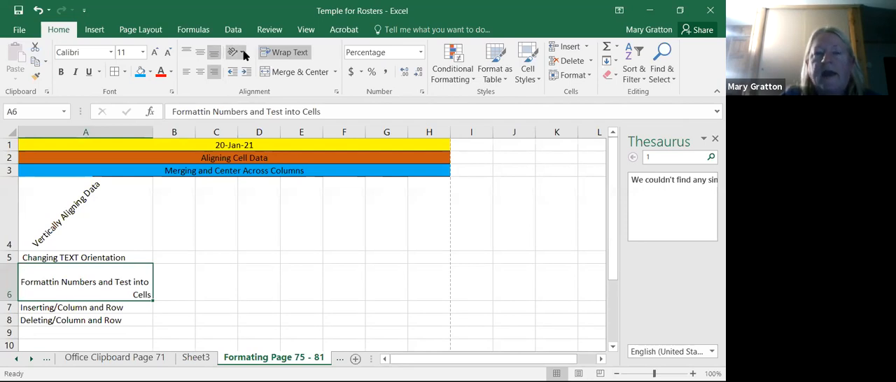
- Angle the text in A6 counterclockwise and adjust the row heights, hiding row 5 and enlarging row 6
{"action": "left_click", "coordinate": [241, 53]}
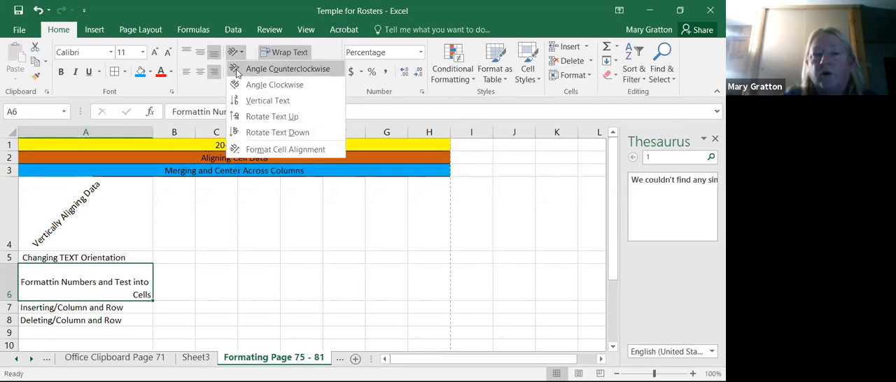
{"action": "left_click", "coordinate": [238, 73]}
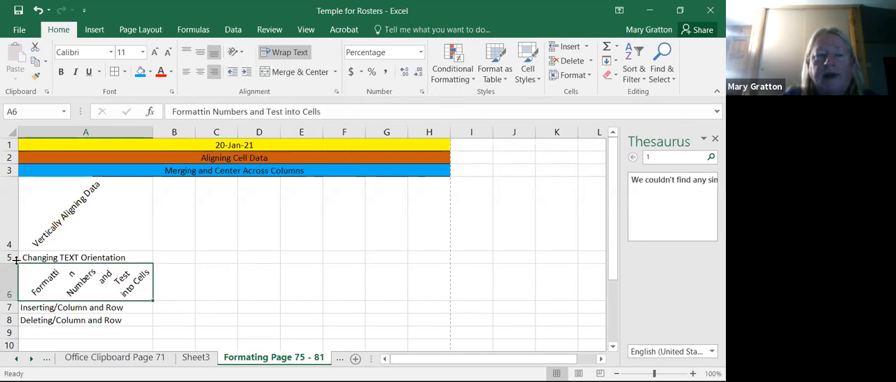
{"action": "left_click_drag", "start_coordinate": [15, 263], "coordinate": [20, 238]}
{"action": "left_click_drag", "start_coordinate": [16, 274], "coordinate": [18, 294]}
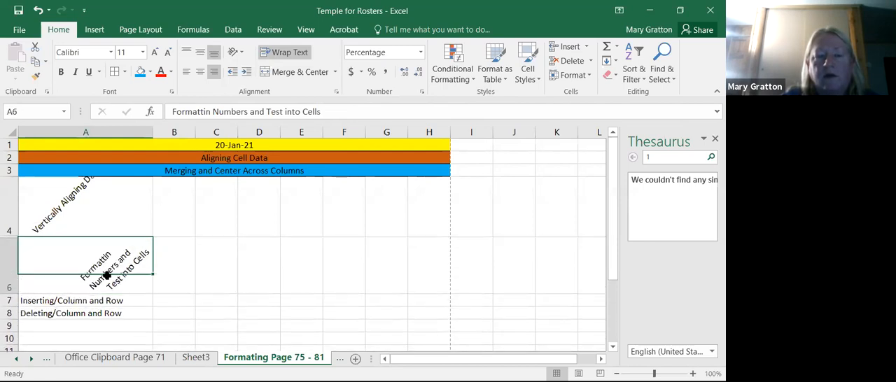
{"action": "left_click", "coordinate": [209, 286]}
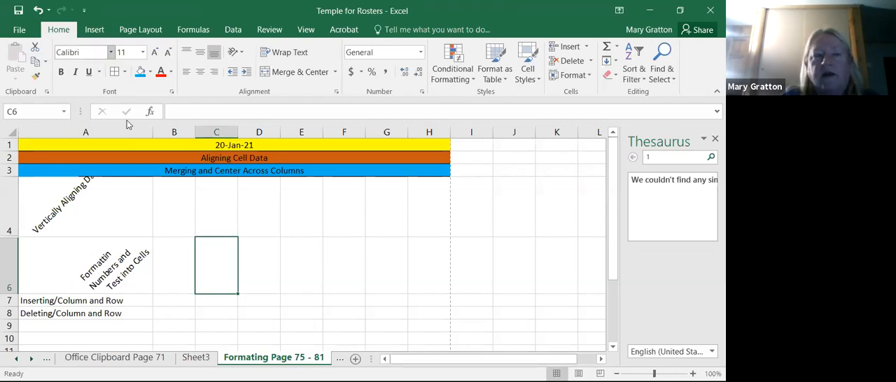
- Set the font size of the headings and labels in rows 1 to 8 to 16 and reduce the sheet zoom to 80%
{"action": "left_click_drag", "start_coordinate": [165, 145], "coordinate": [236, 313]}
{"action": "left_click", "coordinate": [143, 52]}
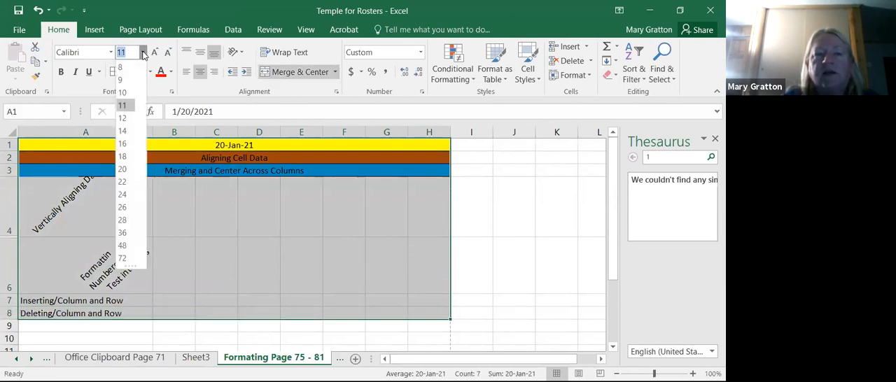
{"action": "left_click", "coordinate": [123, 144]}
{"action": "left_click", "coordinate": [292, 300]}
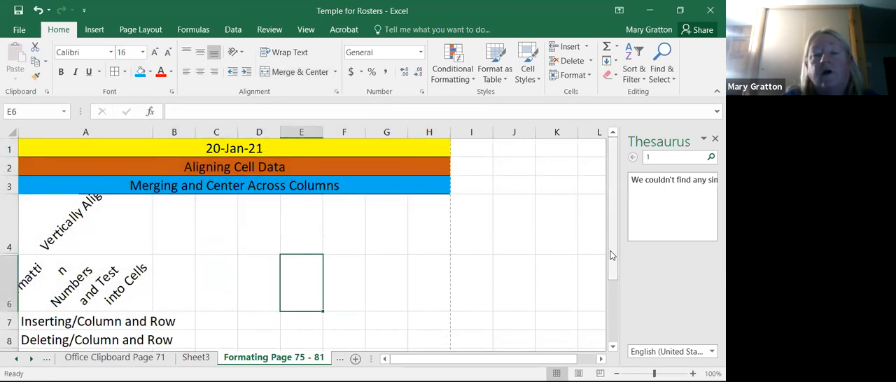
{"action": "scroll", "coordinate": [611, 256], "scroll_direction": "down", "scroll_amount": 1}
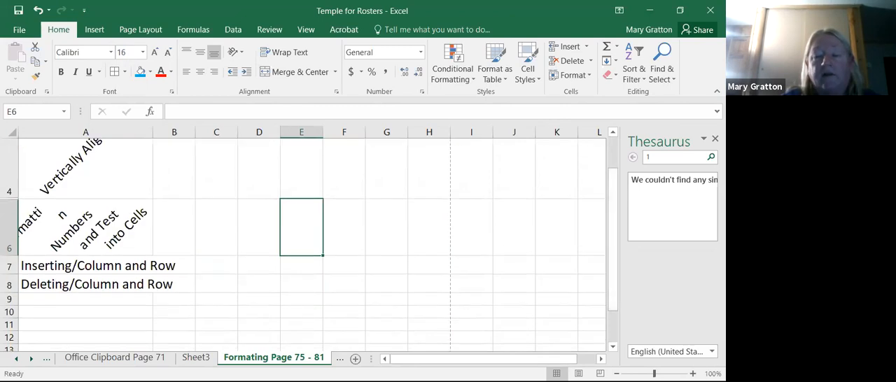
{"action": "scroll", "coordinate": [615, 371], "scroll_direction": "up", "scroll_amount": 1}
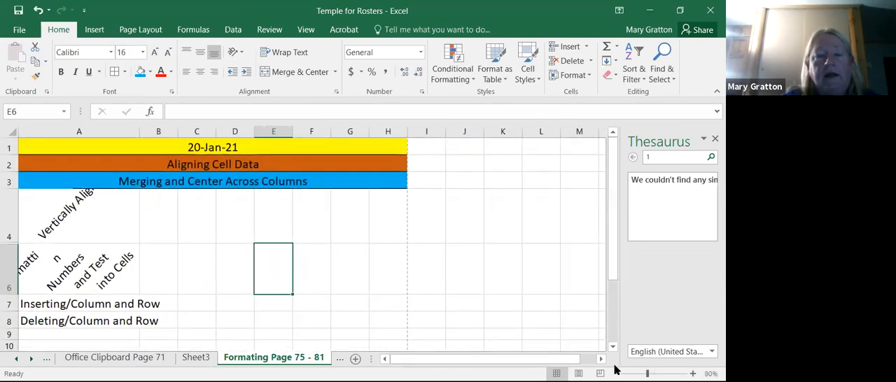
{"action": "left_click", "coordinate": [615, 373]}
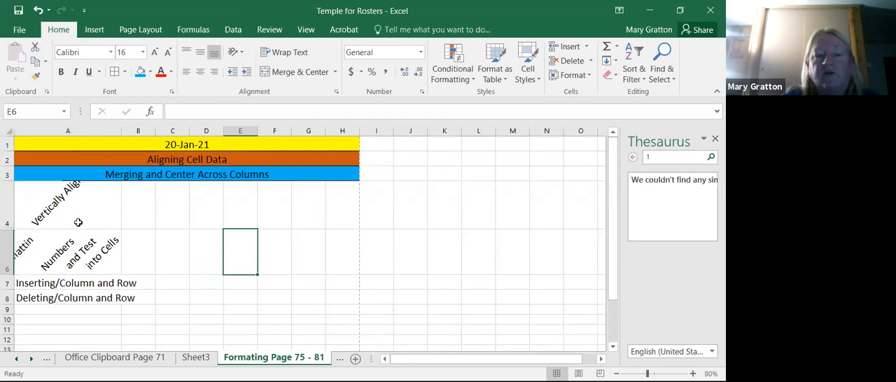
{"action": "left_click", "coordinate": [76, 194]}
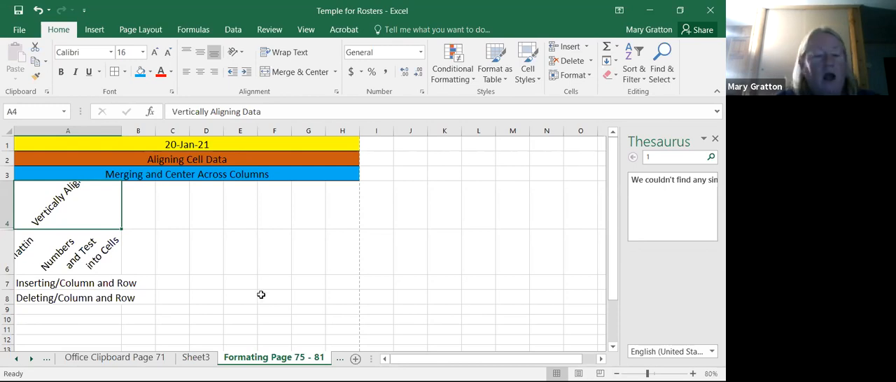
- On the Module 4 Working w FunctionArgu sheet, enter 1 in I1 and 2 in I2
{"action": "left_click", "coordinate": [32, 360]}
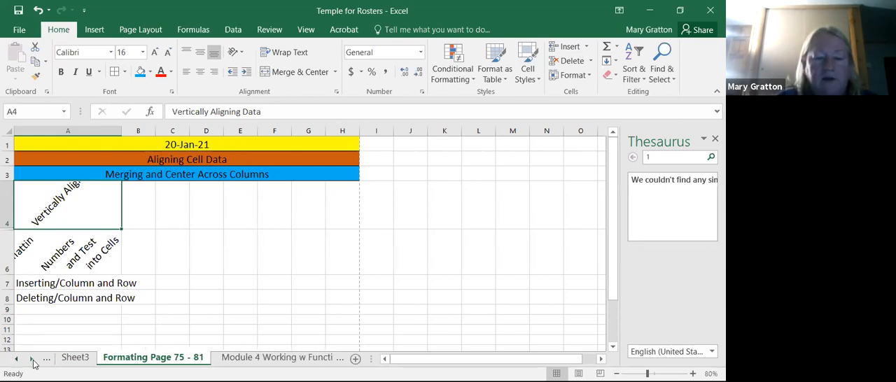
{"action": "left_click", "coordinate": [222, 358]}
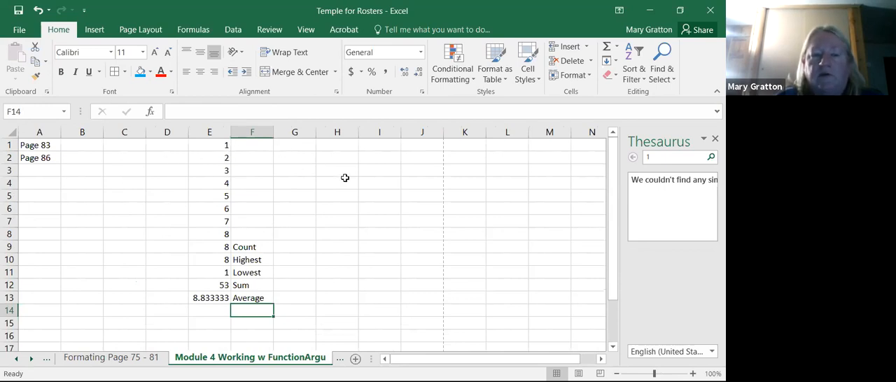
{"action": "left_click", "coordinate": [384, 145]}
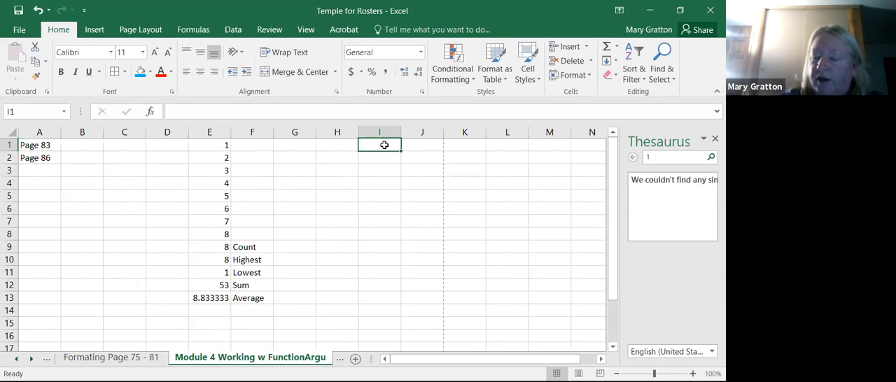
{"action": "type", "text": "1"}
{"action": "key", "text": "Return"}
{"action": "key", "text": "Return"}
{"action": "key", "text": "Up"}
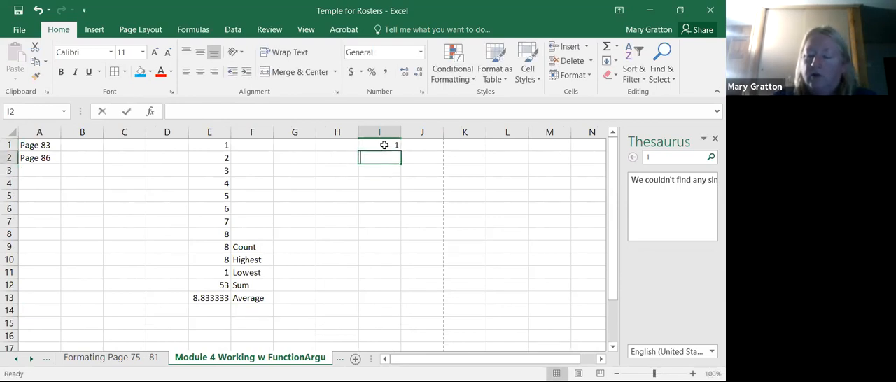
{"action": "type", "text": "2"}
{"action": "left_click", "coordinate": [394, 189]}
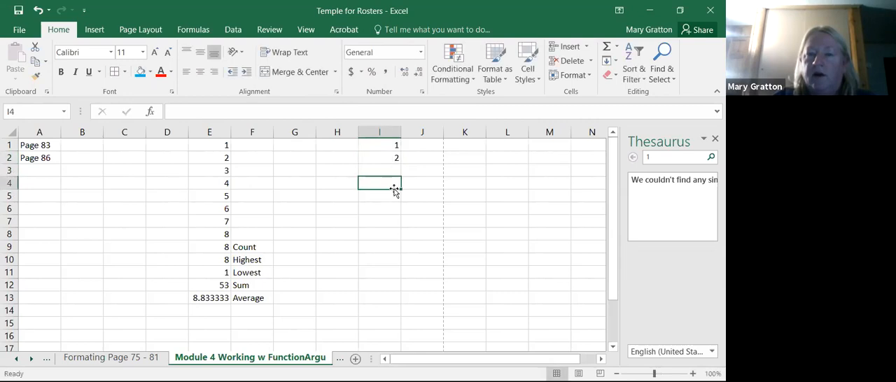
- Fill I1:I8 with a linear series in columns, using a step value of 1
{"action": "left_click", "coordinate": [396, 144]}
{"action": "left_click_drag", "start_coordinate": [396, 143], "coordinate": [392, 232]}
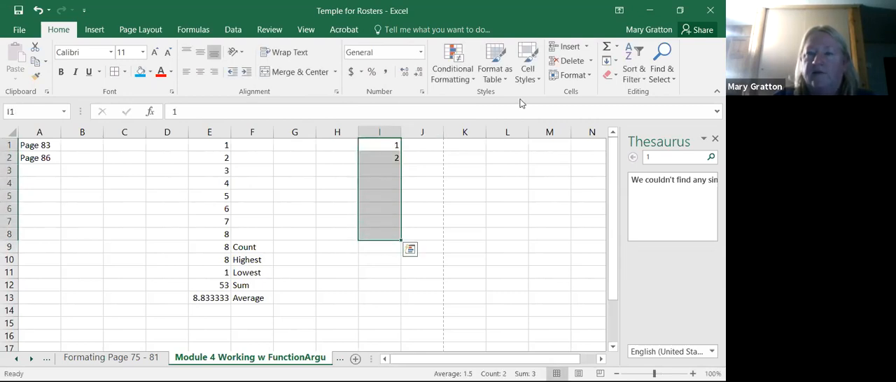
{"action": "left_click", "coordinate": [616, 61]}
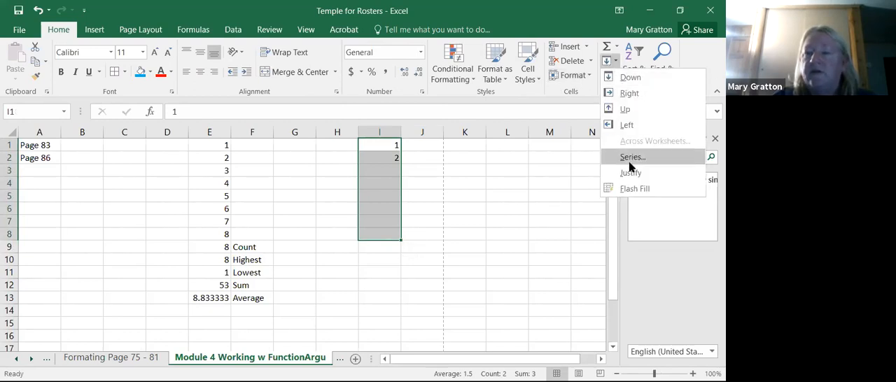
{"action": "left_click", "coordinate": [632, 158]}
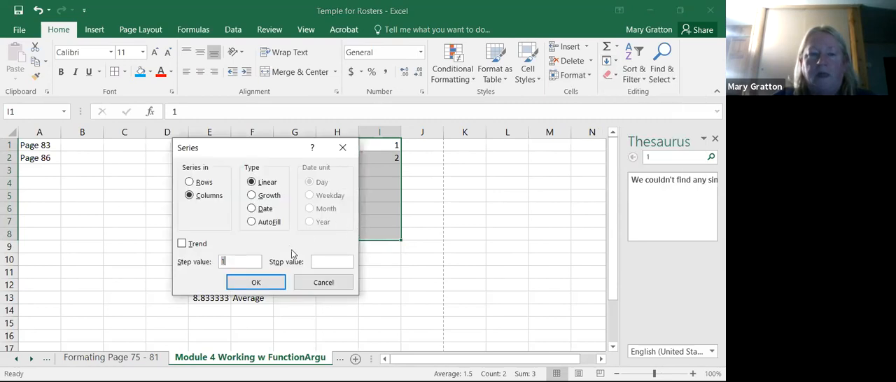
{"action": "left_click", "coordinate": [258, 282]}
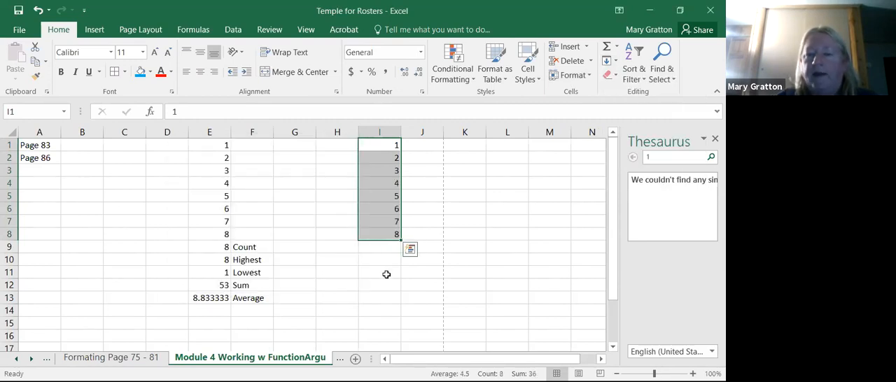
{"action": "left_click", "coordinate": [387, 275]}
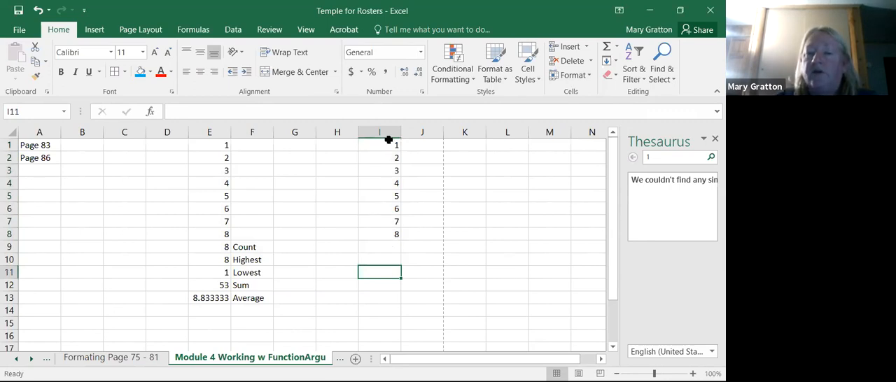
- Add a Count Numbers result for I1:I8 in I9 and a Max result for I1:I9 in I10
{"action": "left_click_drag", "start_coordinate": [388, 142], "coordinate": [394, 243]}
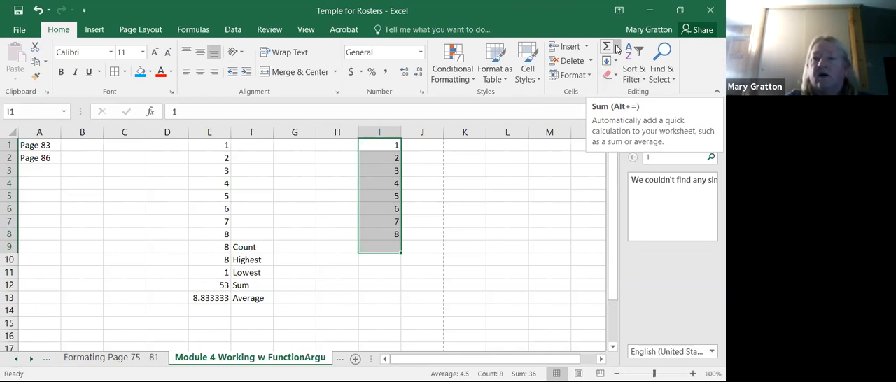
{"action": "left_click", "coordinate": [617, 48]}
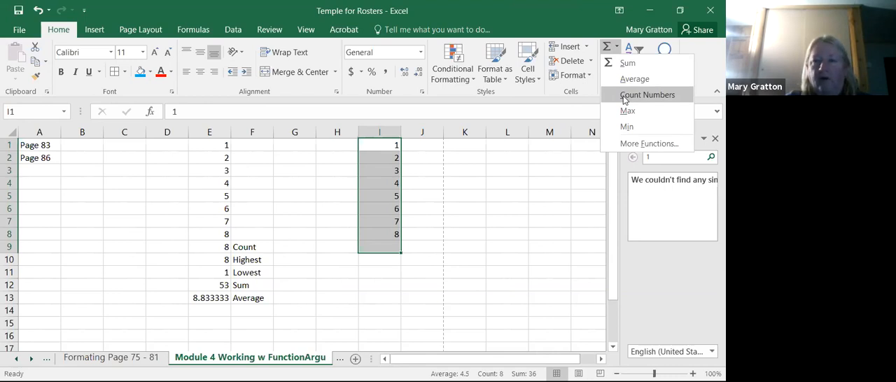
{"action": "left_click", "coordinate": [624, 96]}
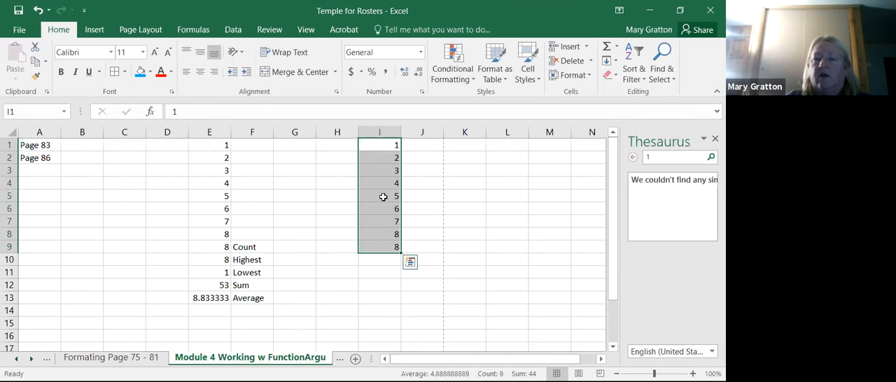
{"action": "left_click_drag", "start_coordinate": [391, 145], "coordinate": [401, 260]}
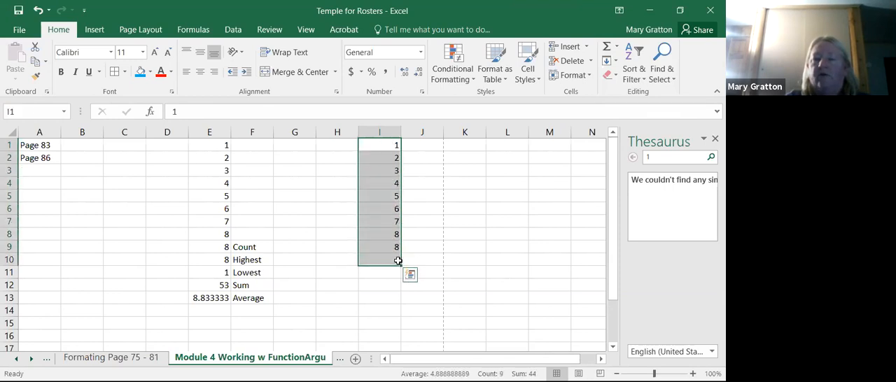
{"action": "left_click", "coordinate": [616, 47]}
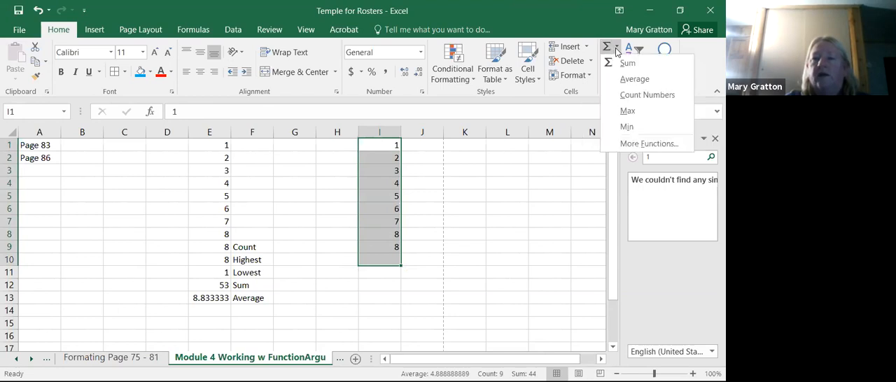
{"action": "left_click", "coordinate": [628, 111]}
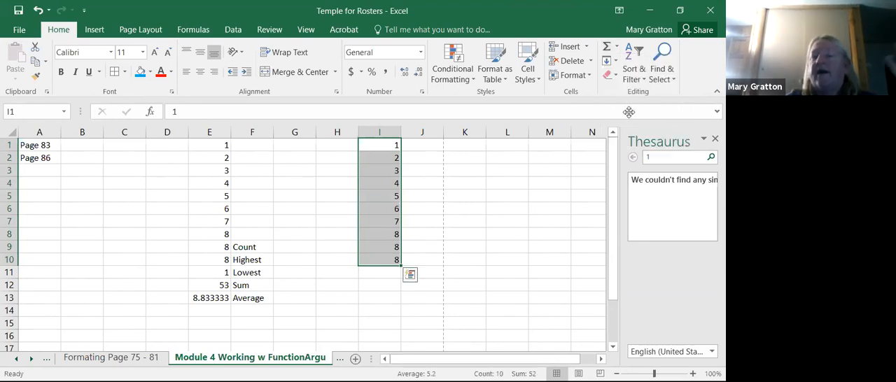
- Enter the numbers 95, 55, 66, 77, 88 and 44 down cells K1 to K6
{"action": "left_click", "coordinate": [469, 142]}
{"action": "type", "text": "95"}
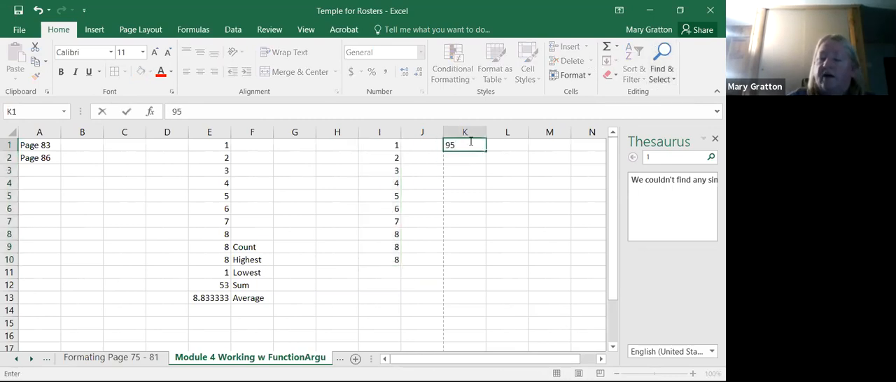
{"action": "key", "text": "ctrl+Return"}
{"action": "key", "text": "Right"}
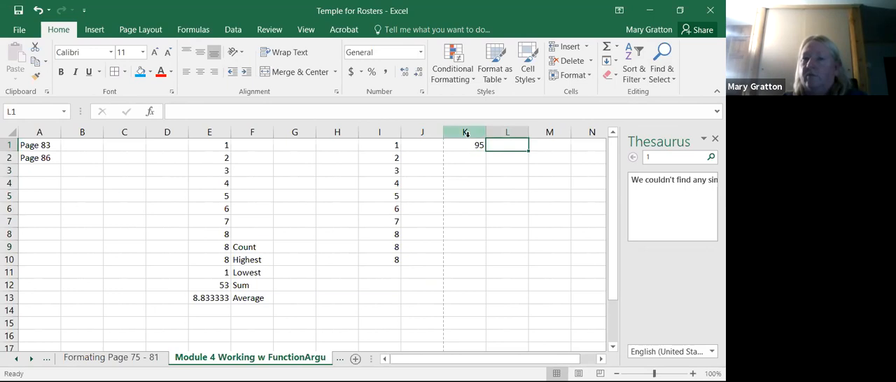
{"action": "key", "text": "Down"}
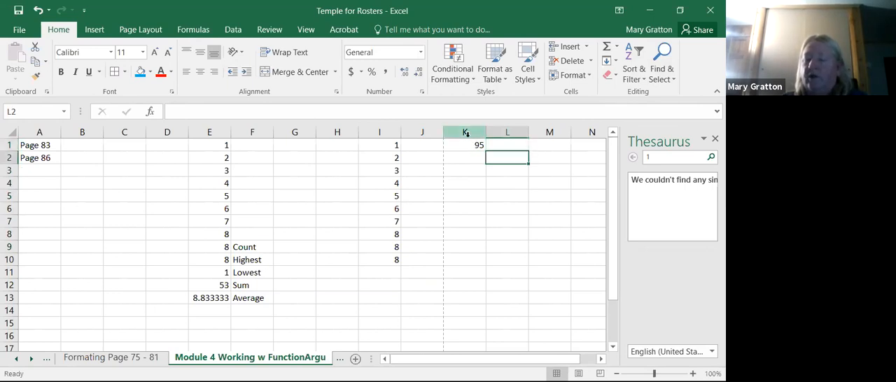
{"action": "left_click", "coordinate": [469, 160]}
{"action": "type", "text": "55"}
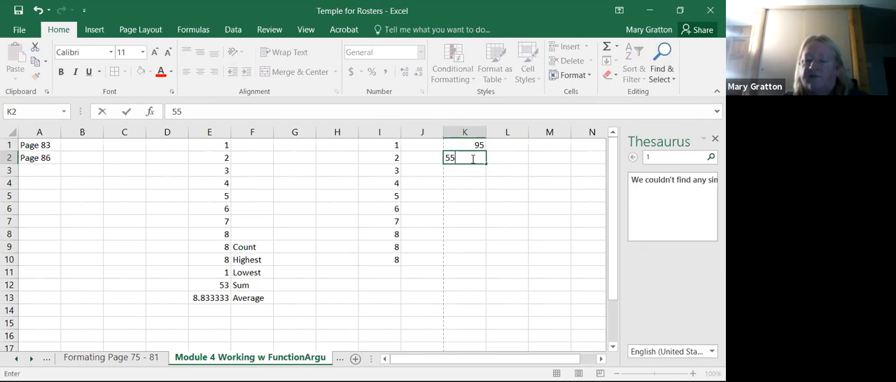
{"action": "key", "text": "Return"}
{"action": "type", "text": "66"}
{"action": "key", "text": "Return"}
{"action": "type", "text": "77"}
{"action": "key", "text": "Return"}
{"action": "type", "text": "88"}
{"action": "key", "text": "Return"}
{"action": "type", "text": "44"}
{"action": "key", "text": "Return"}
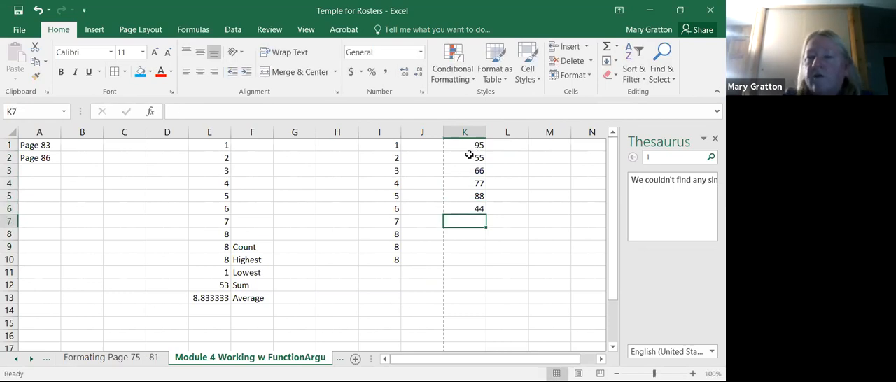
- Calculate the highest value of K1:K6 in K7 with the Max function
{"action": "left_click_drag", "start_coordinate": [468, 151], "coordinate": [480, 224]}
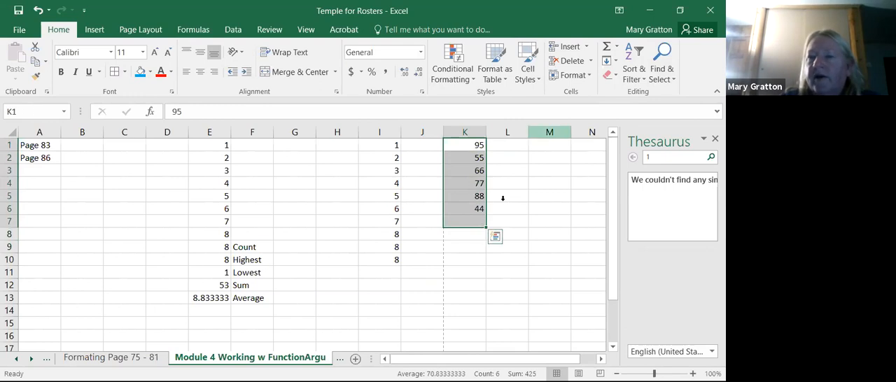
{"action": "left_click", "coordinate": [616, 61]}
{"action": "left_click", "coordinate": [616, 49]}
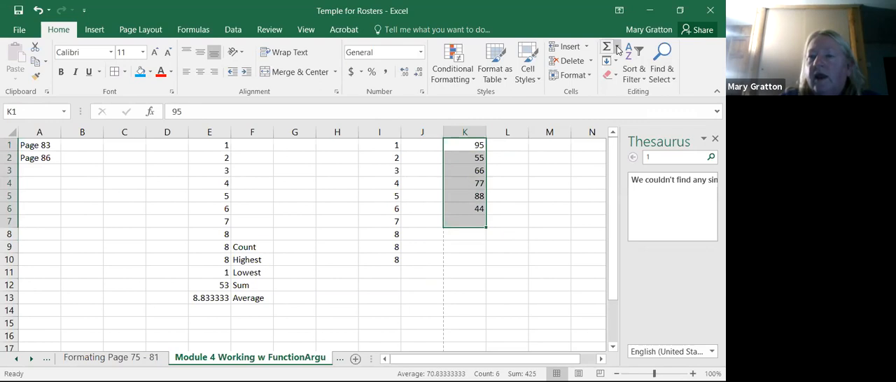
{"action": "left_click", "coordinate": [618, 47]}
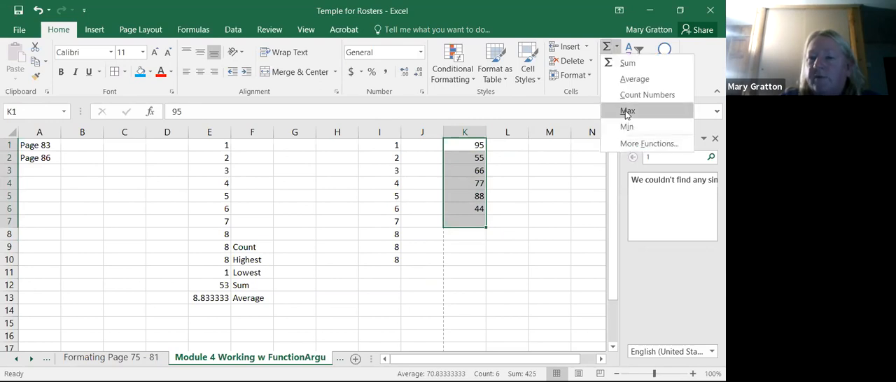
{"action": "left_click", "coordinate": [626, 112]}
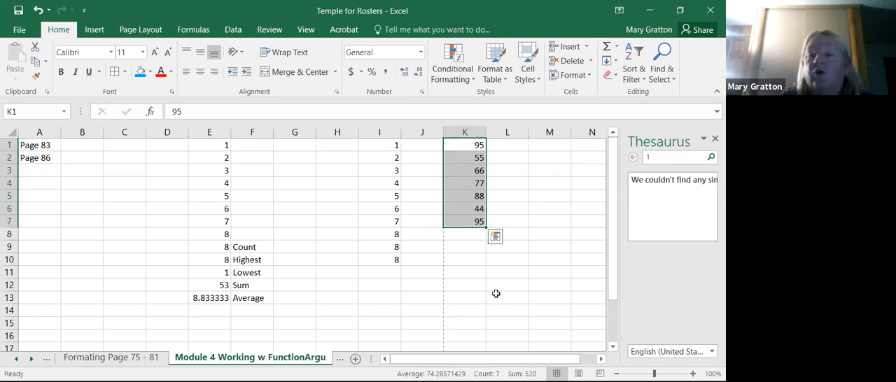
{"action": "left_click", "coordinate": [467, 243]}
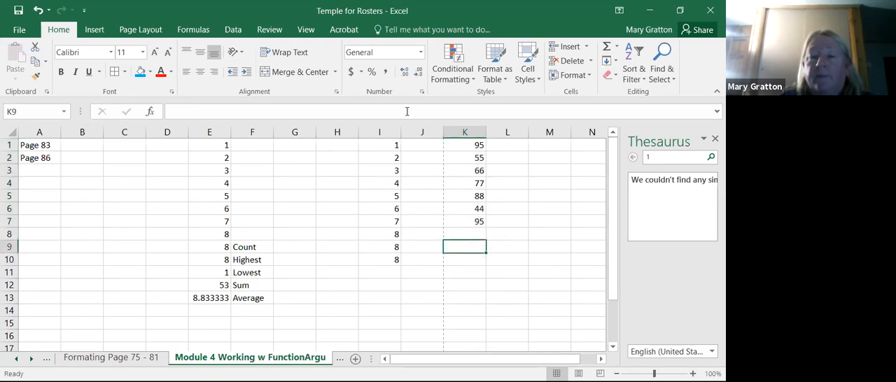
- Calculate the lowest value of I1:I10 in I11 with the Min function
{"action": "left_click_drag", "start_coordinate": [395, 142], "coordinate": [392, 266]}
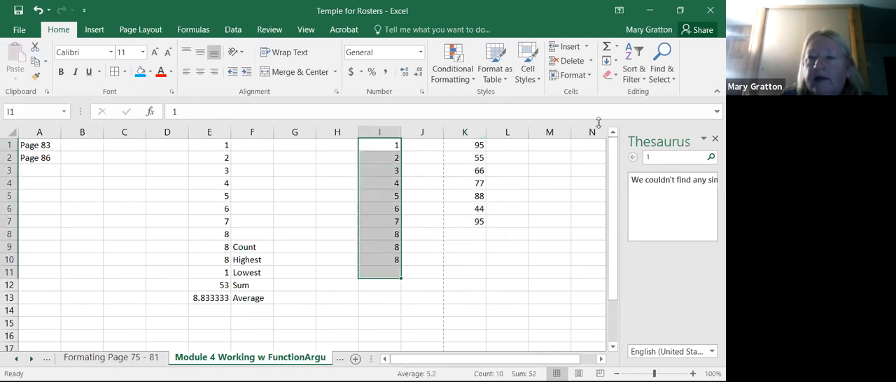
{"action": "left_click", "coordinate": [616, 47]}
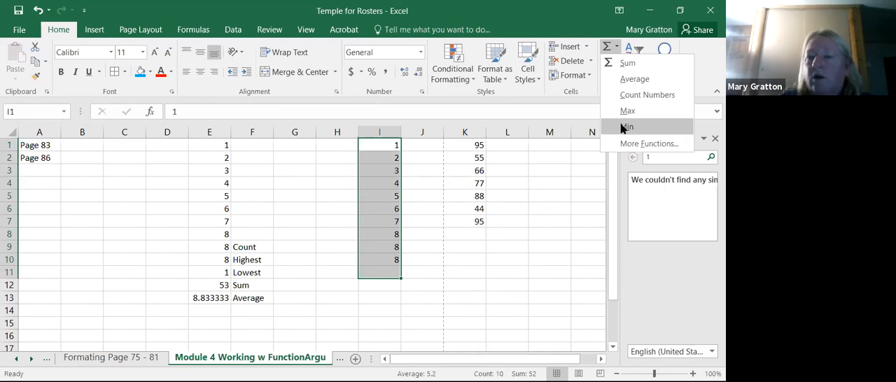
{"action": "left_click", "coordinate": [625, 127]}
{"action": "left_click", "coordinate": [488, 326]}
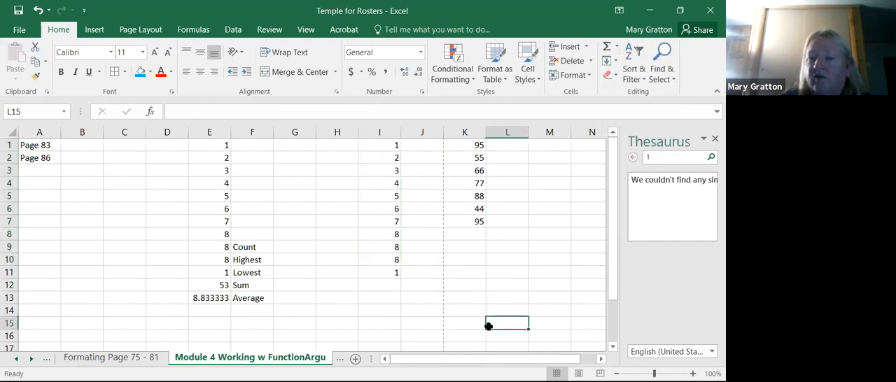
- Calculate the average of I1:I11 in I12 and inspect the cell's formula
{"action": "left_click_drag", "start_coordinate": [390, 145], "coordinate": [397, 284]}
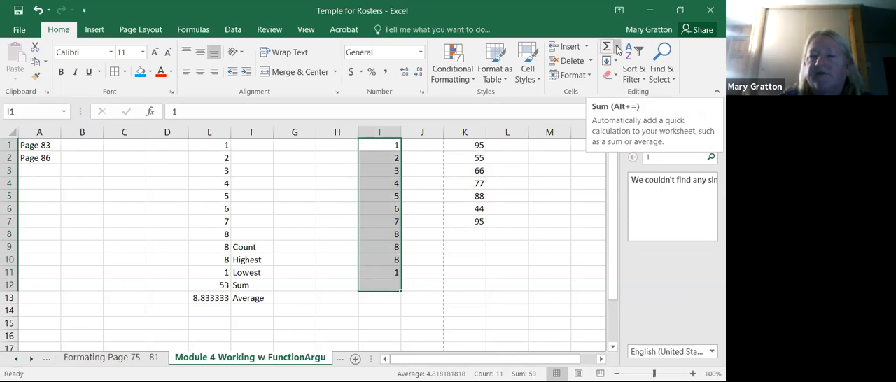
{"action": "left_click", "coordinate": [618, 49]}
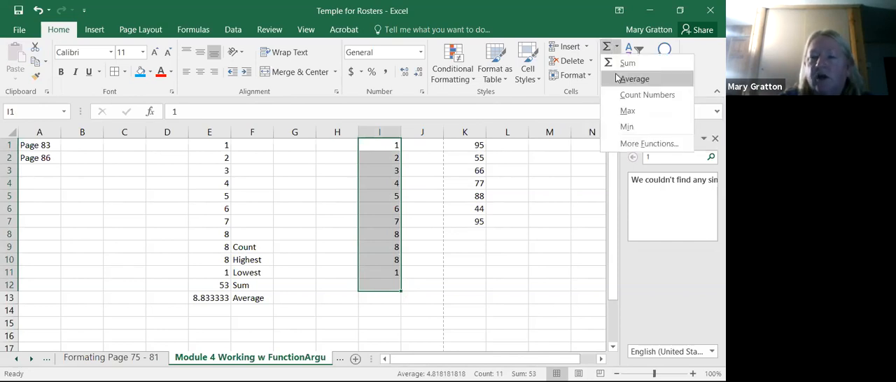
{"action": "left_click", "coordinate": [615, 74]}
{"action": "left_click", "coordinate": [396, 315]}
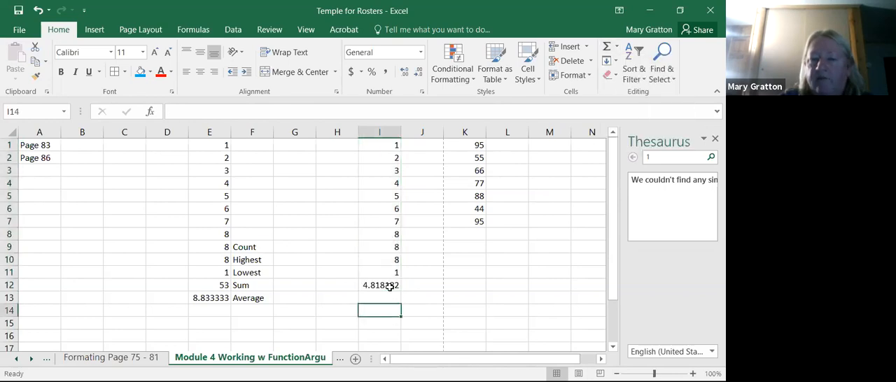
{"action": "left_click", "coordinate": [390, 287]}
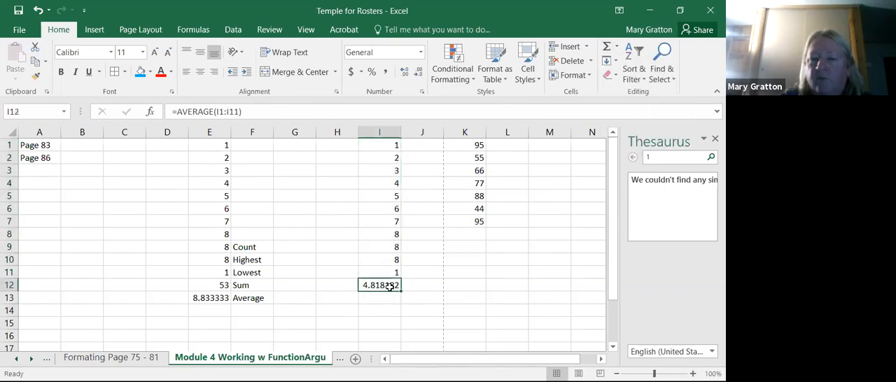
{"action": "left_click", "coordinate": [258, 111]}
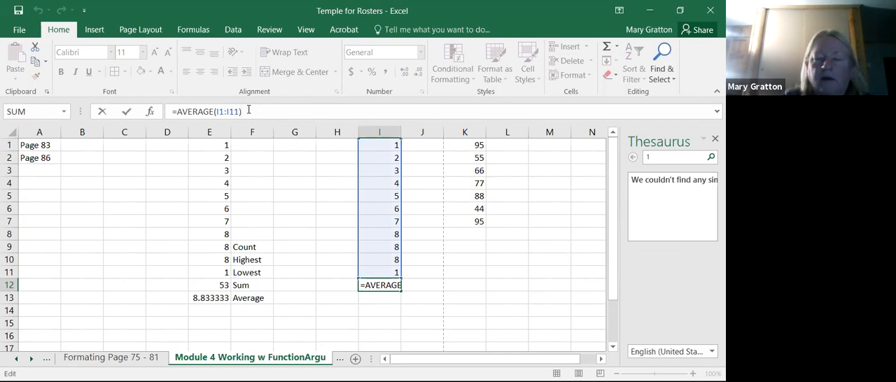
{"action": "left_click", "coordinate": [348, 326]}
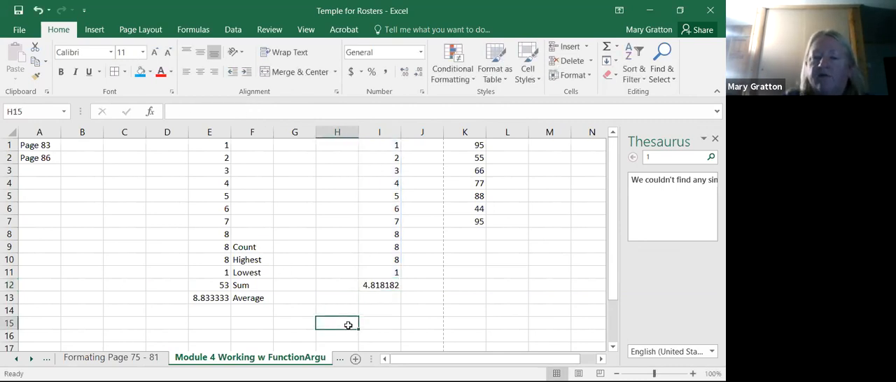
- Add a Sum of I1:I12 in I13 and select that cell to check its formula
{"action": "left_click_drag", "start_coordinate": [394, 144], "coordinate": [396, 298]}
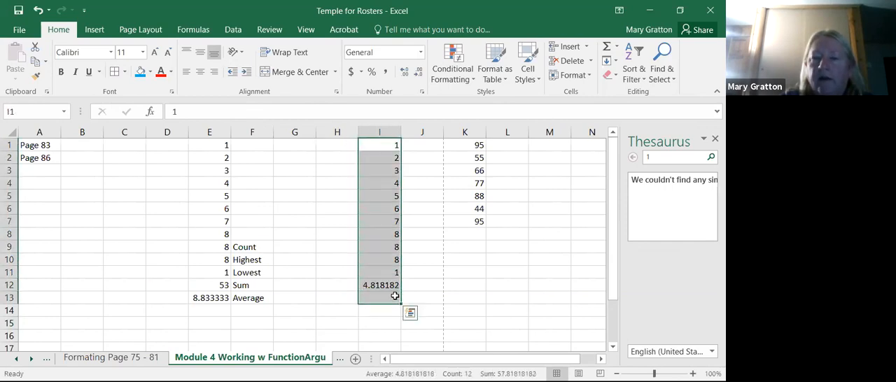
{"action": "left_click", "coordinate": [615, 48]}
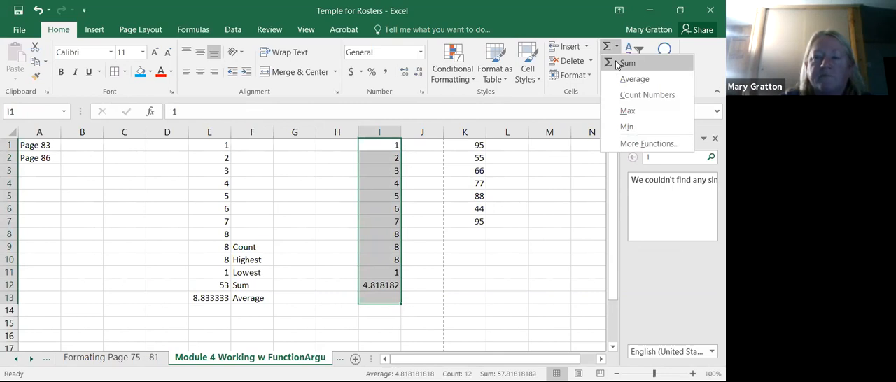
{"action": "key", "text": "Return"}
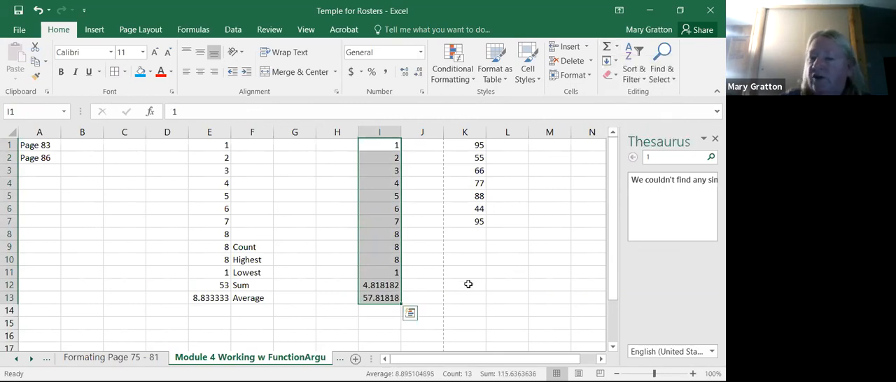
{"action": "left_click", "coordinate": [468, 285]}
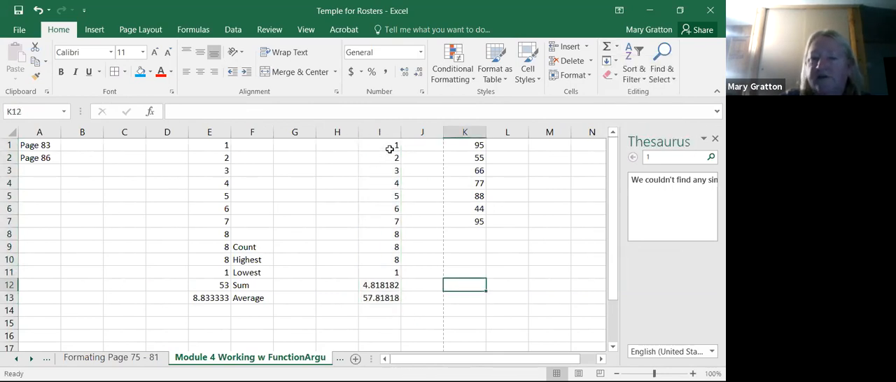
{"action": "left_click", "coordinate": [387, 296]}
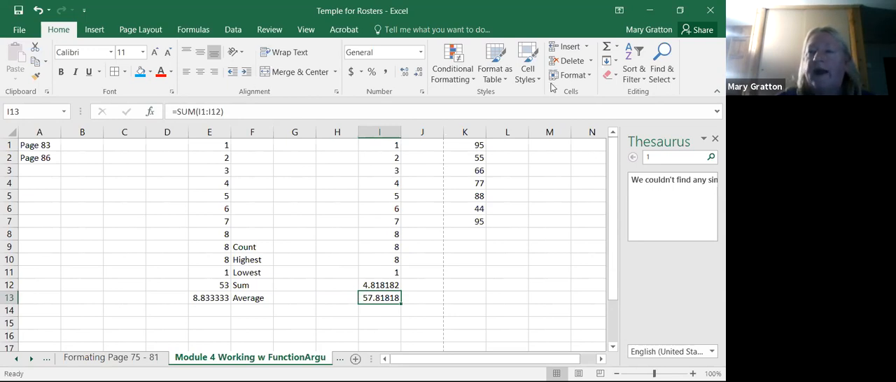
- Review the function arguments and help for the SUM formula in I13, leaving without changes
{"action": "left_click", "coordinate": [616, 46]}
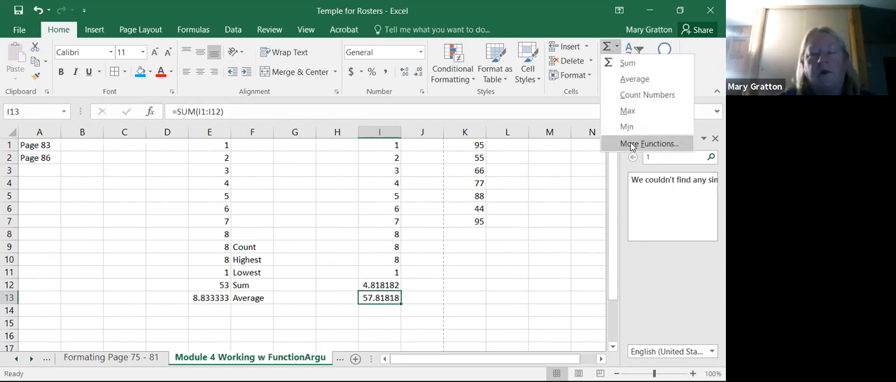
{"action": "left_click", "coordinate": [632, 144]}
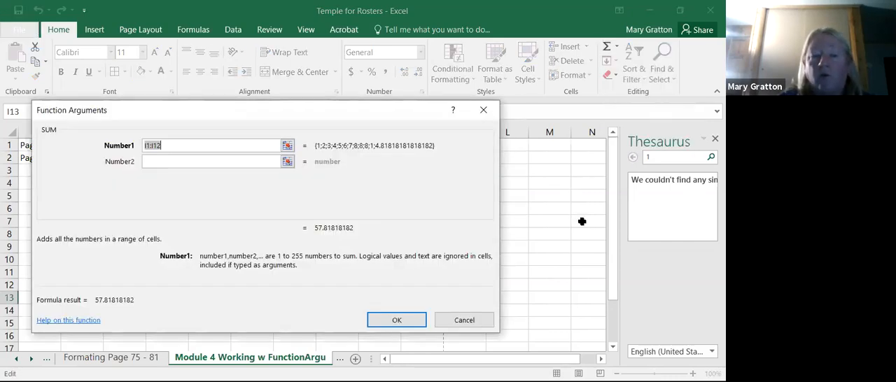
{"action": "left_click", "coordinate": [78, 321]}
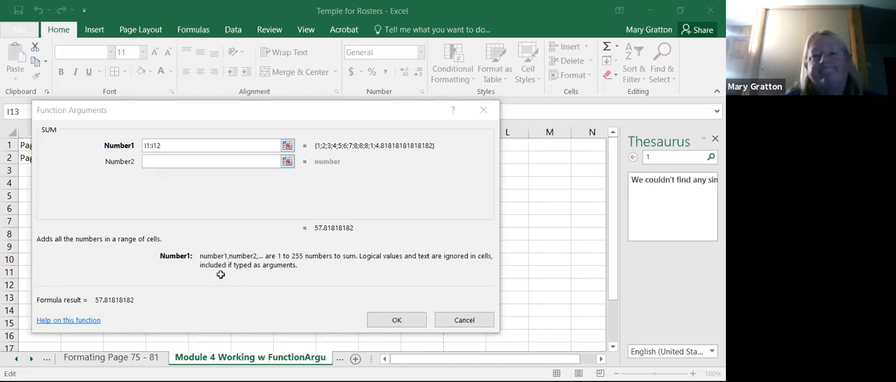
{"action": "left_click", "coordinate": [221, 277]}
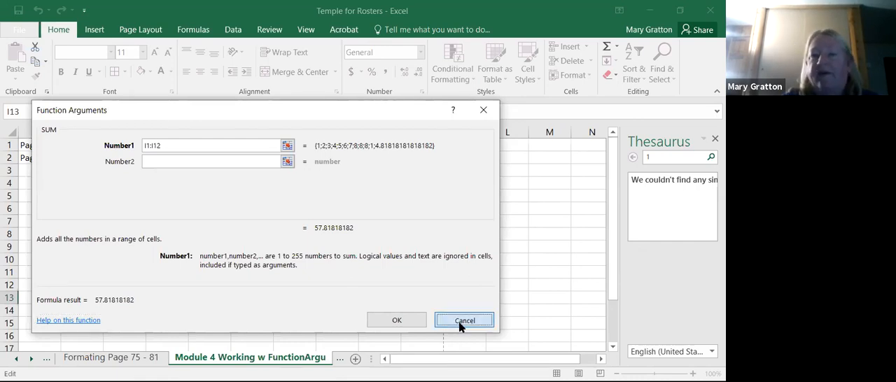
{"action": "left_click", "coordinate": [462, 322]}
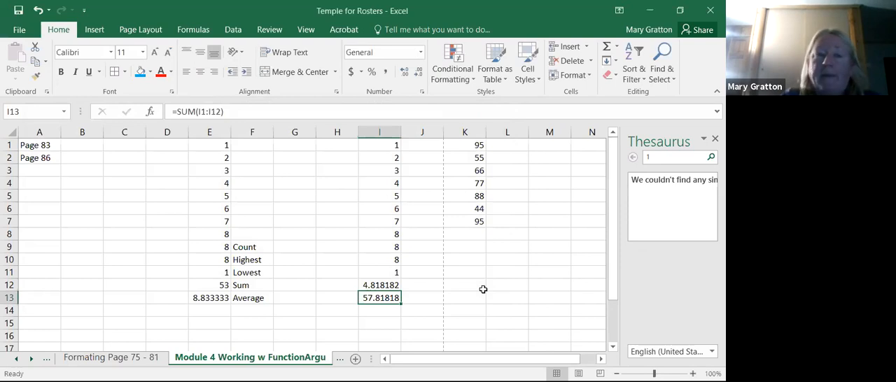
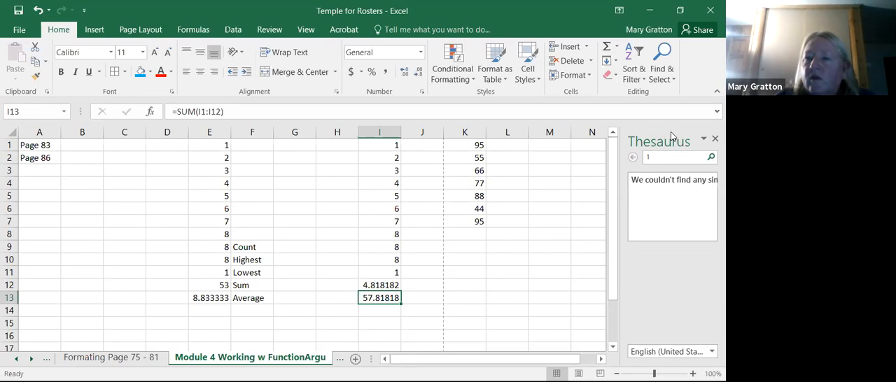
- Review the function arguments of the SUM formula in I13 through More Functions, cancelling without changes
{"action": "left_click", "coordinate": [615, 46]}
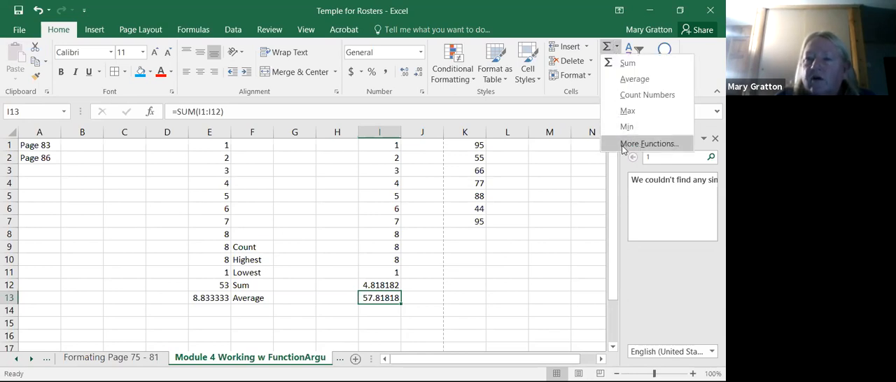
{"action": "left_click", "coordinate": [623, 144]}
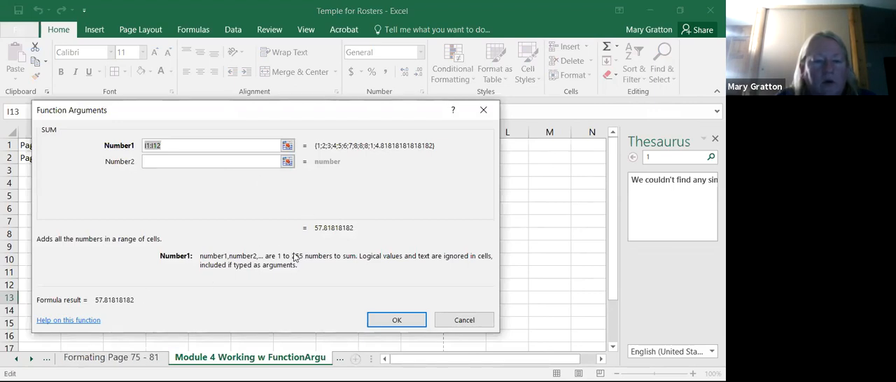
{"action": "left_click", "coordinate": [464, 320]}
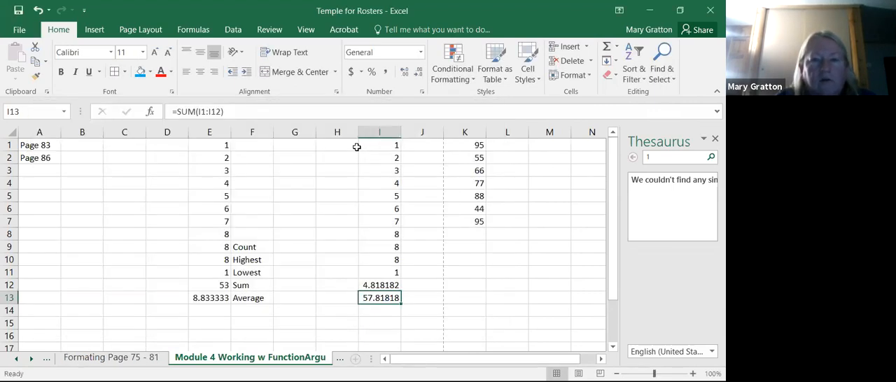
- Look through the More Functions categories and the AutoSum and Recently Used lists in the function library
{"action": "left_click", "coordinate": [204, 34]}
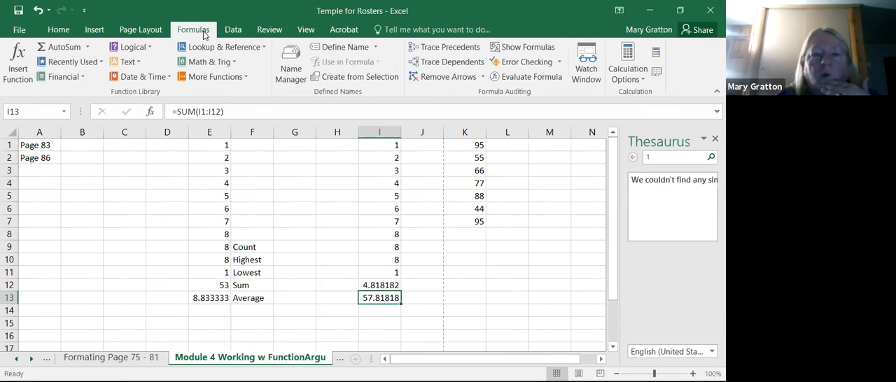
{"action": "left_click", "coordinate": [247, 78]}
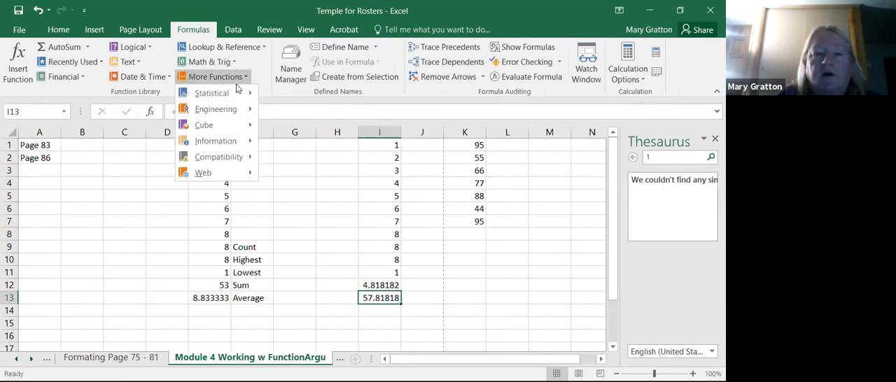
{"action": "left_click", "coordinate": [86, 49]}
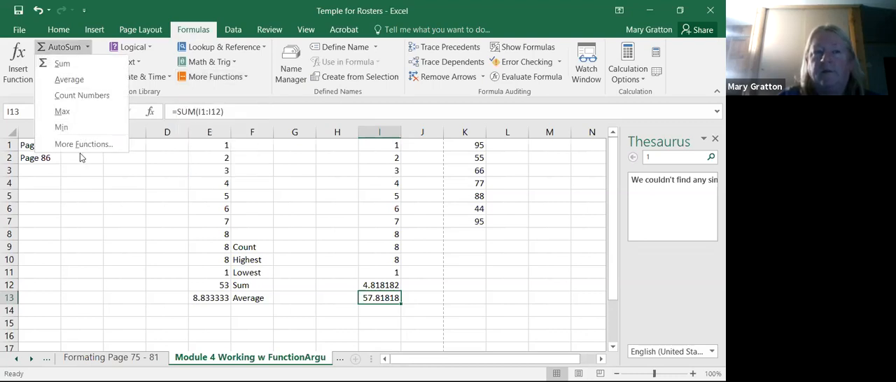
{"action": "left_click", "coordinate": [79, 207]}
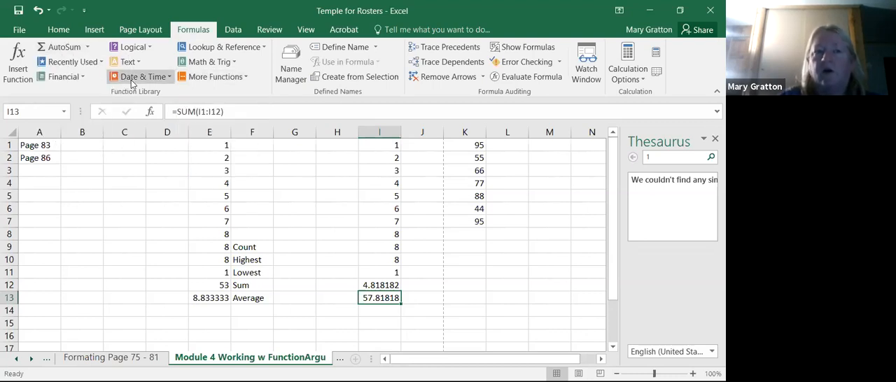
{"action": "left_click", "coordinate": [99, 63]}
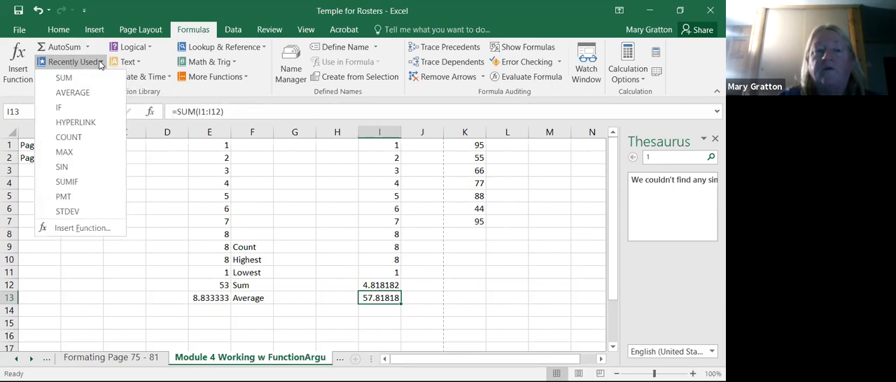
{"action": "left_click", "coordinate": [174, 187]}
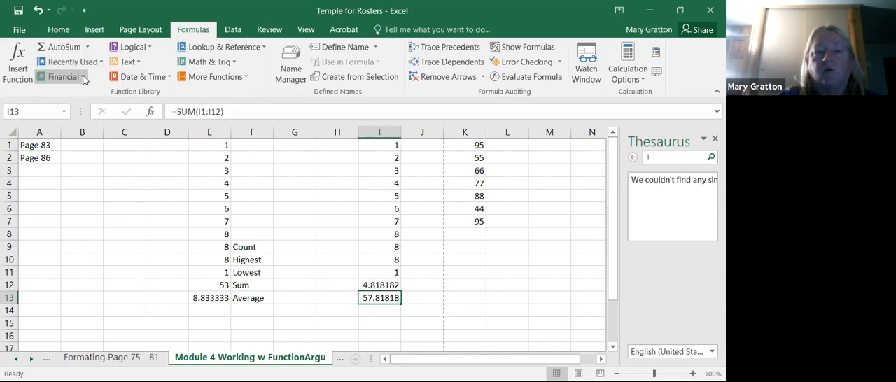
- Browse the Financial, Logical, Text and Date & Time function lists without inserting a function
{"action": "left_click", "coordinate": [82, 77]}
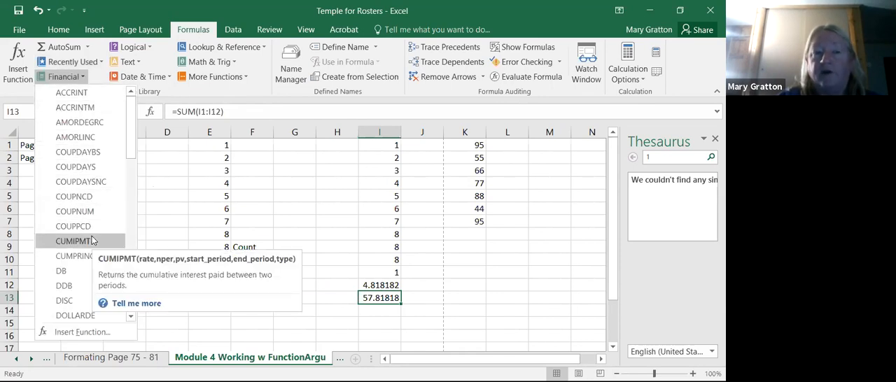
{"action": "left_click", "coordinate": [147, 48]}
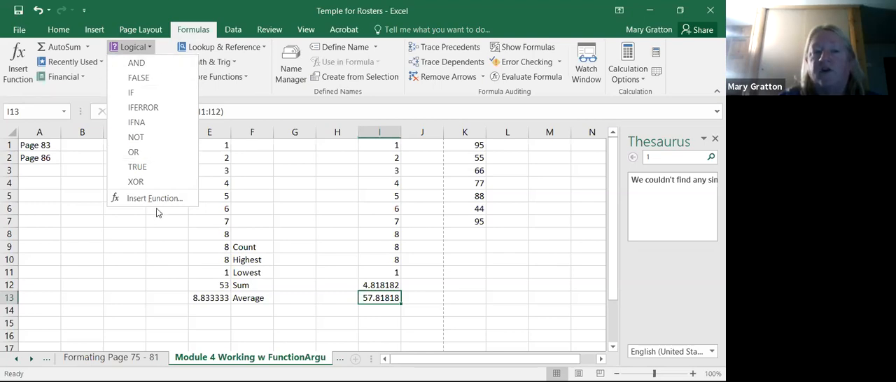
{"action": "left_click", "coordinate": [136, 267]}
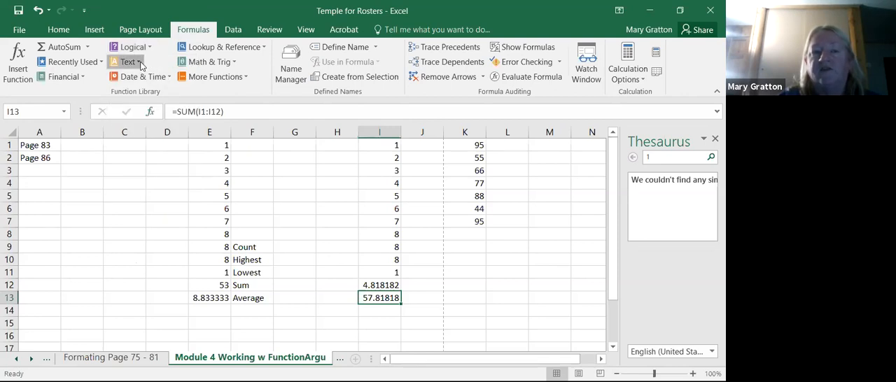
{"action": "left_click", "coordinate": [141, 64]}
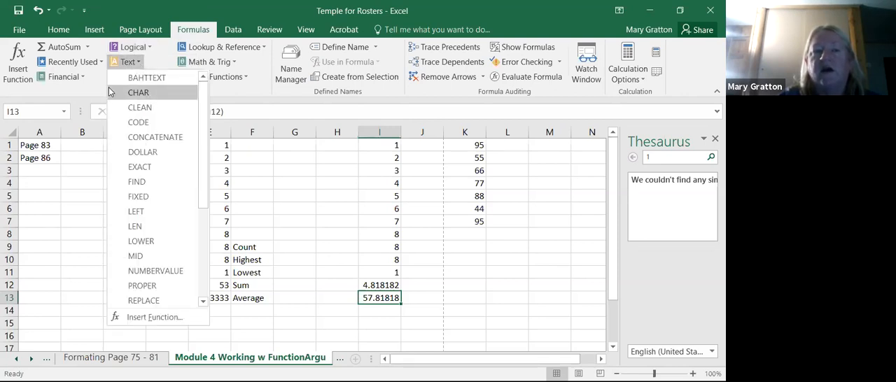
{"action": "left_click", "coordinate": [171, 64]}
{"action": "left_click", "coordinate": [171, 77]}
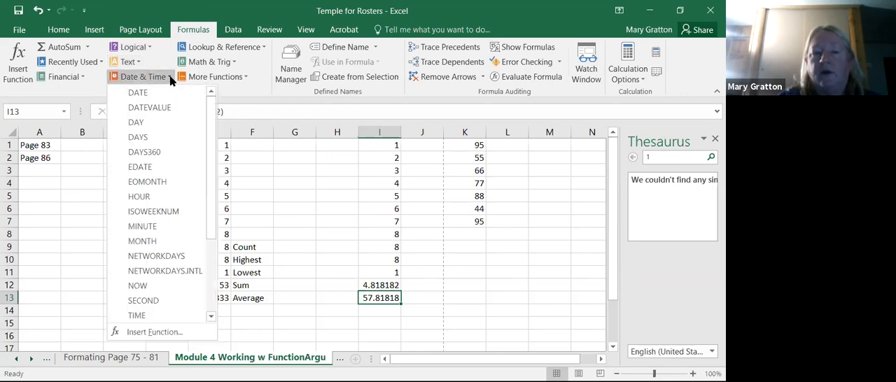
- Browse the Math & Trig functions, open the help for ACOT, and look over the More Functions categories
{"action": "left_click", "coordinate": [233, 63]}
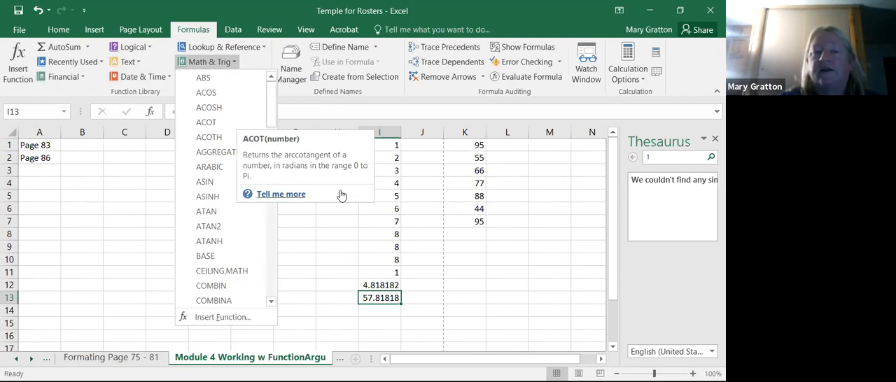
{"action": "left_click", "coordinate": [342, 196]}
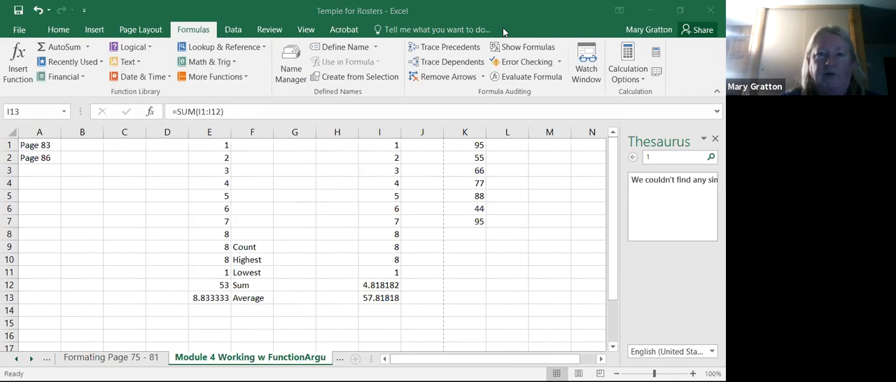
{"action": "left_click", "coordinate": [295, 307]}
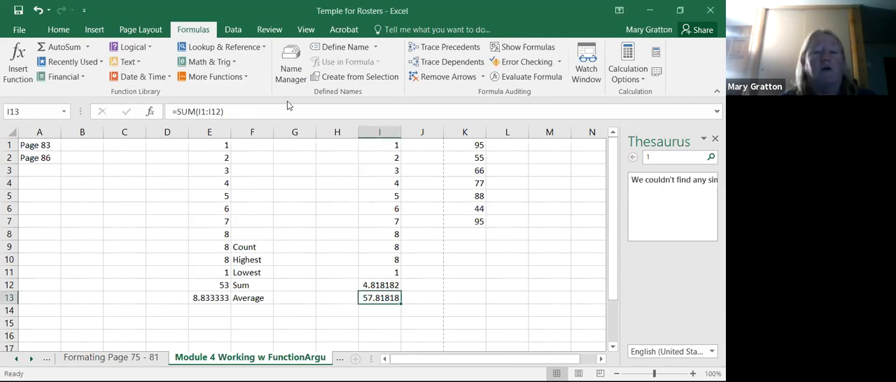
{"action": "left_click", "coordinate": [246, 78]}
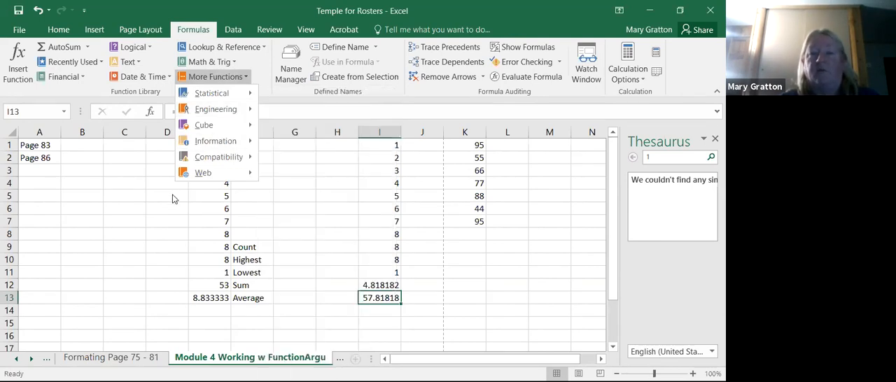
- Change the font color of A1:F13 to a violet-blue shade from the standard More Colors palette
{"action": "left_click", "coordinate": [59, 29]}
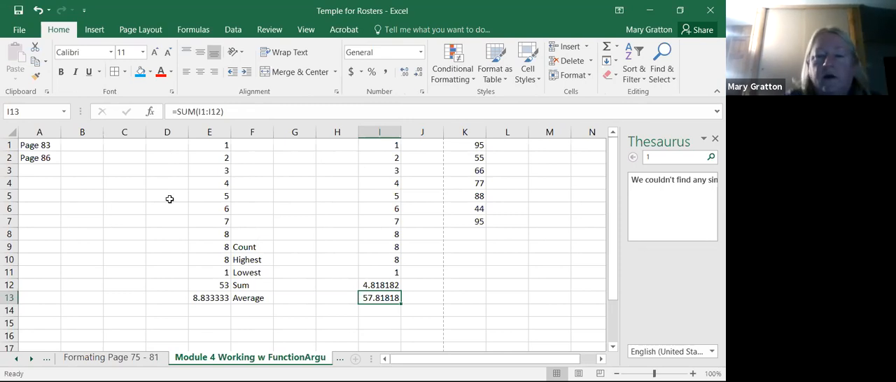
{"action": "left_click", "coordinate": [311, 268]}
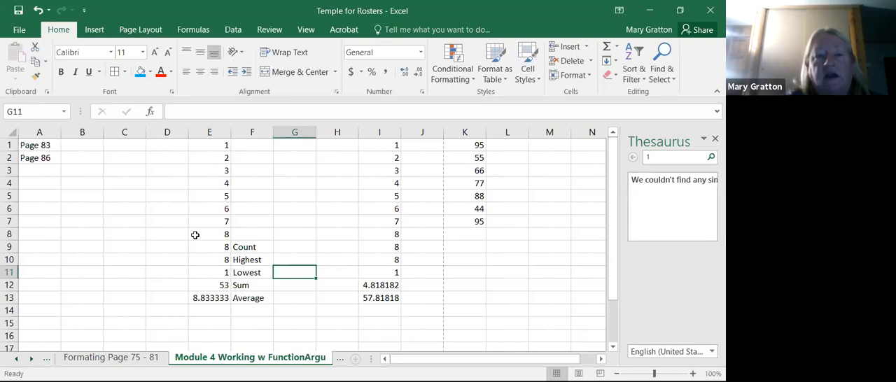
{"action": "left_click_drag", "start_coordinate": [45, 145], "coordinate": [274, 301]}
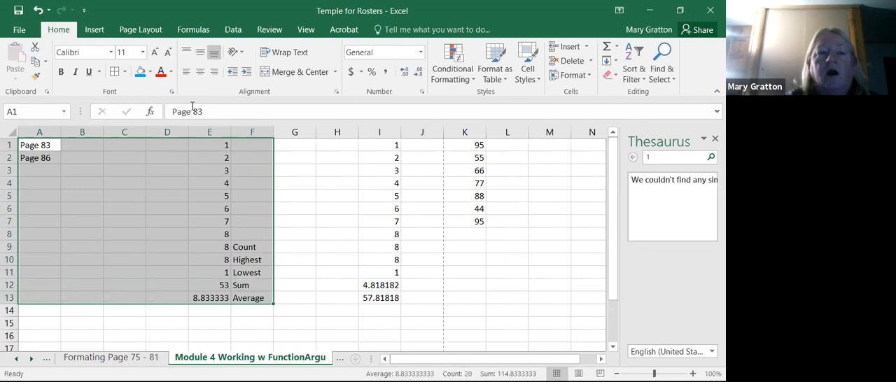
{"action": "left_click", "coordinate": [171, 72]}
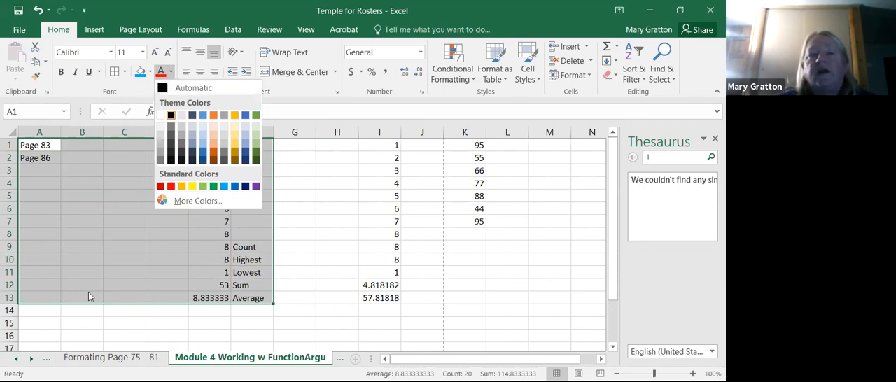
{"action": "key", "text": "Escape"}
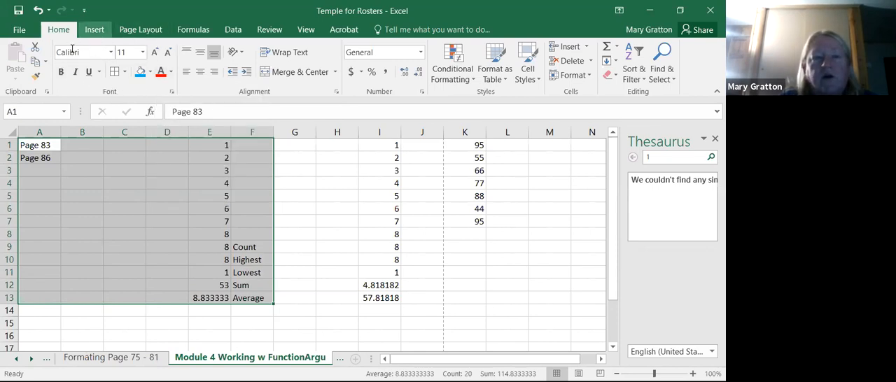
{"action": "left_click", "coordinate": [172, 75]}
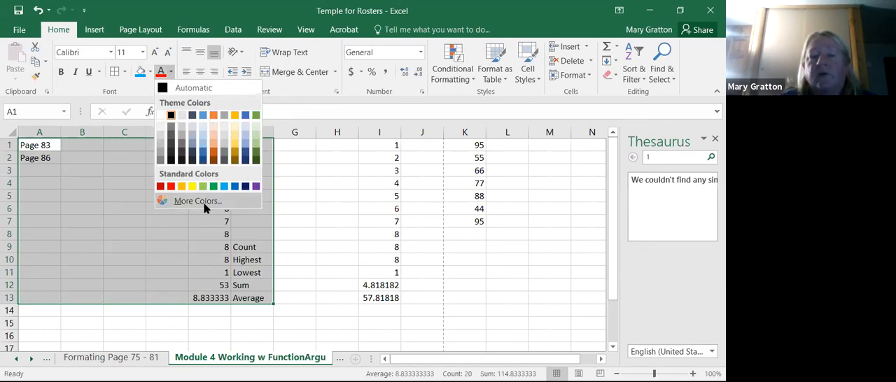
{"action": "left_click", "coordinate": [203, 203]}
{"action": "left_click", "coordinate": [245, 180]}
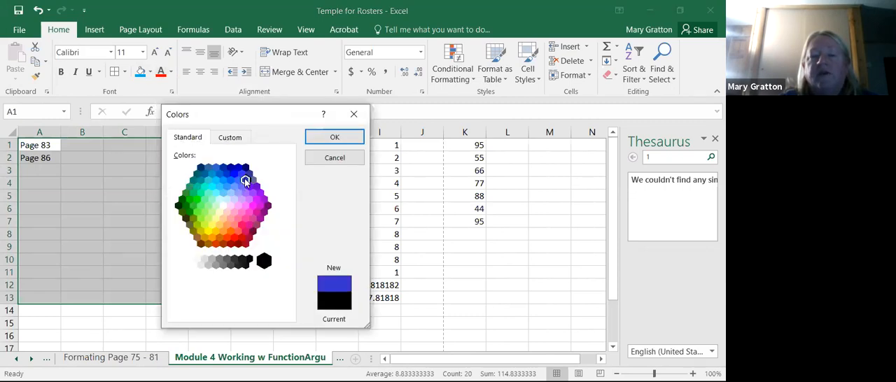
{"action": "left_click", "coordinate": [331, 136]}
{"action": "left_click", "coordinate": [313, 261]}
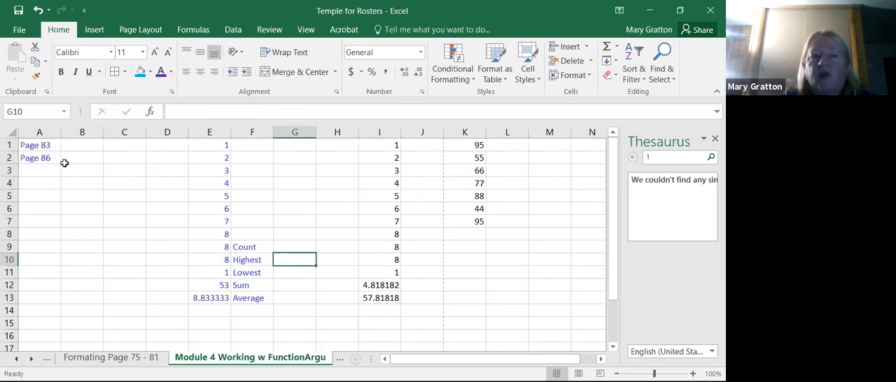
- Fill the cells A1:F13 with a light orange theme color
{"action": "left_click_drag", "start_coordinate": [48, 145], "coordinate": [254, 295]}
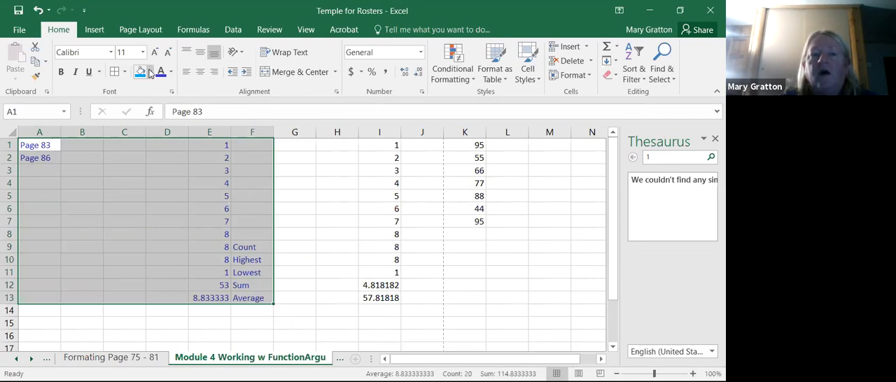
{"action": "left_click", "coordinate": [150, 72]}
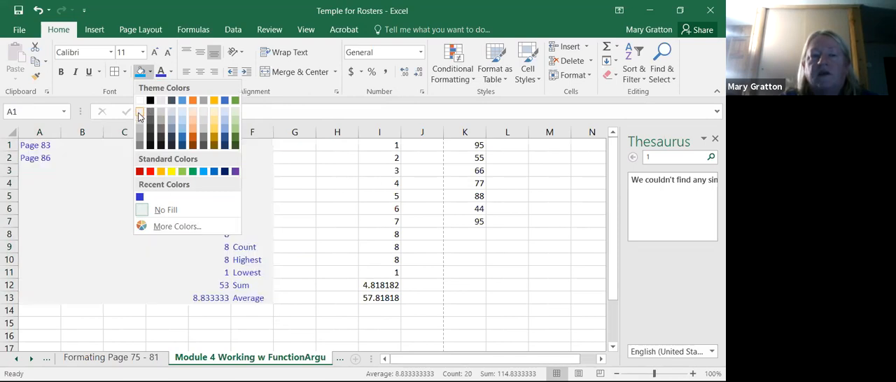
{"action": "left_click", "coordinate": [195, 128]}
{"action": "left_click", "coordinate": [141, 343]}
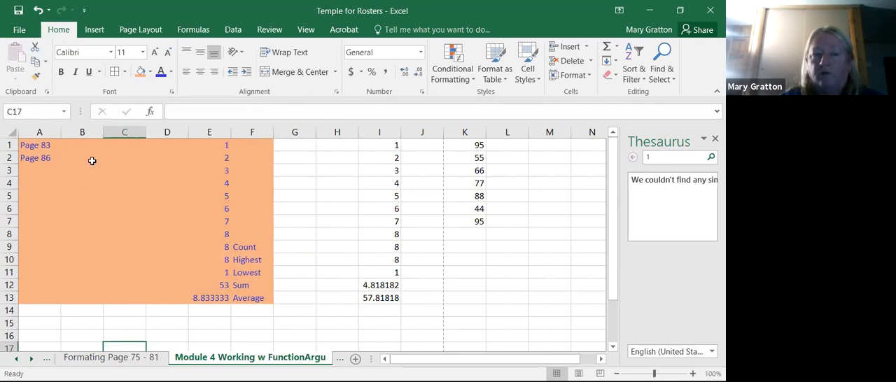
- Apply All Borders to A1:F13 and add Thick Outside Borders around the range
{"action": "left_click_drag", "start_coordinate": [45, 151], "coordinate": [254, 297]}
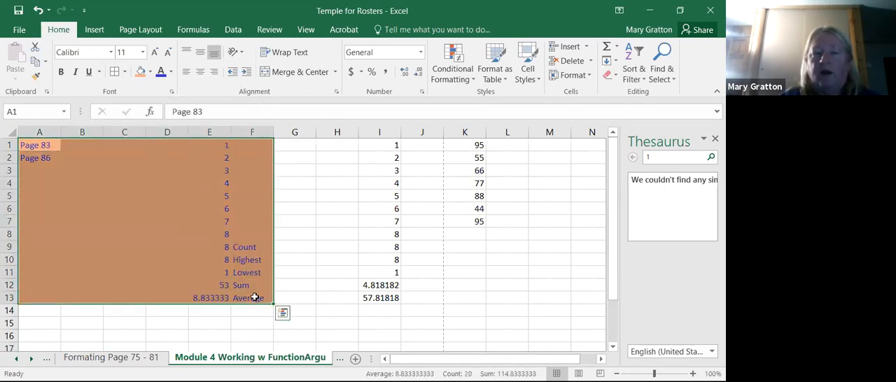
{"action": "left_click", "coordinate": [126, 73]}
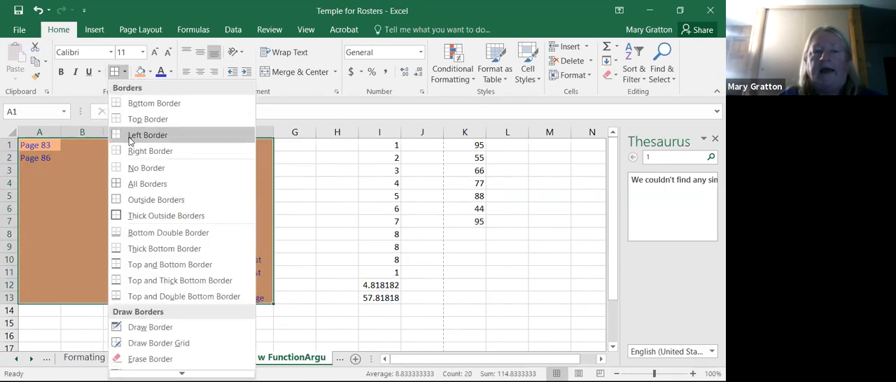
{"action": "left_click", "coordinate": [130, 185]}
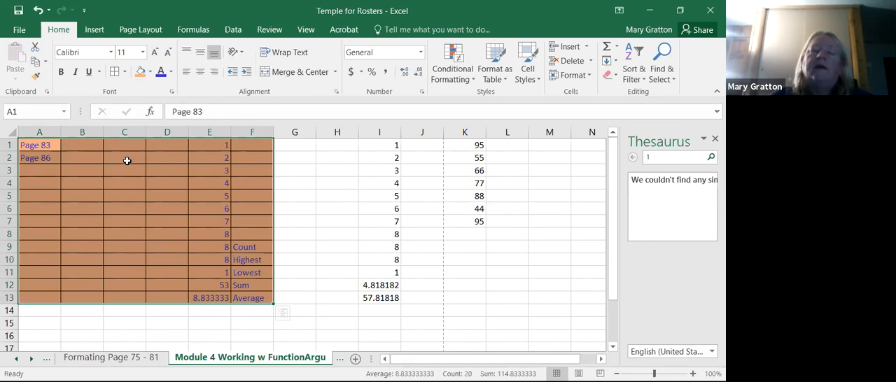
{"action": "left_click", "coordinate": [125, 72]}
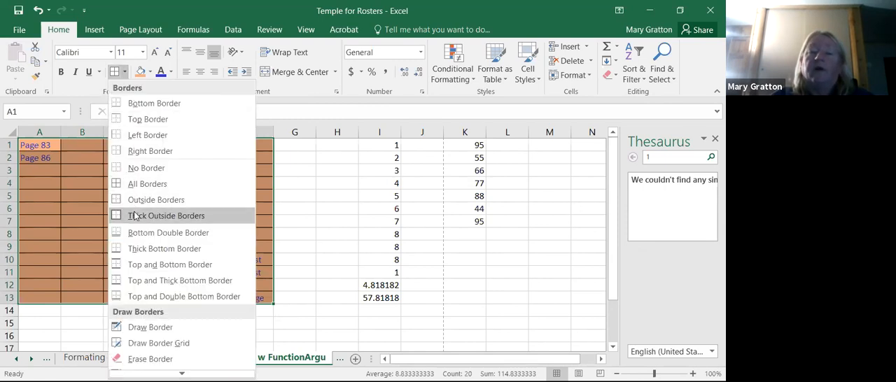
{"action": "left_click", "coordinate": [135, 216]}
{"action": "left_click", "coordinate": [130, 326]}
{"action": "left_click", "coordinate": [113, 242]}
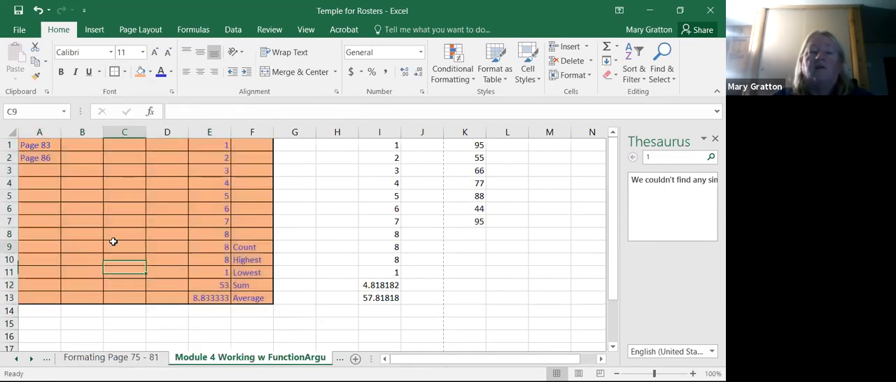
- Check how the bordered range prints in the print preview, and return to the worksheet
{"action": "left_click", "coordinate": [19, 30]}
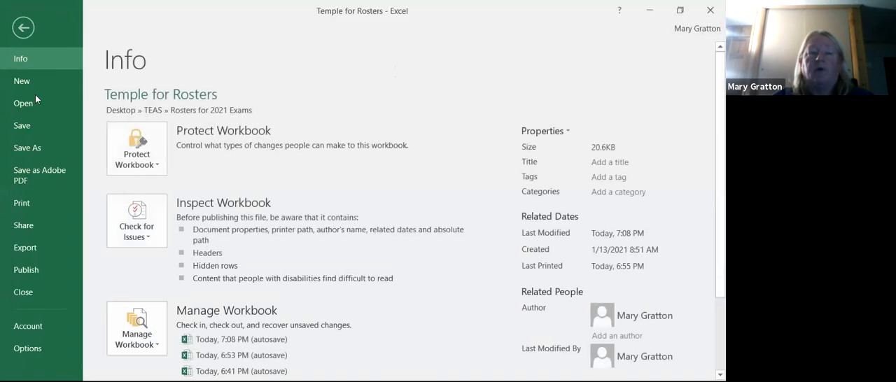
{"action": "left_click", "coordinate": [34, 210]}
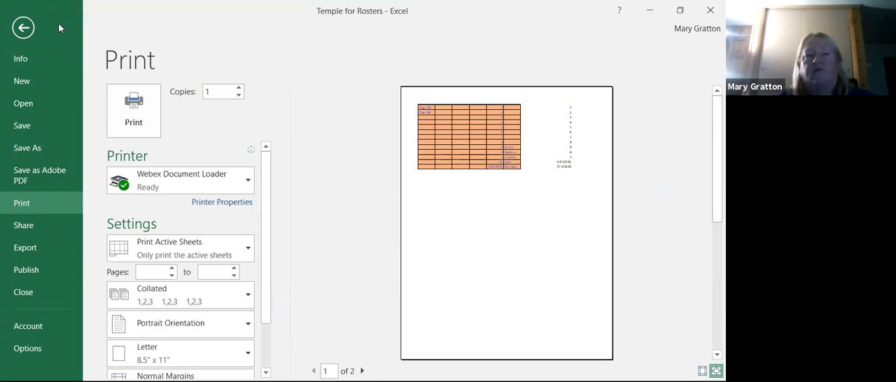
{"action": "left_click", "coordinate": [24, 29]}
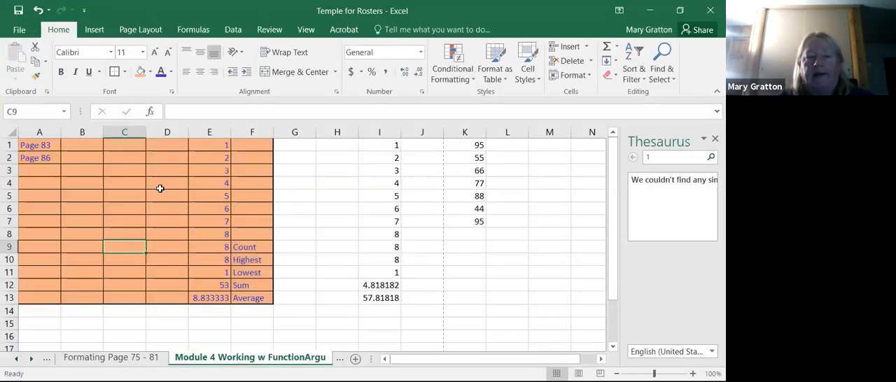
- Remove all borders from the range A1:F13
{"action": "left_click", "coordinate": [125, 71]}
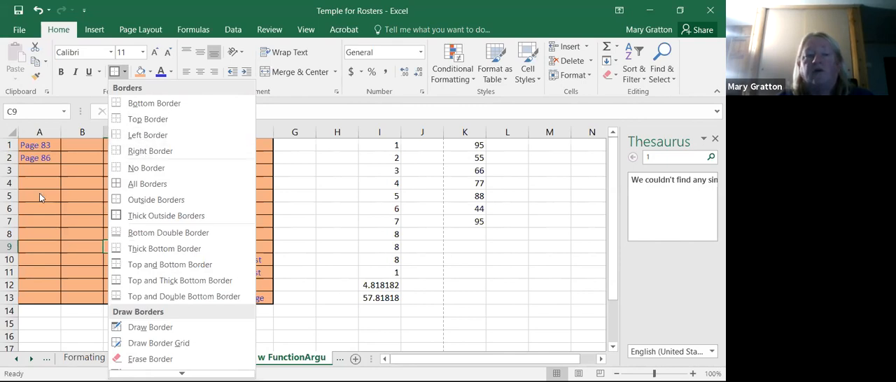
{"action": "left_click", "coordinate": [45, 144]}
{"action": "left_click_drag", "start_coordinate": [54, 144], "coordinate": [250, 300]}
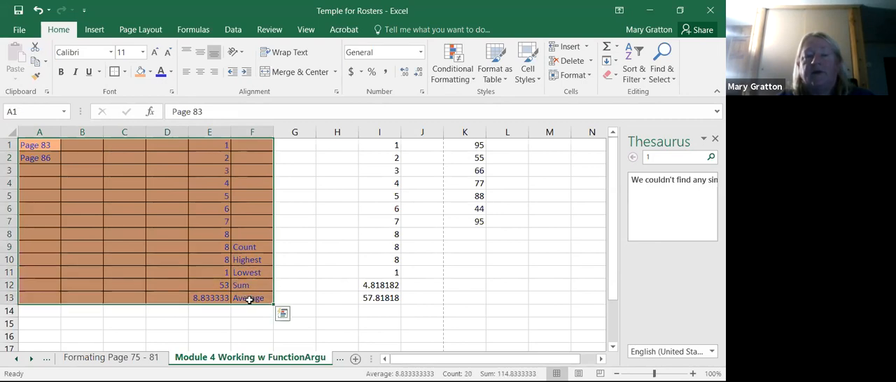
{"action": "left_click", "coordinate": [124, 72]}
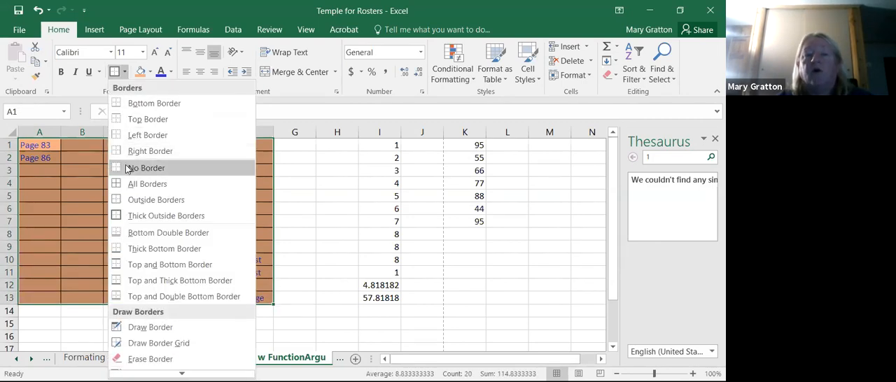
{"action": "left_click", "coordinate": [140, 168]}
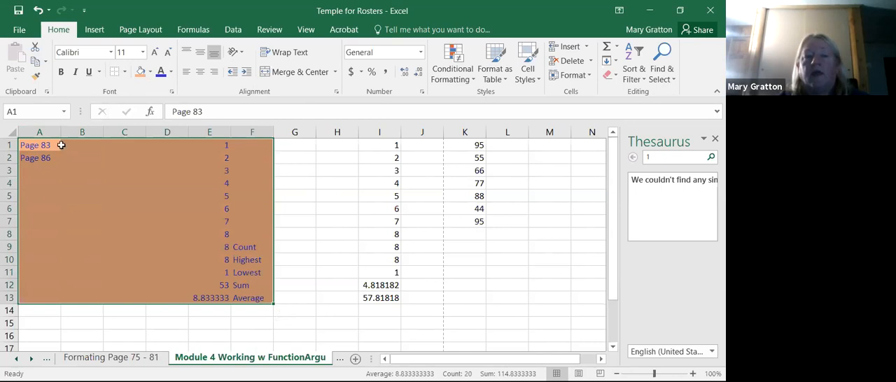
- Apply a Top and Double Bottom Border to the average cell E13
{"action": "left_click_drag", "start_coordinate": [53, 145], "coordinate": [260, 291]}
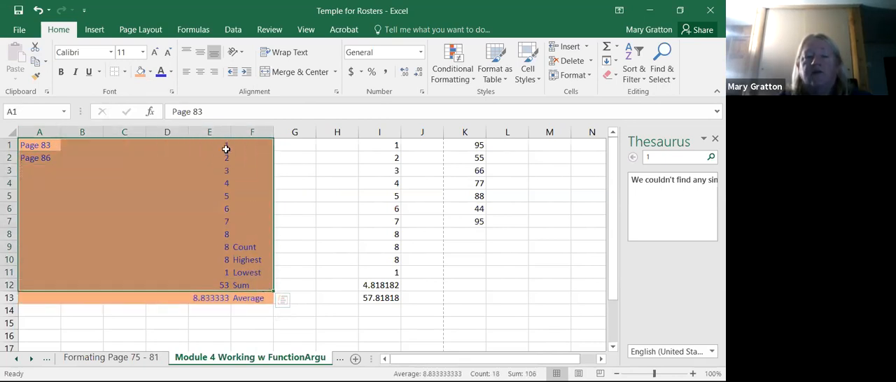
{"action": "left_click", "coordinate": [226, 146]}
{"action": "left_click_drag", "start_coordinate": [225, 146], "coordinate": [222, 282]}
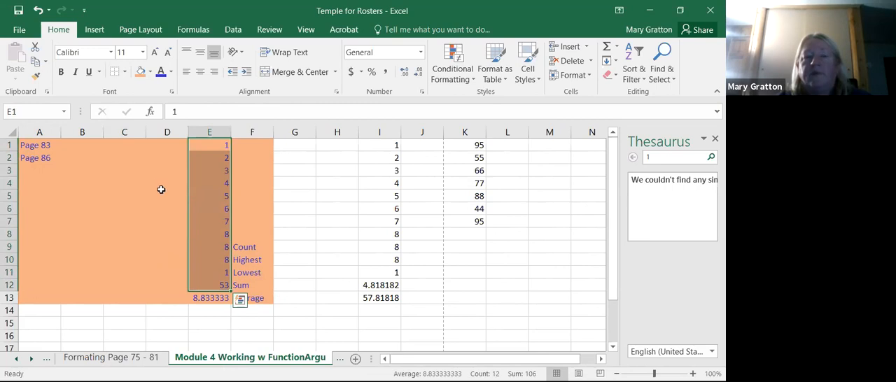
{"action": "left_click", "coordinate": [126, 71]}
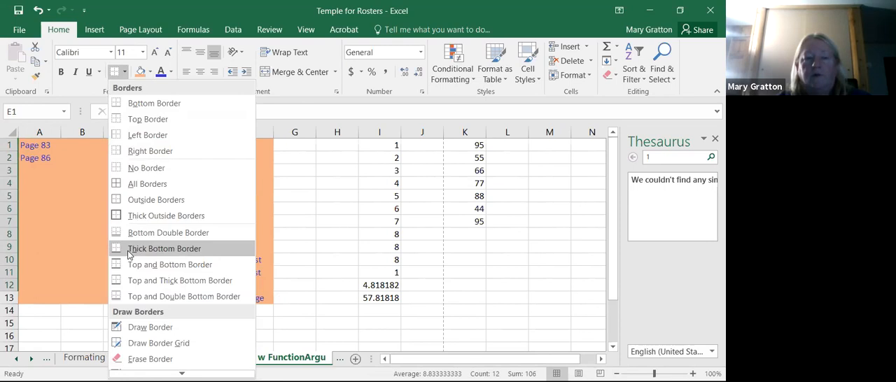
{"action": "left_click", "coordinate": [121, 235]}
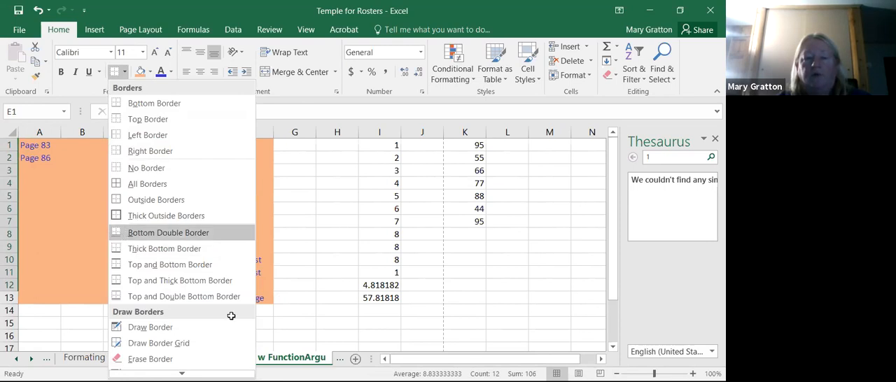
{"action": "left_click", "coordinate": [217, 297]}
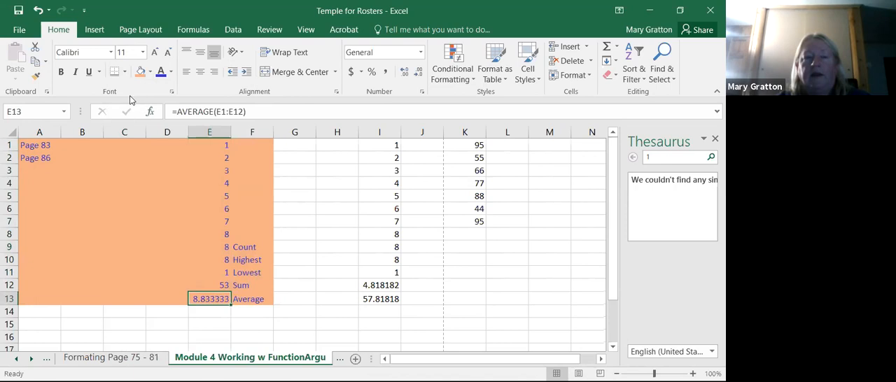
{"action": "left_click", "coordinate": [124, 73]}
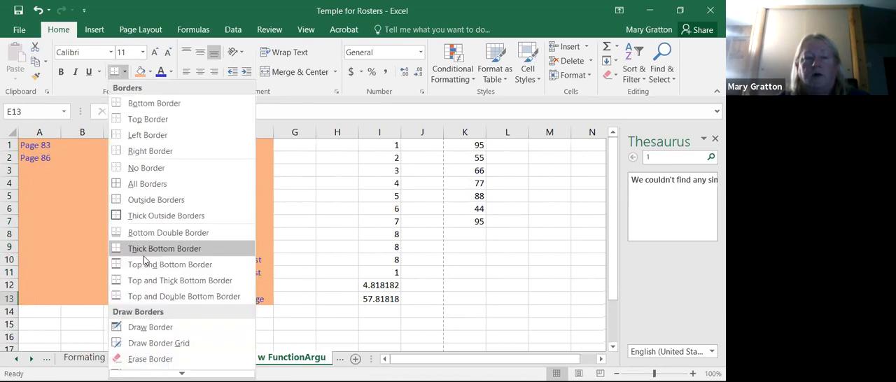
{"action": "left_click", "coordinate": [131, 297]}
{"action": "left_click", "coordinate": [304, 334]}
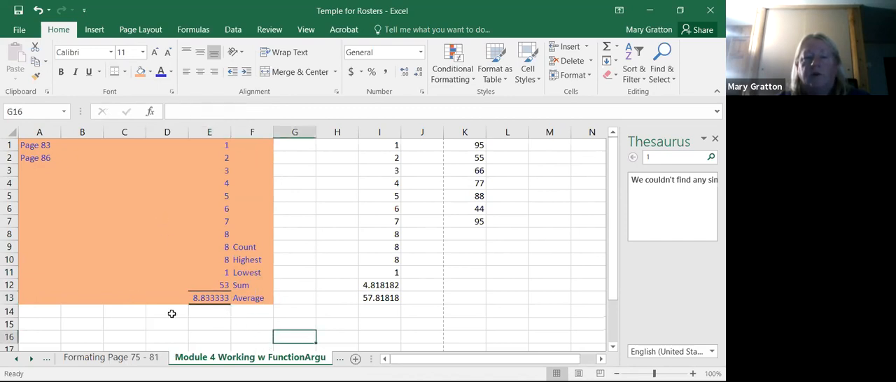
- Preview the printed page with the new border around the average, and return to the worksheet
{"action": "left_click", "coordinate": [19, 30]}
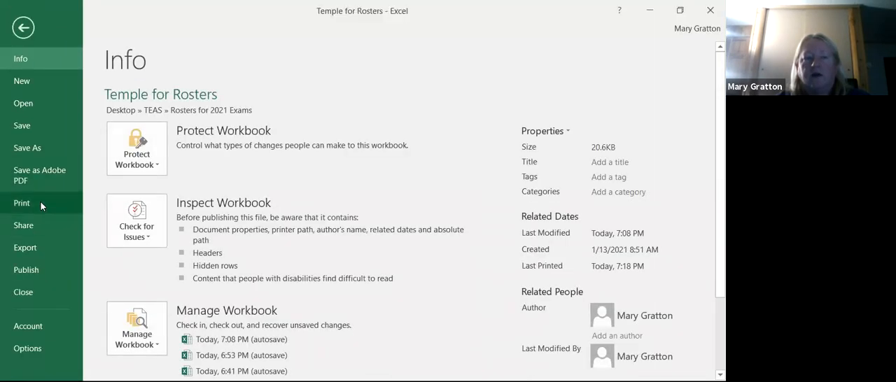
{"action": "left_click", "coordinate": [40, 202]}
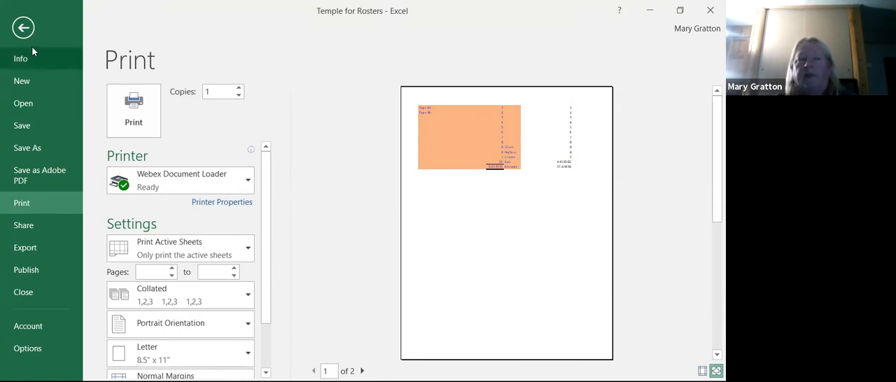
{"action": "left_click", "coordinate": [25, 29]}
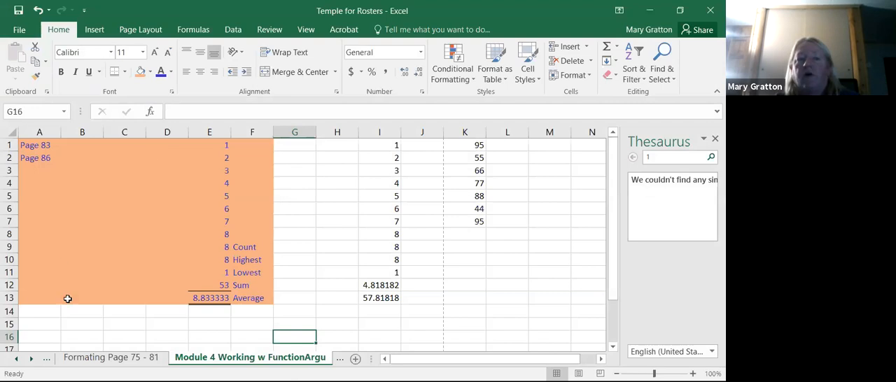
- Make the text in A1:F14 bold, italic and underlined
{"action": "left_click", "coordinate": [35, 149]}
{"action": "left_click_drag", "start_coordinate": [35, 149], "coordinate": [263, 312]}
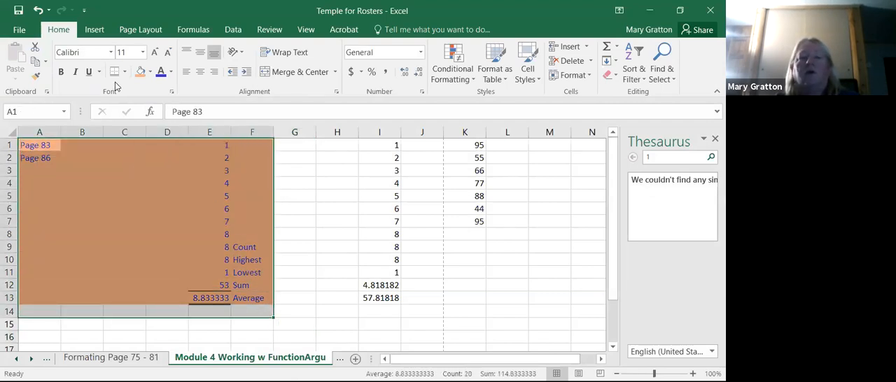
{"action": "left_click", "coordinate": [61, 72]}
{"action": "left_click", "coordinate": [74, 72]}
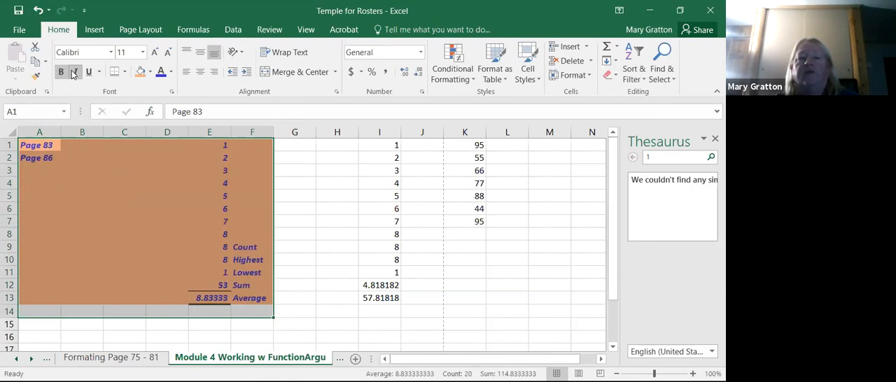
{"action": "left_click", "coordinate": [88, 71]}
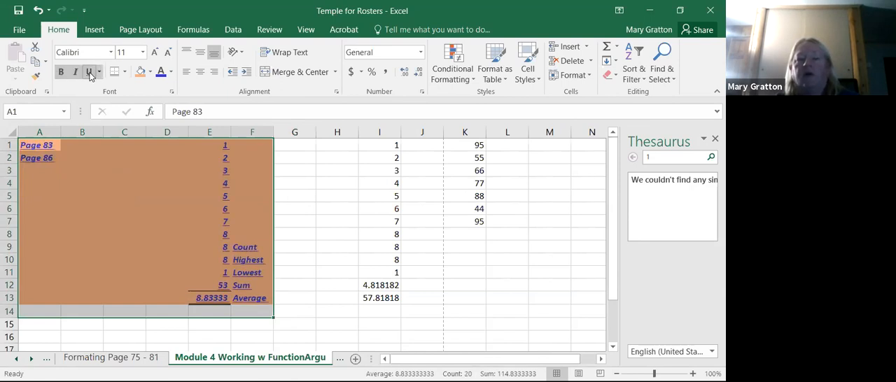
{"action": "left_click", "coordinate": [93, 208]}
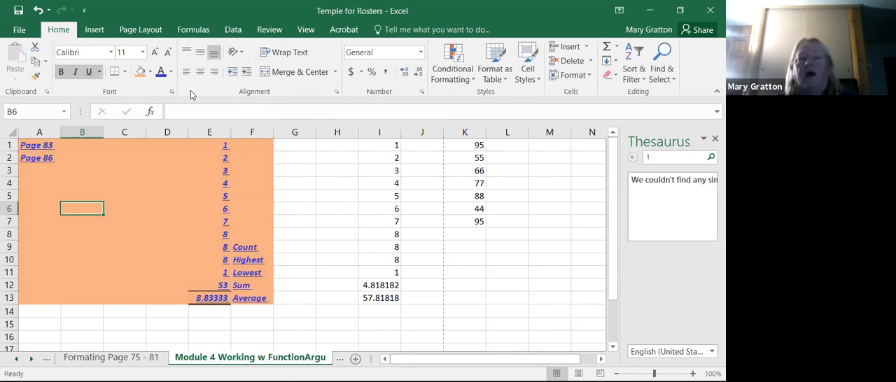
- Look over the available fonts and font sizes without changing either
{"action": "left_click", "coordinate": [109, 52]}
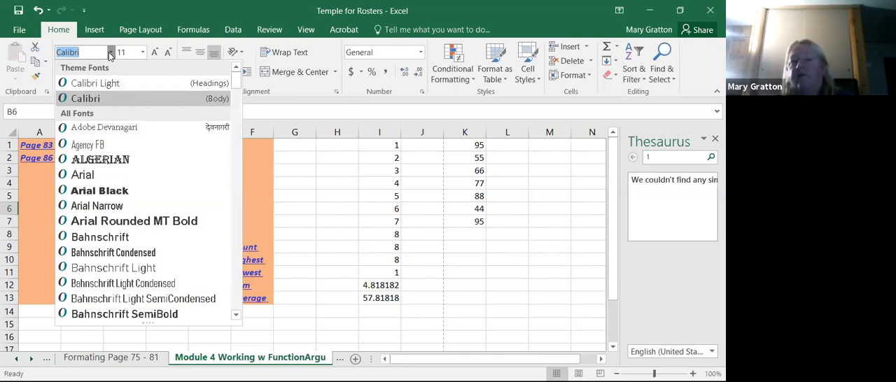
{"action": "left_click", "coordinate": [143, 51]}
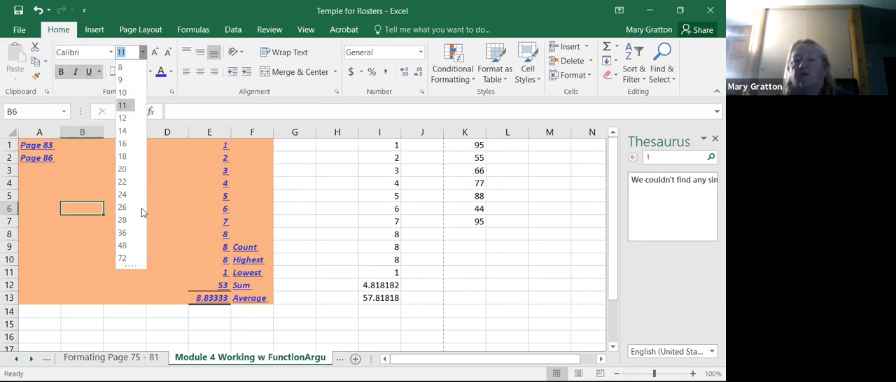
{"action": "left_click", "coordinate": [383, 182]}
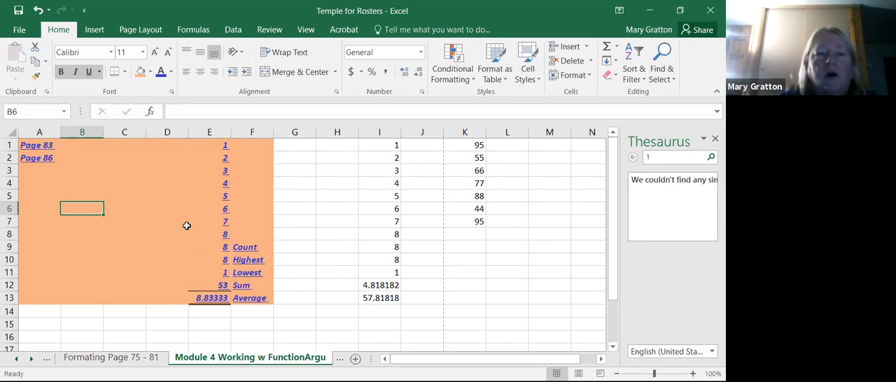
- Insert a WordArt text object in the light blue filled style from the last row of the gallery
{"action": "left_click_drag", "start_coordinate": [42, 194], "coordinate": [154, 249]}
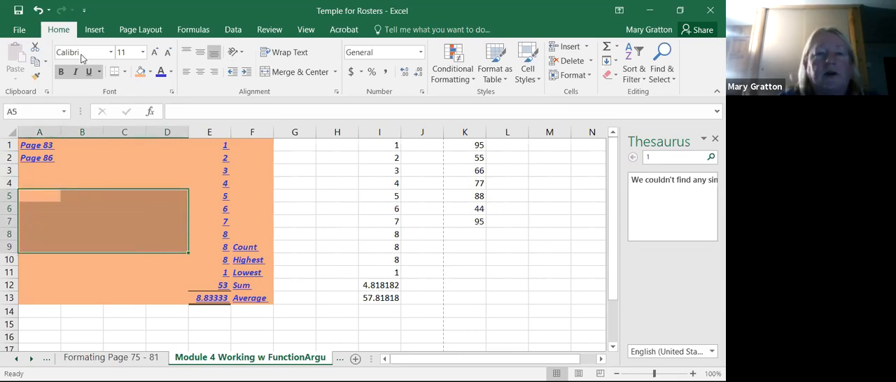
{"action": "left_click", "coordinate": [86, 32]}
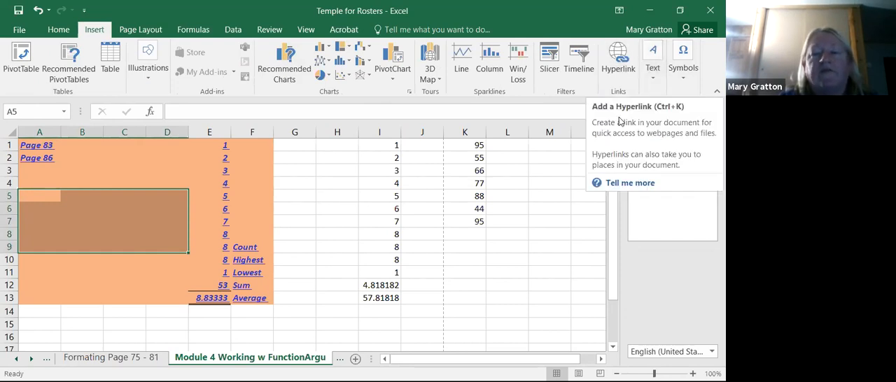
{"action": "left_click", "coordinate": [652, 81]}
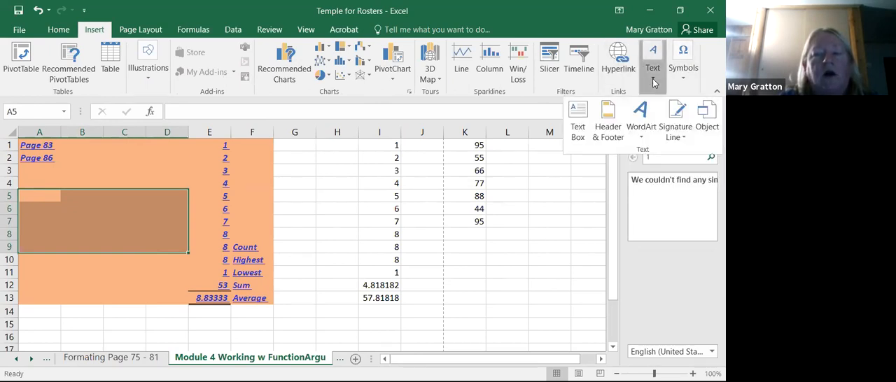
{"action": "left_click", "coordinate": [644, 114]}
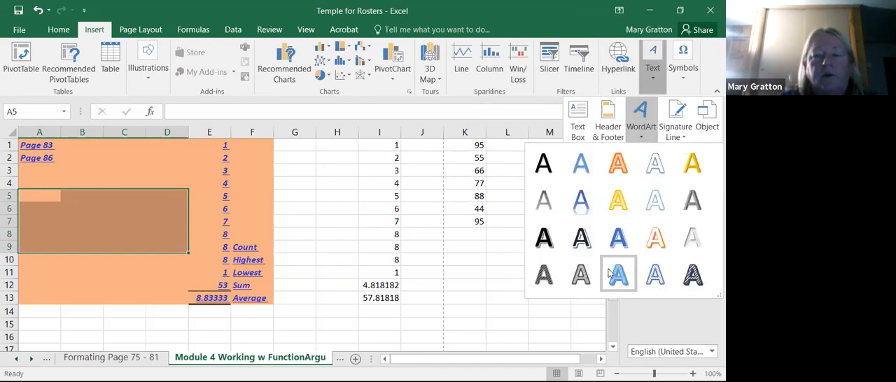
{"action": "left_click", "coordinate": [617, 276]}
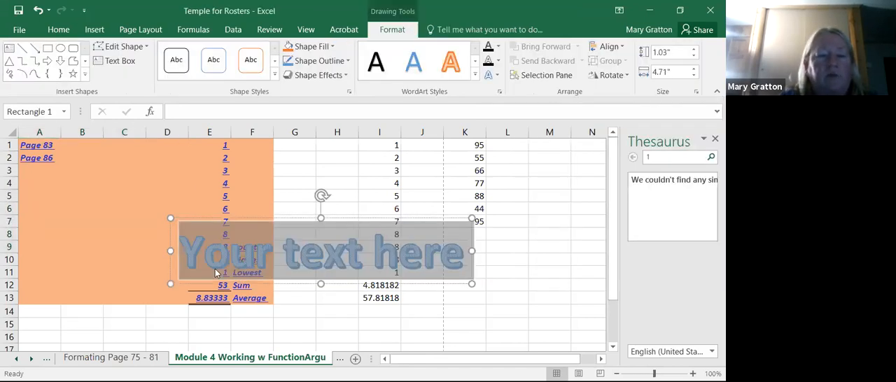
{"action": "left_click", "coordinate": [285, 245]}
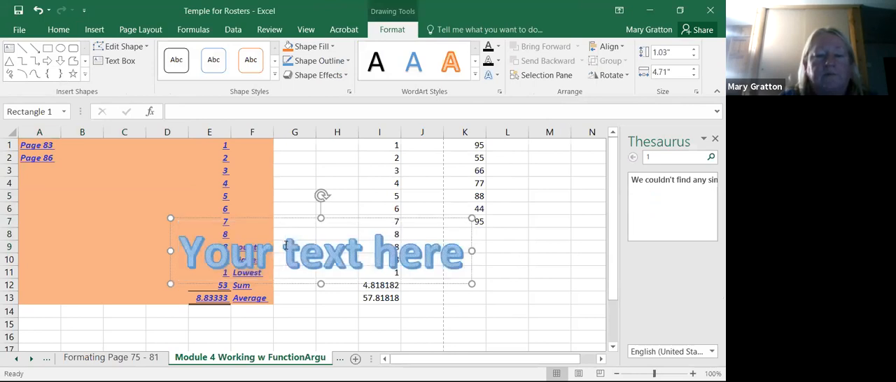
- Rotate the WordArt counterclockwise to a steep diagonal and cut it from the sheet
{"action": "left_click_drag", "start_coordinate": [321, 196], "coordinate": [246, 188]}
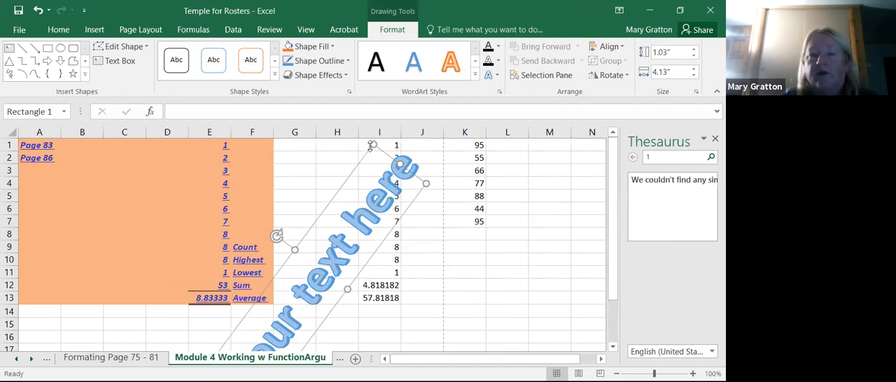
{"action": "right_click", "coordinate": [373, 146]}
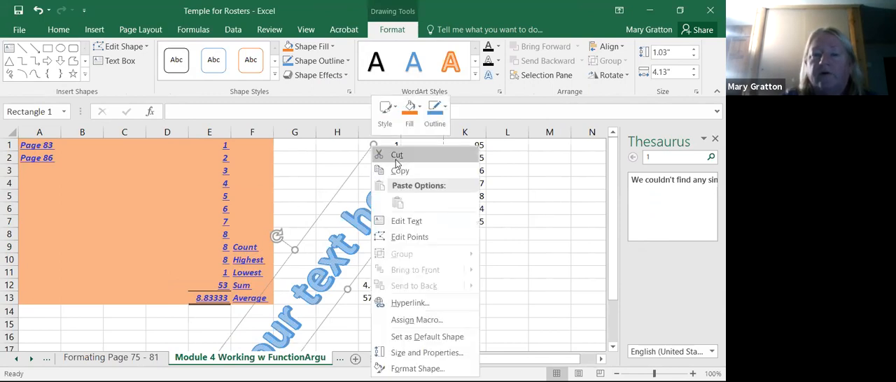
{"action": "left_click", "coordinate": [396, 160]}
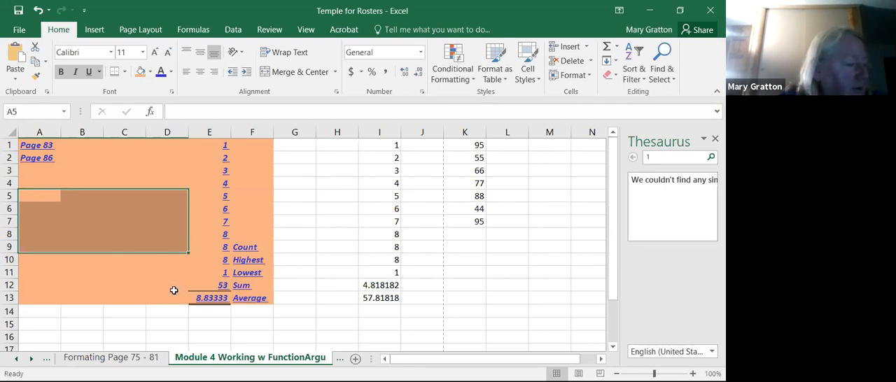
- Review the sheet protection options and the actions that can be allowed to users, without protecting the sheet
{"action": "left_click", "coordinate": [223, 299]}
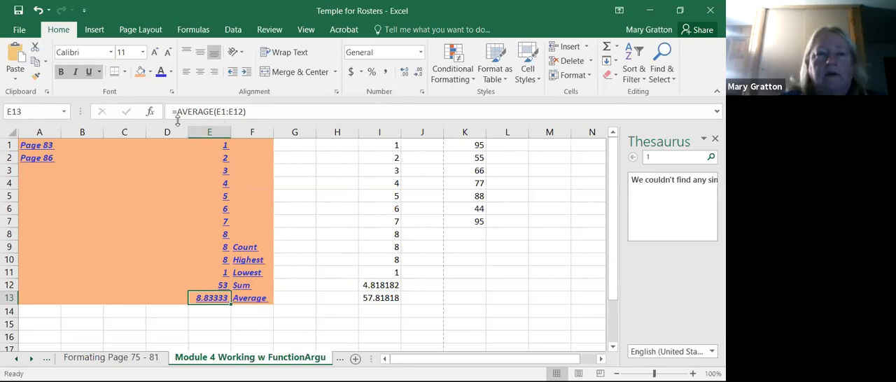
{"action": "left_click", "coordinate": [276, 32]}
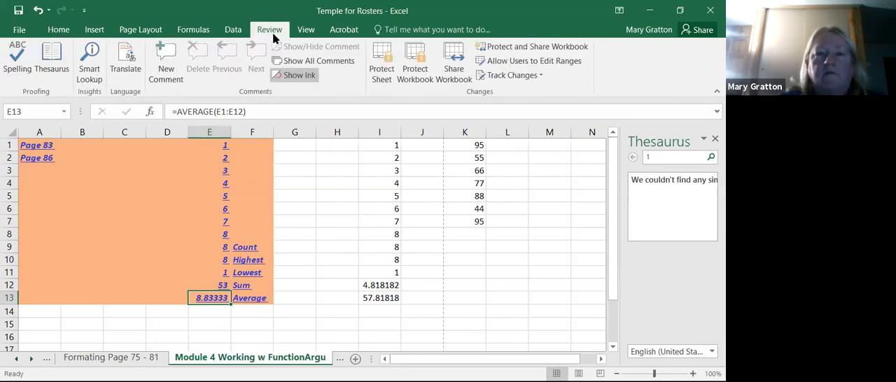
{"action": "left_click", "coordinate": [383, 56]}
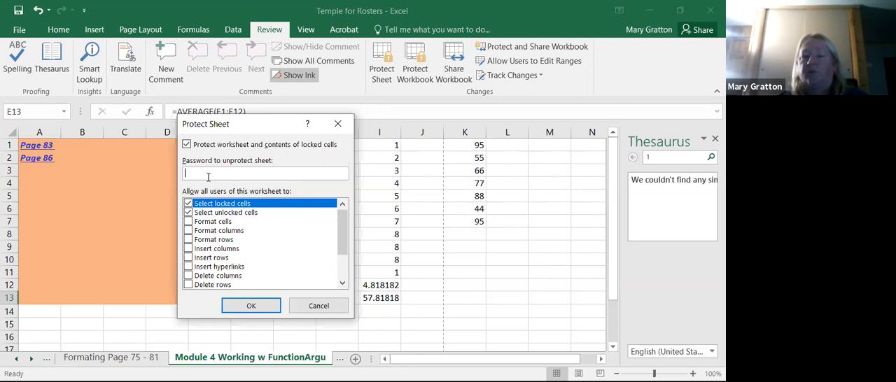
{"action": "left_click_drag", "start_coordinate": [339, 236], "coordinate": [342, 254]}
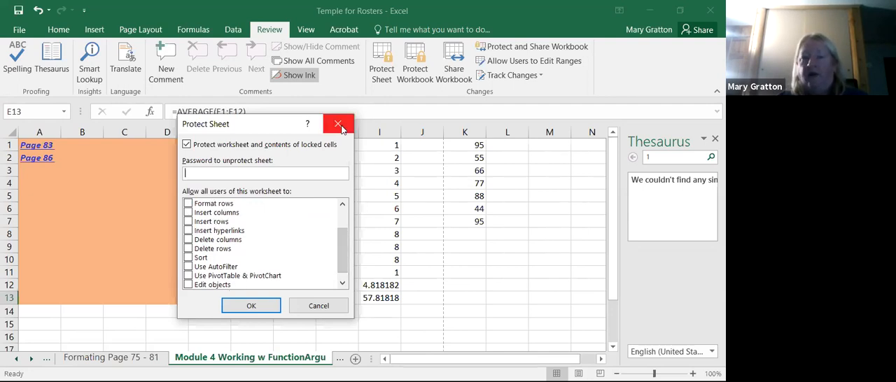
{"action": "left_click", "coordinate": [338, 125]}
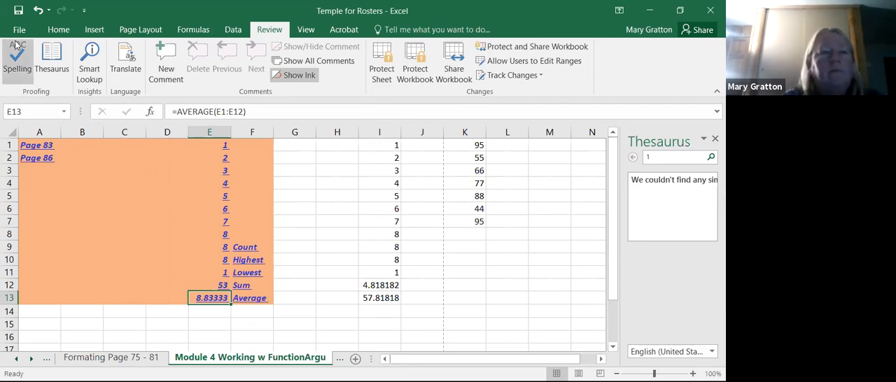
- Look over the conditional formatting options, including the data bar fills, without applying a rule
{"action": "left_click", "coordinate": [58, 32]}
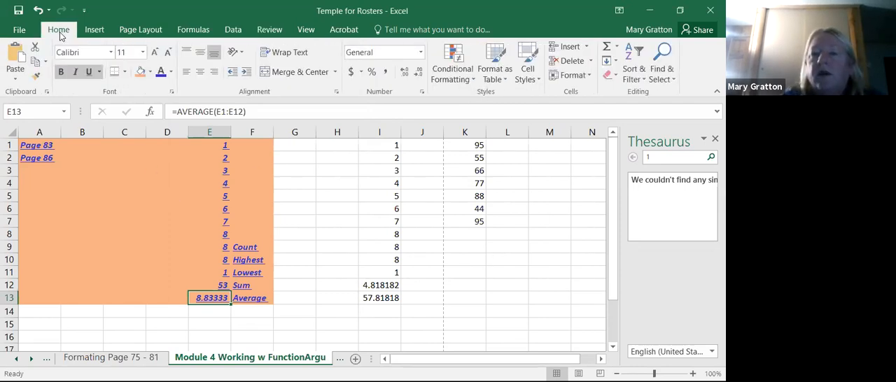
{"action": "left_click", "coordinate": [475, 80]}
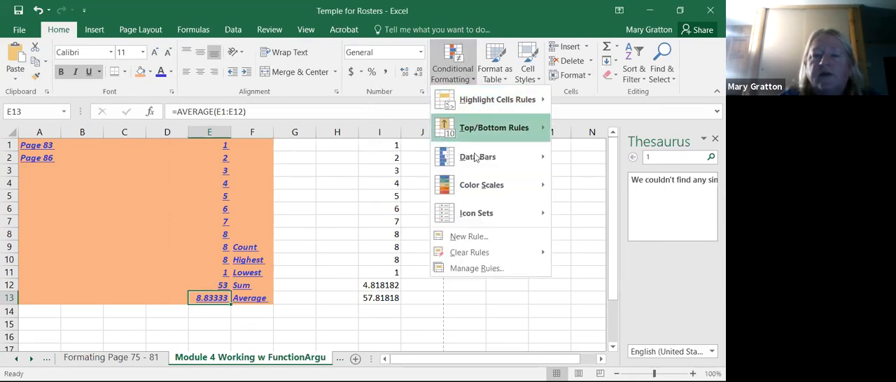
{"action": "mouse_move", "coordinate": [475, 158]}
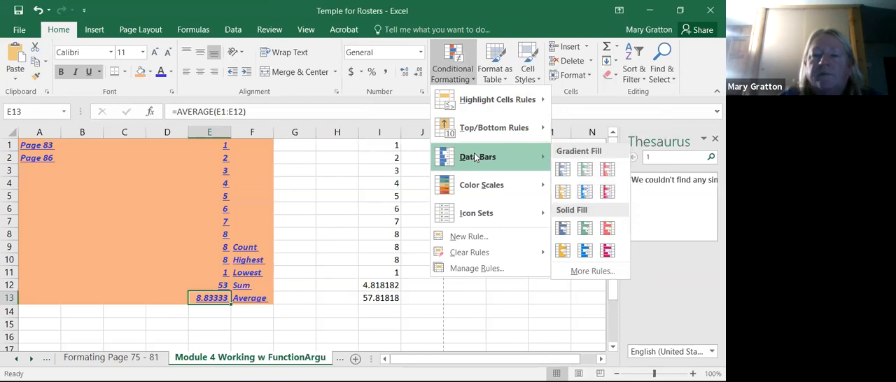
- Format E1:F12 as a table without existing headers, using the black style in the second row of the light styles
{"action": "left_click", "coordinate": [505, 81]}
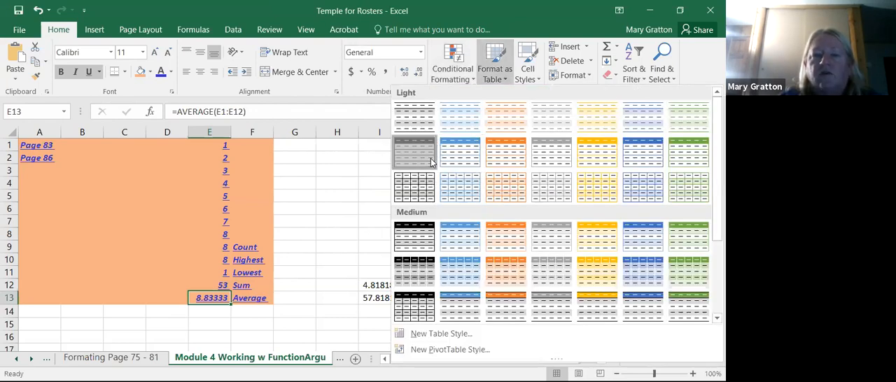
{"action": "left_click", "coordinate": [430, 160]}
{"action": "left_click", "coordinate": [254, 253]}
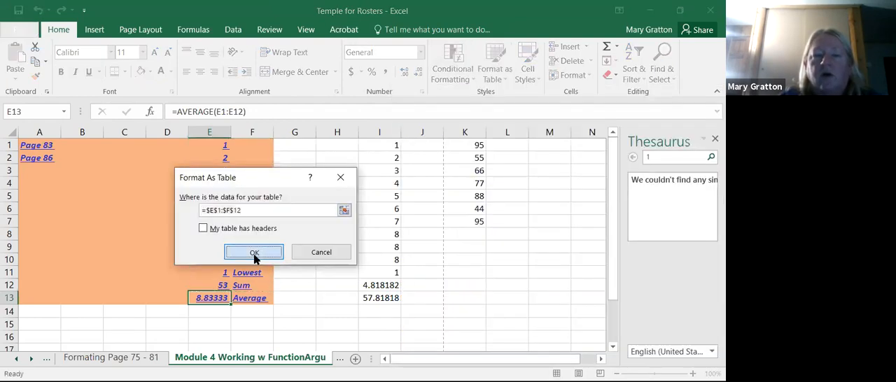
{"action": "left_click", "coordinate": [345, 297]}
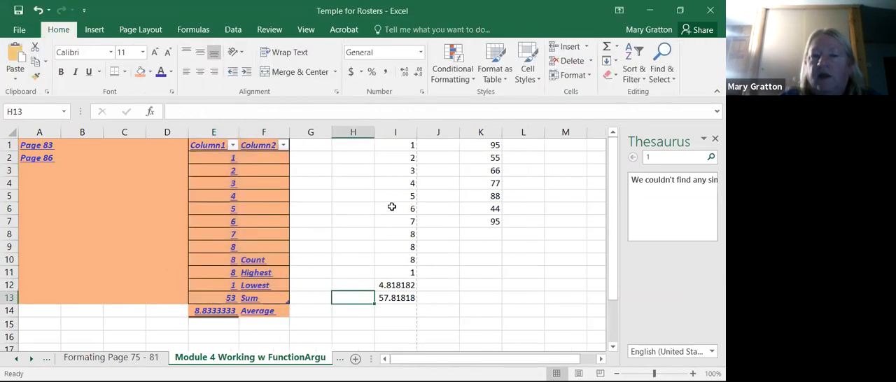
- Look over the available table styles and cell styles without applying any of them
{"action": "left_click", "coordinate": [503, 80]}
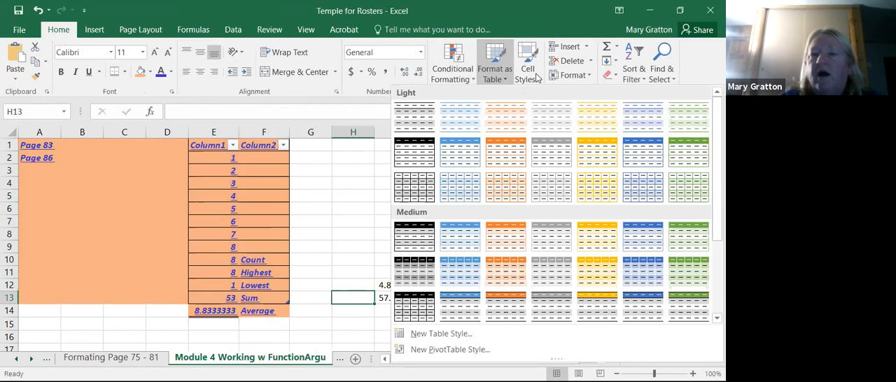
{"action": "left_click", "coordinate": [533, 75]}
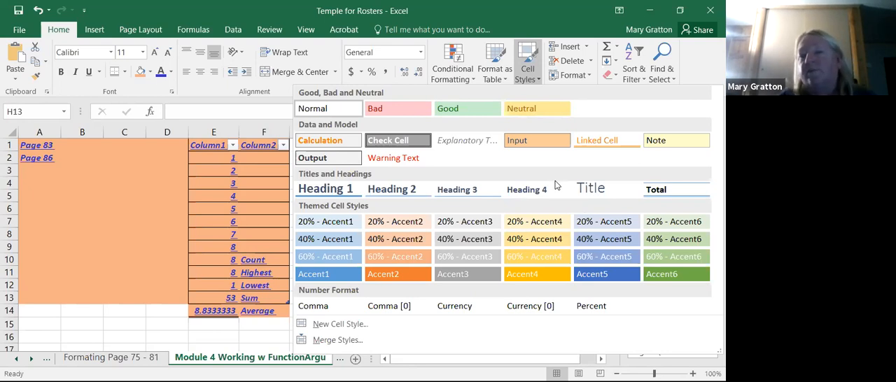
{"action": "left_click", "coordinate": [67, 333]}
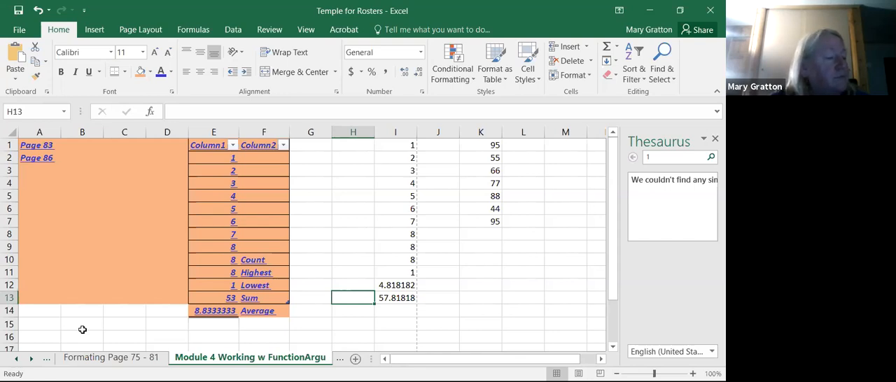
- Browse the earlier worksheets, including the formatting, move and auto fill sheets, and open the Office Clipboard Page 71 sheet
{"action": "left_click", "coordinate": [113, 359]}
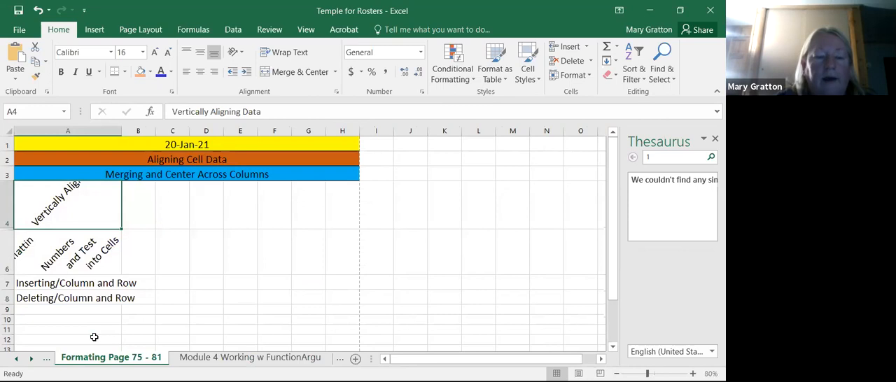
{"action": "left_click", "coordinate": [15, 358]}
{"action": "left_click", "coordinate": [15, 359]}
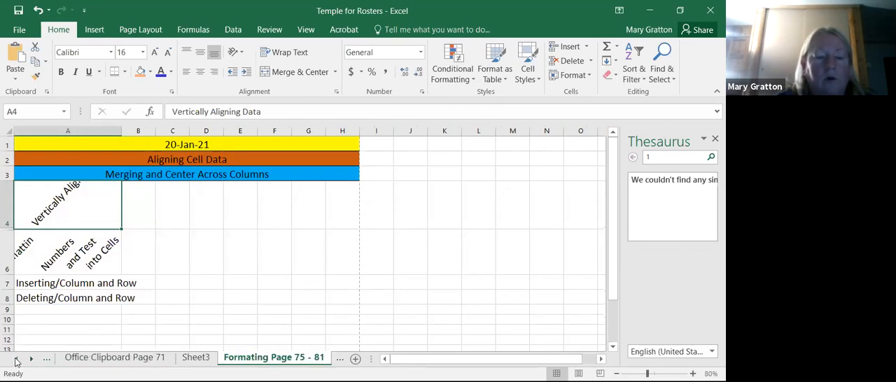
{"action": "left_click", "coordinate": [15, 359]}
{"action": "left_click", "coordinate": [63, 359]}
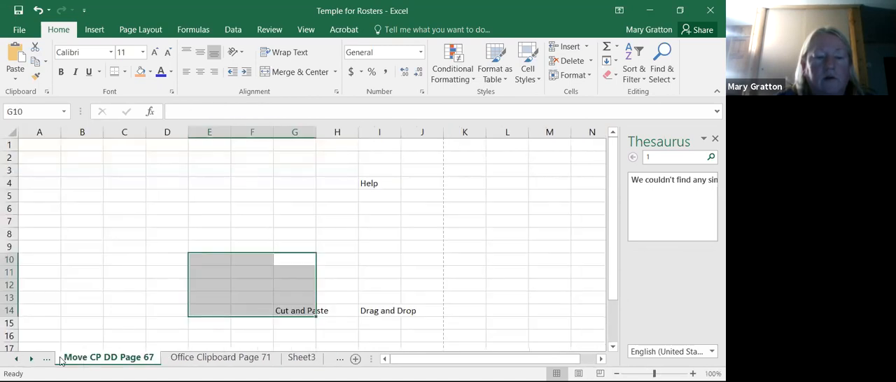
{"action": "left_click", "coordinate": [16, 359]}
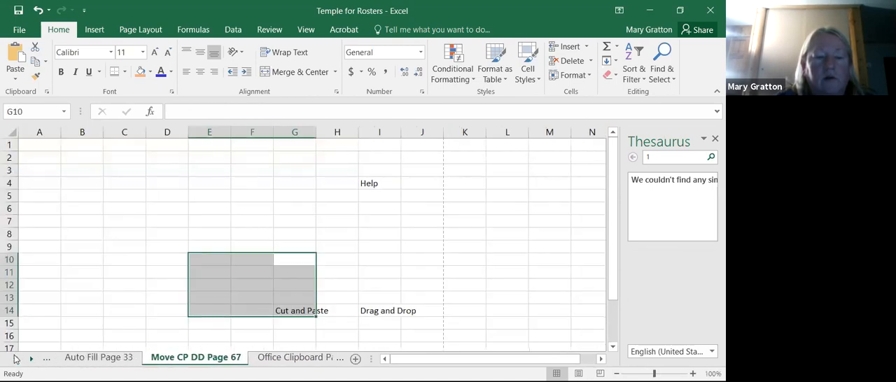
{"action": "left_click", "coordinate": [83, 358]}
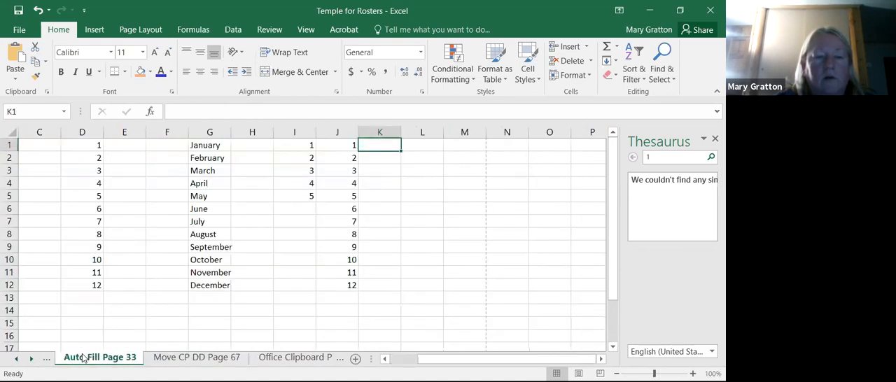
{"action": "left_click", "coordinate": [282, 358]}
- Delete the 1st Qtr total in B6 of the upper product table
{"action": "left_click", "coordinate": [223, 323]}
{"action": "left_click_drag", "start_coordinate": [33, 148], "coordinate": [223, 197]}
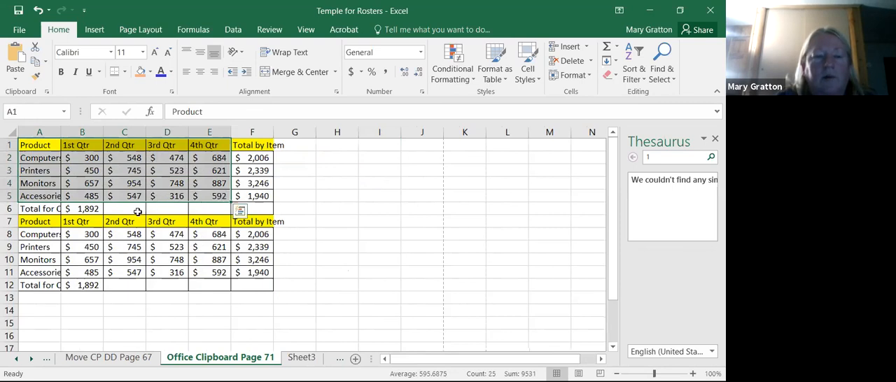
{"action": "left_click", "coordinate": [137, 208]}
{"action": "left_click_drag", "start_coordinate": [137, 155], "coordinate": [137, 208]}
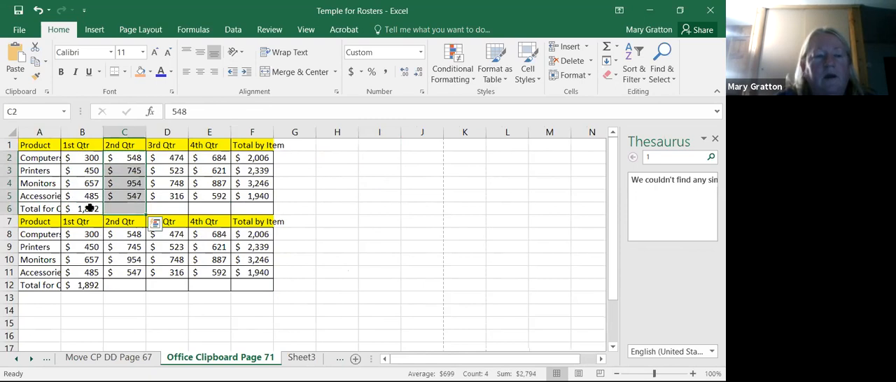
{"action": "left_click", "coordinate": [89, 208]}
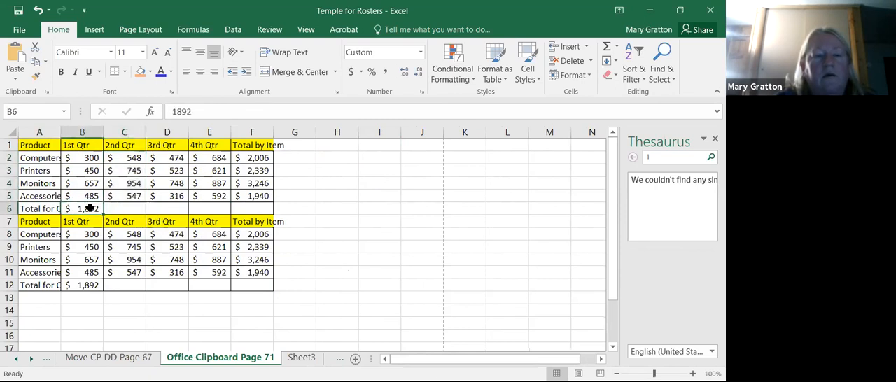
{"action": "key", "text": "Delete"}
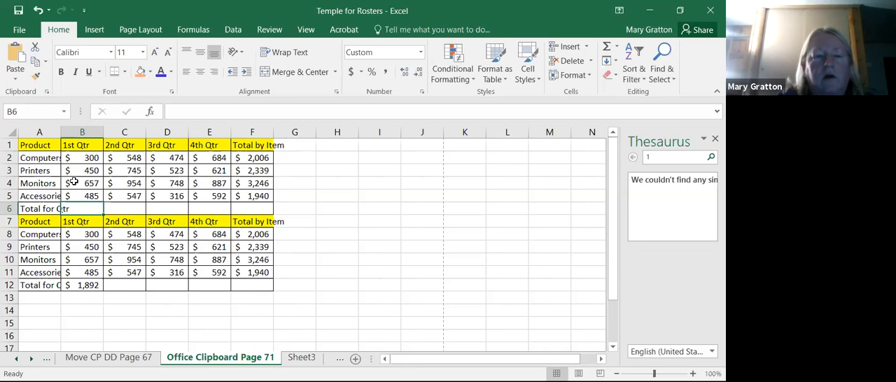
- Select the quarterly figures in B2:E5, look over the data tools, and deselect the range without changing it
{"action": "left_click_drag", "start_coordinate": [84, 157], "coordinate": [203, 198]}
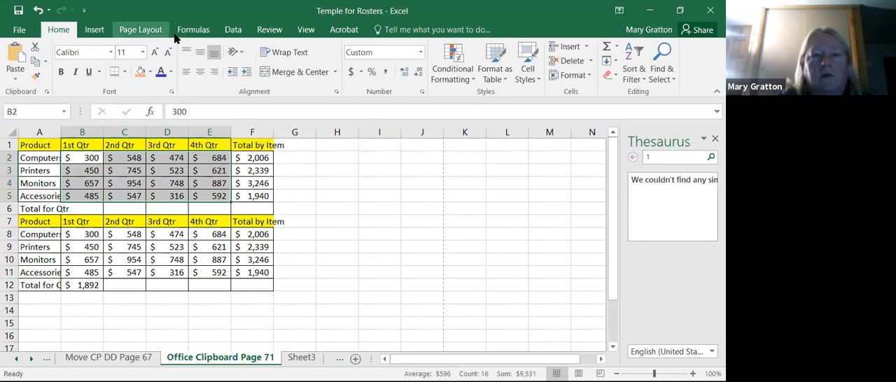
{"action": "left_click", "coordinate": [232, 30]}
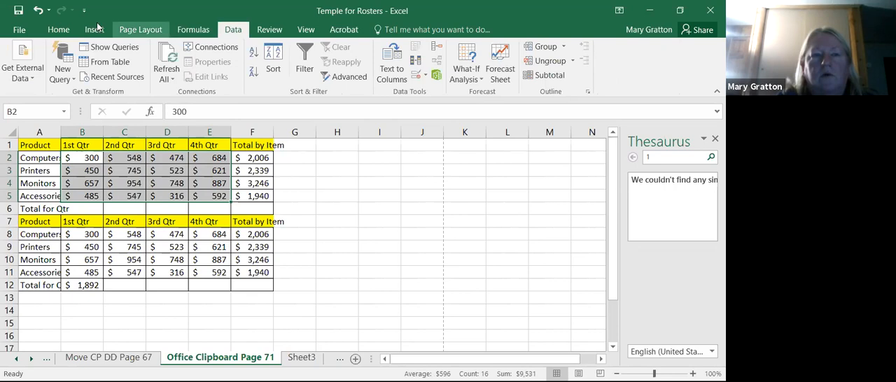
{"action": "left_click", "coordinate": [67, 33]}
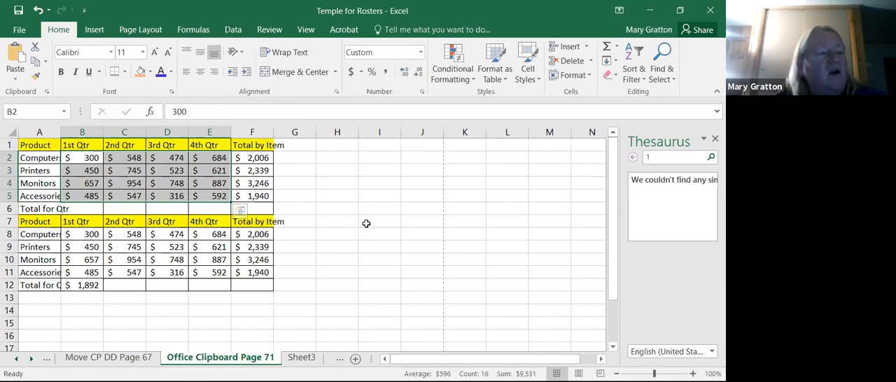
{"action": "left_click", "coordinate": [470, 264]}
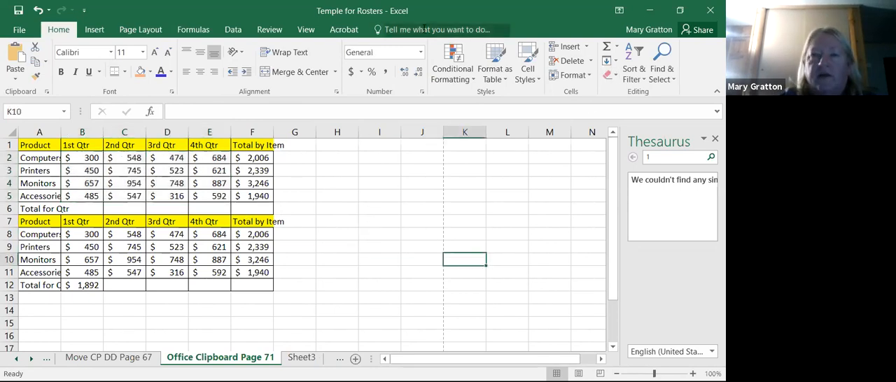